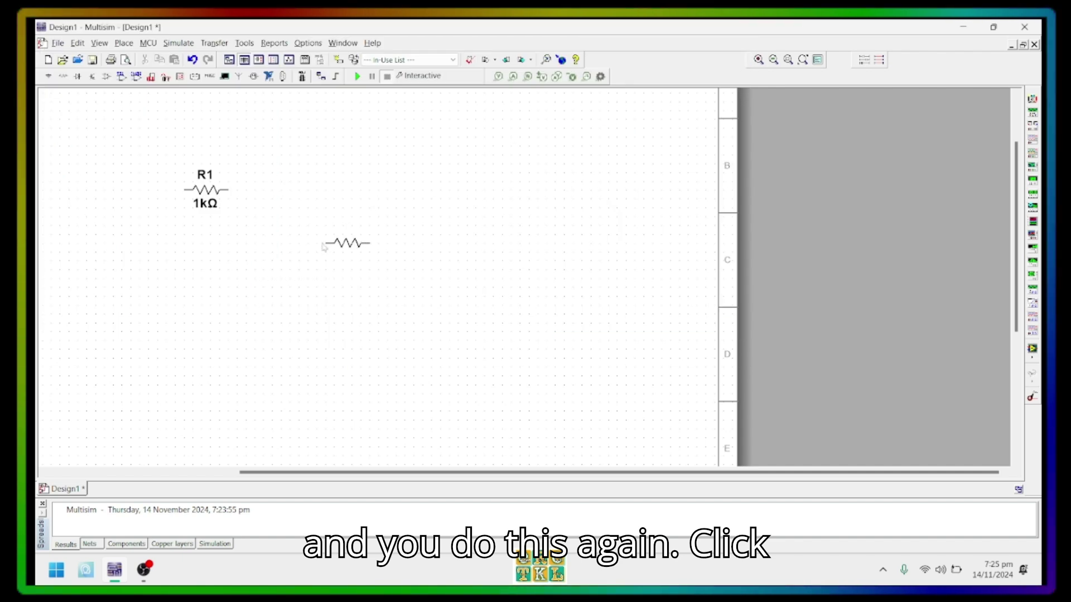
Place three more 1 kΩ resistors: one below and right of R1, one level with R1, and one lower beneath that
{"action": "left_click", "coordinate": [277, 279]}
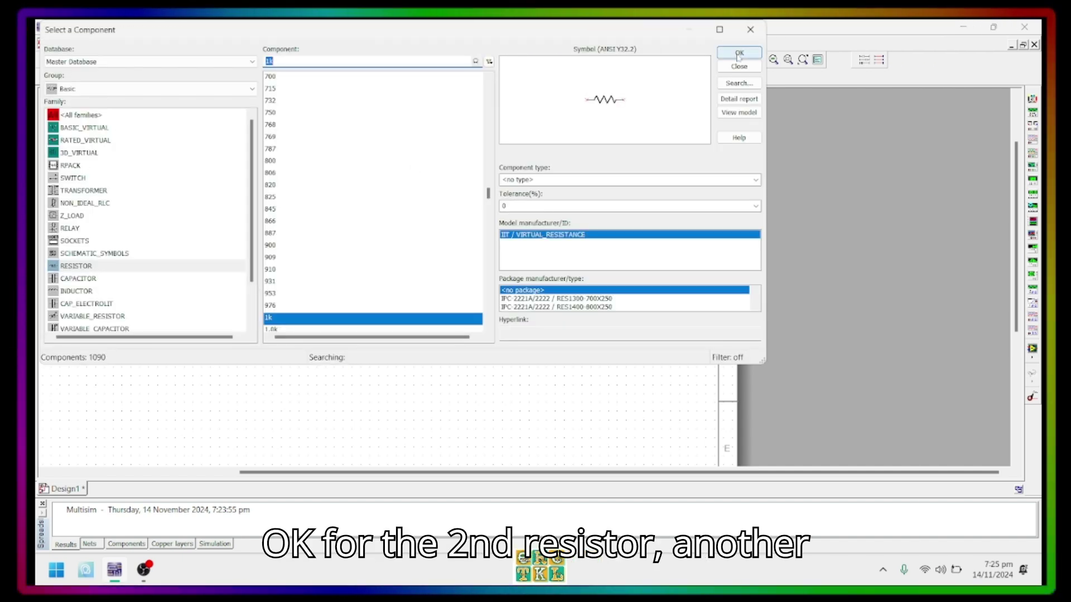
{"action": "left_click", "coordinate": [738, 67]}
{"action": "left_click", "coordinate": [349, 200]}
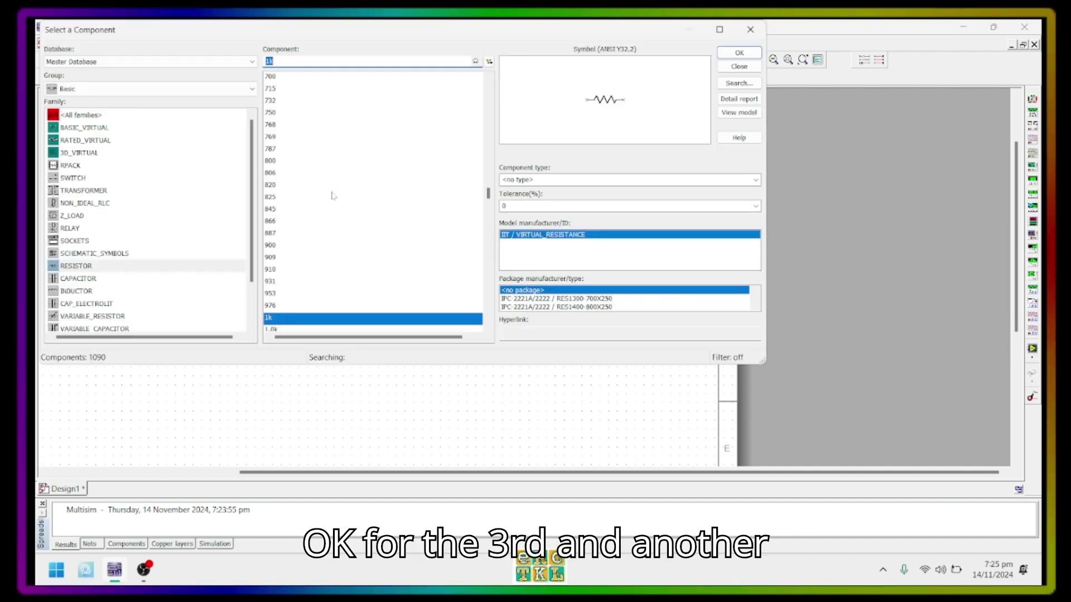
{"action": "left_click", "coordinate": [755, 52]}
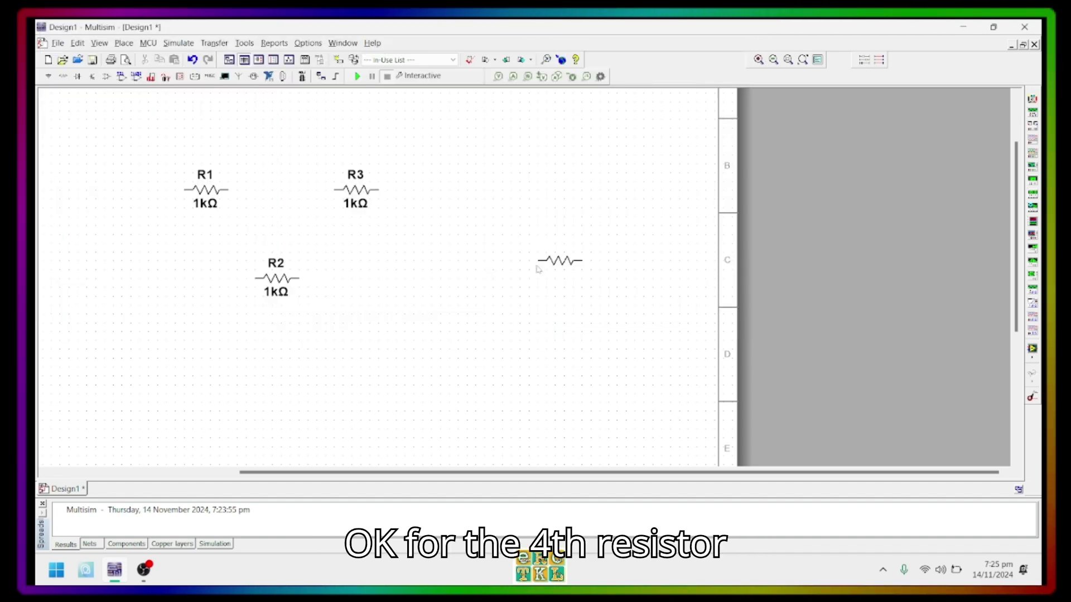
{"action": "left_click", "coordinate": [344, 334]}
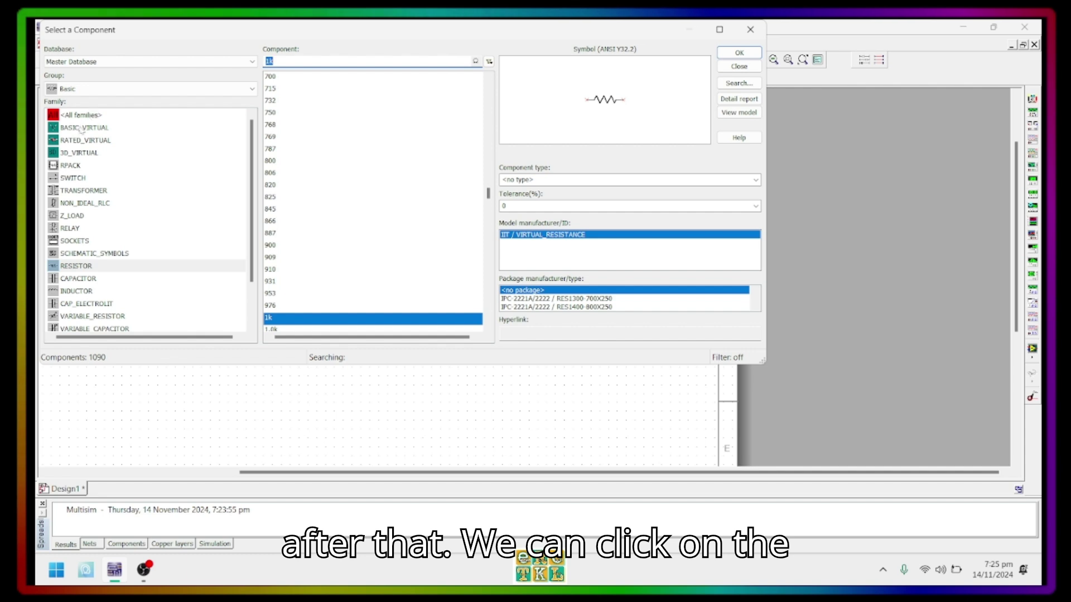
Place a GROUND component from the Sources group's POWER_SOURCES family below the resistors, roughly underneath R1
{"action": "left_click", "coordinate": [96, 89]}
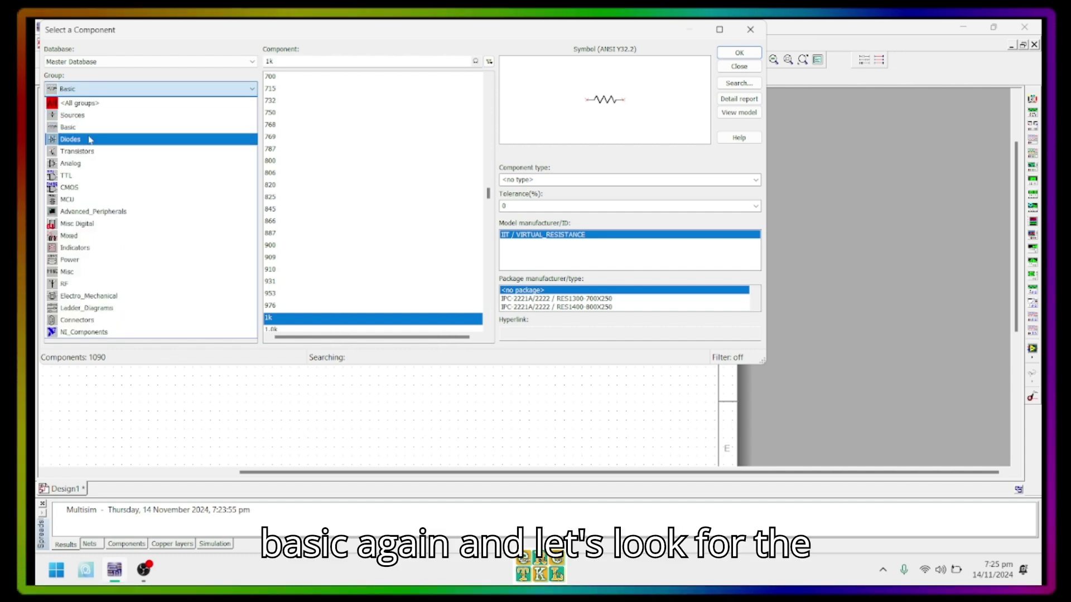
{"action": "left_click", "coordinate": [110, 118]}
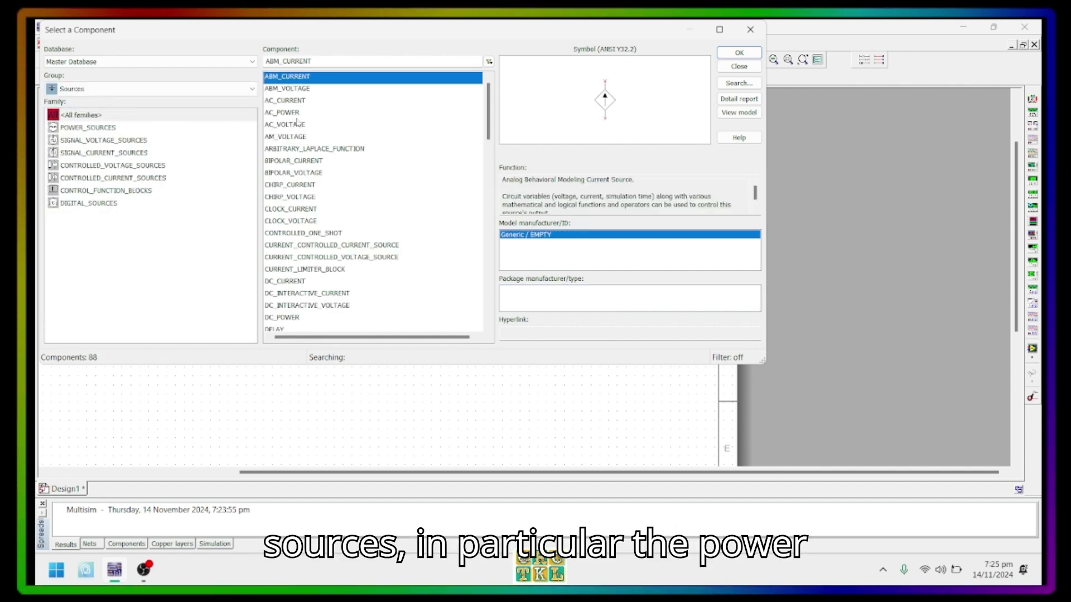
{"action": "left_click", "coordinate": [85, 129]}
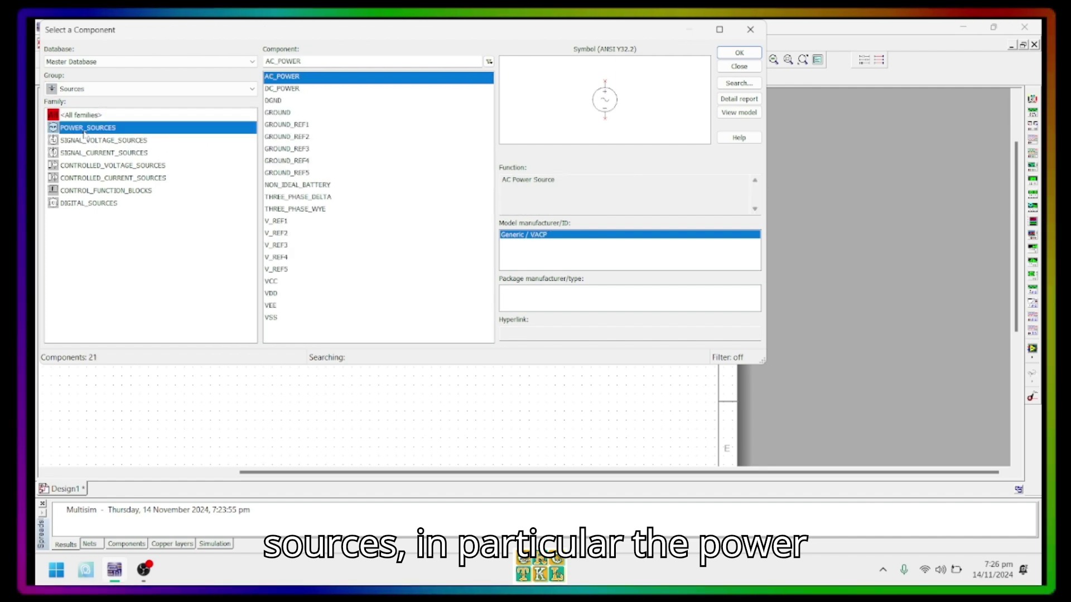
{"action": "double_click", "coordinate": [279, 113]}
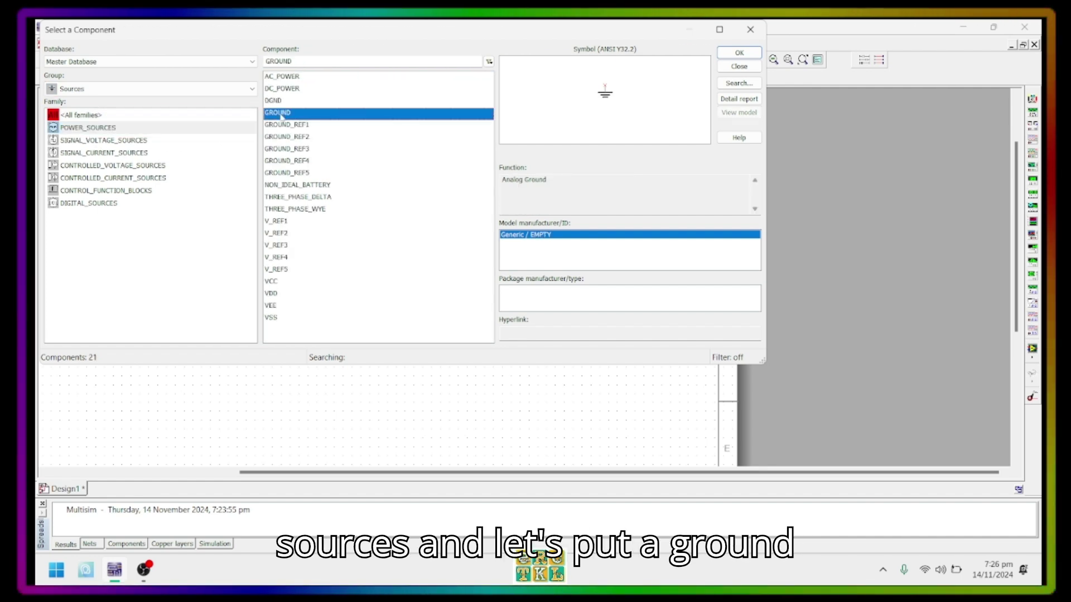
{"action": "left_click", "coordinate": [202, 386]}
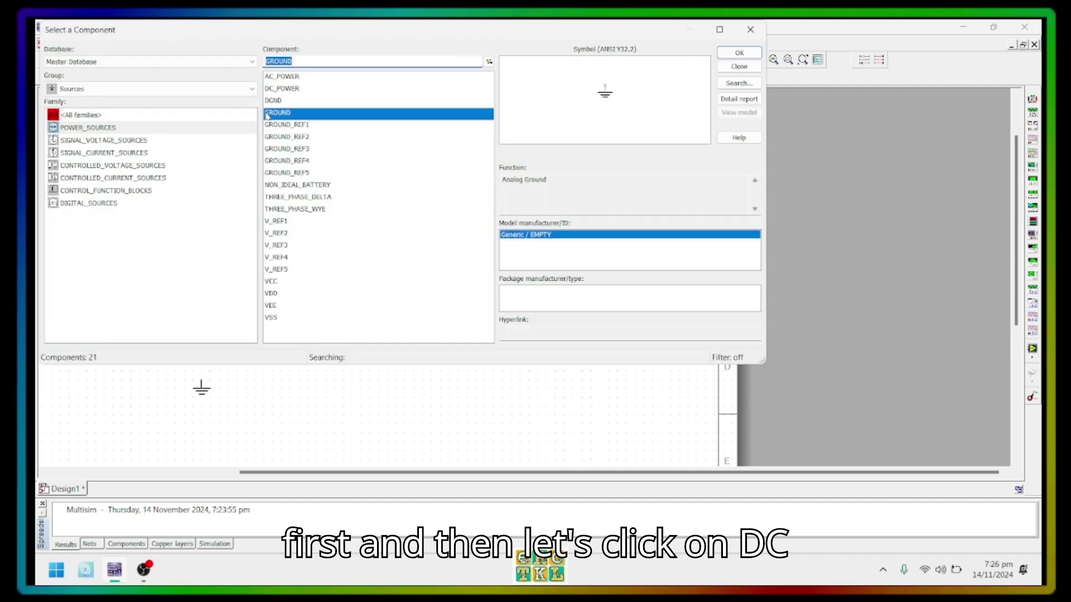
Place two DC_POWER sources, one on each side of the resistors, and finish component selection
{"action": "left_click", "coordinate": [290, 89]}
{"action": "left_click", "coordinate": [739, 52]}
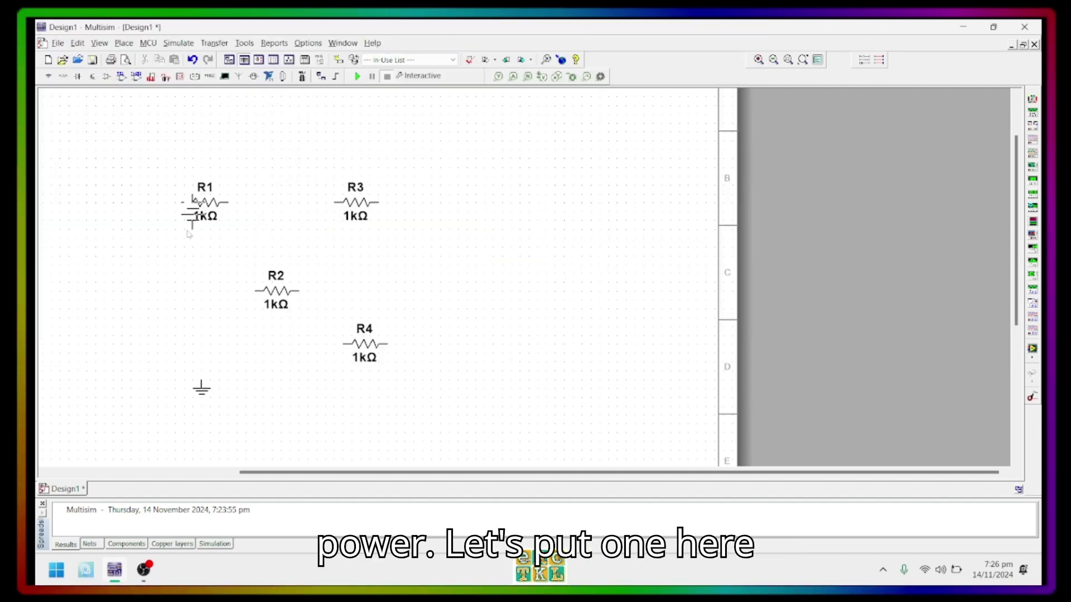
{"action": "left_click", "coordinate": [109, 317]}
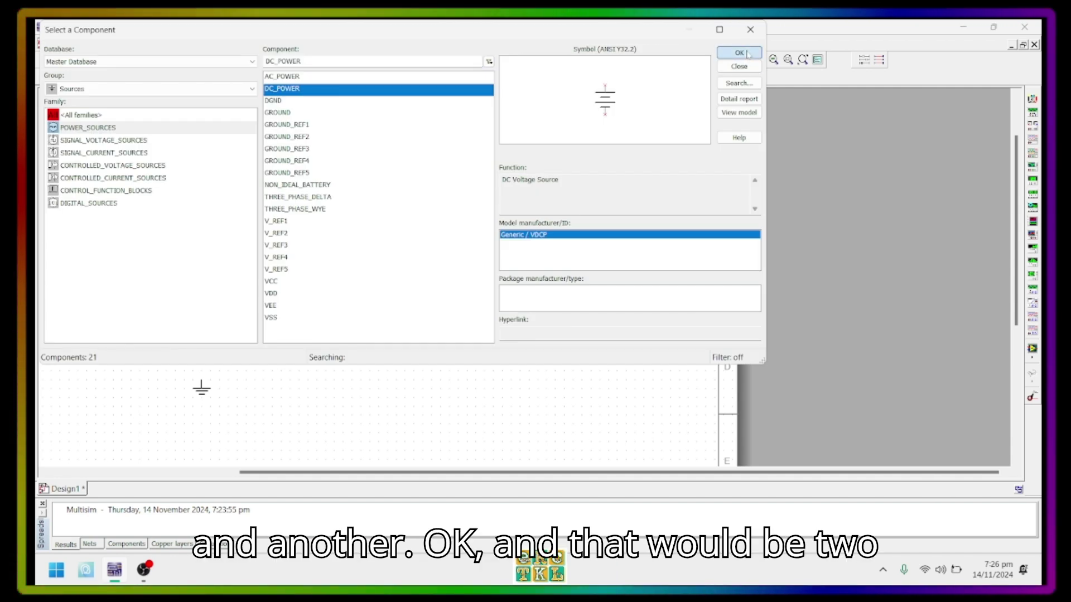
{"action": "left_click", "coordinate": [741, 52]}
{"action": "left_click", "coordinate": [444, 297]}
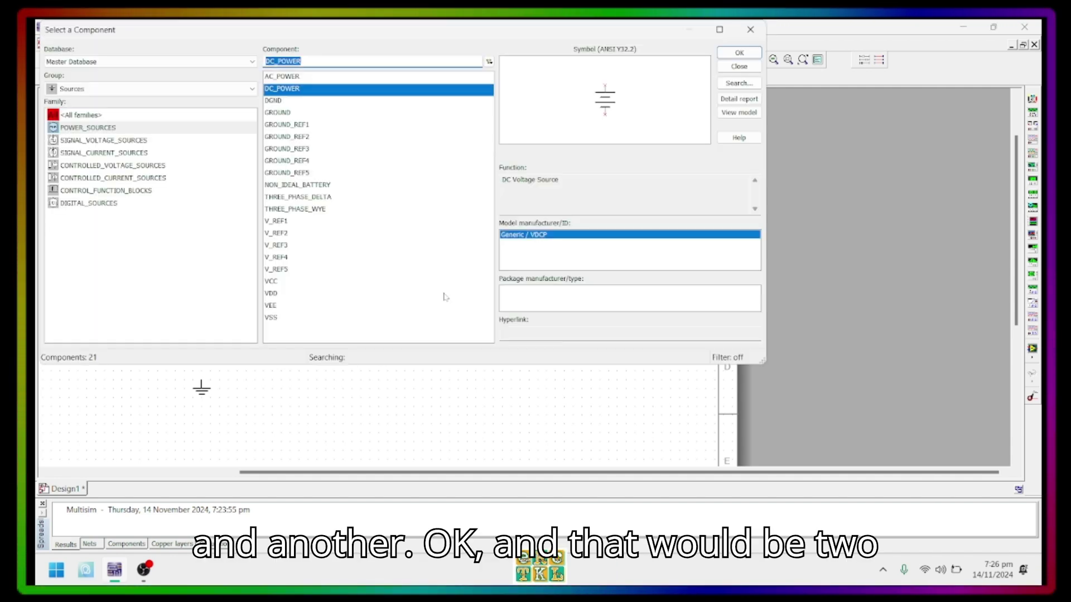
{"action": "left_click", "coordinate": [742, 65]}
Flip the DC source V2 vertically
{"action": "left_click", "coordinate": [440, 273]}
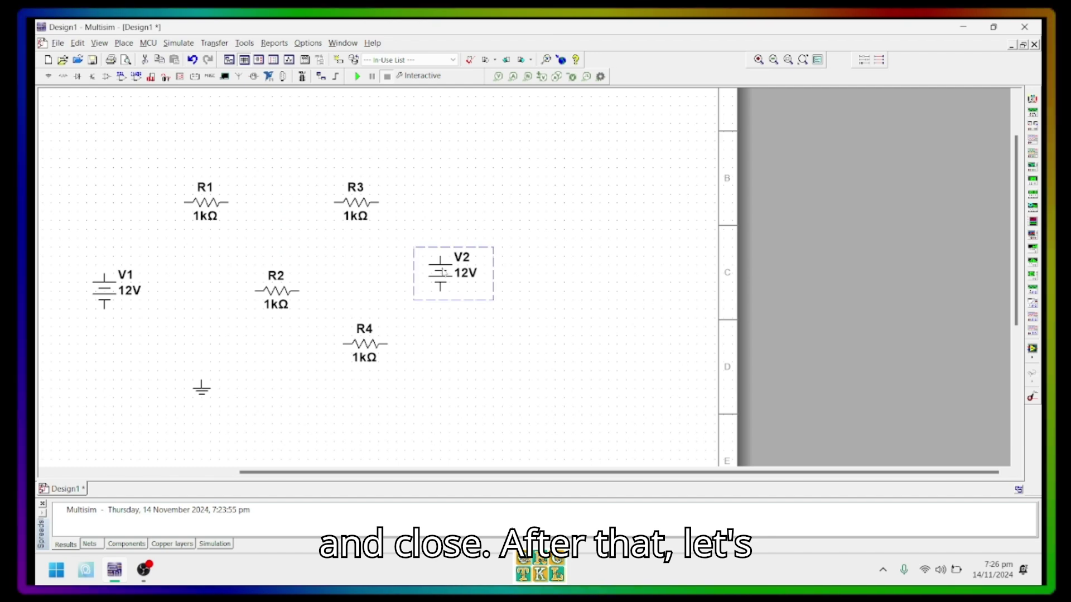
{"action": "right_click", "coordinate": [445, 273]}
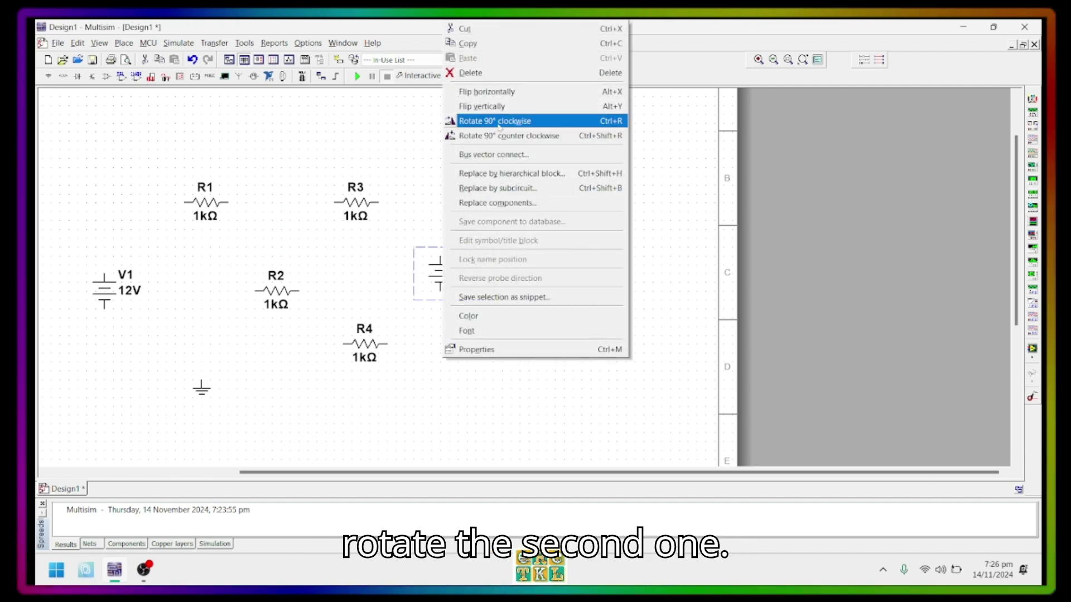
{"action": "left_click", "coordinate": [495, 106]}
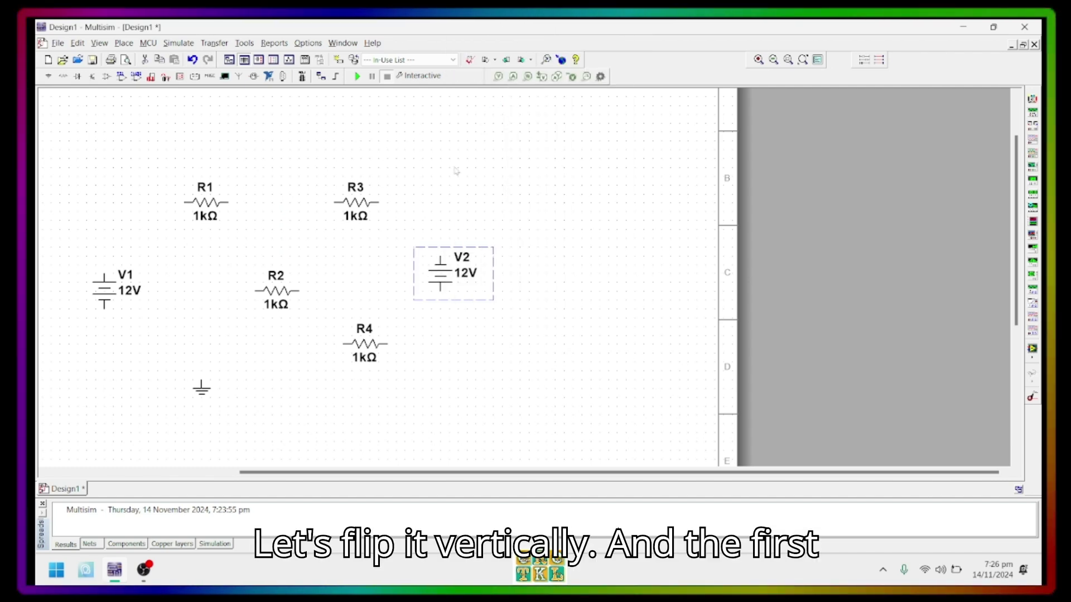
Change the reference designator of DC source V1 to VS1
{"action": "double_click", "coordinate": [104, 289]}
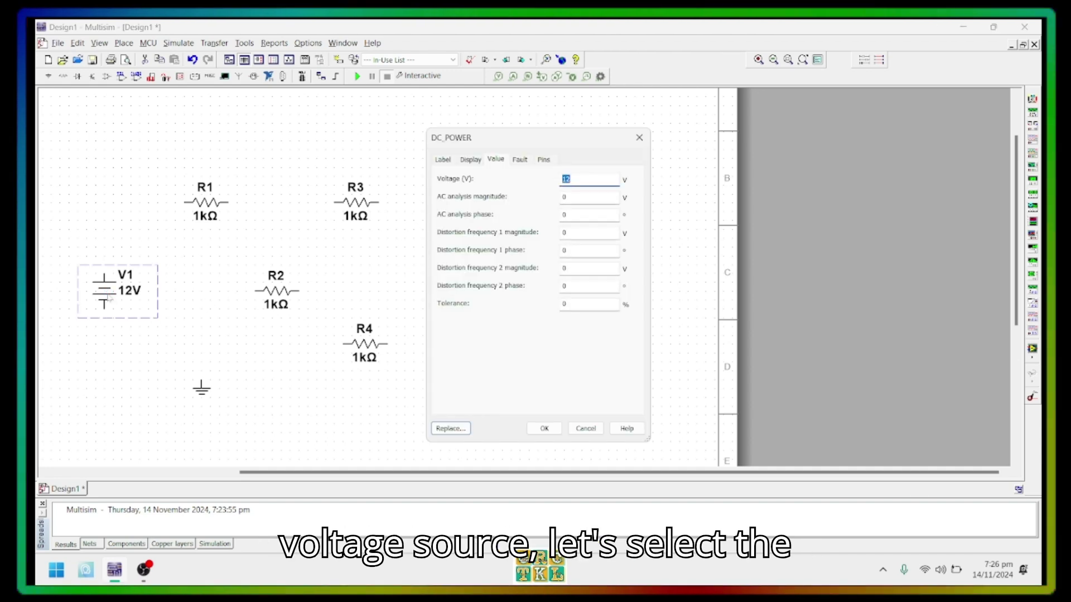
{"action": "left_click", "coordinate": [443, 161]}
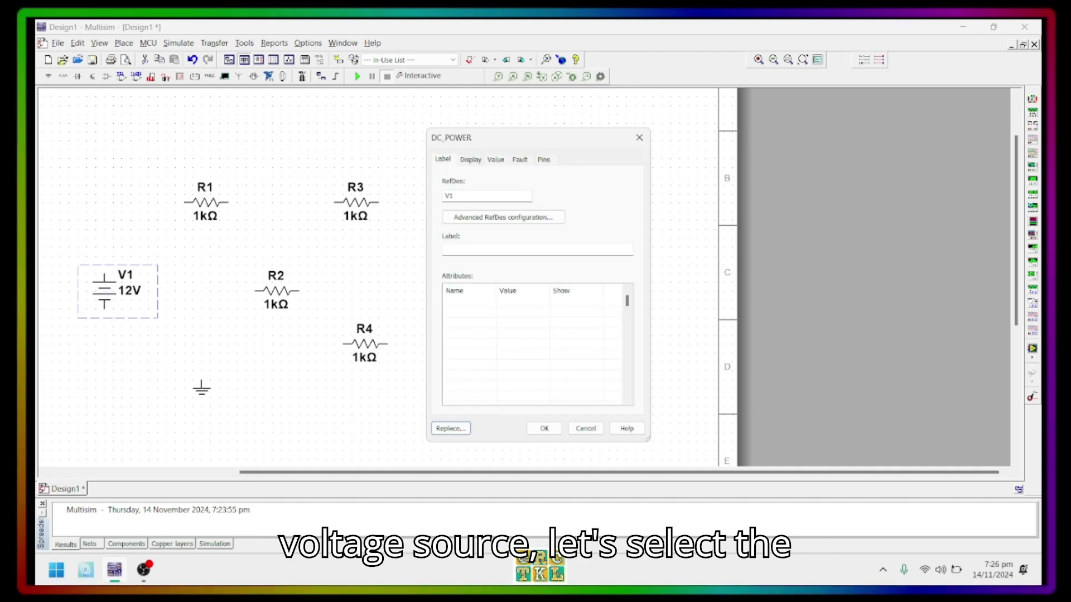
{"action": "left_click", "coordinate": [454, 196]}
{"action": "type", "text": "S1"}
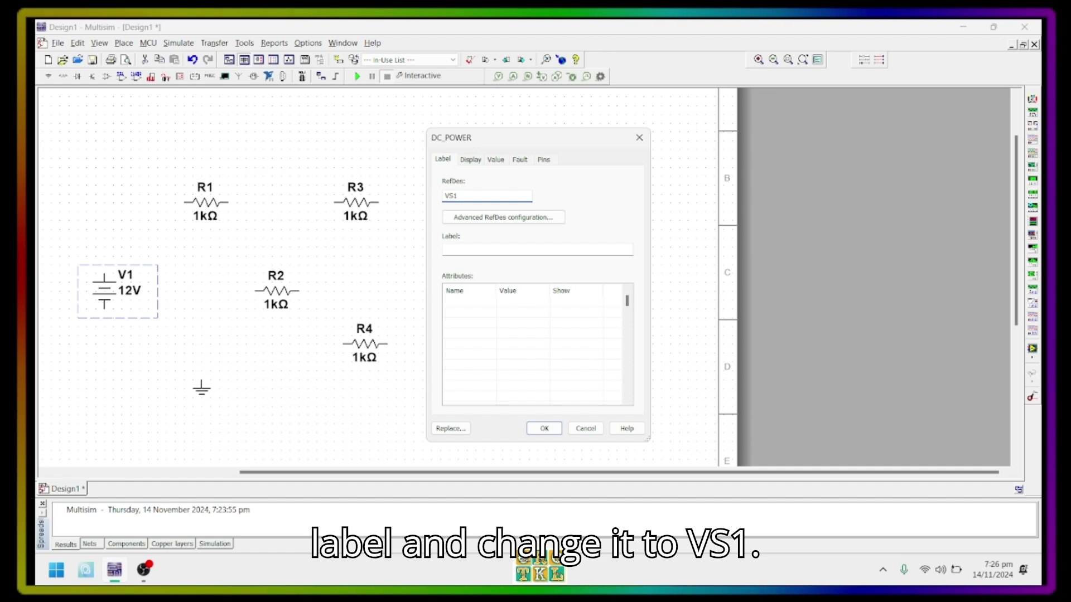
{"action": "key", "text": "Return"}
Change the reference designator of DC source V2 to VS2
{"action": "double_click", "coordinate": [446, 281]}
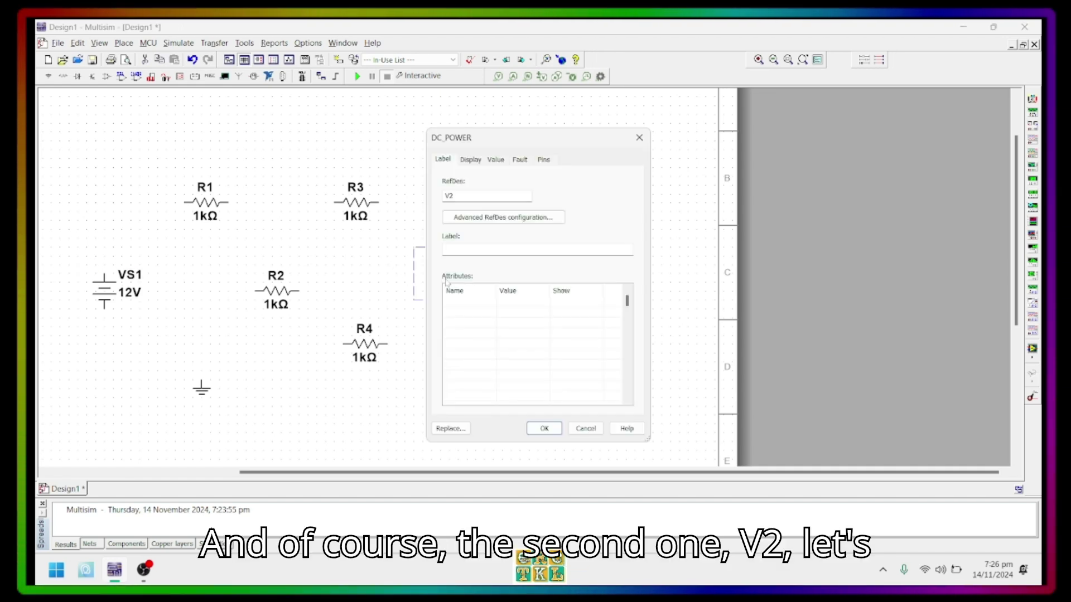
{"action": "key", "text": "BackSpace"}
{"action": "type", "text": "S2"}
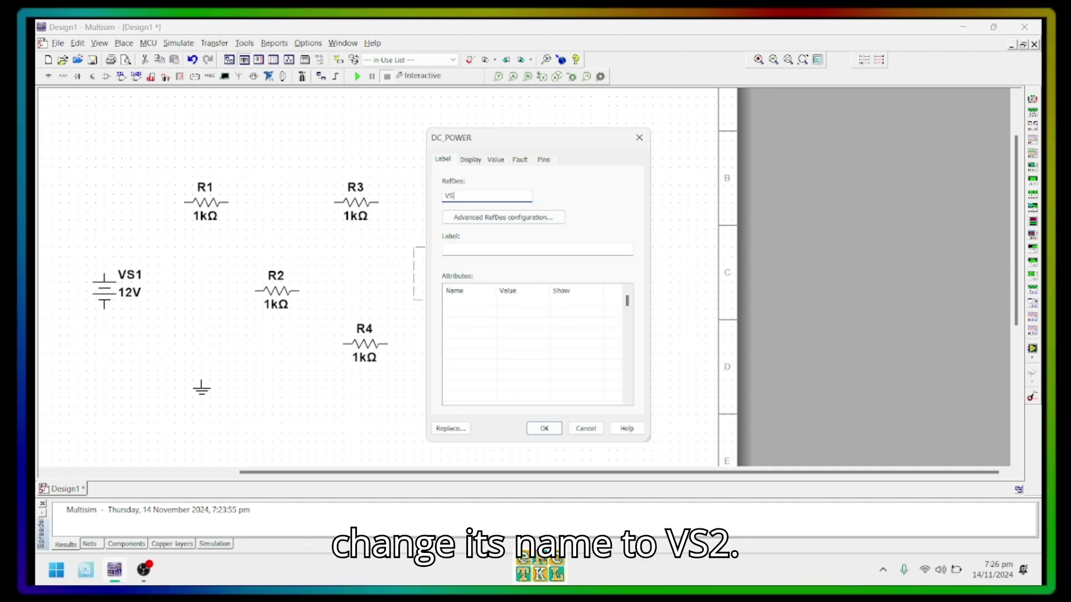
{"action": "key", "text": "Return"}
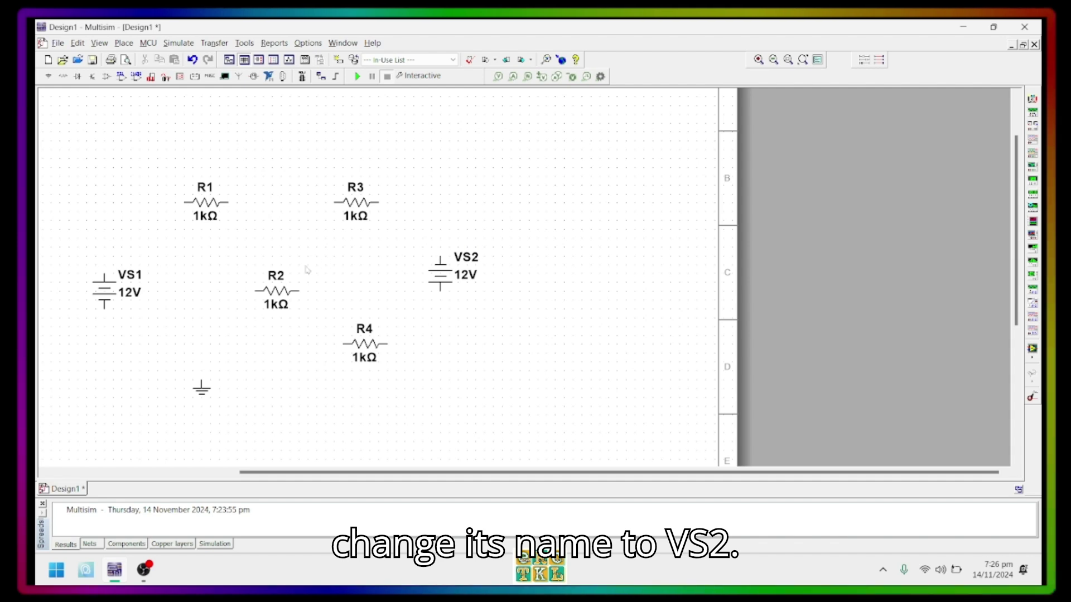
Set the resistance of R1 to 10 Ω and that of R2 to 200 Ω
{"action": "double_click", "coordinate": [206, 221]}
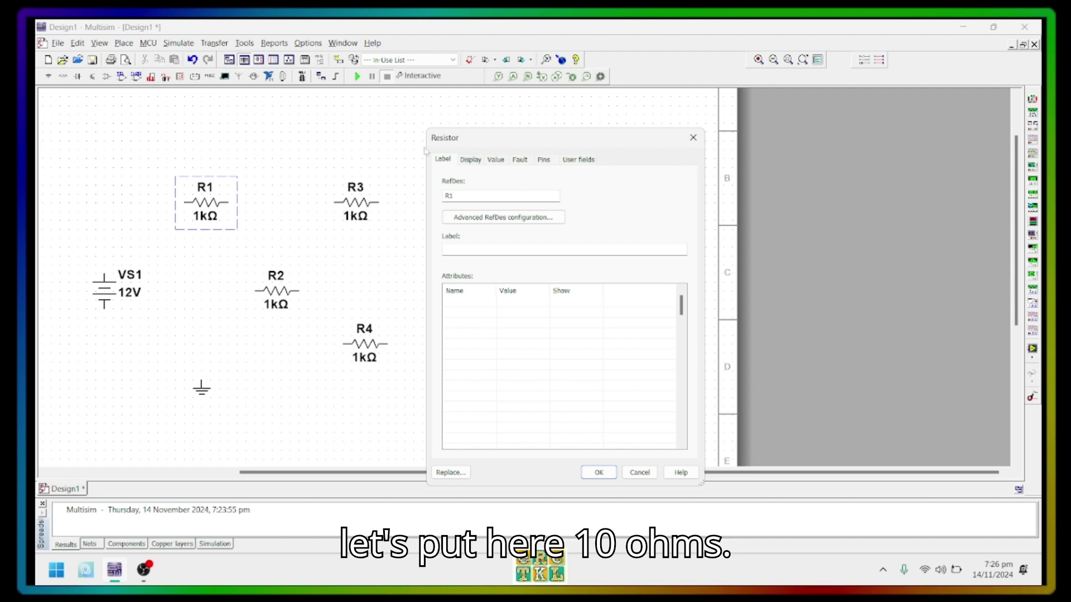
{"action": "left_click", "coordinate": [472, 161]}
{"action": "left_click", "coordinate": [495, 160]}
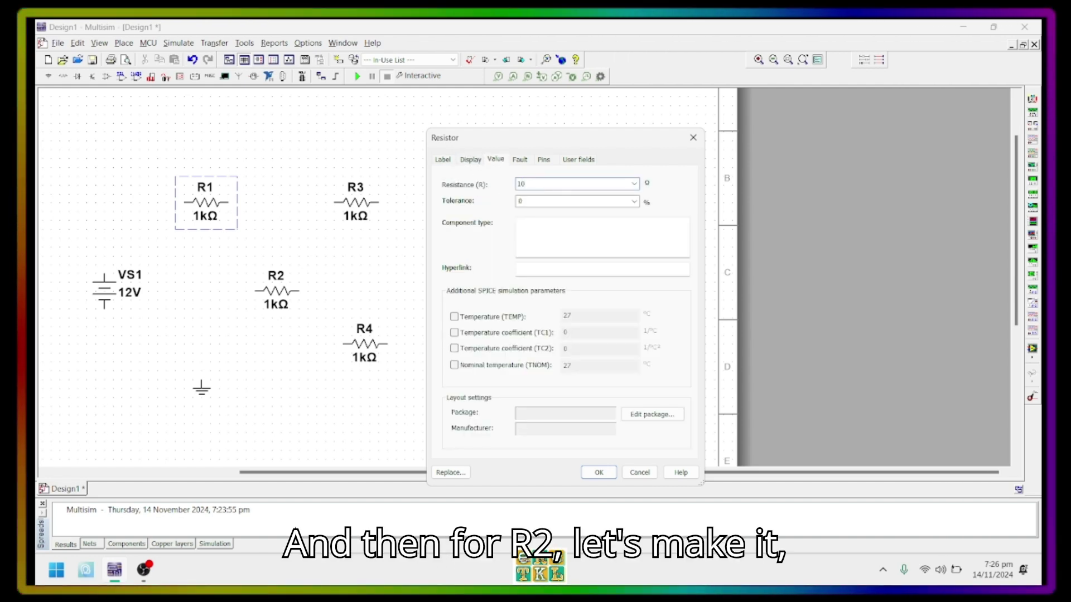
{"action": "key", "text": "Return"}
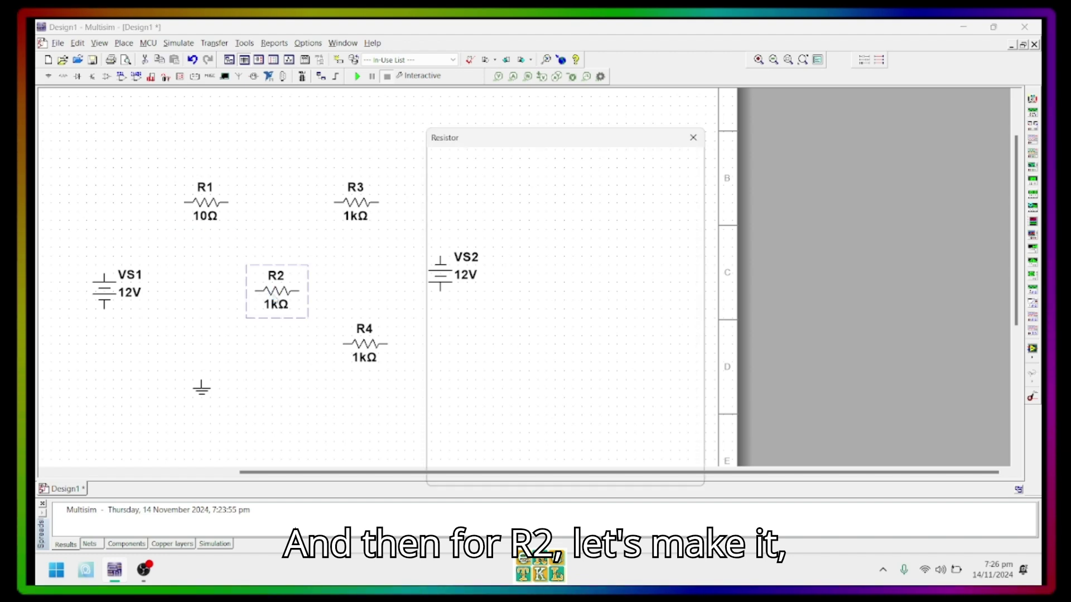
{"action": "type", "text": "2"}
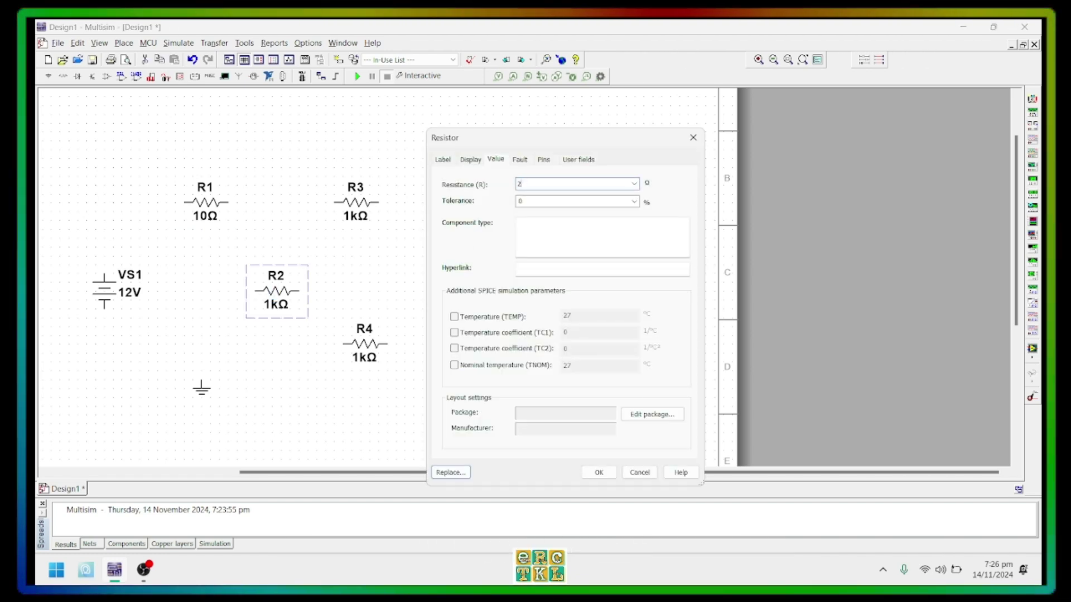
{"action": "type", "text": "00"}
{"action": "key", "text": "Return"}
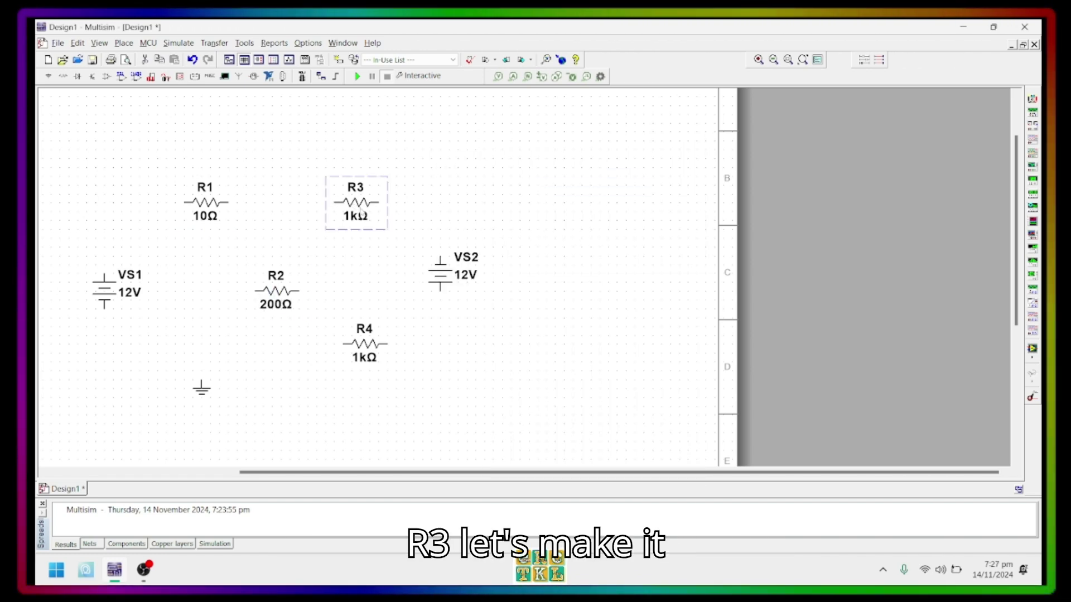
Set the resistance of R3 to 300 Ω
{"action": "double_click", "coordinate": [362, 214]}
{"action": "type", "text": "3"}
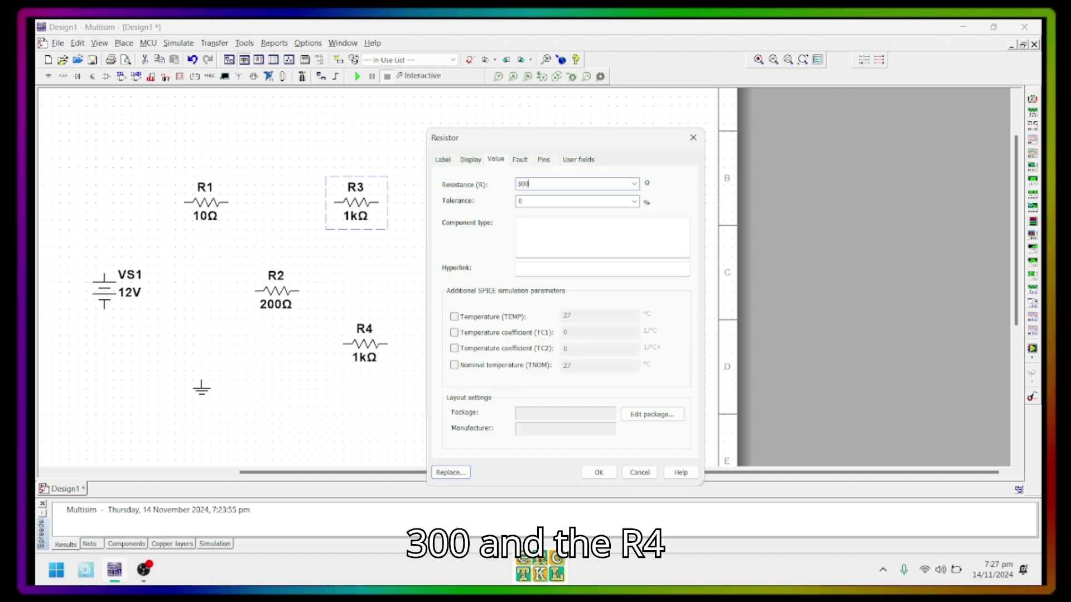
{"action": "type", "text": "00"}
{"action": "key", "text": "Return"}
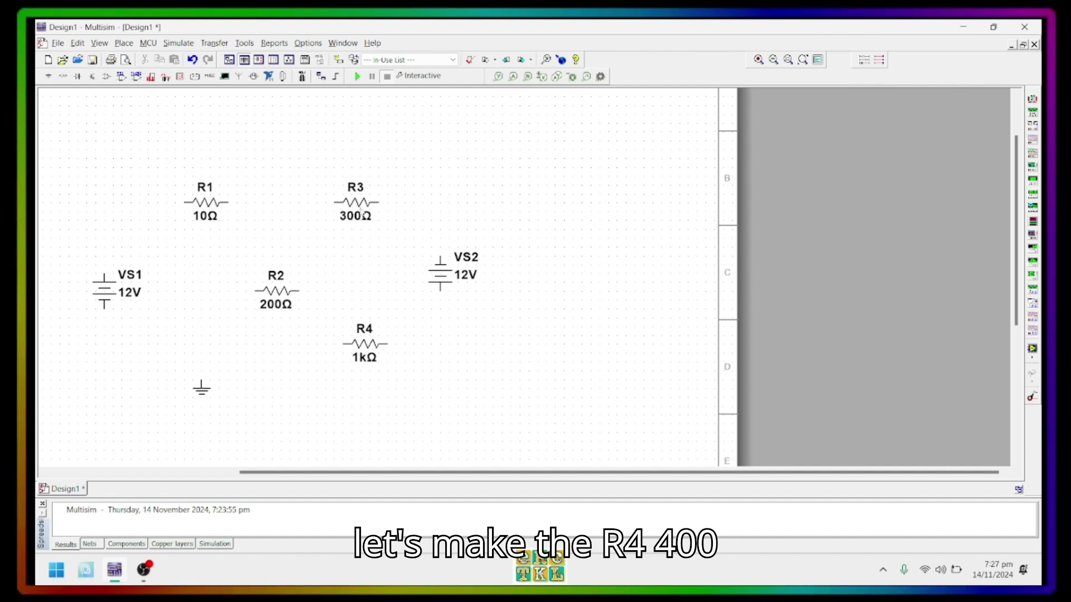
Set the voltage of source VS2 to 20 V and that of source VS1 to 10 V
{"action": "double_click", "coordinate": [446, 283]}
{"action": "type", "text": "20"}
{"action": "key", "text": "Return"}
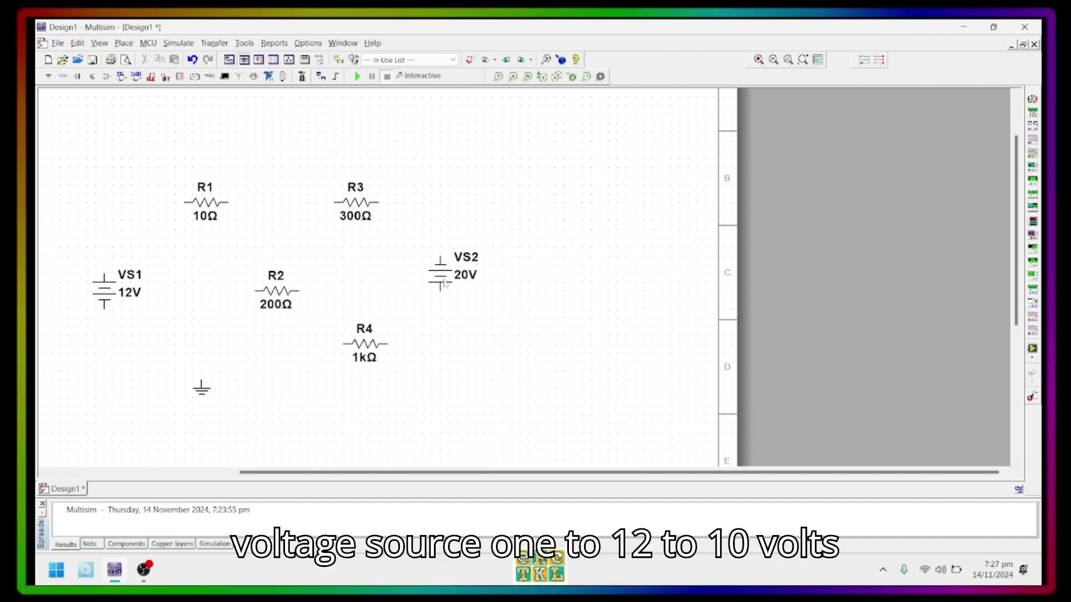
{"action": "double_click", "coordinate": [99, 290]}
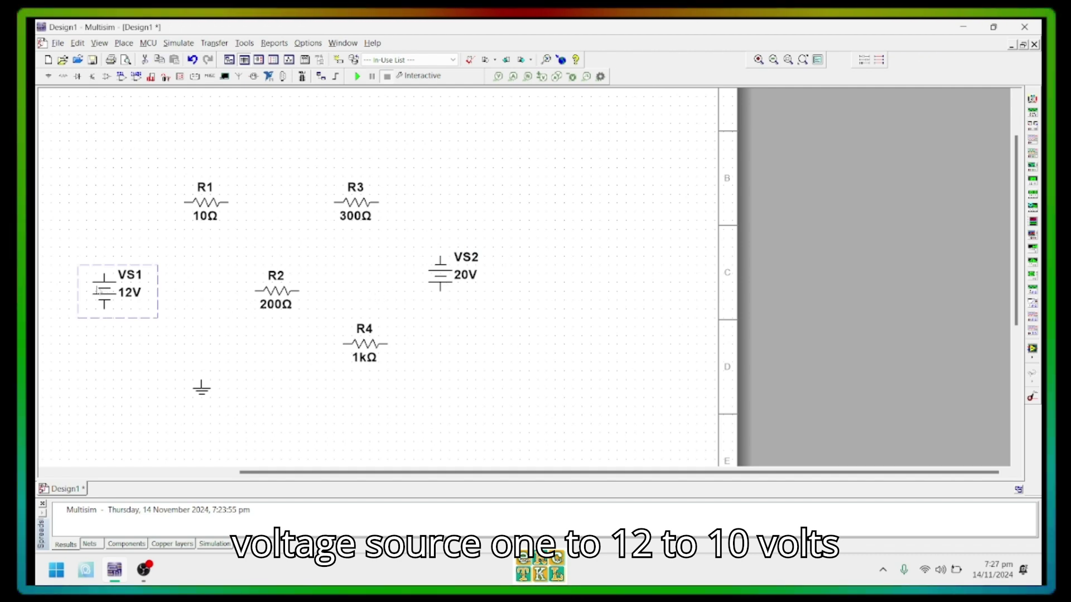
{"action": "type", "text": "10"}
{"action": "key", "text": "Return"}
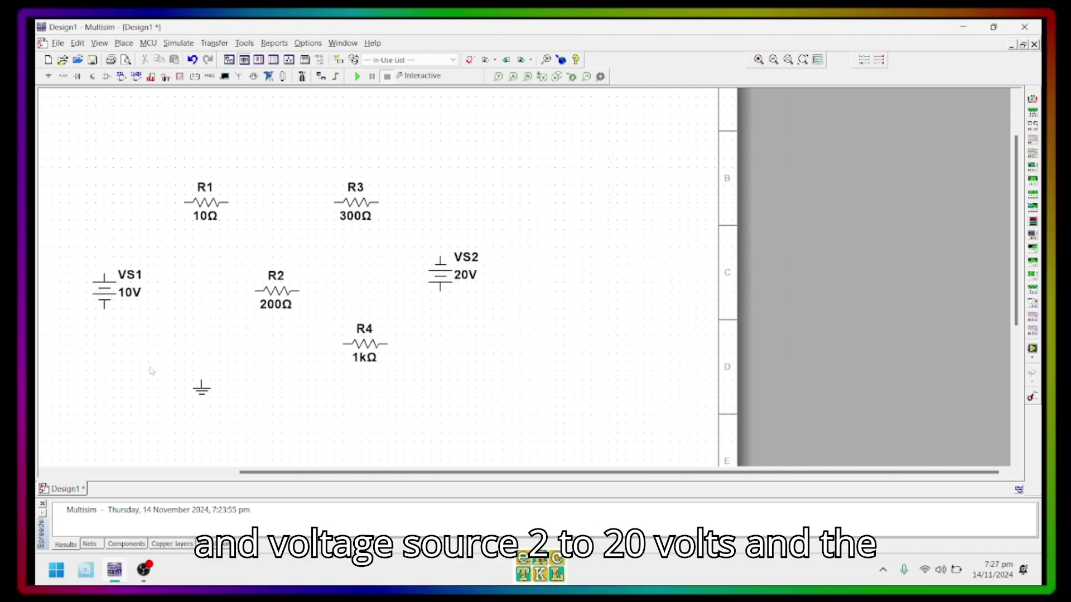
Set the resistance of R4 to 400 Ω
{"action": "double_click", "coordinate": [368, 346]}
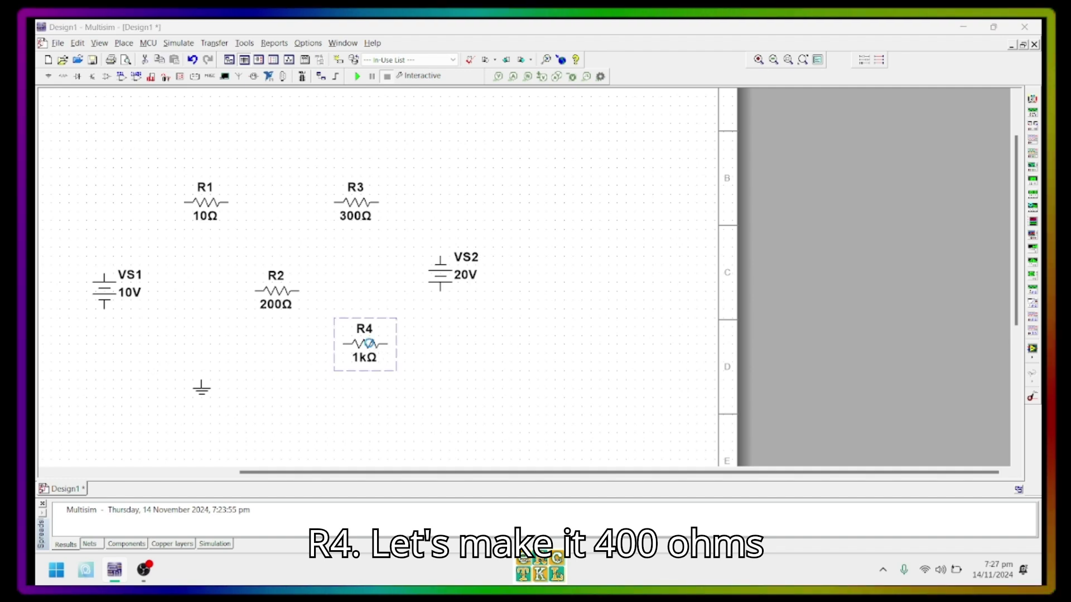
{"action": "type", "text": "400"}
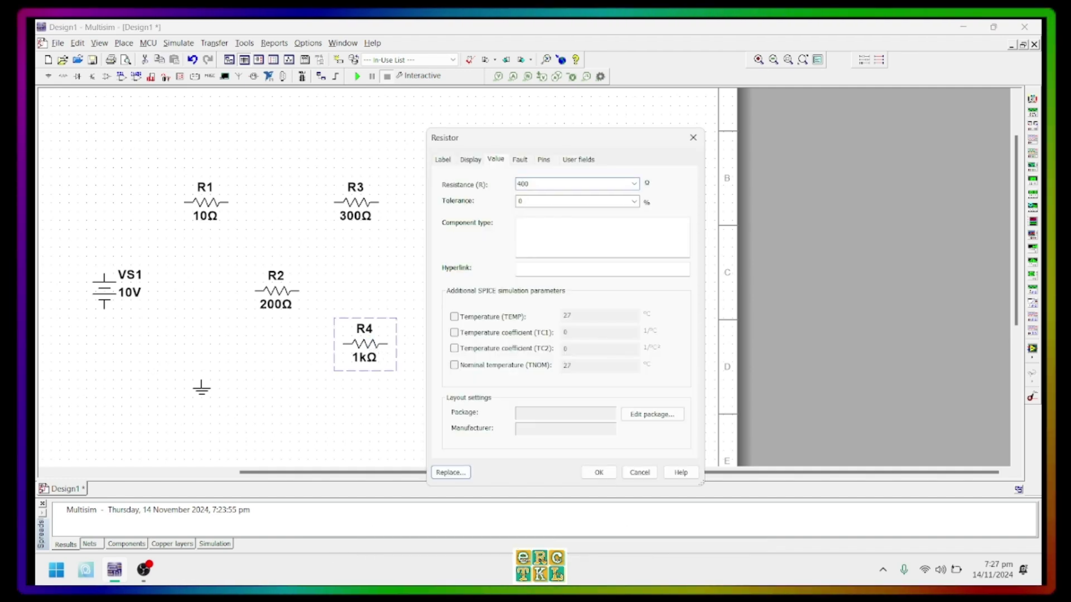
{"action": "key", "text": "Return"}
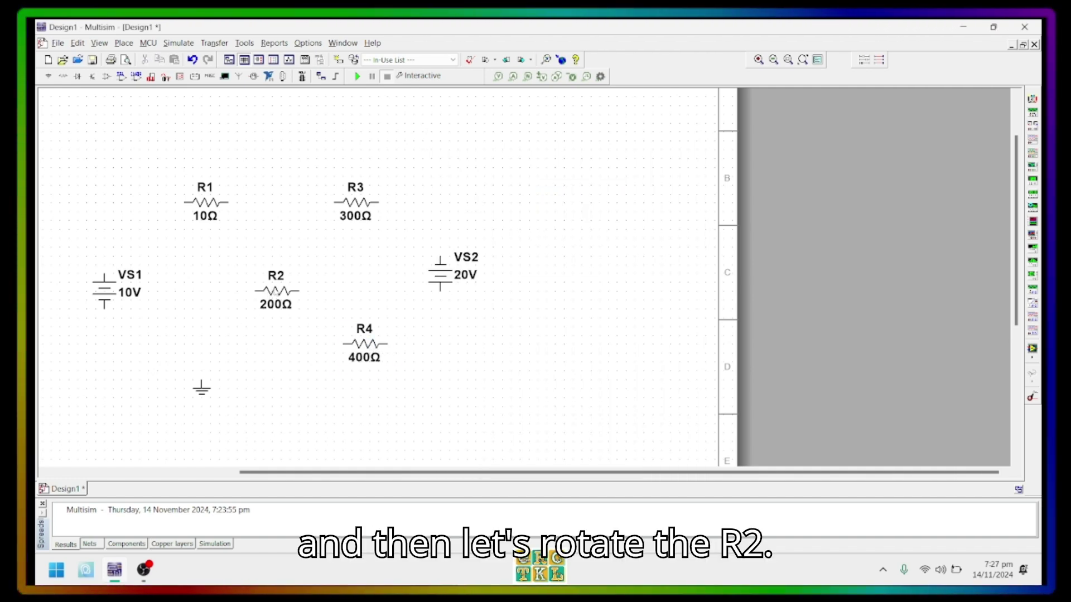
Rotate resistor R2 90° clockwise
{"action": "left_click", "coordinate": [276, 291]}
{"action": "right_click", "coordinate": [274, 291]}
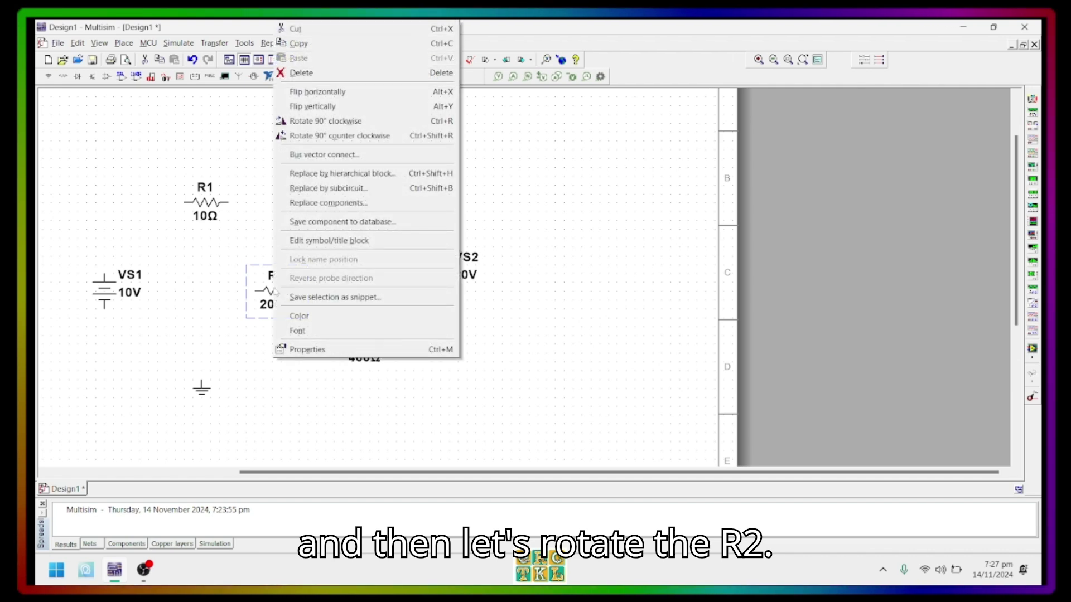
{"action": "left_click", "coordinate": [335, 123]}
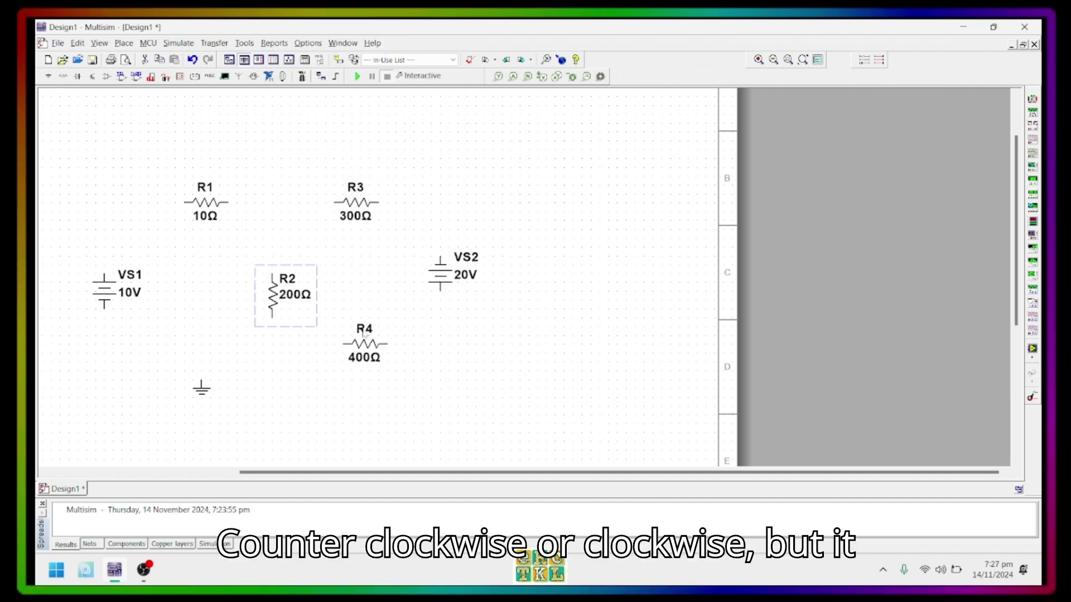
Wire the outer loop from VS1 through R1, R3, VS2 and R4 back to the negative terminal of VS1
{"action": "left_click", "coordinate": [104, 274]}
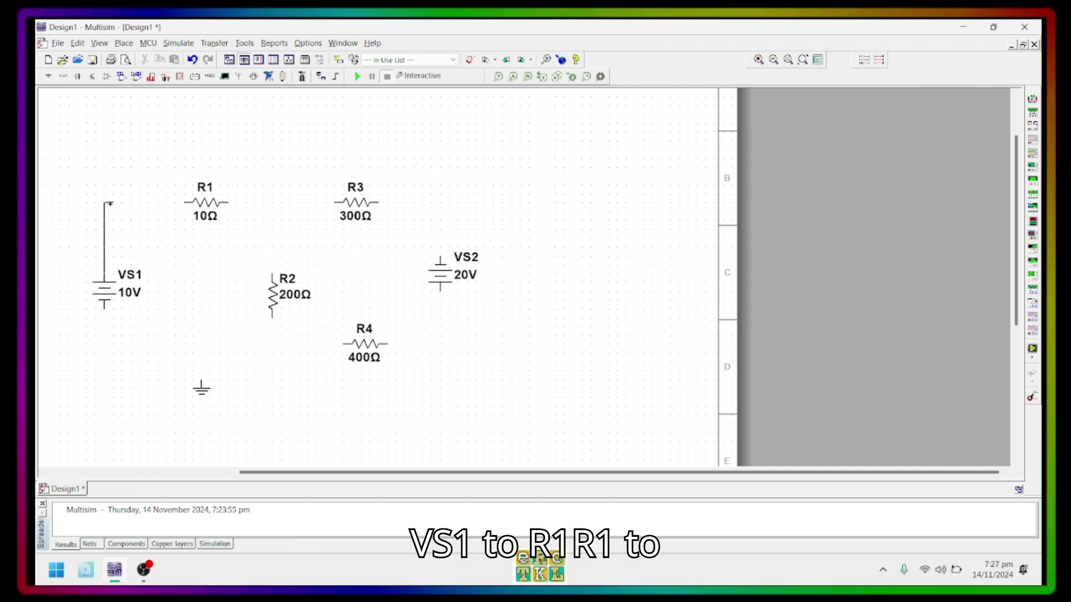
{"action": "left_click", "coordinate": [191, 203]}
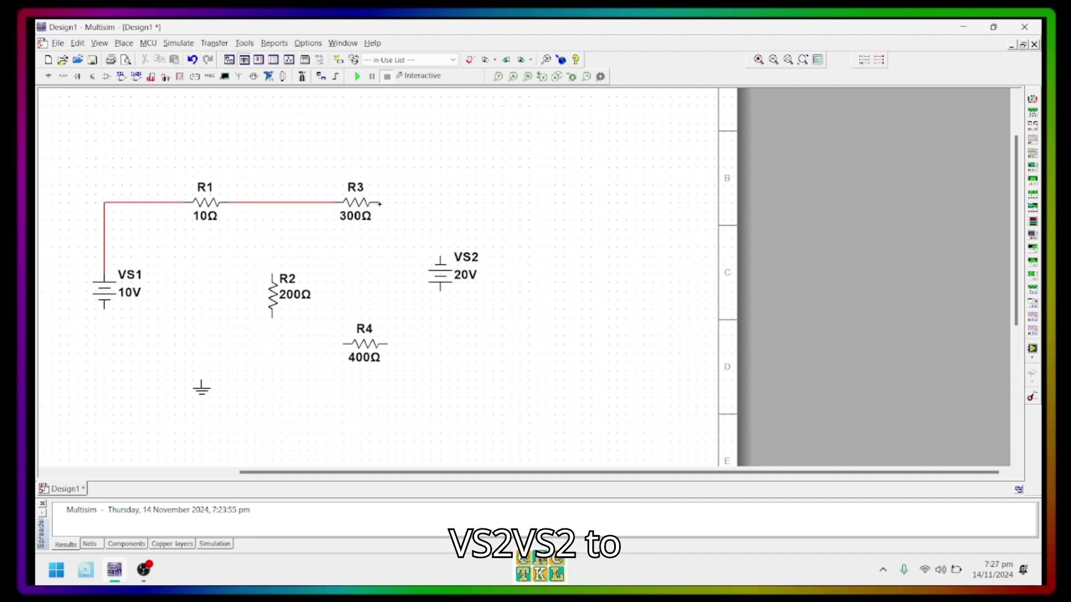
{"action": "left_click", "coordinate": [379, 203]}
{"action": "left_click", "coordinate": [440, 264]}
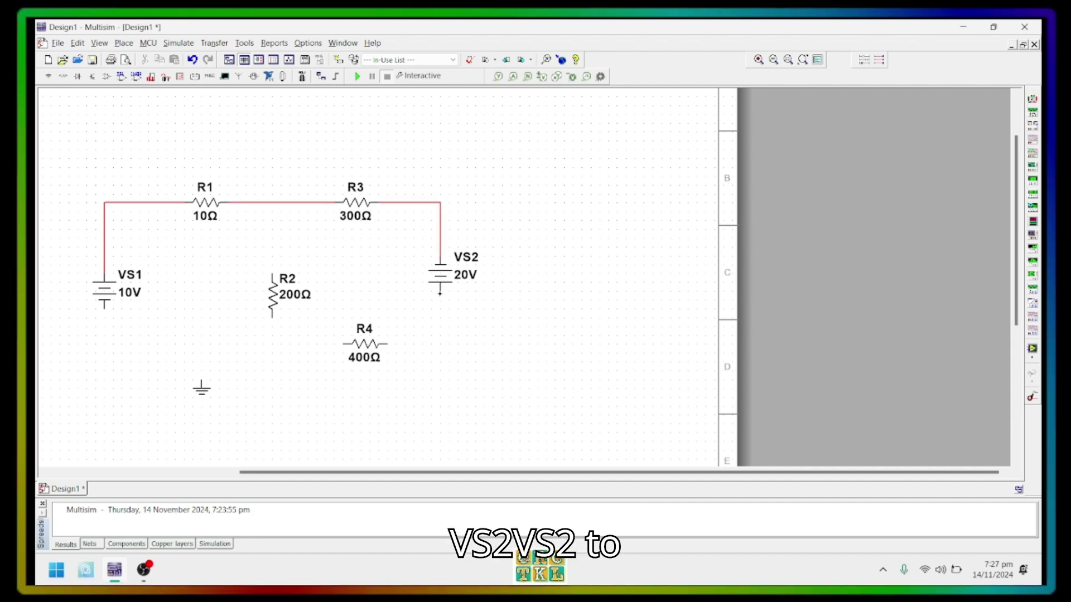
{"action": "left_click", "coordinate": [440, 293]}
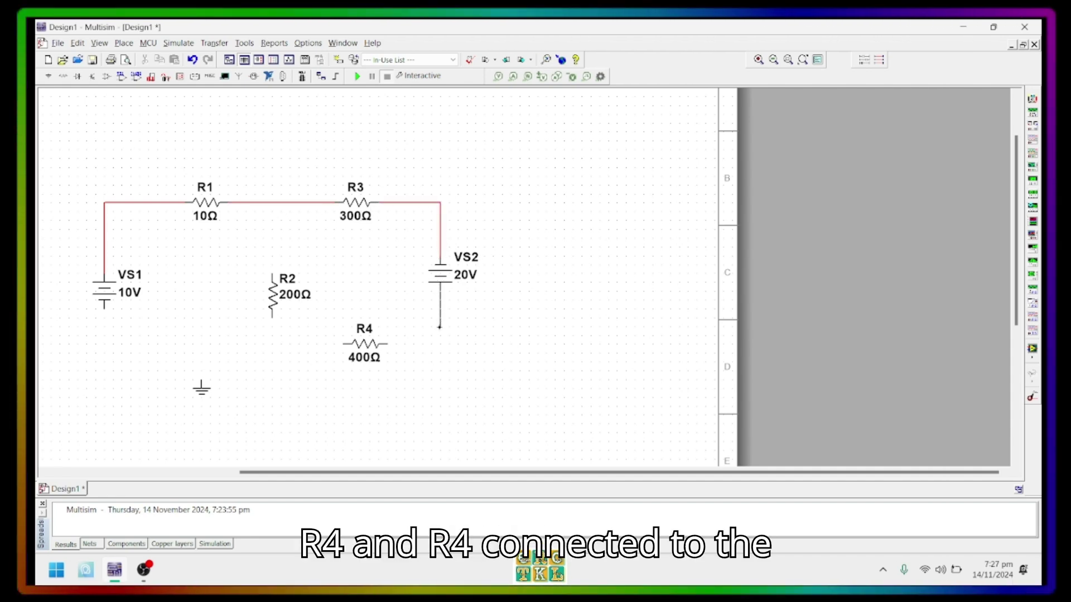
{"action": "left_click", "coordinate": [391, 344]}
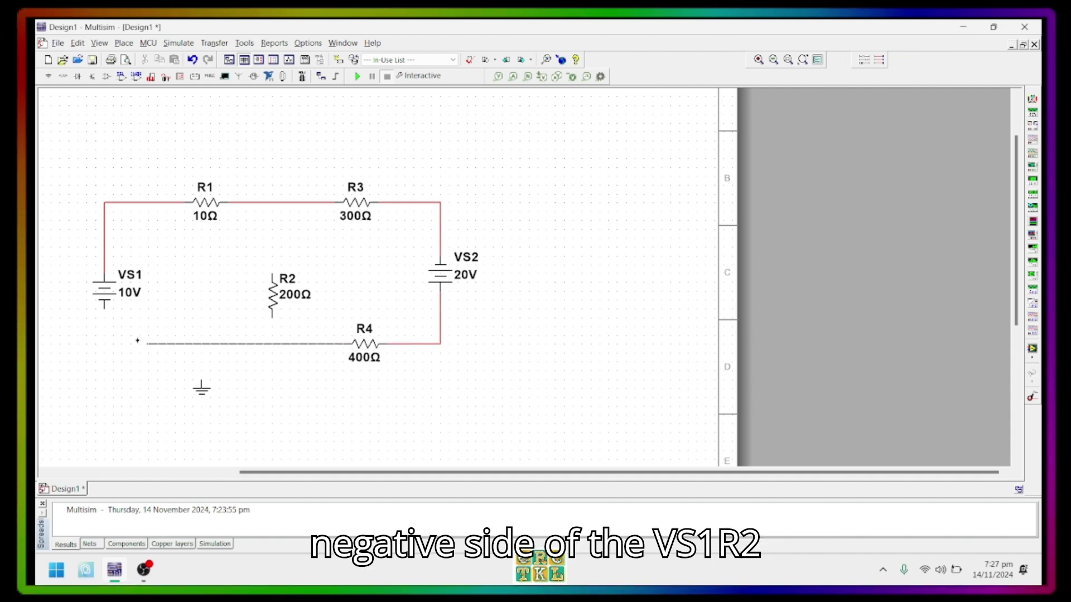
{"action": "left_click", "coordinate": [104, 306]}
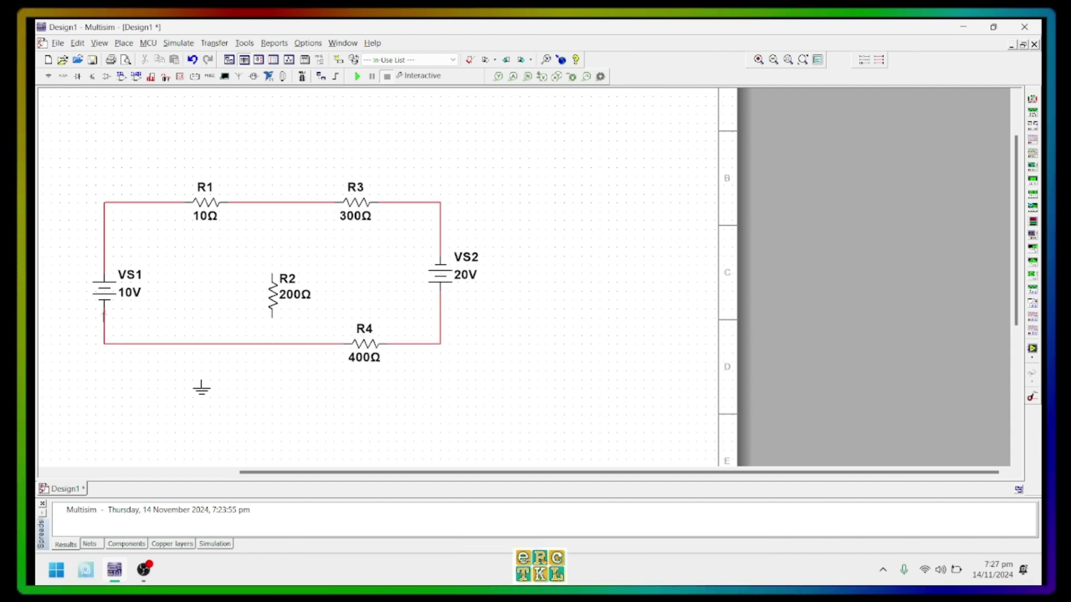
Connect R2 between the R1–R3 wire and the lower wire, moving the resistor slightly up to centre it
{"action": "left_click", "coordinate": [274, 271]}
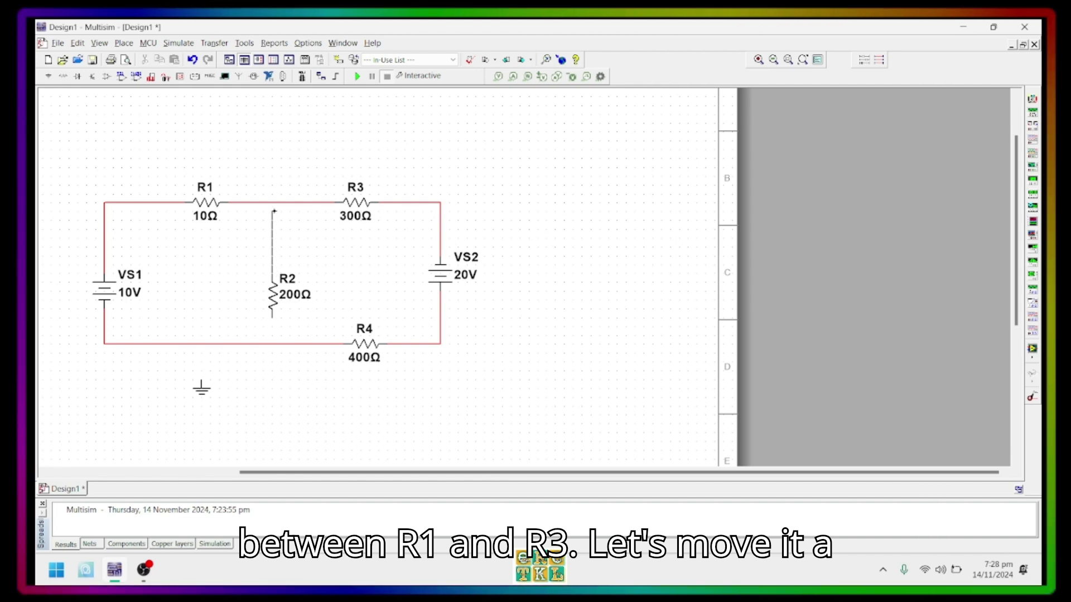
{"action": "left_click", "coordinate": [273, 203]}
{"action": "left_click_drag", "start_coordinate": [276, 304], "coordinate": [274, 286]}
{"action": "left_click", "coordinate": [254, 311]}
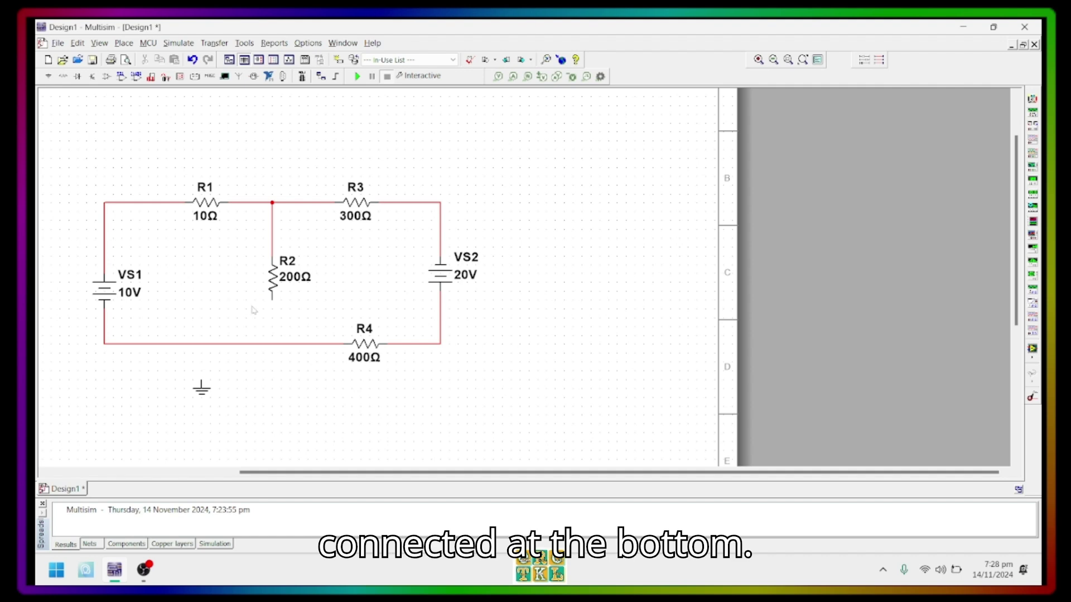
{"action": "left_click", "coordinate": [272, 301]}
{"action": "left_click", "coordinate": [266, 343]}
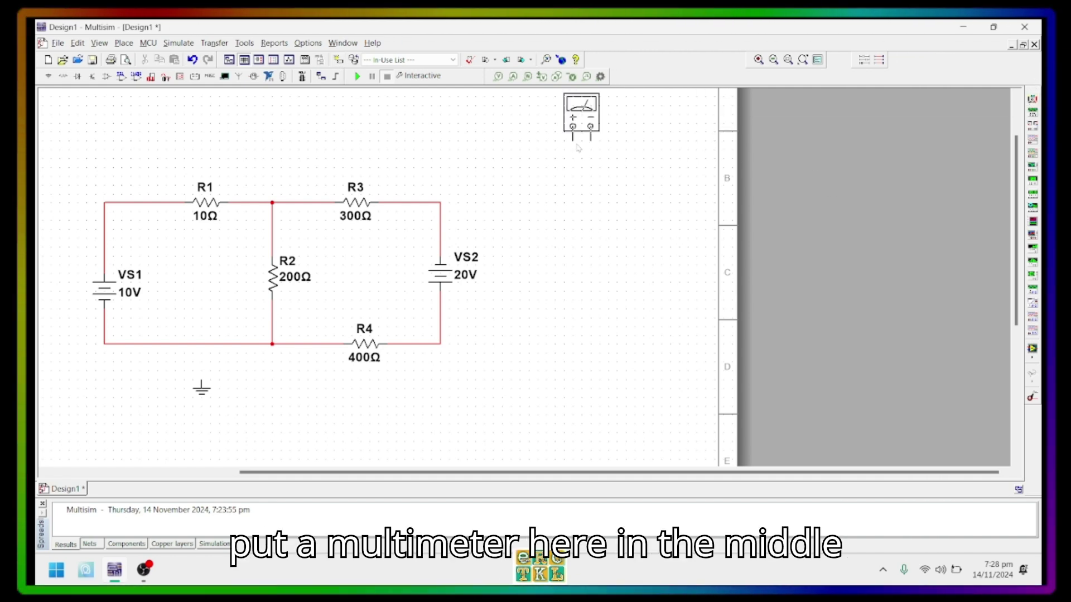
Place a multimeter above the circuit wired across R2, and connect the ground to the lower node directly beneath R2
{"action": "left_click", "coordinate": [270, 160]}
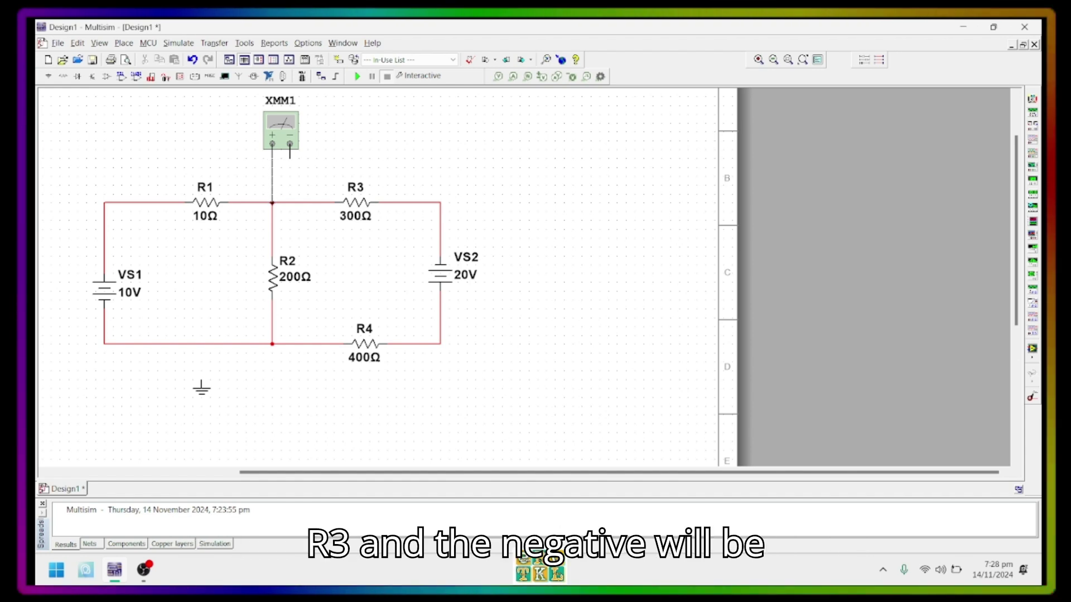
{"action": "left_click", "coordinate": [272, 202]}
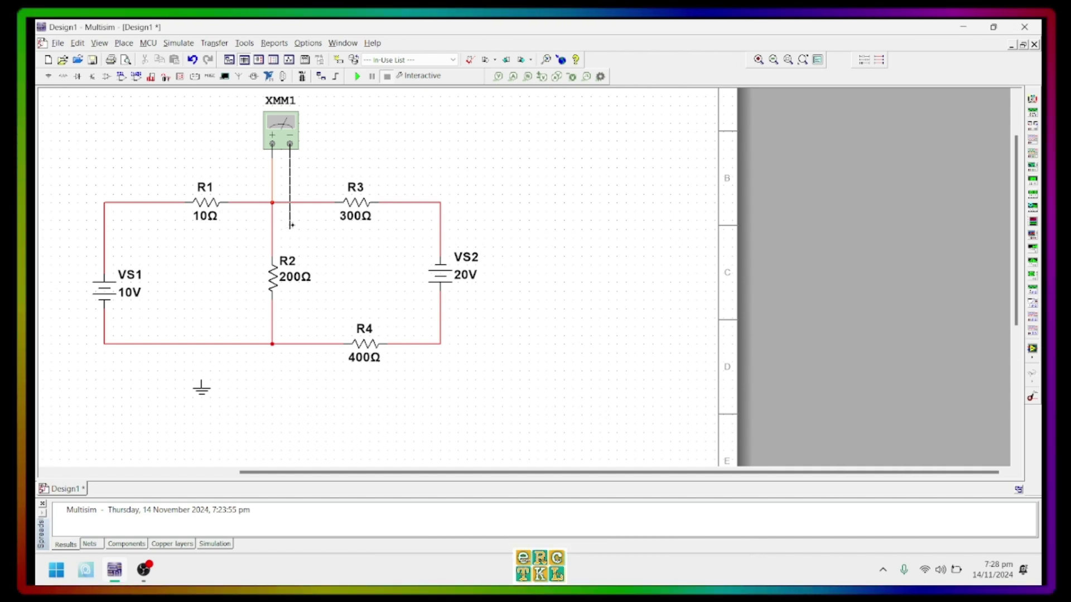
{"action": "left_click", "coordinate": [323, 229]}
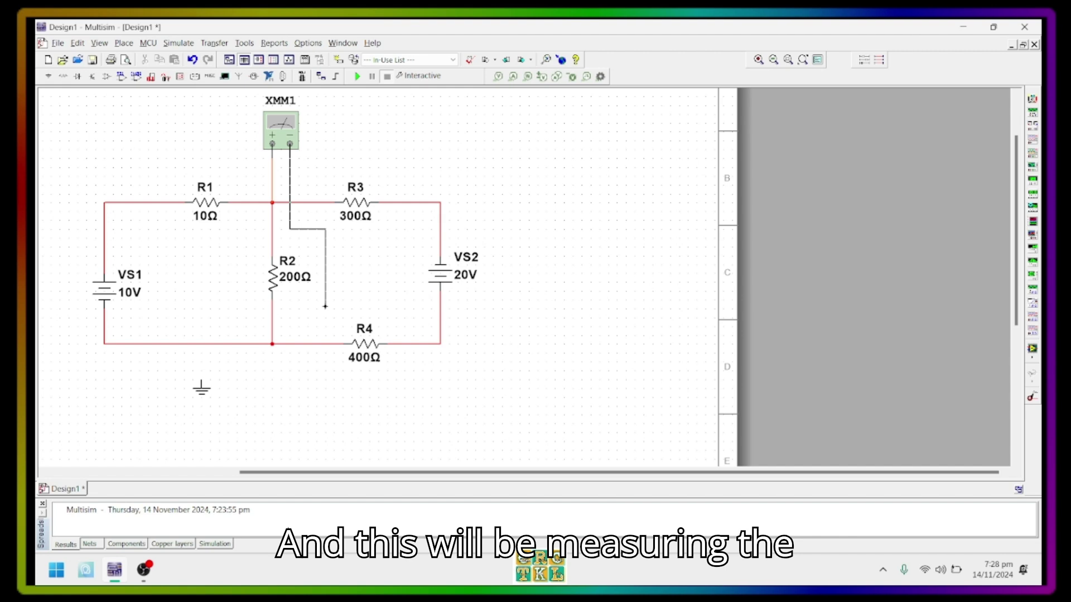
{"action": "left_click", "coordinate": [298, 343]}
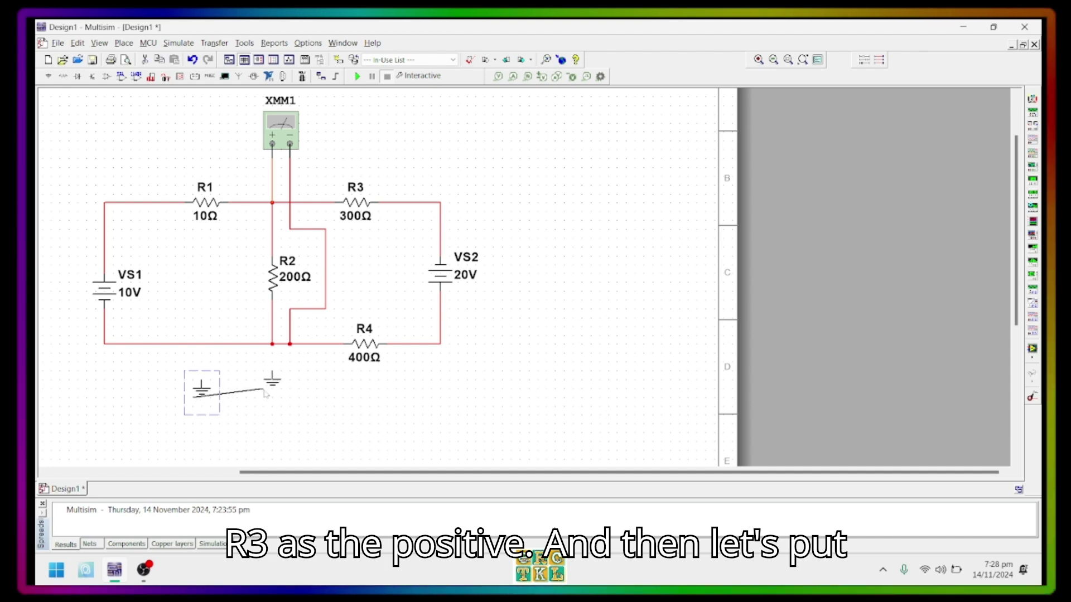
{"action": "left_click_drag", "start_coordinate": [266, 393], "coordinate": [266, 393]}
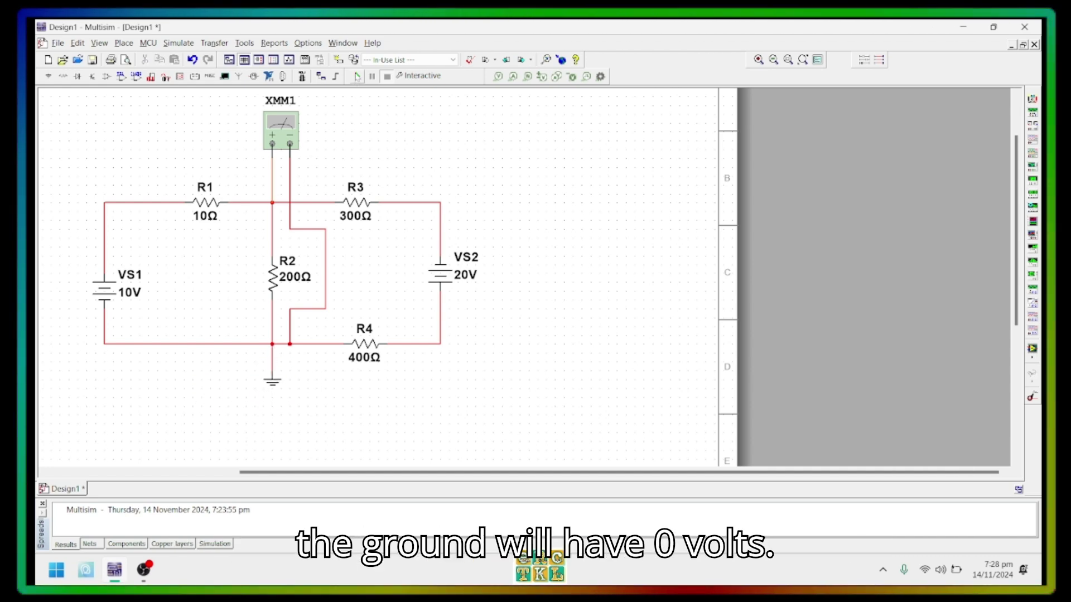
Run the simulation to read the DC voltage across R2 on the multimeter, then stop it
{"action": "key", "text": "F5"}
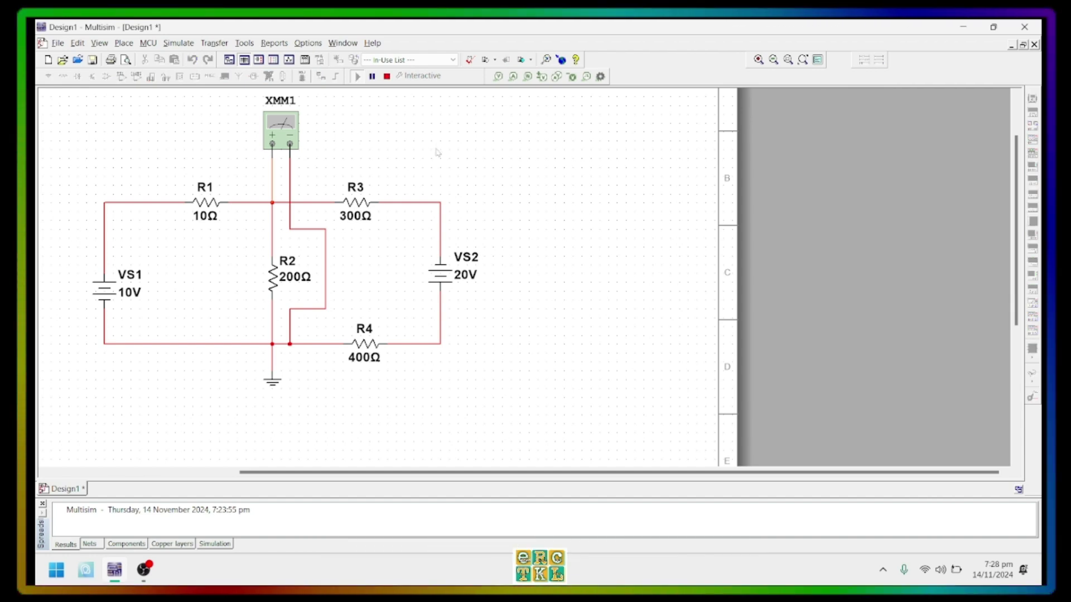
{"action": "double_click", "coordinate": [283, 127]}
{"action": "left_click_drag", "start_coordinate": [516, 246], "coordinate": [522, 137]}
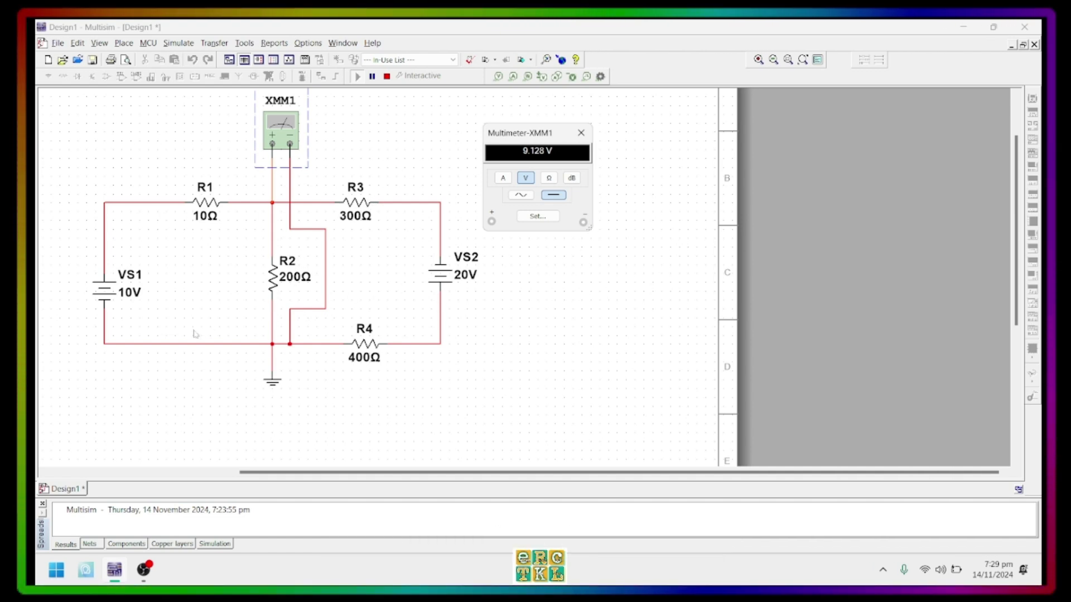
{"action": "key", "text": "F5"}
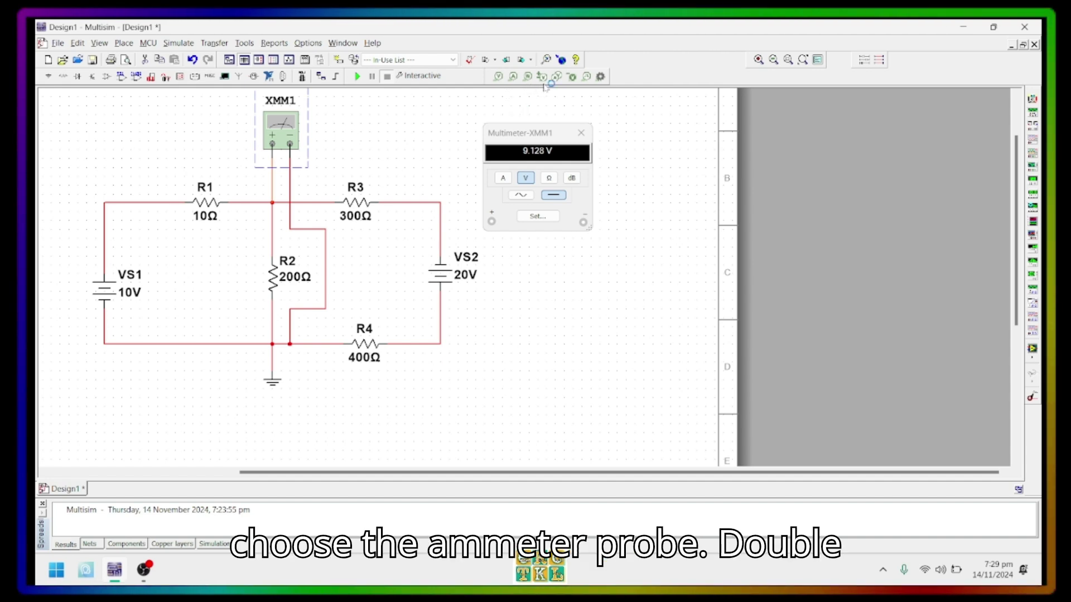
Place a current probe on the wire between R1 and the R2 node, and move its readout box above R1
{"action": "left_click", "coordinate": [513, 76]}
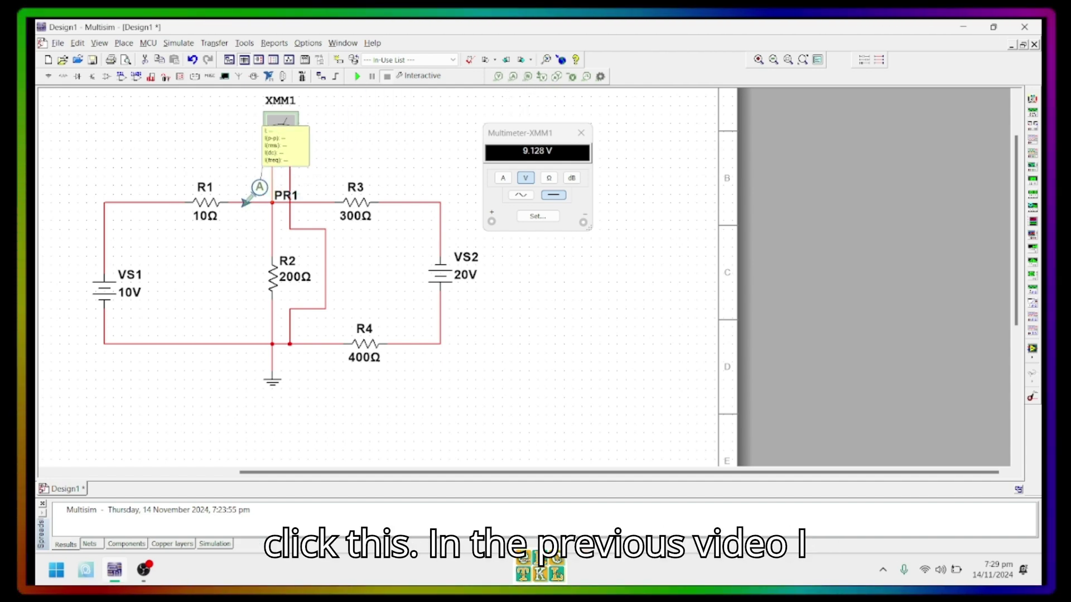
{"action": "left_click", "coordinate": [235, 203]}
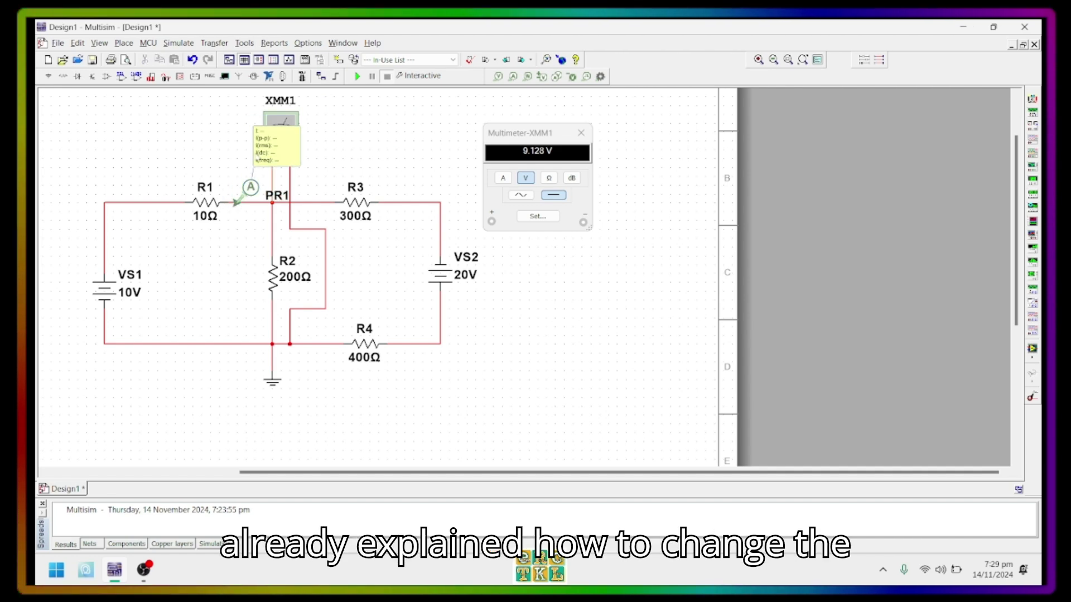
{"action": "left_click_drag", "start_coordinate": [263, 149], "coordinate": [187, 145]}
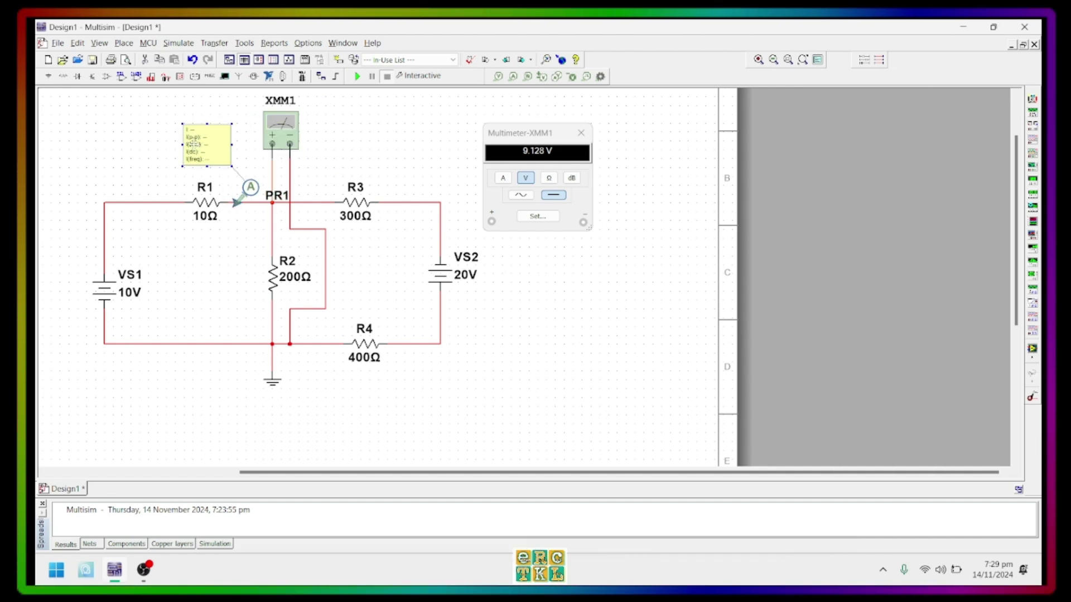
Set the current probe's readout text colour to red
{"action": "double_click", "coordinate": [216, 152]}
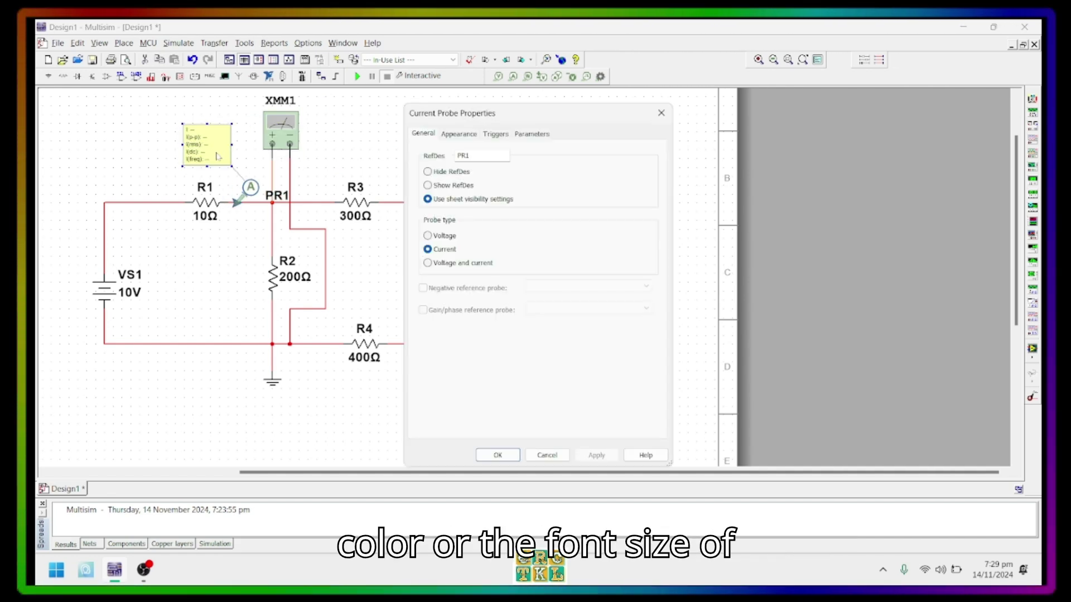
{"action": "left_click", "coordinate": [470, 135]}
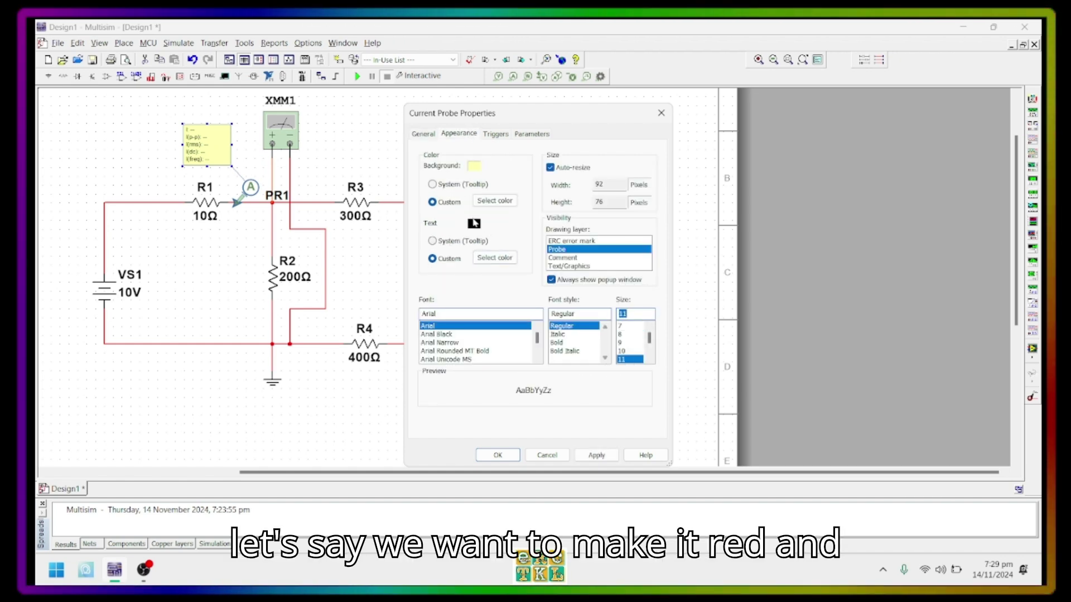
{"action": "left_click", "coordinate": [491, 262]}
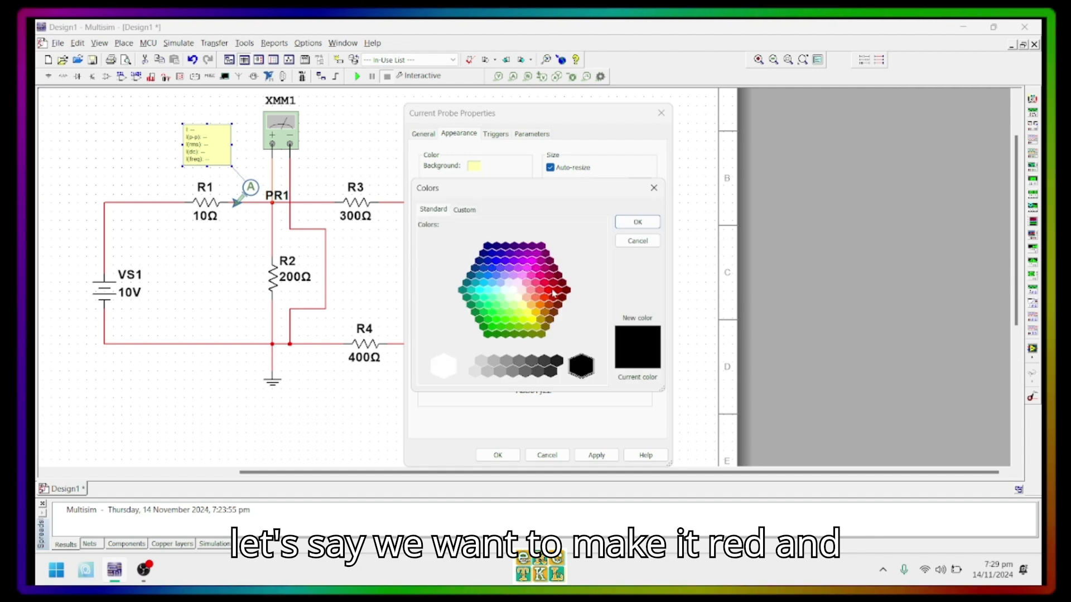
{"action": "left_click", "coordinate": [554, 291]}
{"action": "left_click", "coordinate": [637, 222]}
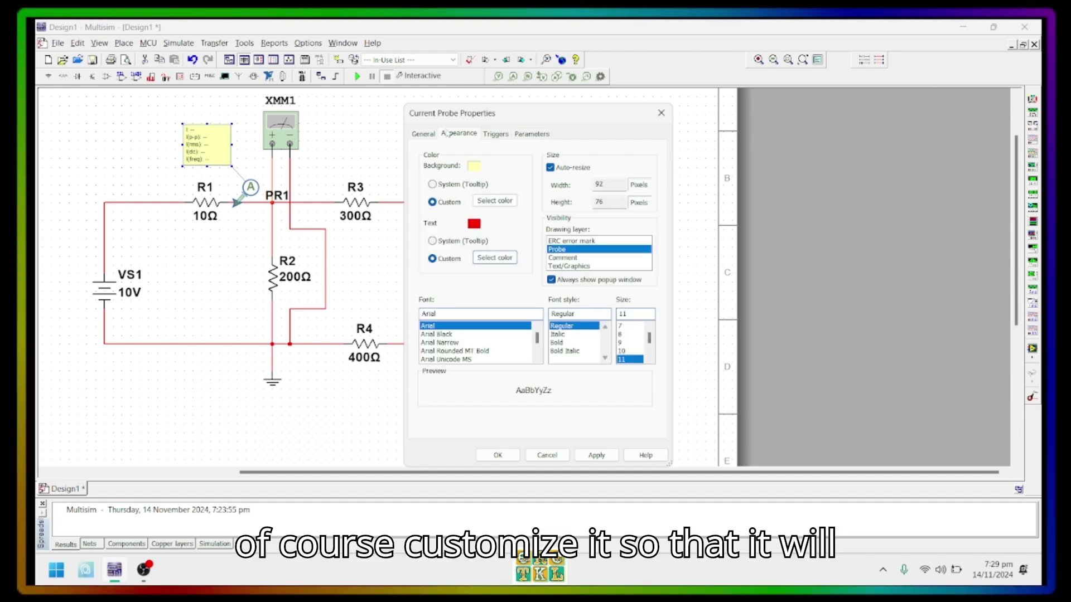
Customize the current probe's displayed parameters so that only I(dc) is shown, and apply the settings
{"action": "left_click", "coordinate": [424, 135]}
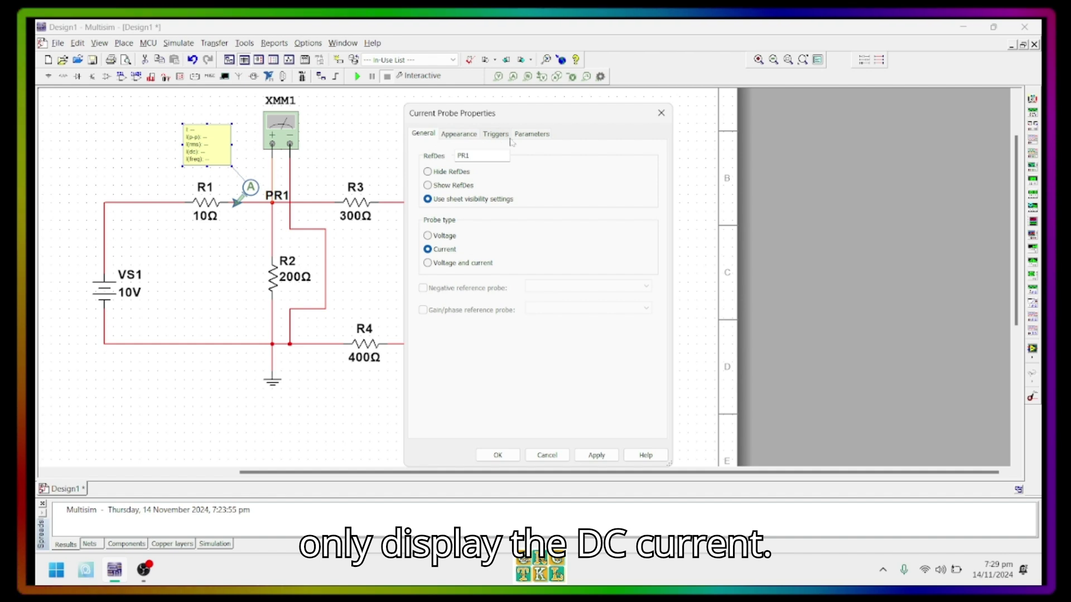
{"action": "left_click", "coordinate": [531, 133]}
{"action": "left_click", "coordinate": [423, 183]}
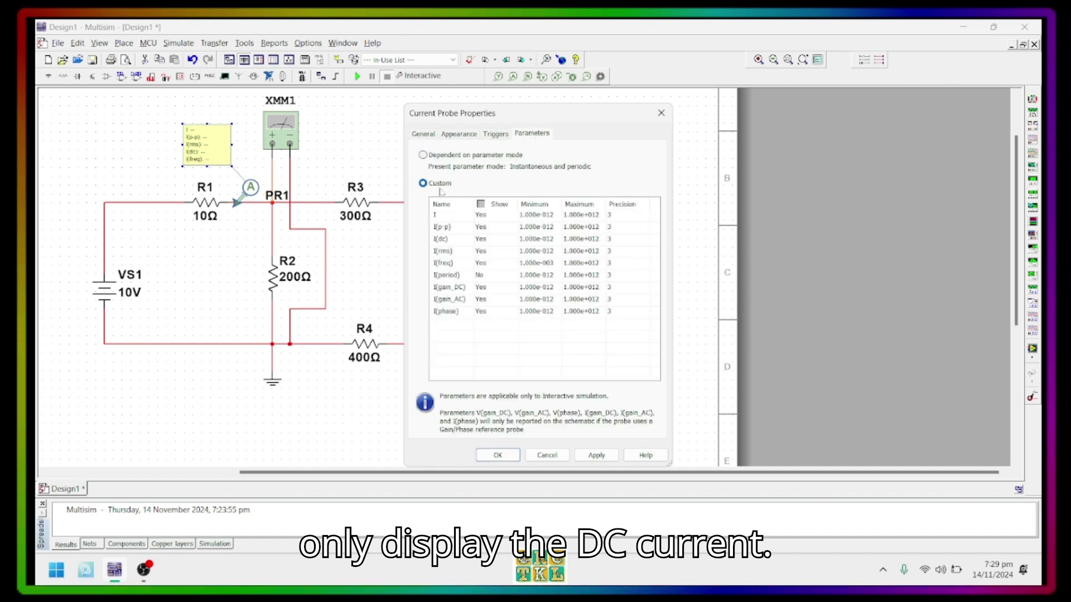
{"action": "left_click", "coordinate": [480, 214]}
{"action": "left_click", "coordinate": [480, 227]}
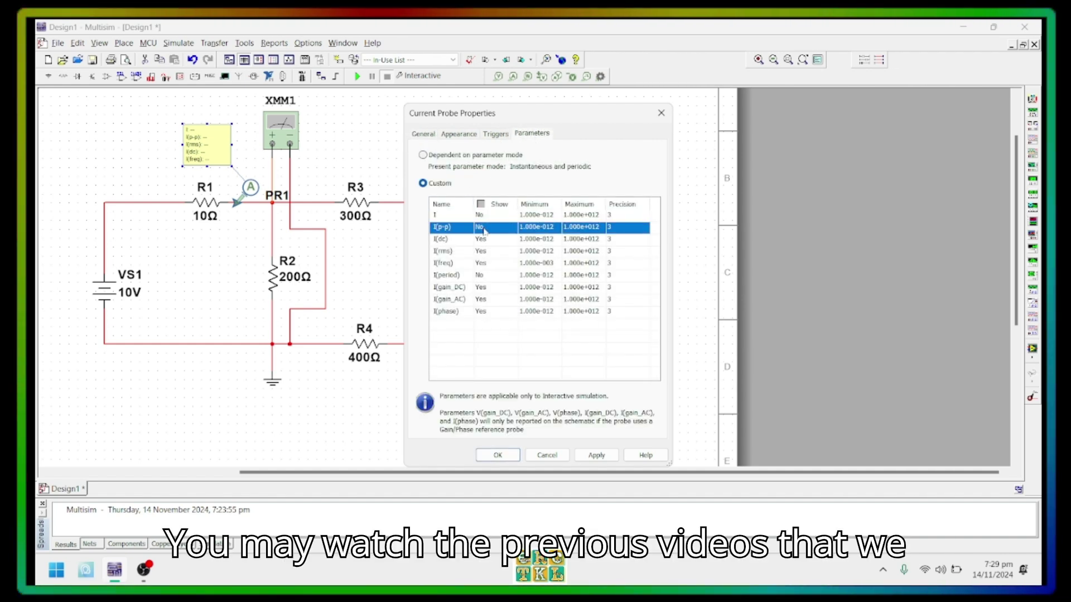
{"action": "left_click", "coordinate": [481, 251]}
{"action": "left_click", "coordinate": [481, 263]}
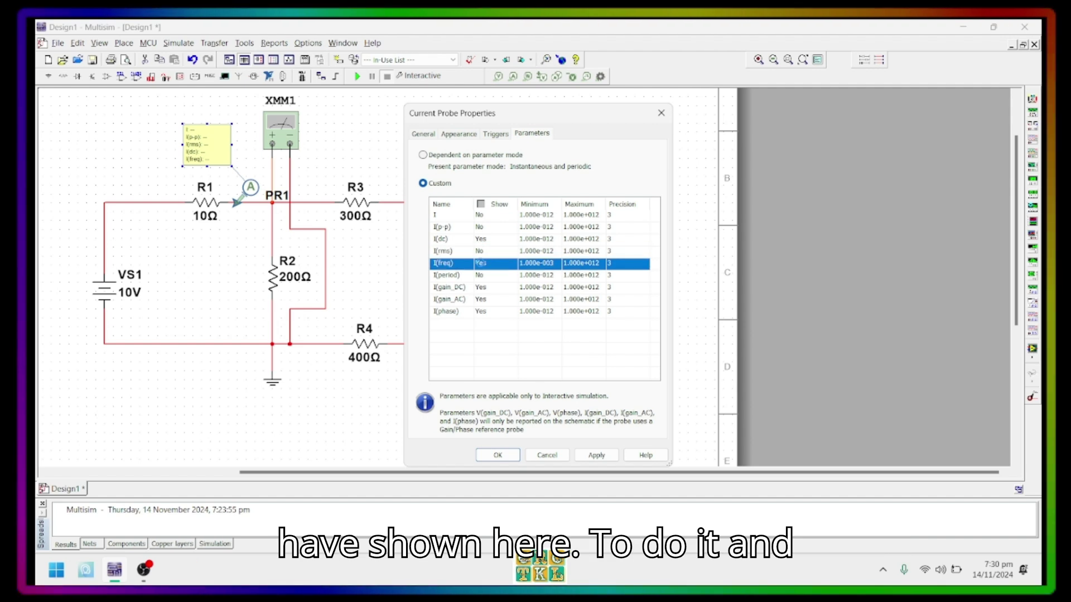
{"action": "left_click", "coordinate": [480, 300]}
{"action": "left_click", "coordinate": [480, 311]}
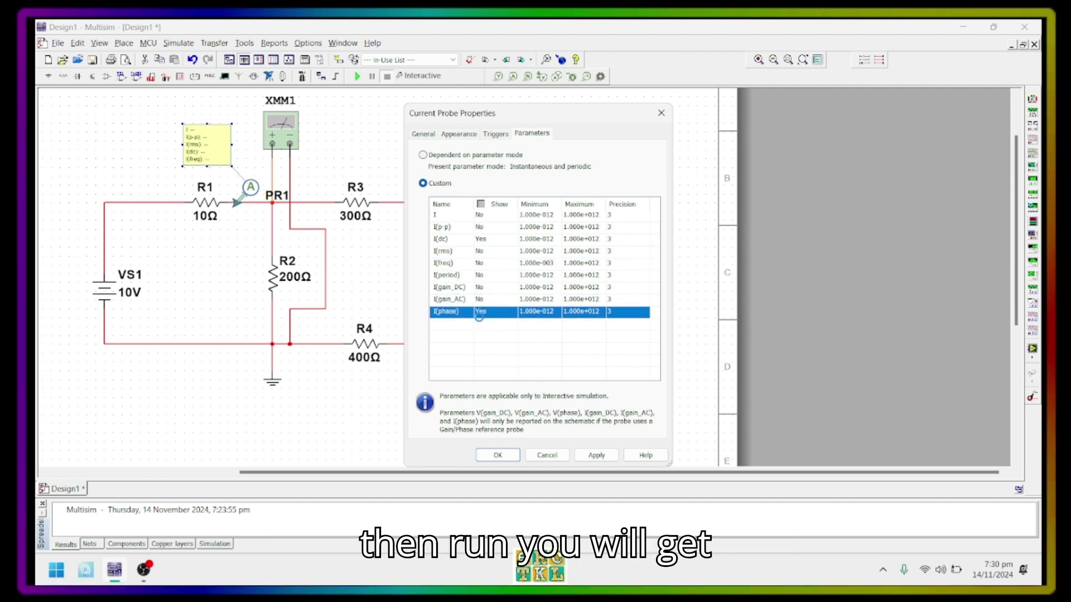
{"action": "left_click", "coordinate": [596, 455]}
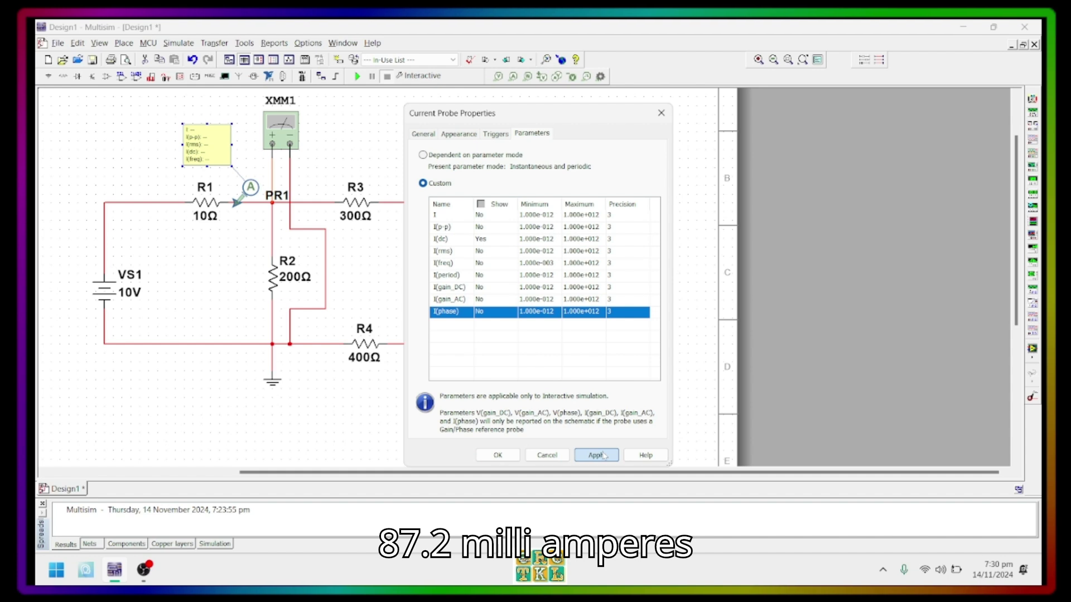
{"action": "left_click", "coordinate": [498, 455]}
Run the simulation to read the DC current through R1 on the probe, then stop it
{"action": "left_click", "coordinate": [358, 76]}
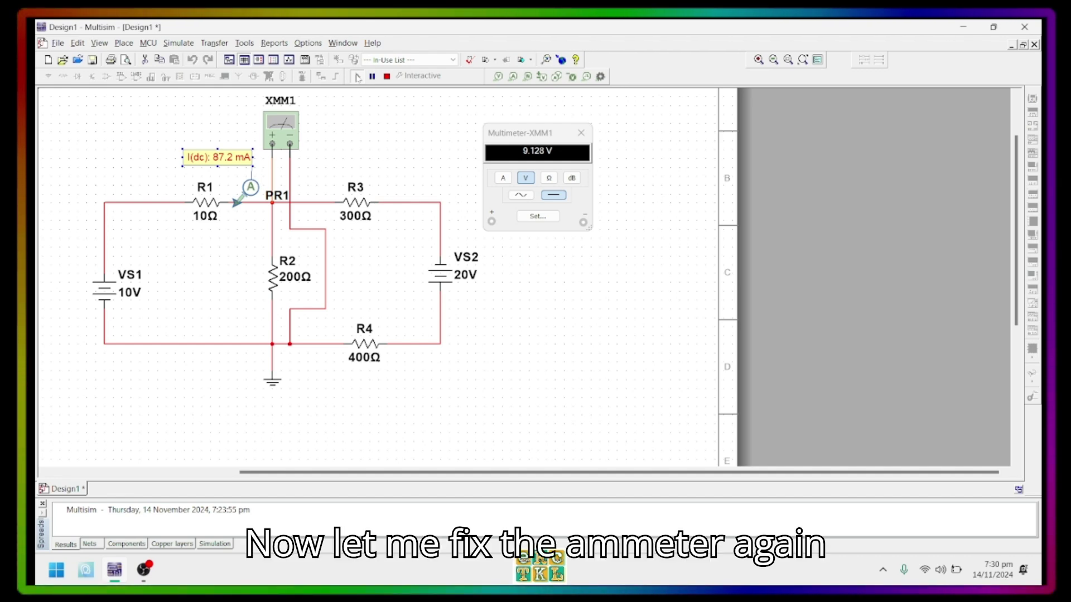
{"action": "left_click", "coordinate": [387, 77]}
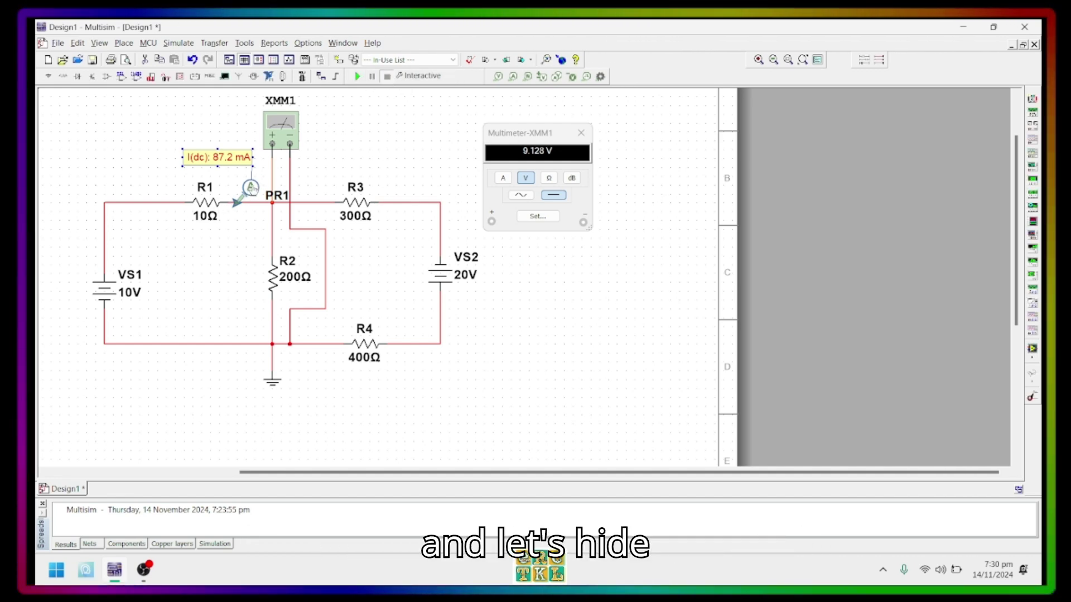
Hide the name PR1 of the current probe beside R1 and run the simulation
{"action": "double_click", "coordinate": [251, 187]}
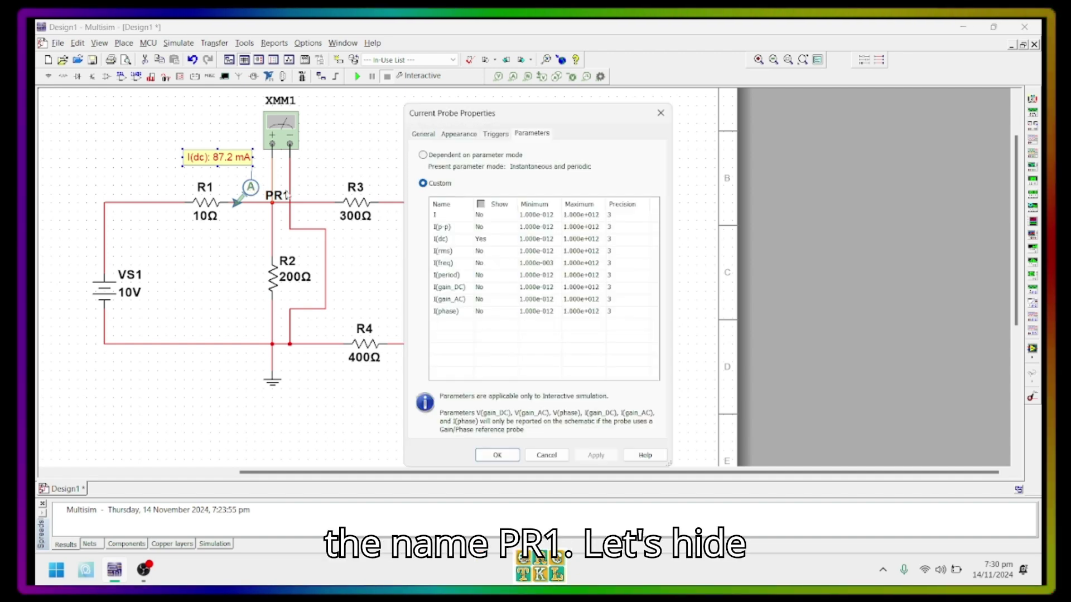
{"action": "left_click", "coordinate": [423, 135]}
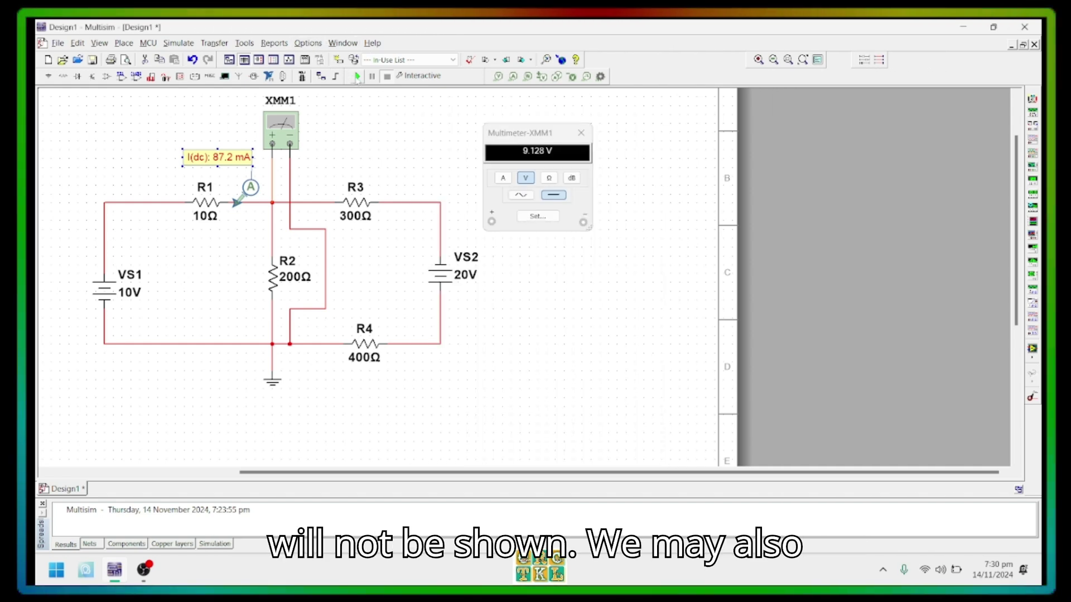
{"action": "left_click", "coordinate": [358, 77]}
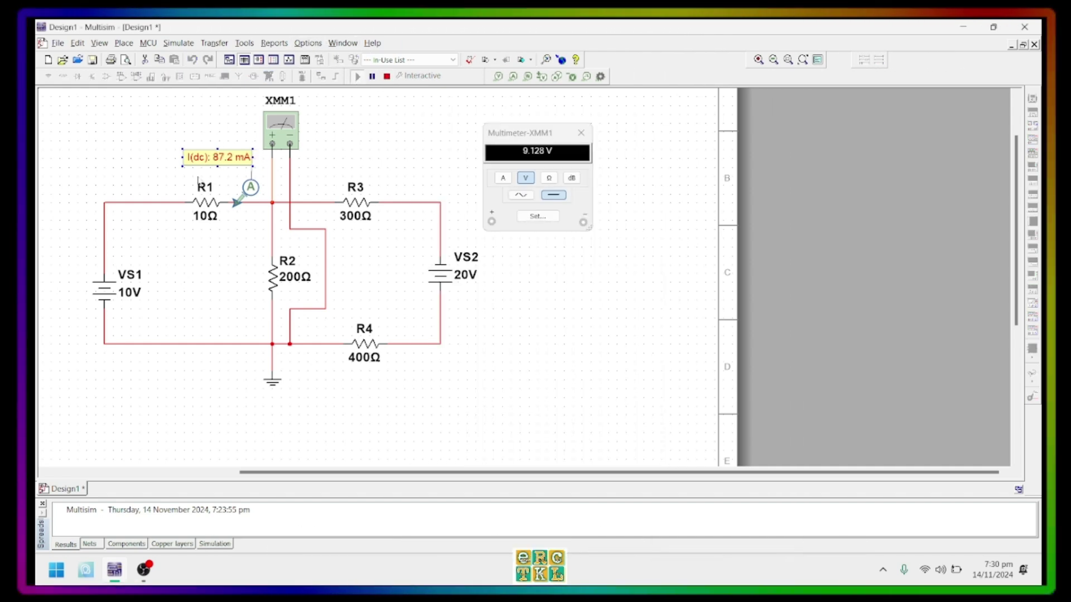
Copy the current probe onto the wire above R2, flip it horizontally, and place its readout box to the left of that wire
{"action": "right_click", "coordinate": [248, 191]}
{"action": "left_click", "coordinate": [270, 216]}
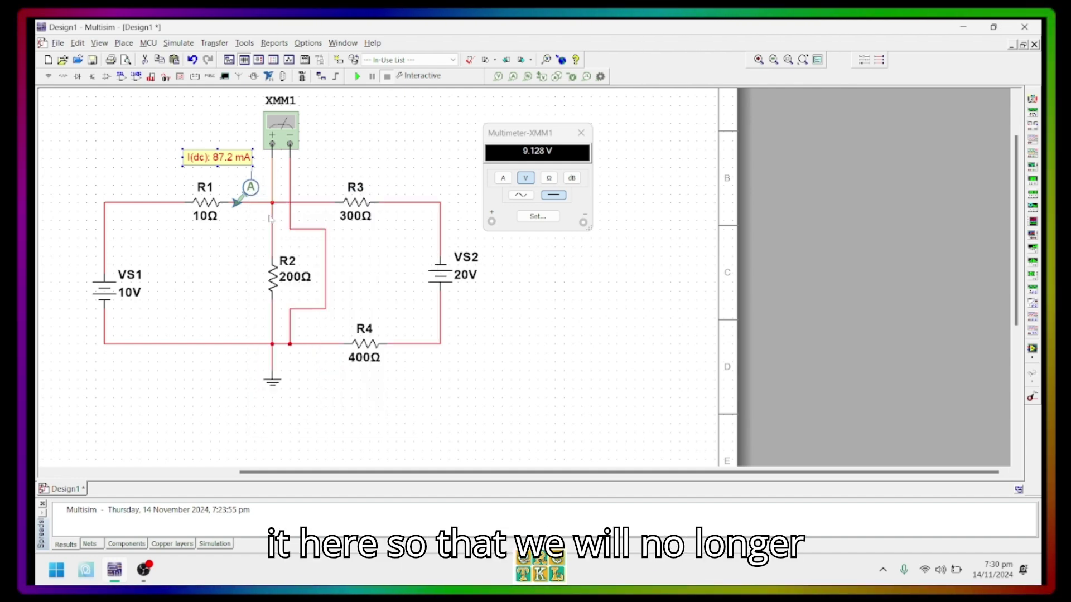
{"action": "right_click", "coordinate": [339, 159]}
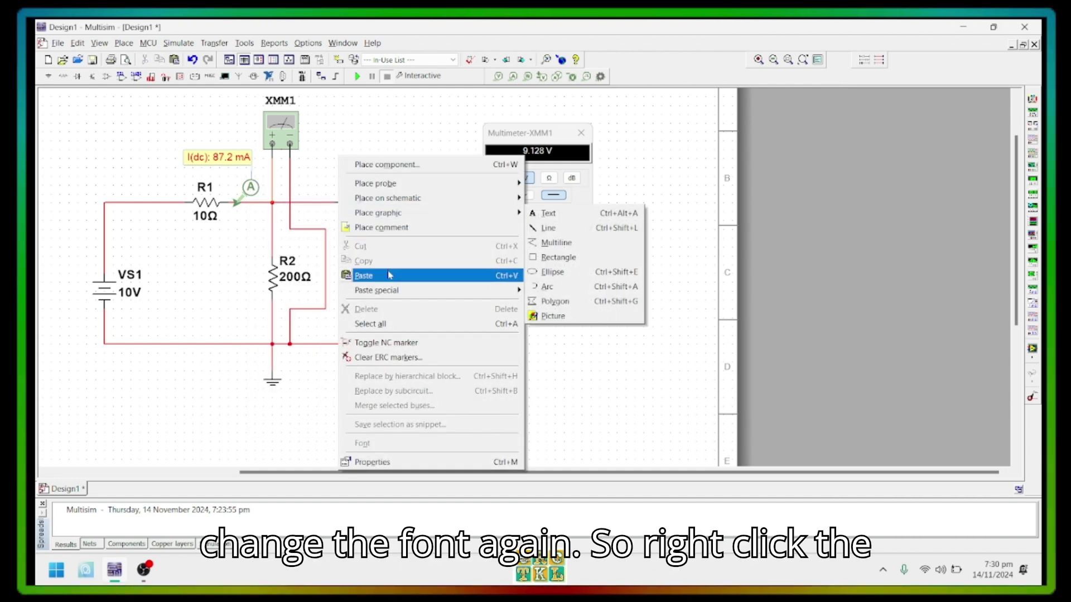
{"action": "left_click", "coordinate": [392, 273]}
{"action": "left_click", "coordinate": [272, 232]}
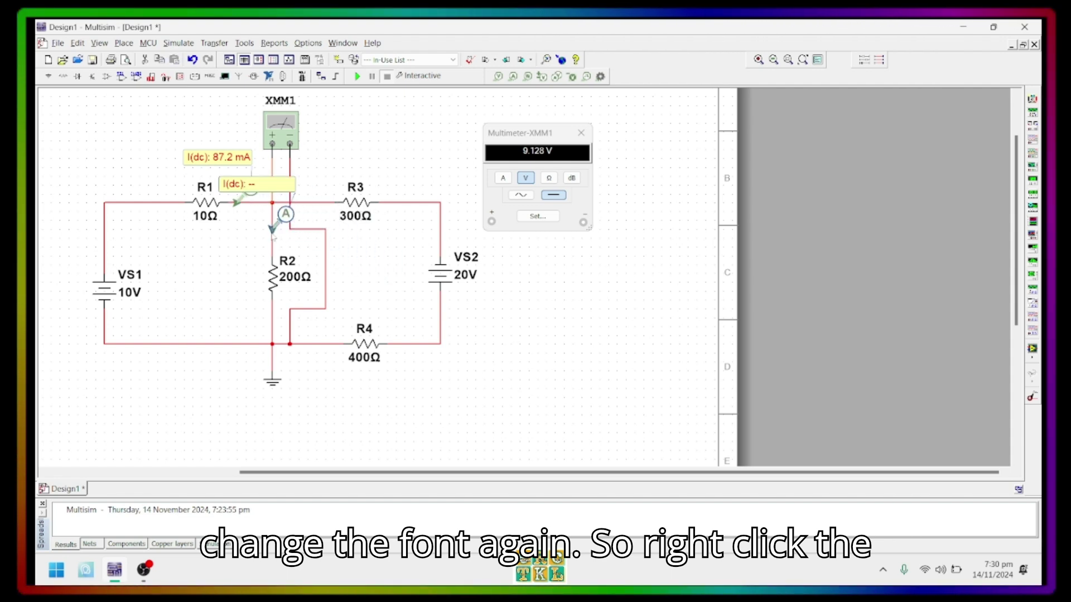
{"action": "left_click_drag", "start_coordinate": [272, 185], "coordinate": [231, 240]}
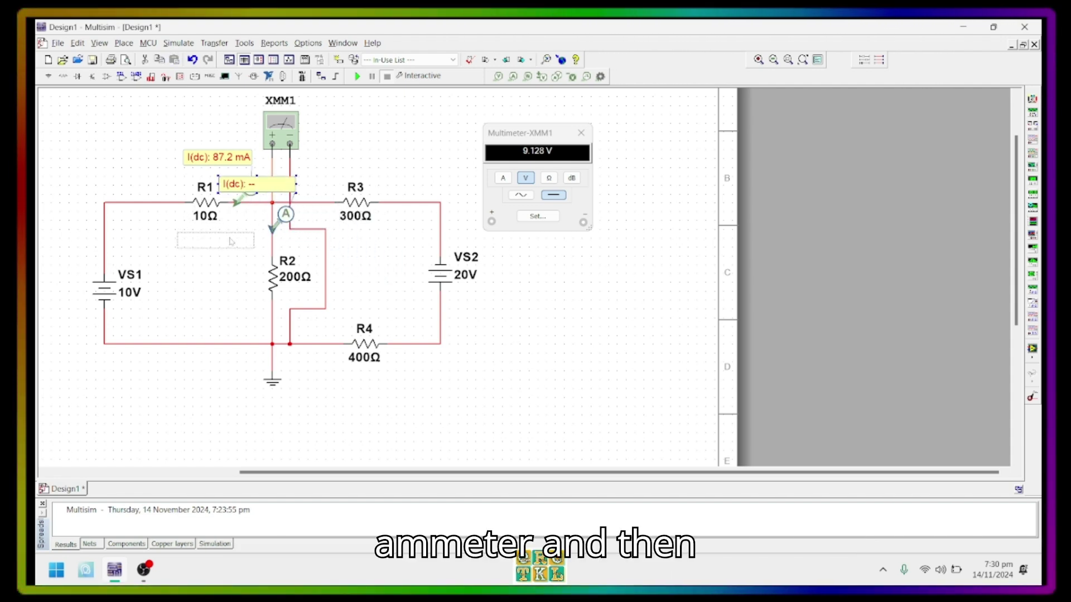
{"action": "right_click", "coordinate": [277, 237]}
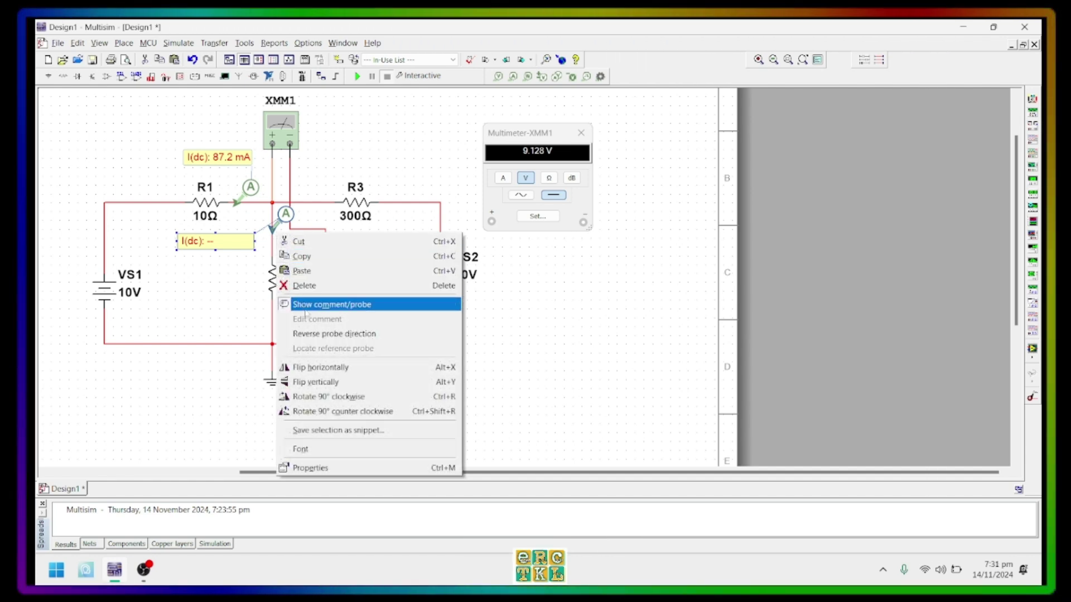
{"action": "left_click", "coordinate": [320, 367]}
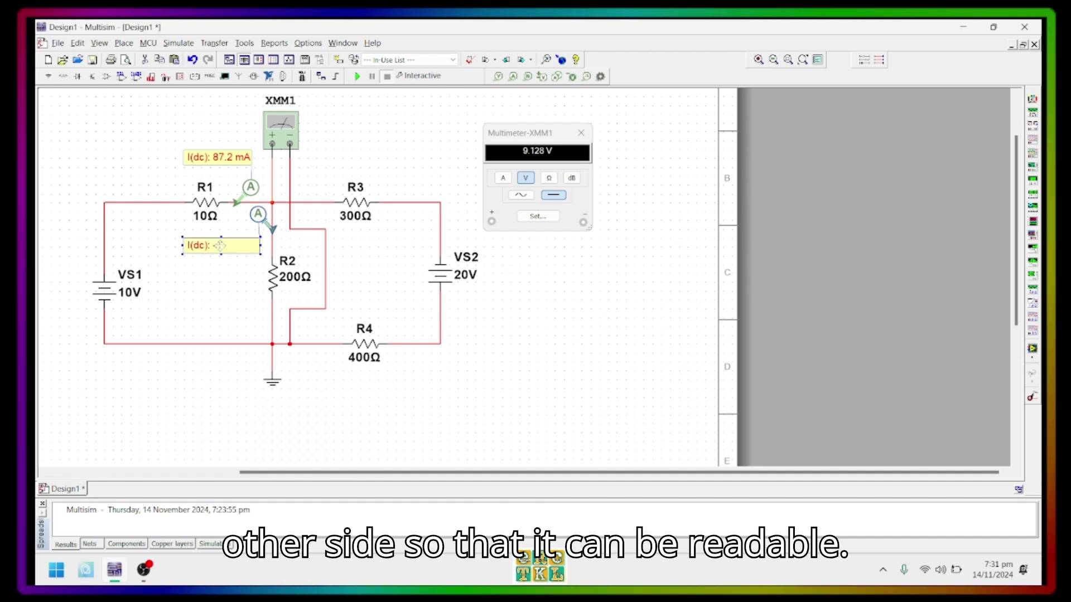
Paste a current probe on the wire between the R2 node and R3, move its readout above R3, and run the simulation
{"action": "right_click", "coordinate": [369, 149]}
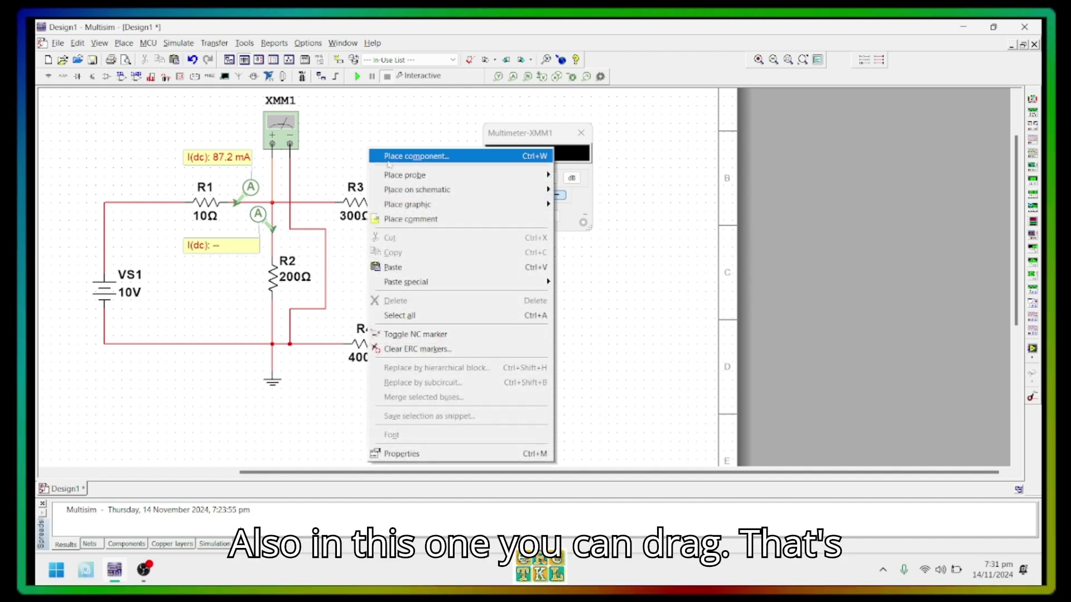
{"action": "left_click", "coordinate": [413, 267]}
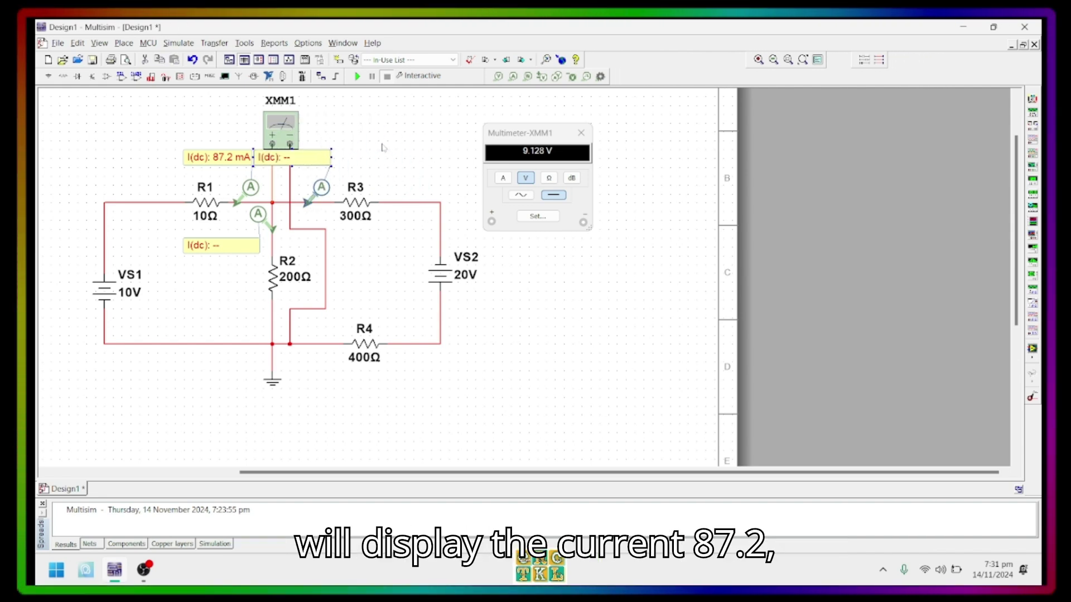
{"action": "left_click_drag", "start_coordinate": [312, 157], "coordinate": [382, 144]}
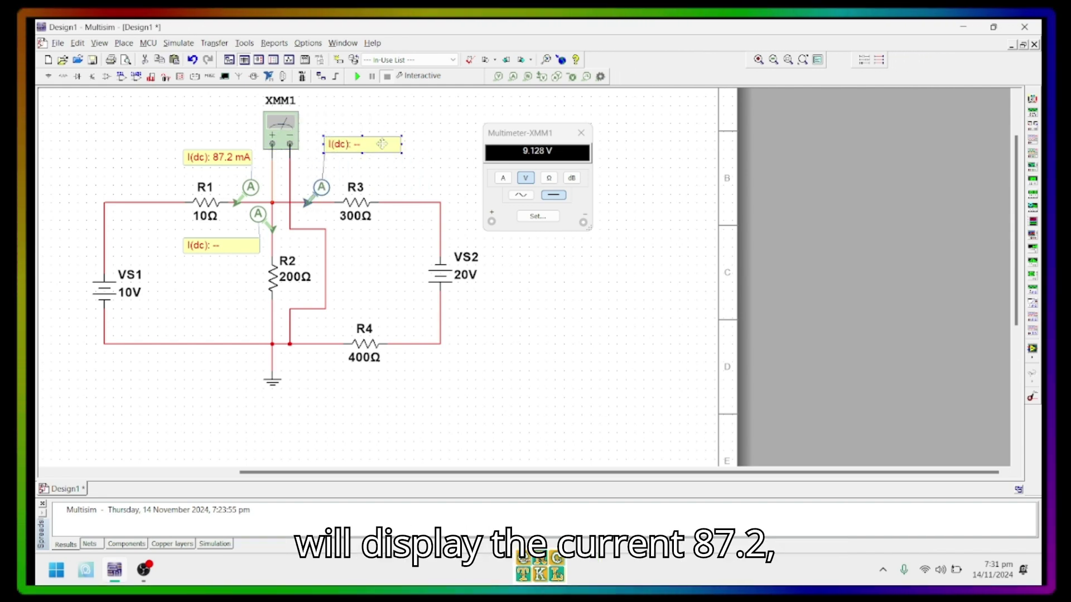
{"action": "left_click", "coordinate": [357, 76]}
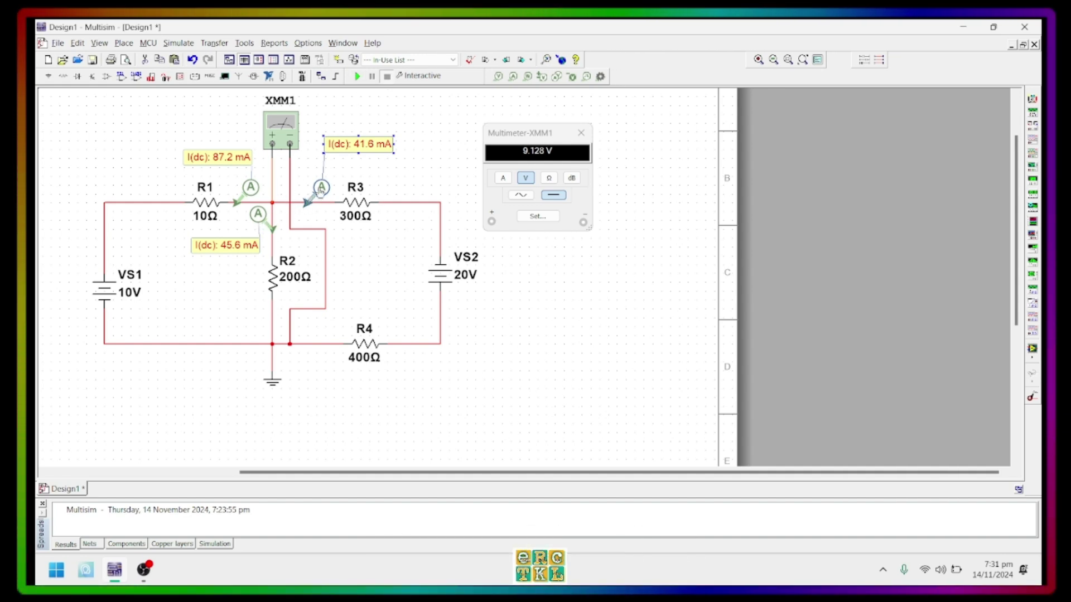
Paste a current probe on the wire between VS1 and R1, then run and stop the simulation to compare the currents
{"action": "right_click", "coordinate": [511, 367]}
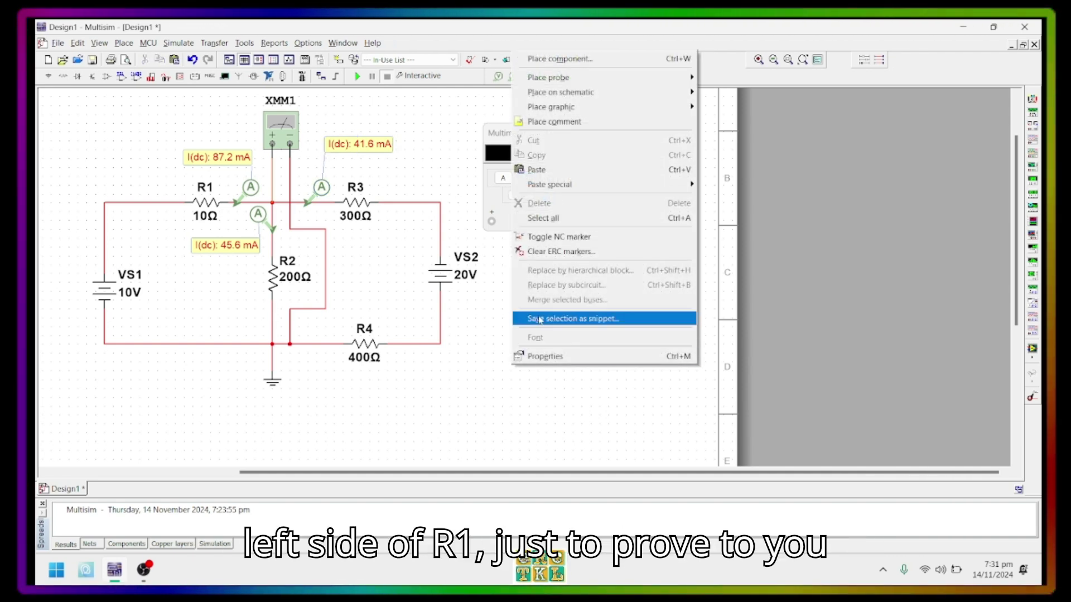
{"action": "left_click", "coordinate": [538, 169]}
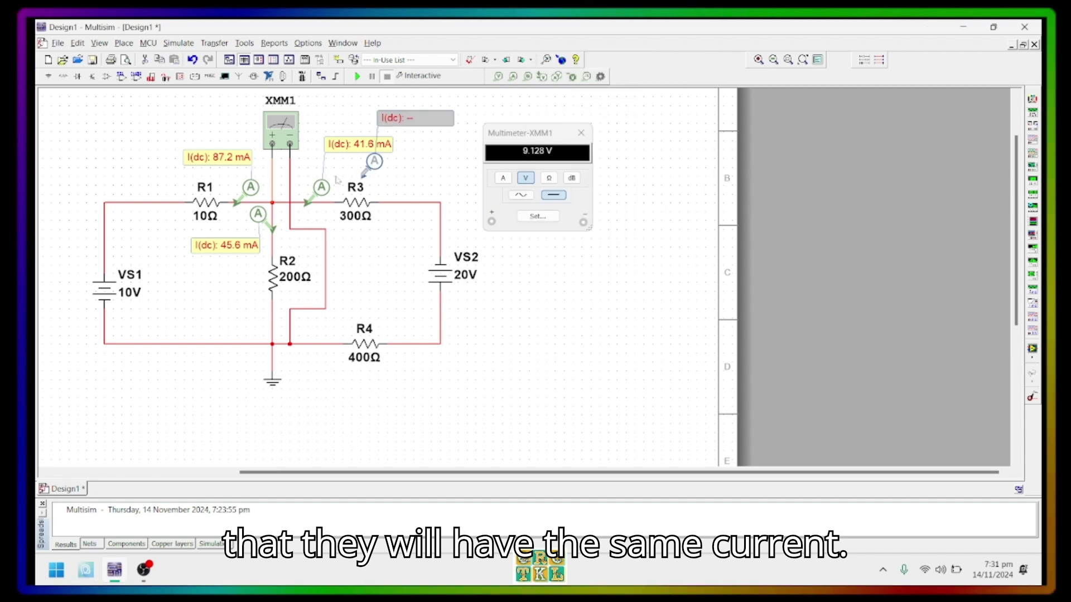
{"action": "left_click", "coordinate": [132, 201]}
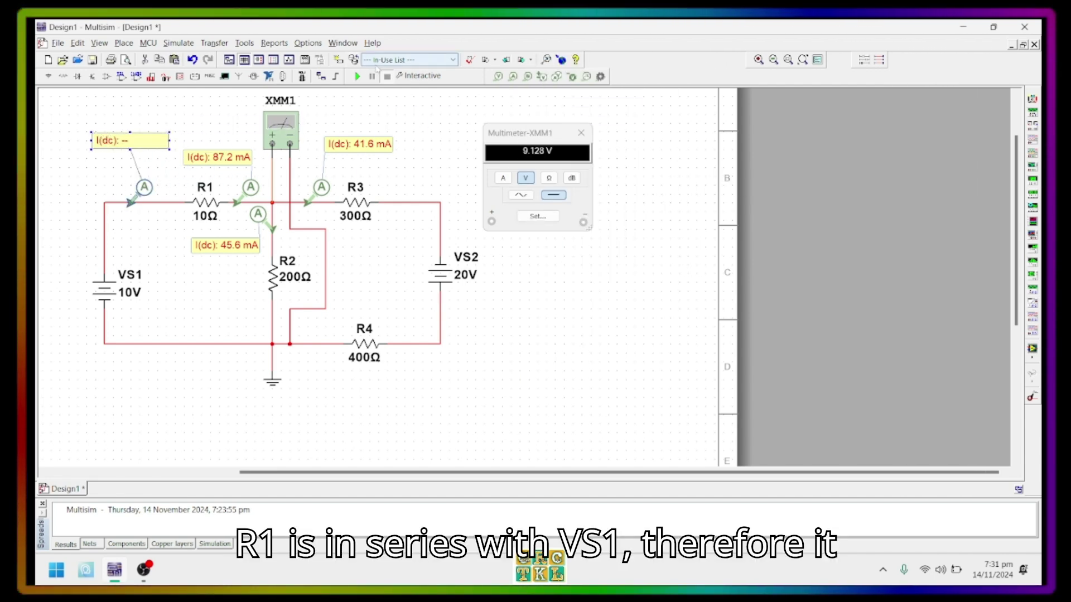
{"action": "left_click", "coordinate": [358, 76]}
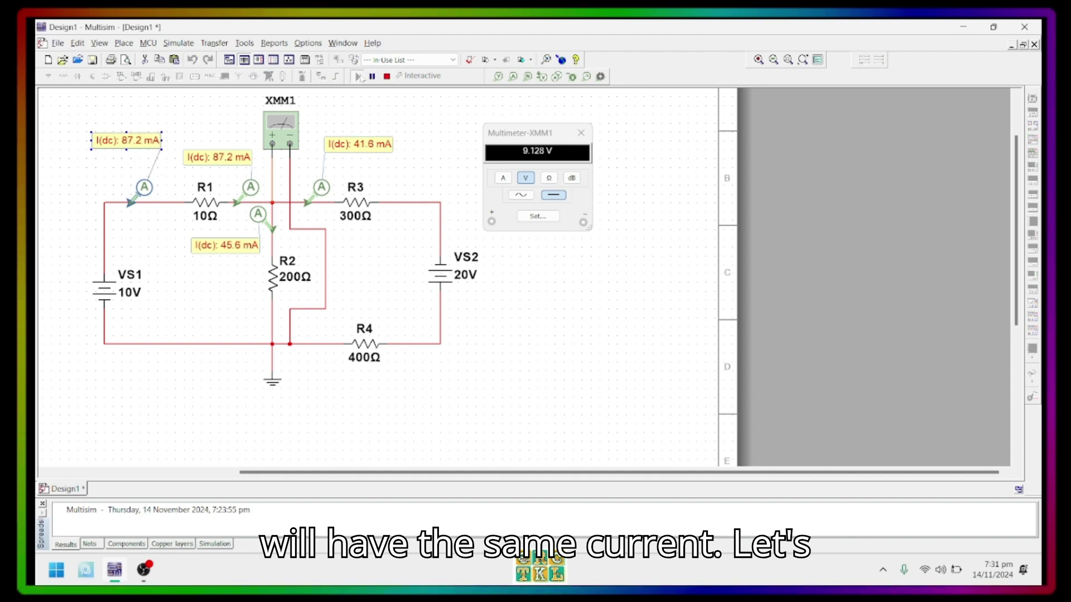
{"action": "left_click", "coordinate": [386, 77]}
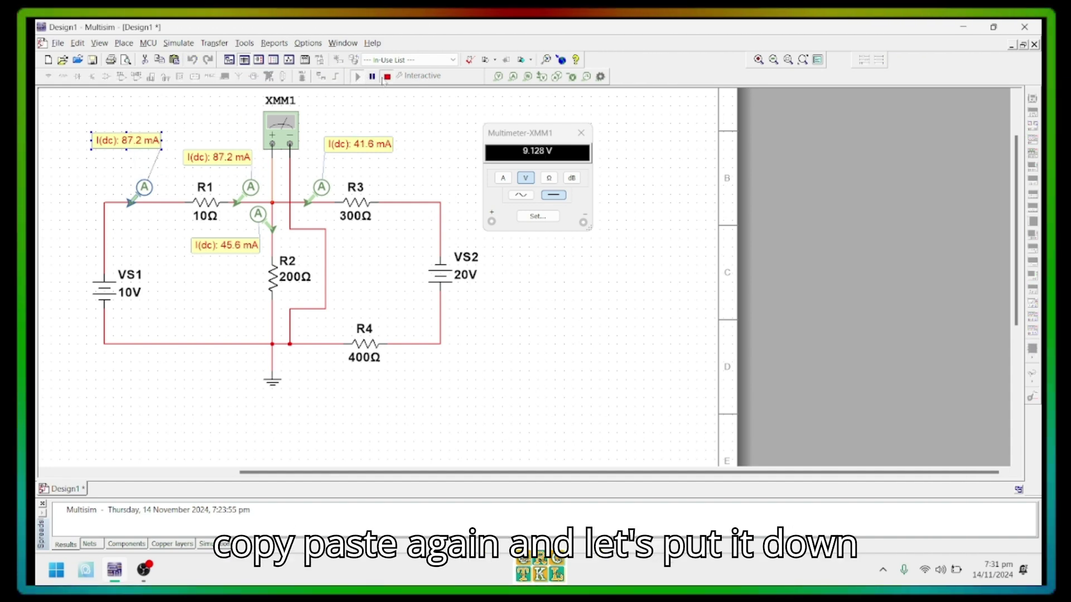
Paste a current probe on the bottom wire between VS1 and the ground node, and run the simulation
{"action": "right_click", "coordinate": [146, 189]}
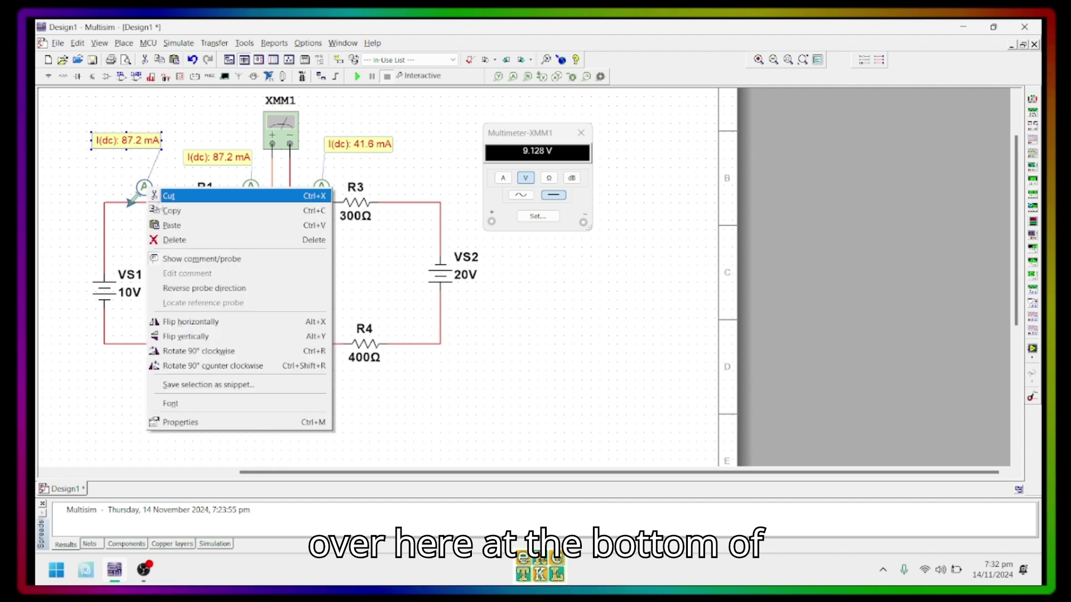
{"action": "left_click", "coordinate": [151, 228]}
{"action": "right_click", "coordinate": [151, 229]}
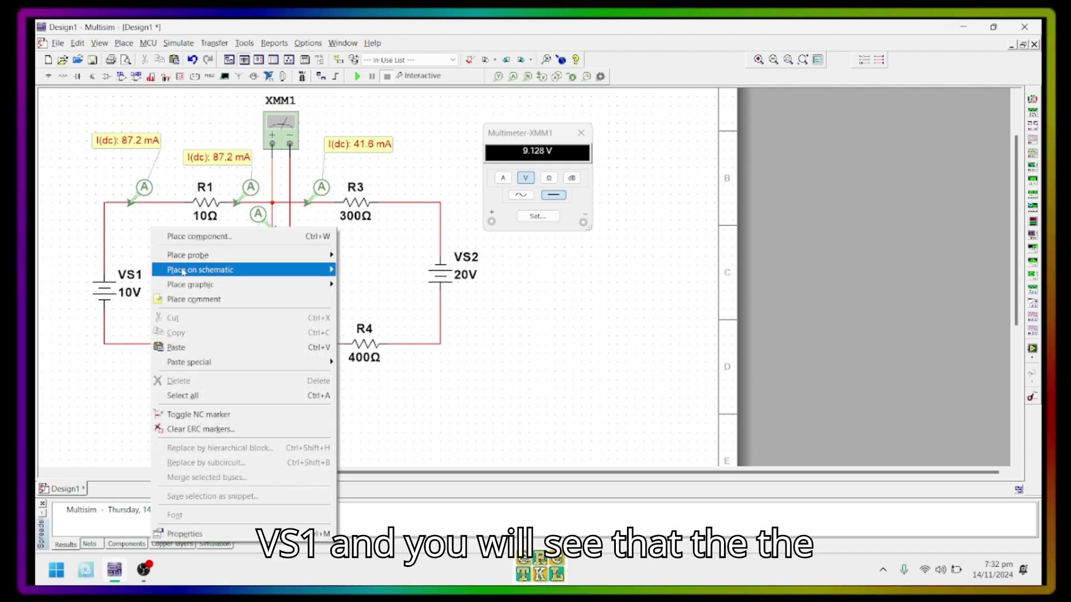
{"action": "left_click", "coordinate": [177, 347]}
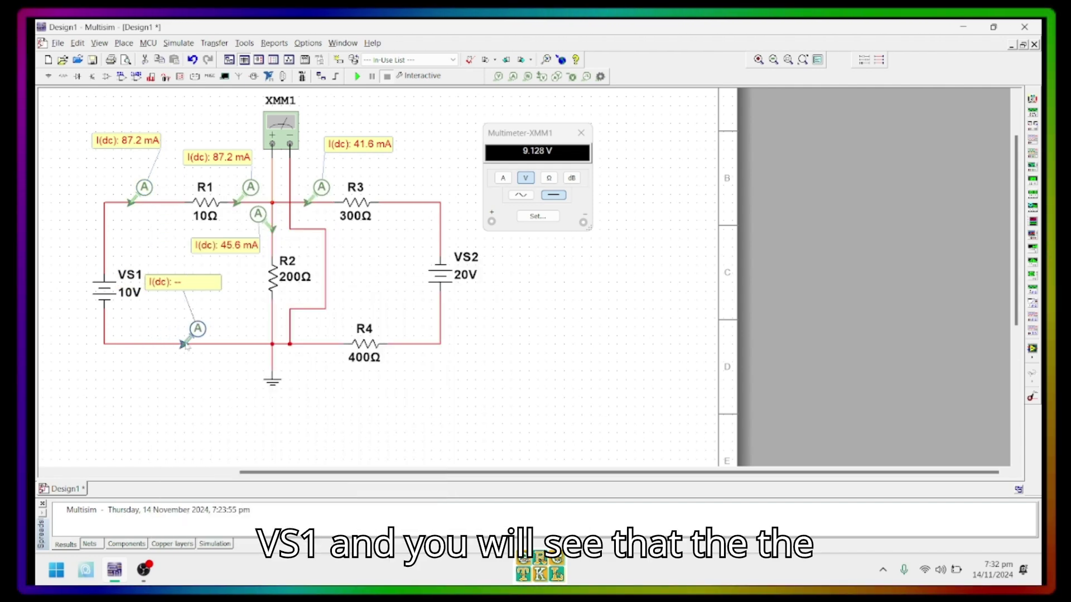
{"action": "left_click", "coordinate": [192, 344]}
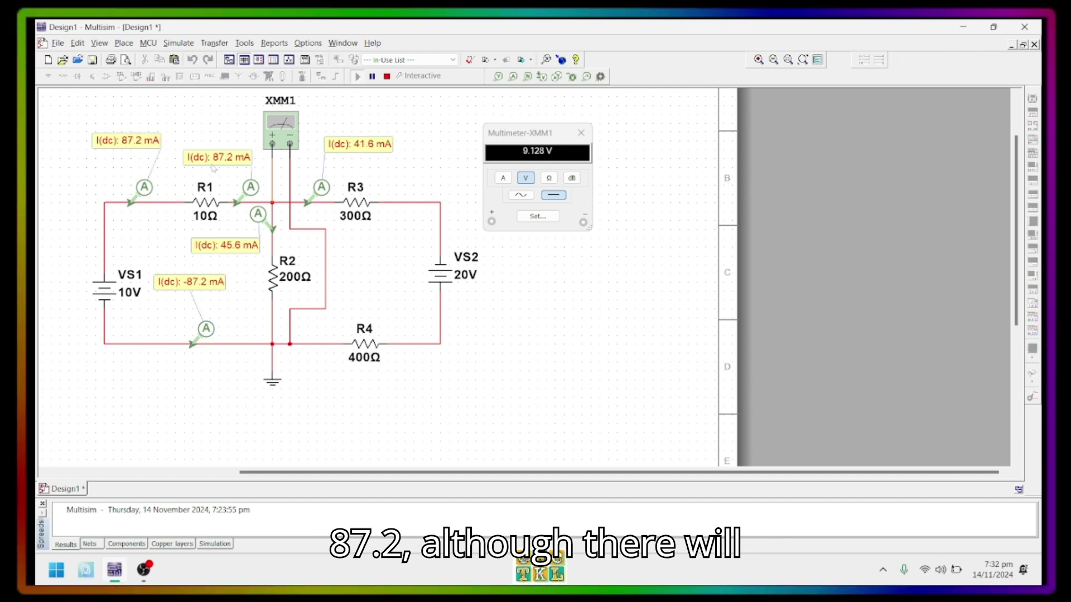
Align the readout of the probe right of R1 with its neighbour, move the bottom probe's readout below the wire, and stop the simulation
{"action": "left_click_drag", "start_coordinate": [209, 160], "coordinate": [201, 144]}
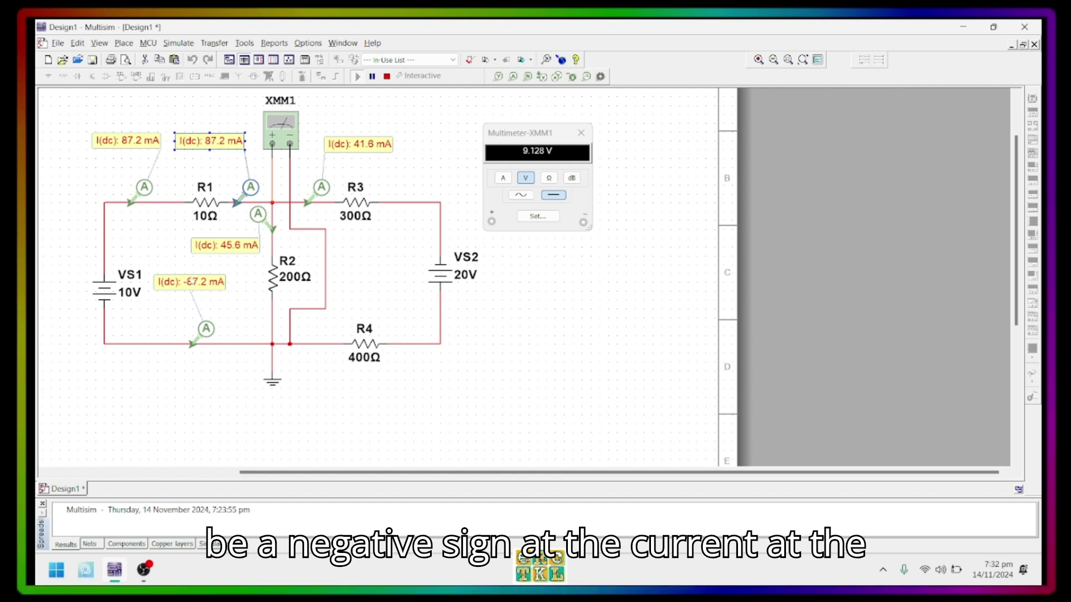
{"action": "left_click_drag", "start_coordinate": [182, 313], "coordinate": [193, 365]}
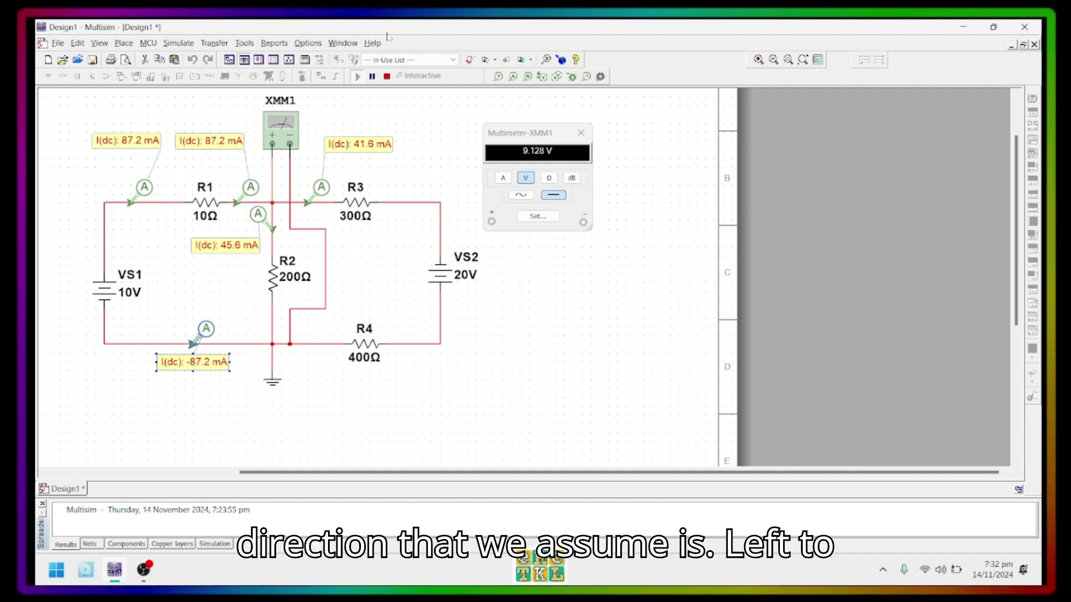
{"action": "left_click", "coordinate": [386, 76]}
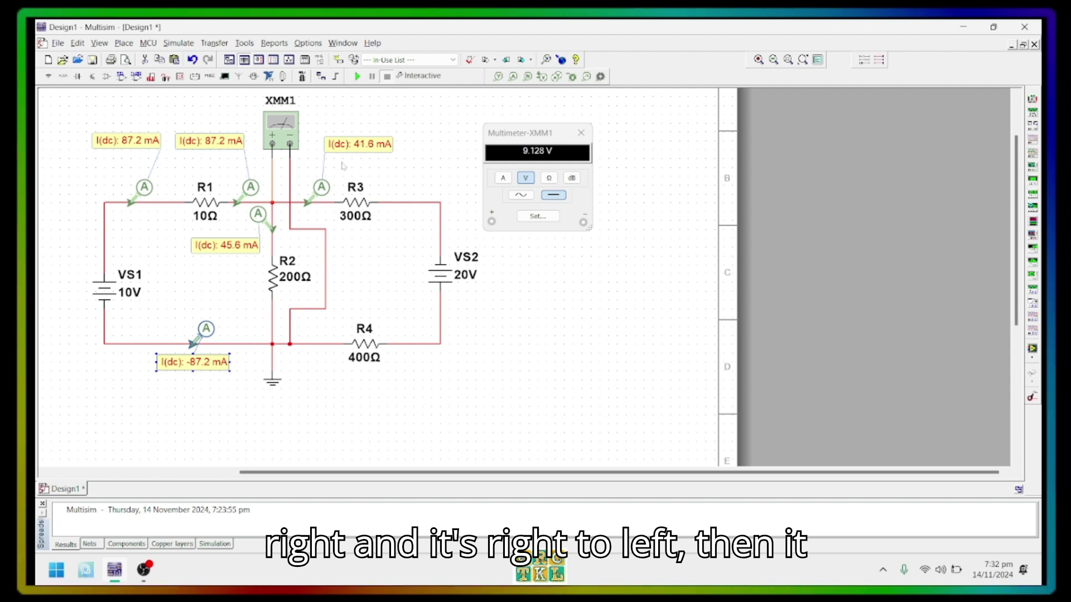
Copy the probe beside R3 onto the wire between R3 and VS2, and move the multimeter window clear of its readout
{"action": "right_click", "coordinate": [325, 195]}
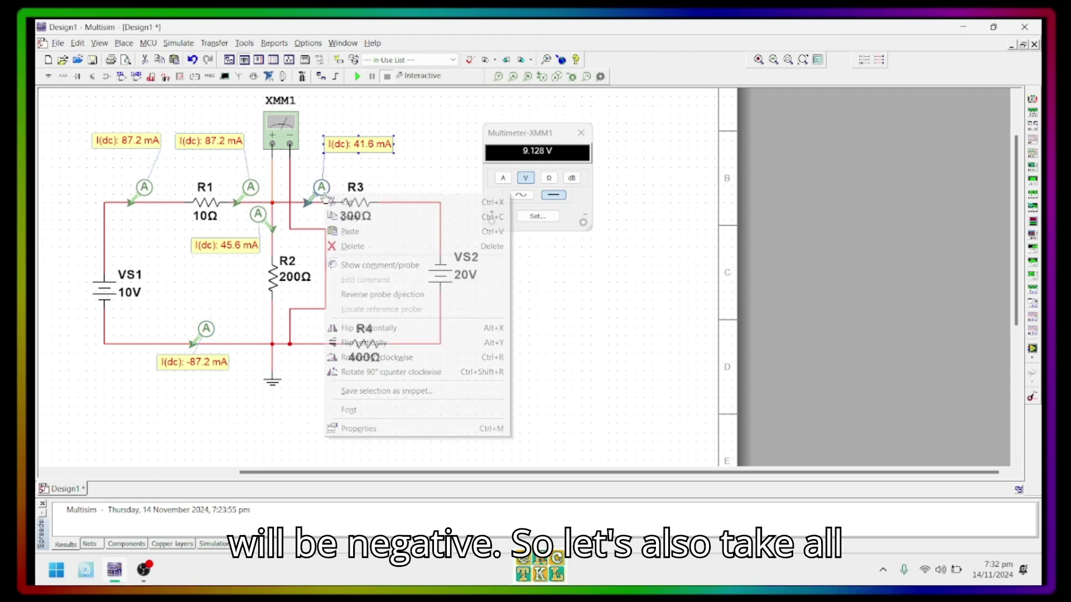
{"action": "left_click", "coordinate": [375, 217]}
{"action": "right_click", "coordinate": [431, 164]}
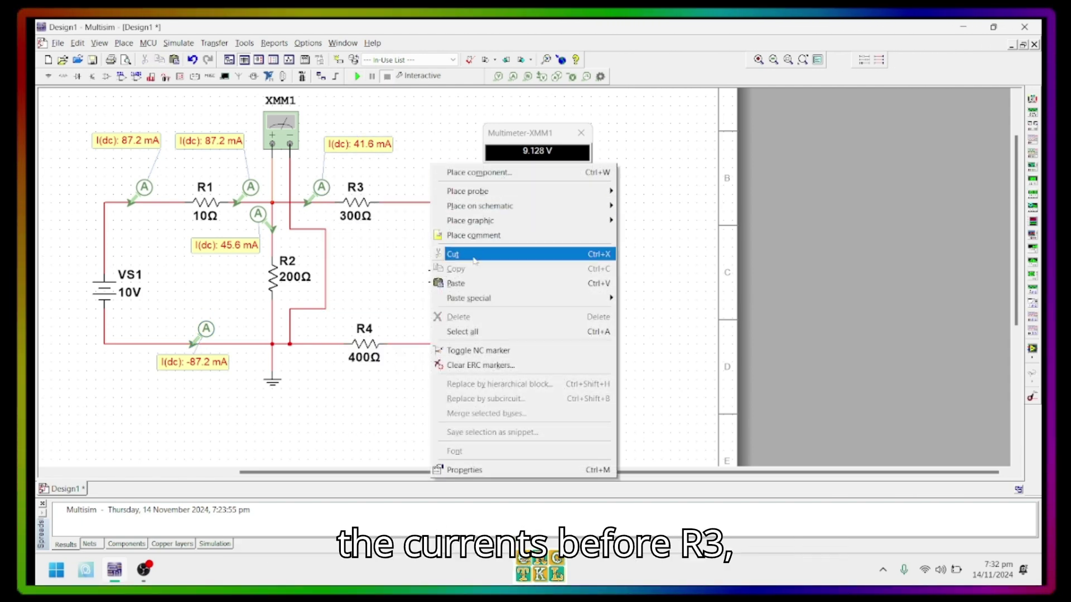
{"action": "left_click", "coordinate": [476, 283]}
{"action": "left_click", "coordinate": [416, 202]}
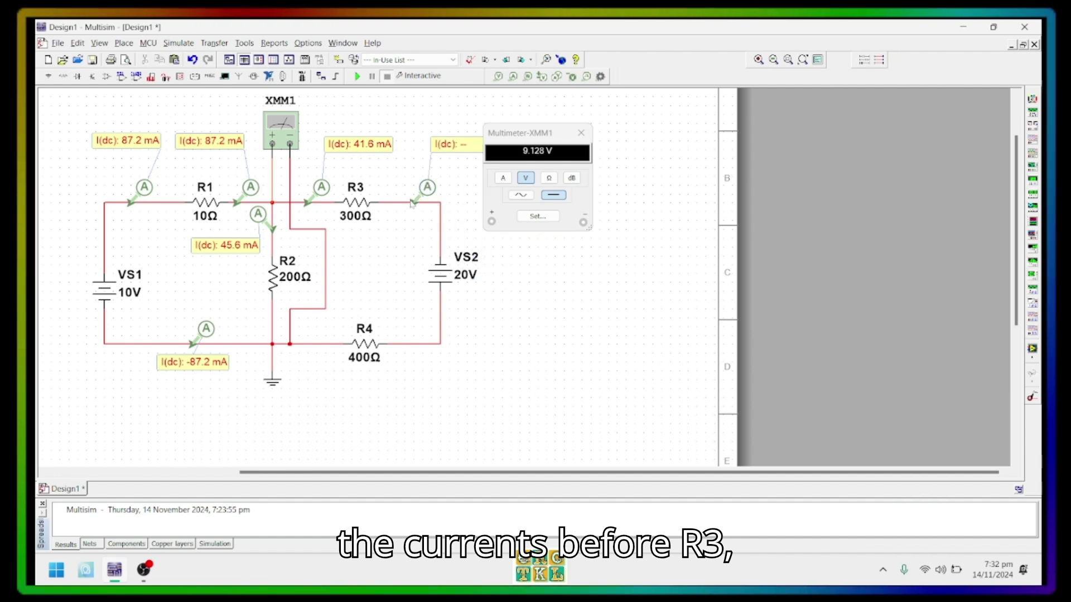
{"action": "left_click_drag", "start_coordinate": [534, 134], "coordinate": [602, 175]}
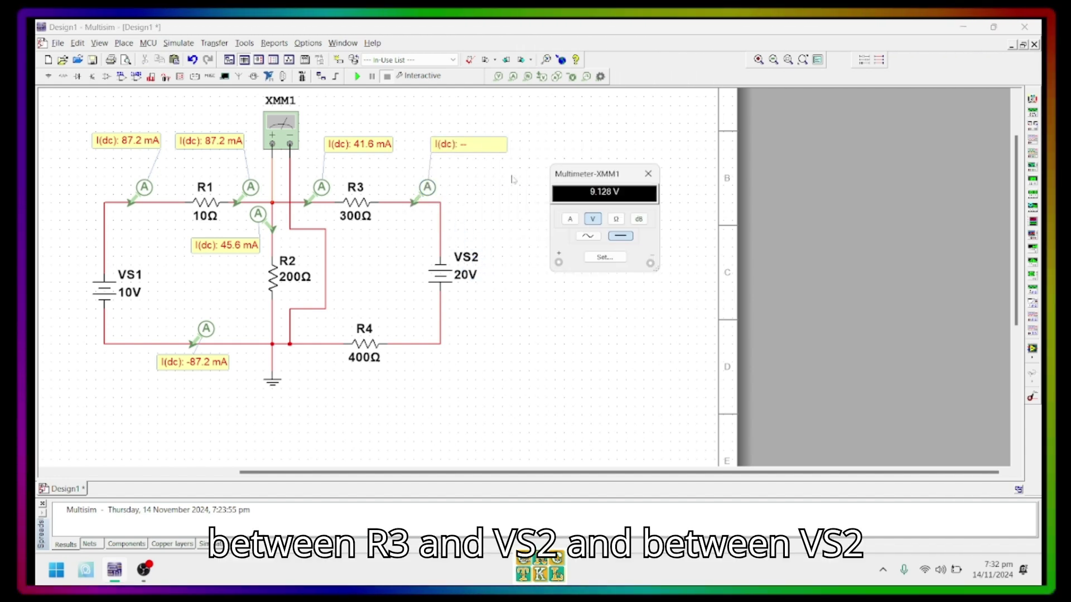
Paste a current probe on the bottom wire between VS2 and R4, and move its readout box to the right of the circuit
{"action": "right_click", "coordinate": [504, 191]}
{"action": "left_click", "coordinate": [530, 305]}
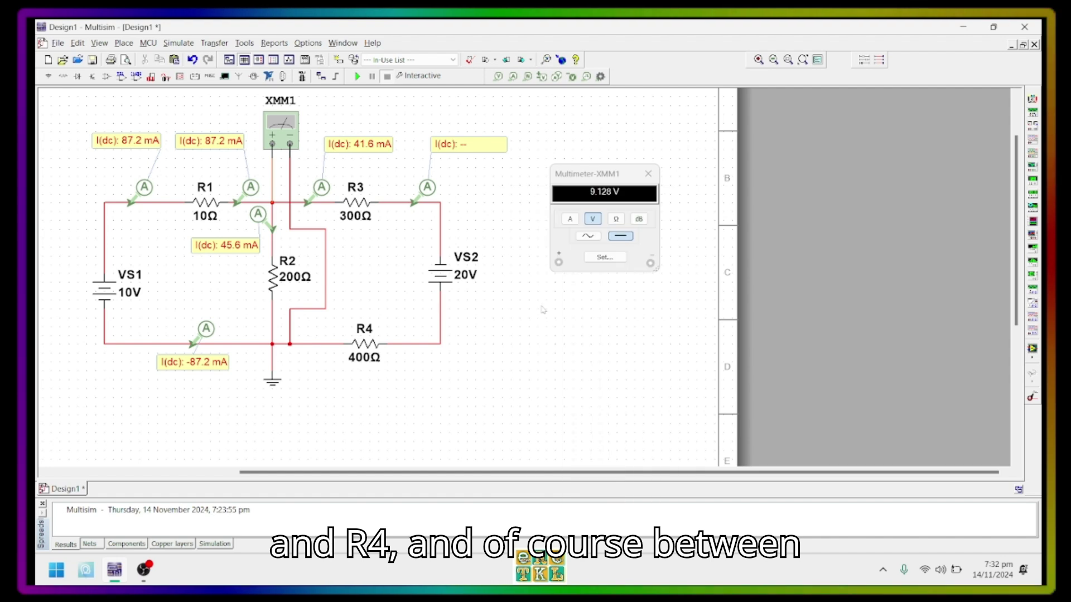
{"action": "left_click", "coordinate": [439, 345]}
{"action": "left_click_drag", "start_coordinate": [419, 346], "coordinate": [419, 347]}
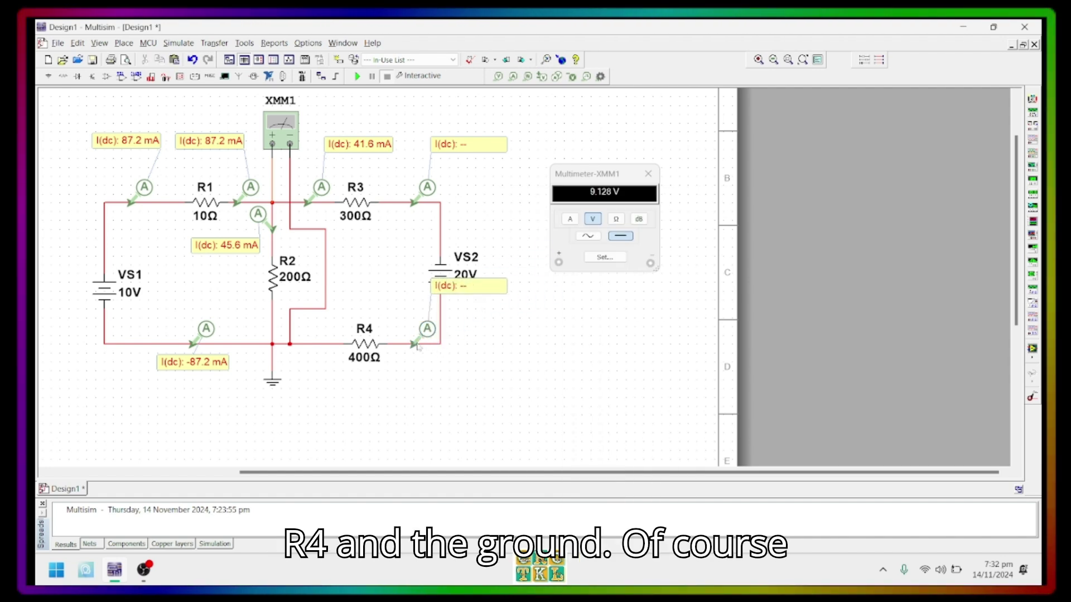
{"action": "left_click_drag", "start_coordinate": [458, 299], "coordinate": [493, 343]}
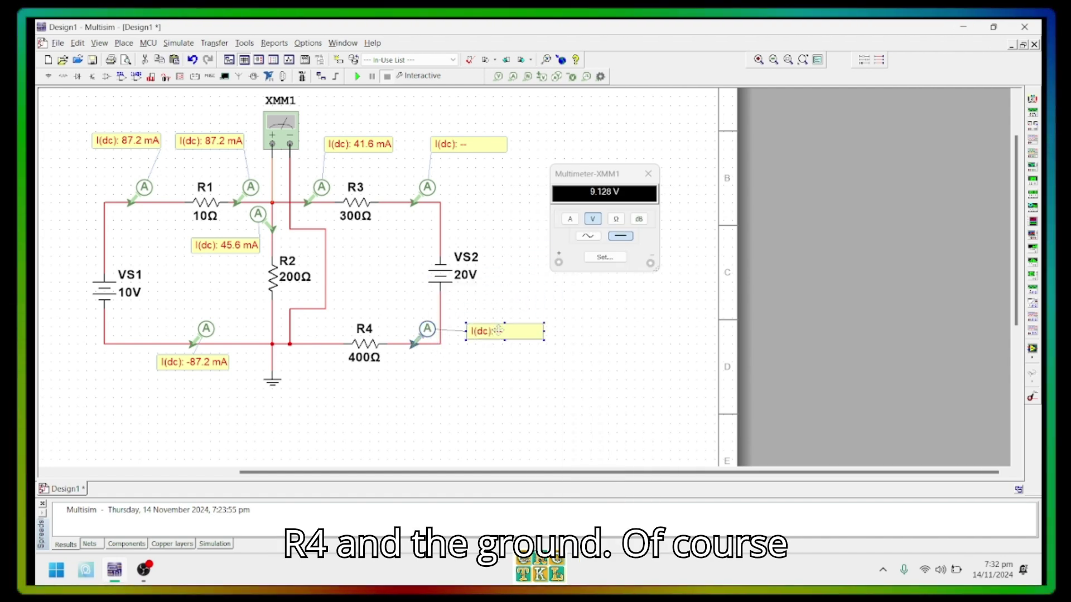
Paste a current probe on the wire between R4 and the ground node, and move its readout box below the wire
{"action": "right_click", "coordinate": [475, 383]}
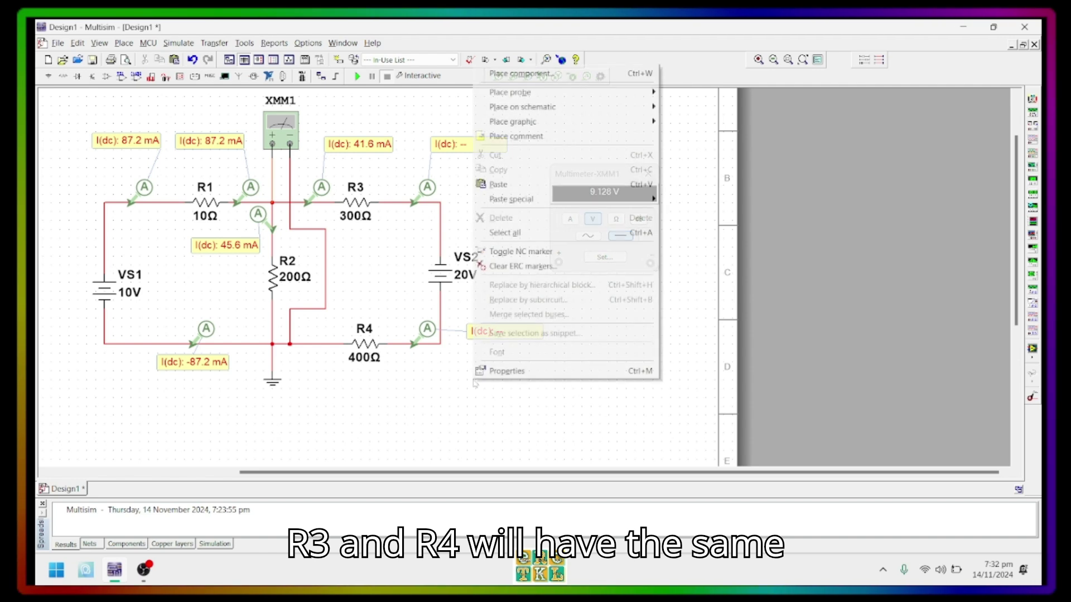
{"action": "left_click", "coordinate": [530, 184]}
{"action": "left_click", "coordinate": [317, 344]}
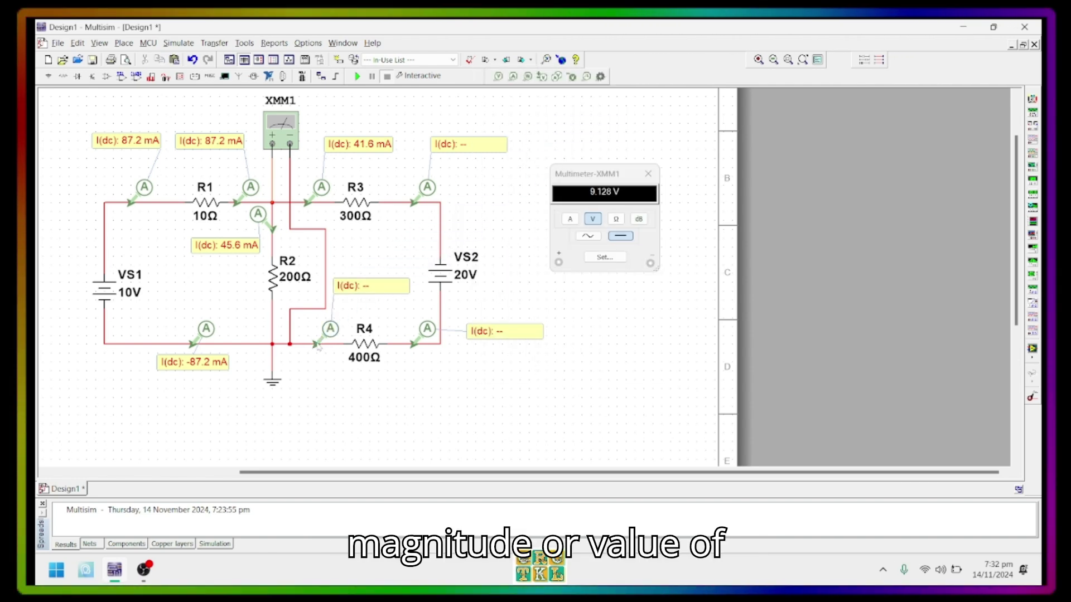
{"action": "left_click_drag", "start_coordinate": [365, 307], "coordinate": [325, 394]}
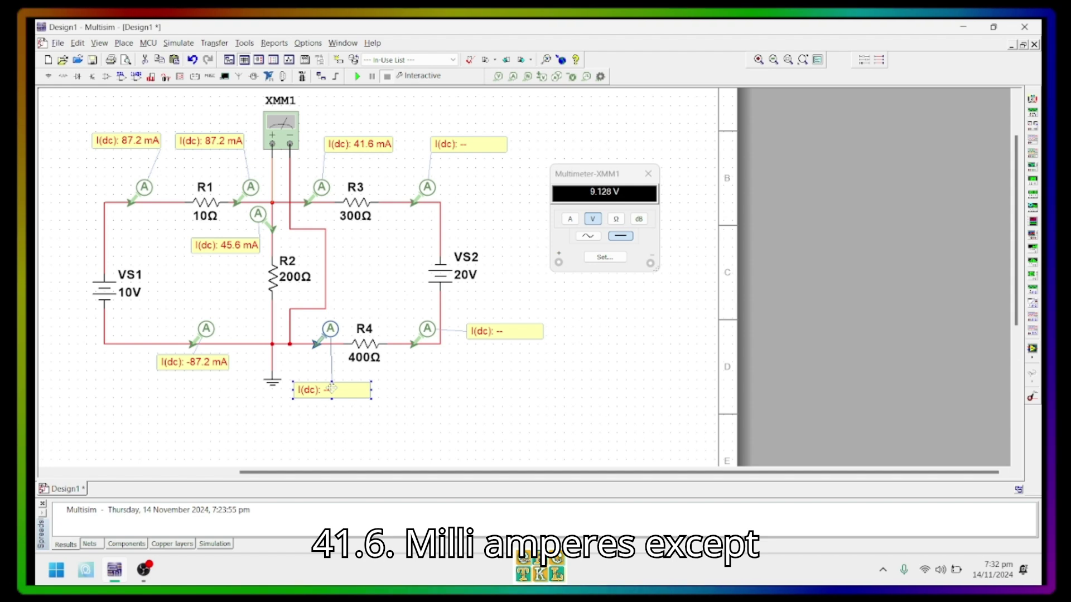
Run the simulation to read the current at every probe, and stop it
{"action": "key", "text": "F5"}
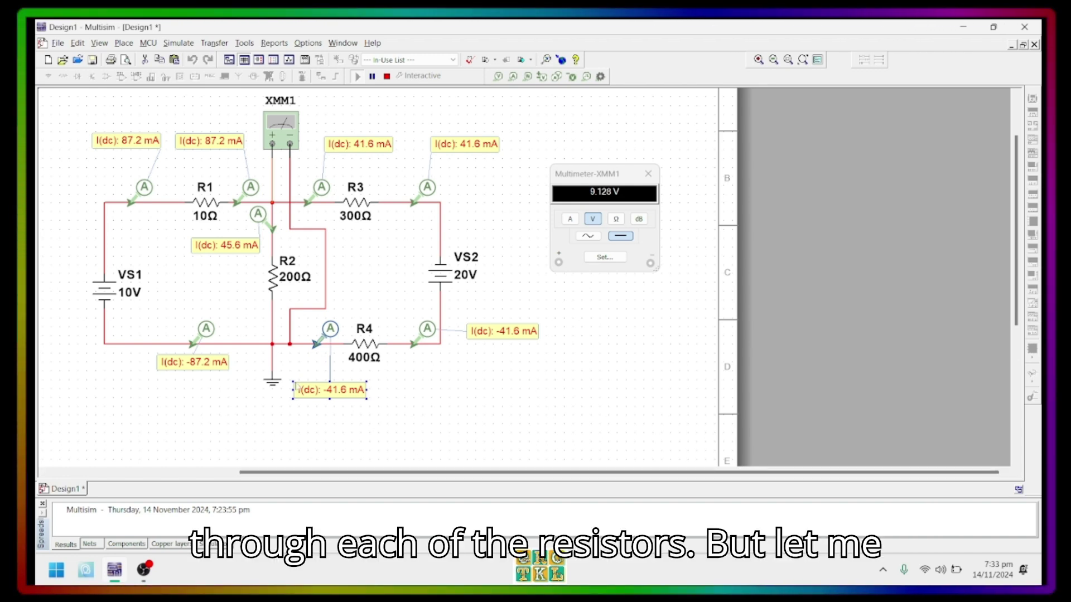
{"action": "left_click", "coordinate": [387, 76]}
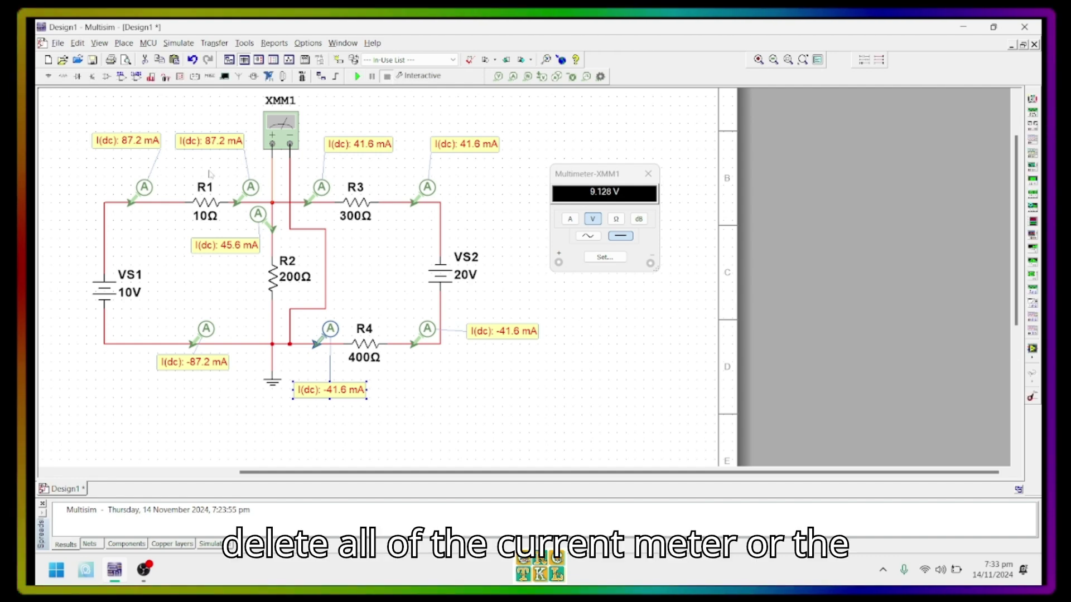
Delete all the current probes from the circuit's wires
{"action": "left_click", "coordinate": [251, 188]}
{"action": "key", "text": "Delete"}
{"action": "left_click", "coordinate": [260, 214]}
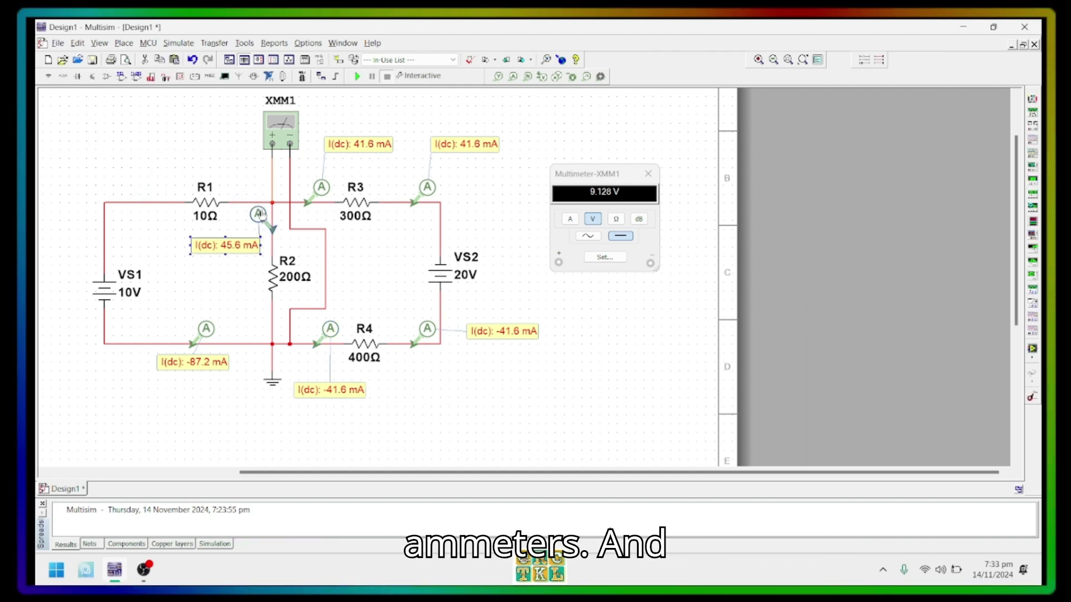
{"action": "key", "text": "Delete"}
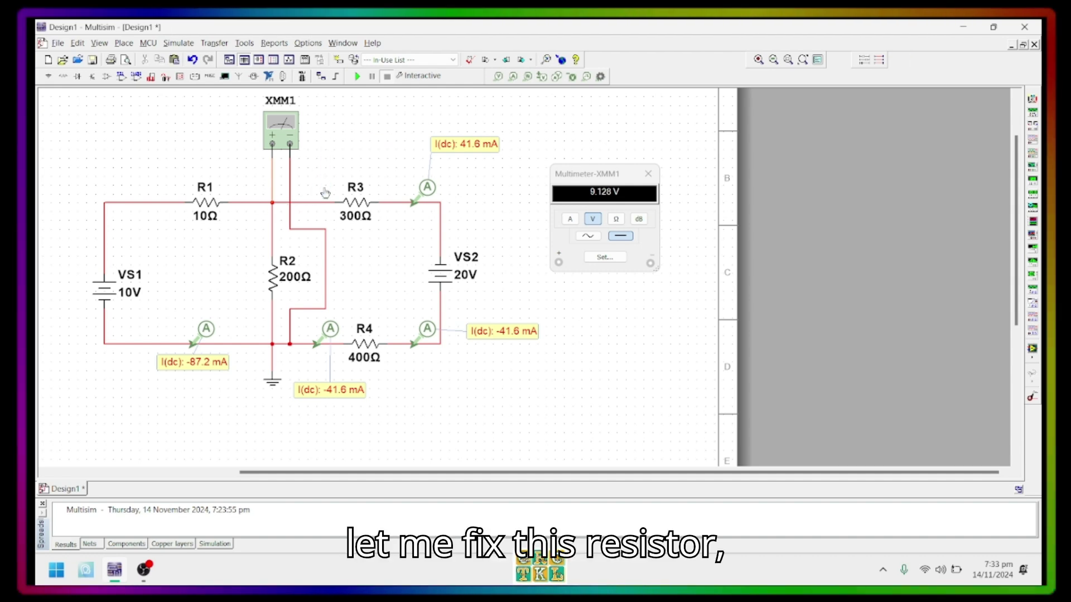
{"action": "left_click", "coordinate": [428, 190]}
{"action": "key", "text": "Delete"}
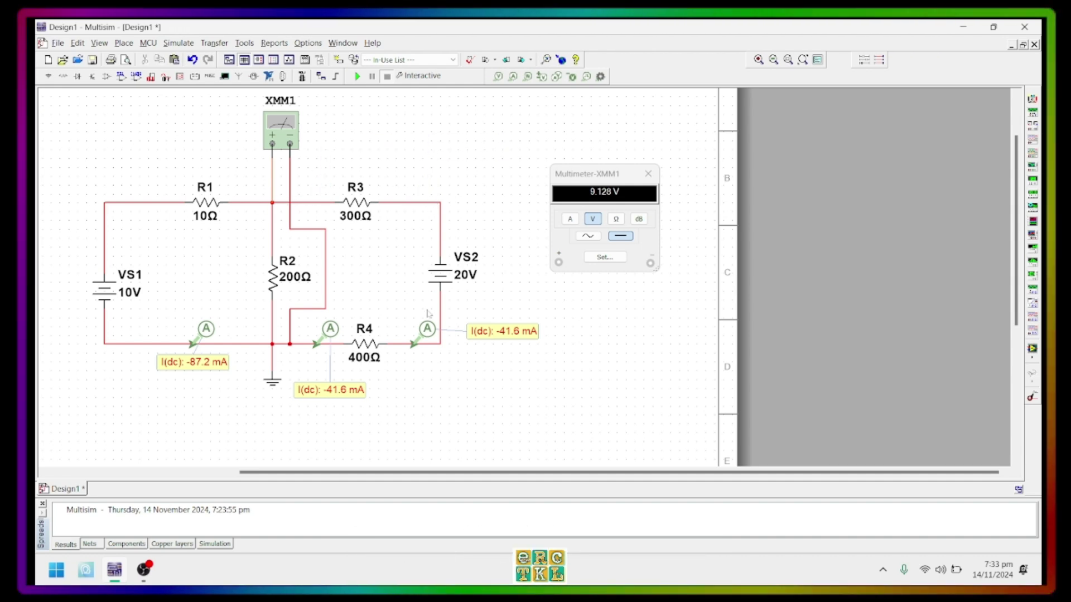
{"action": "left_click", "coordinate": [429, 329]}
{"action": "key", "text": "Delete"}
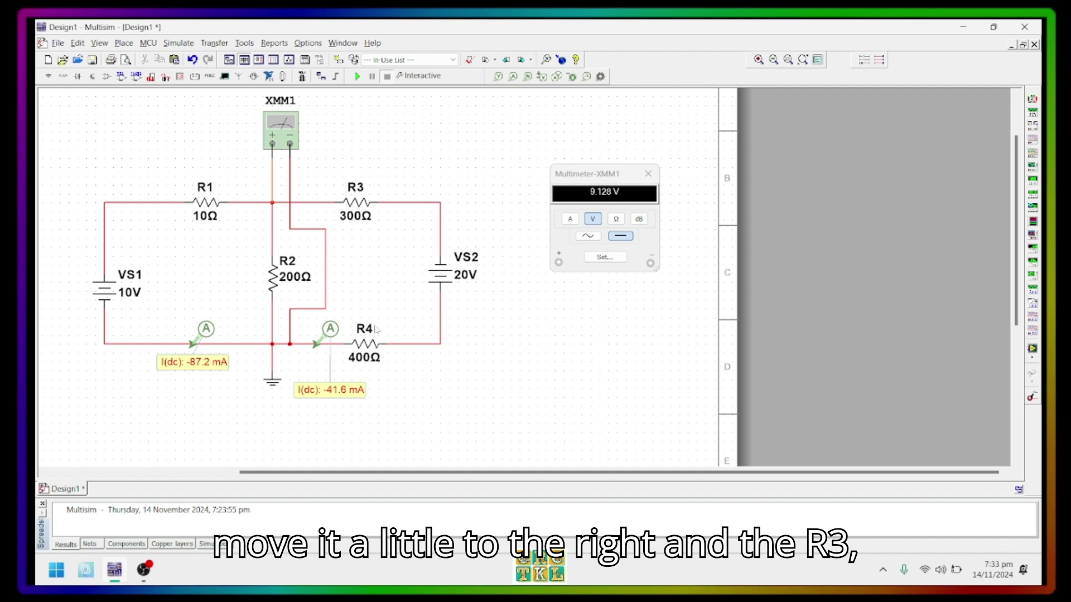
{"action": "left_click", "coordinate": [332, 330]}
{"action": "key", "text": "Delete"}
{"action": "left_click", "coordinate": [201, 329]}
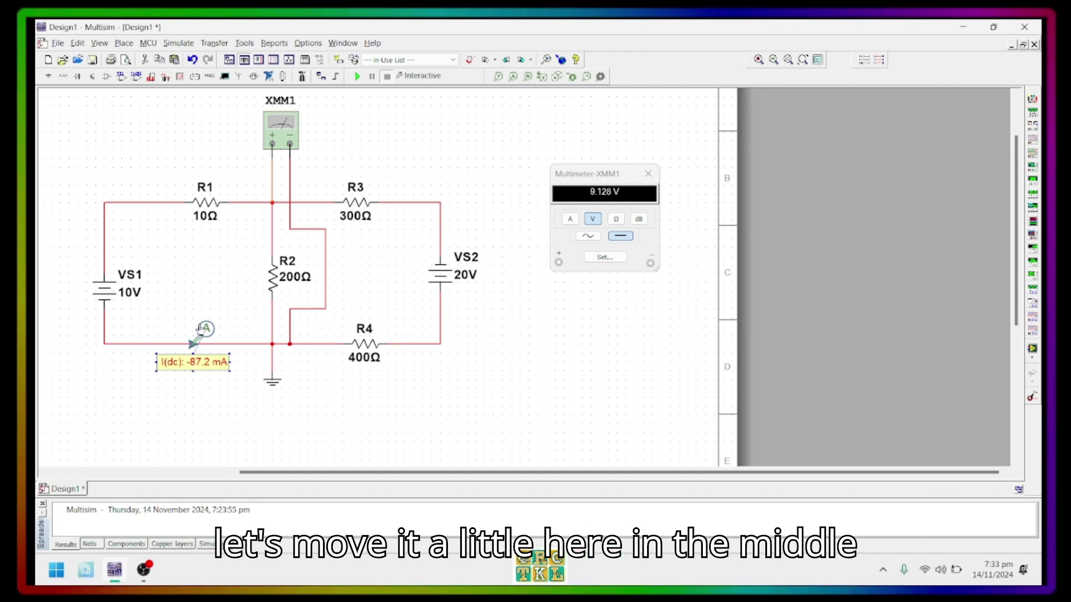
{"action": "key", "text": "Delete"}
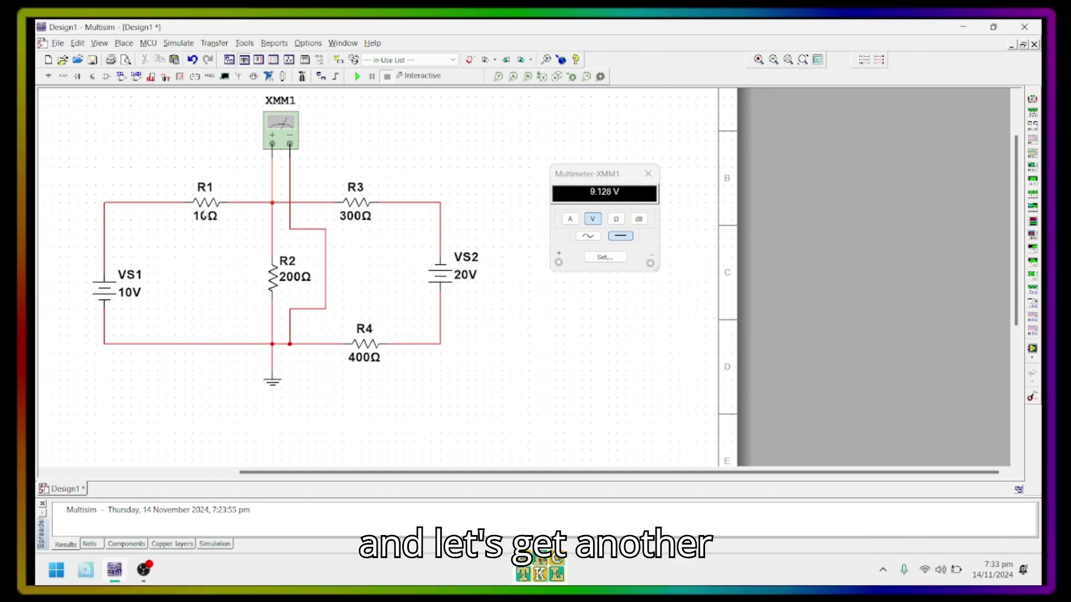
Shift R1 slightly left and R3 slightly right along the upper wire
{"action": "left_click_drag", "start_coordinate": [173, 208], "coordinate": [171, 208]}
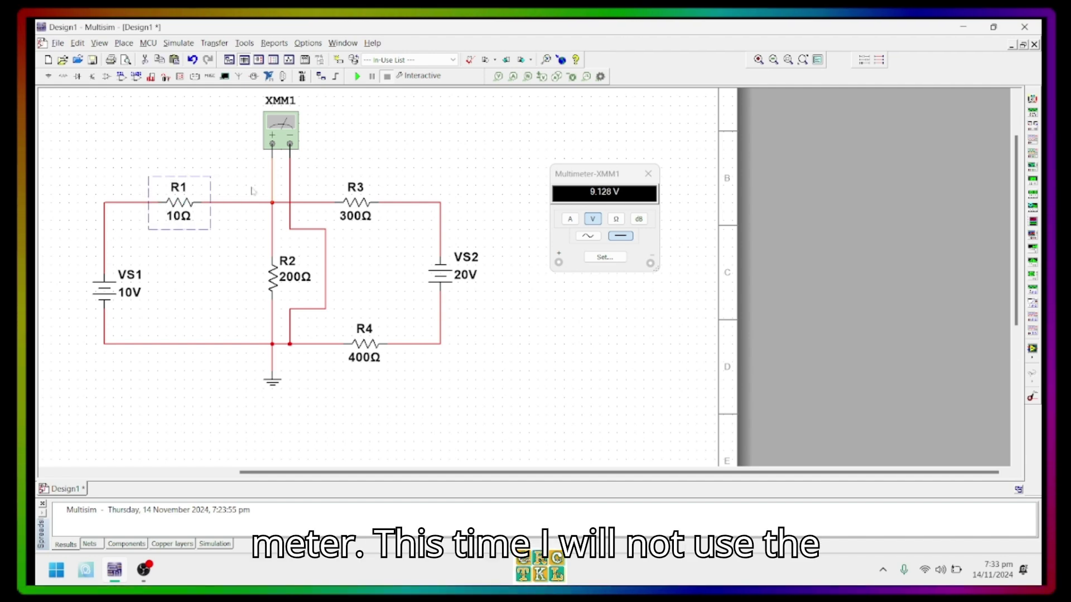
{"action": "left_click_drag", "start_coordinate": [370, 207], "coordinate": [383, 206]}
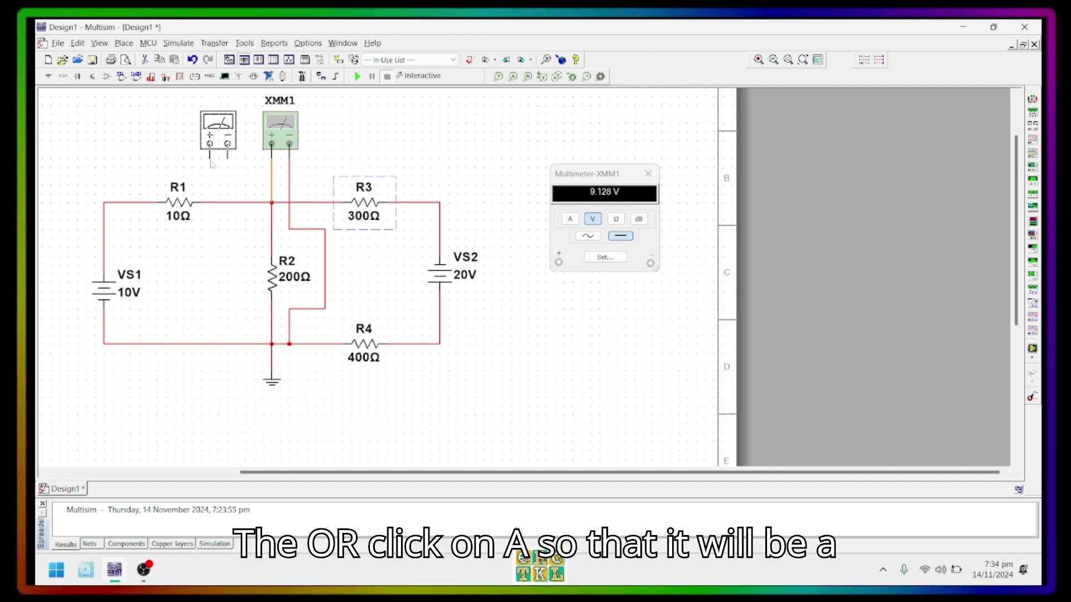
Place a second multimeter left of XMM1, set it to measure current with its window below the circuit, and flip it horizontally
{"action": "double_click", "coordinate": [224, 134]}
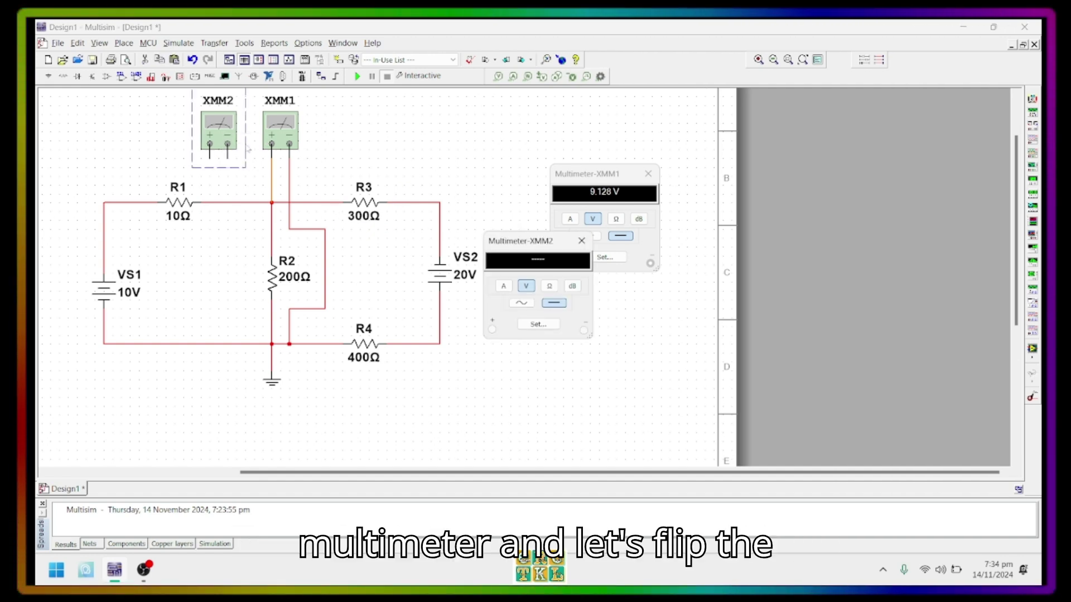
{"action": "left_click_drag", "start_coordinate": [518, 241], "coordinate": [158, 303]}
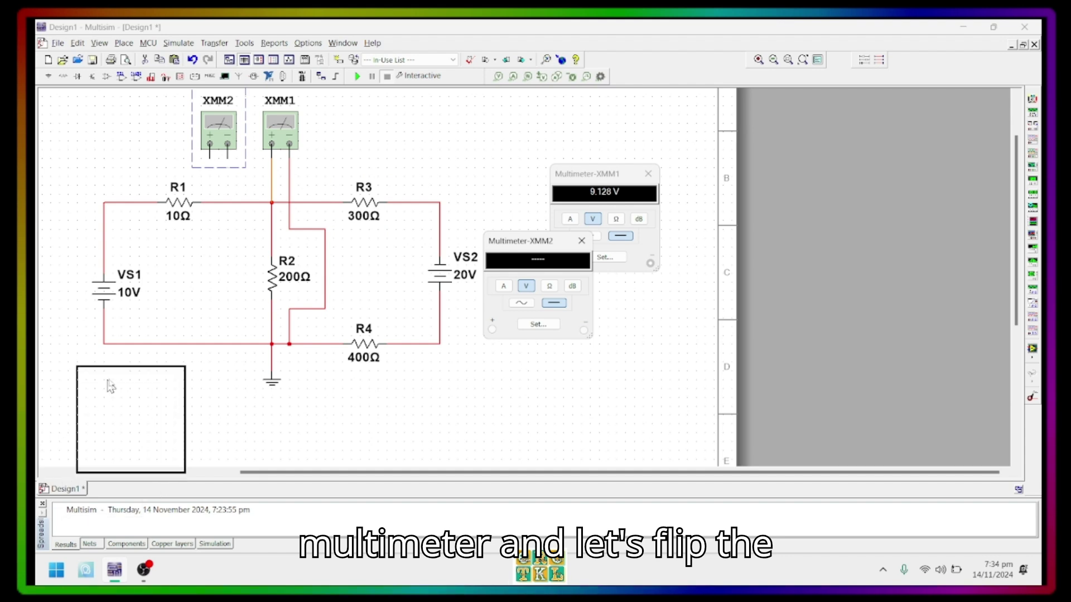
{"action": "left_click_drag", "start_coordinate": [110, 386], "coordinate": [111, 385]}
{"action": "left_click", "coordinate": [110, 419]}
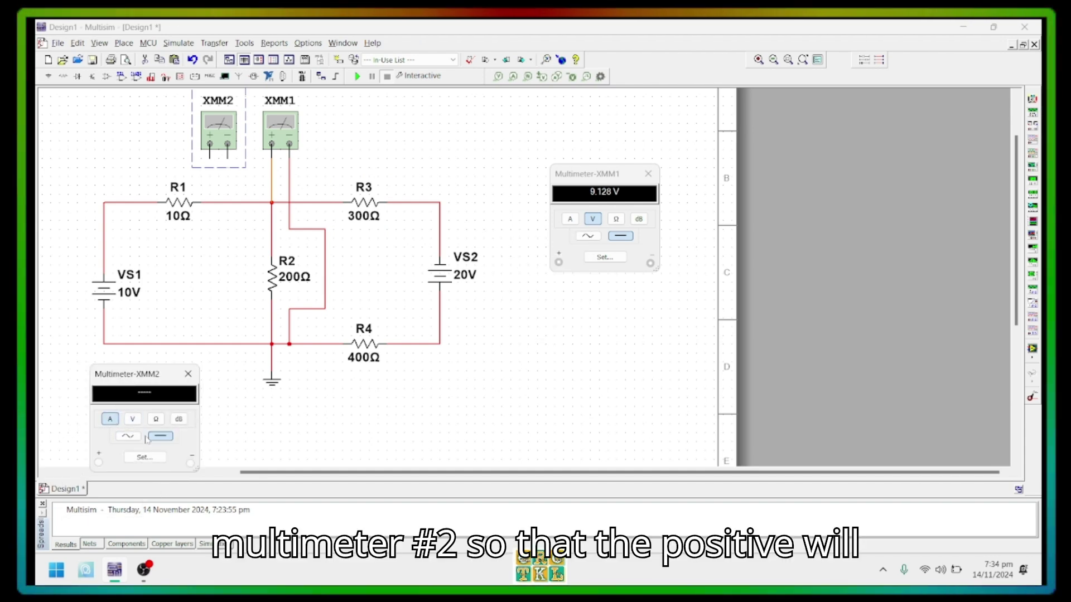
{"action": "right_click", "coordinate": [216, 124]}
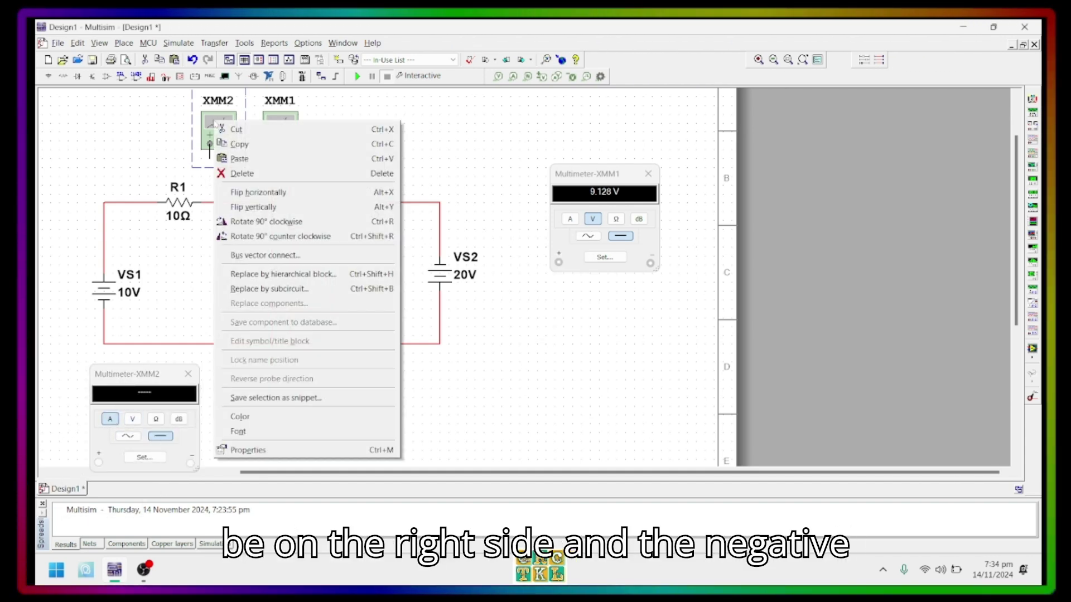
{"action": "left_click", "coordinate": [254, 193]}
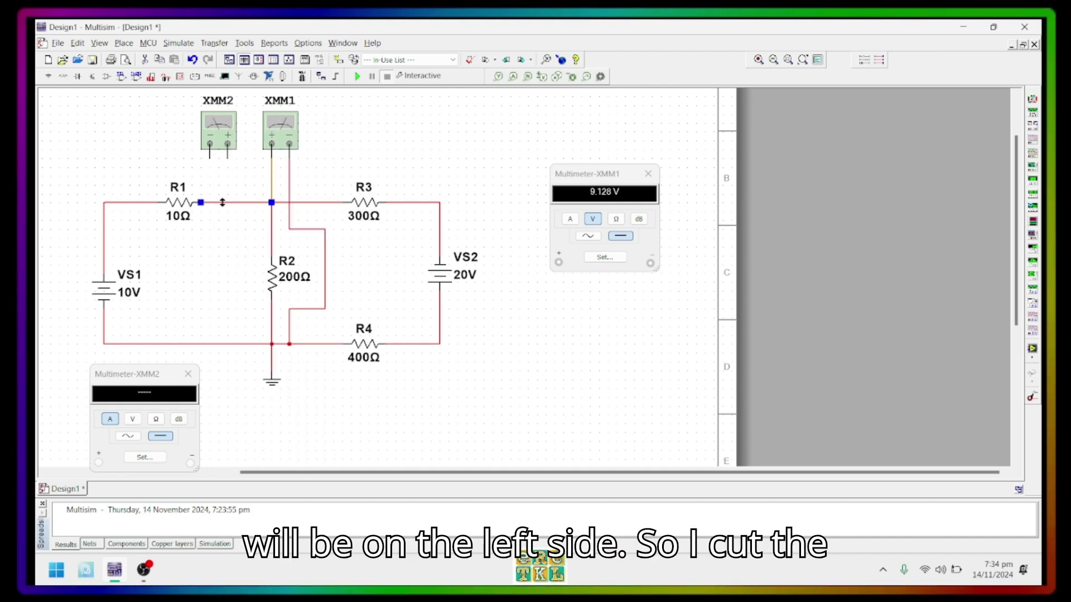
Replace the wire between R1 and the central junction with XMM2 in series, positive terminal at the junction, and run the simulation
{"action": "key", "text": "Delete"}
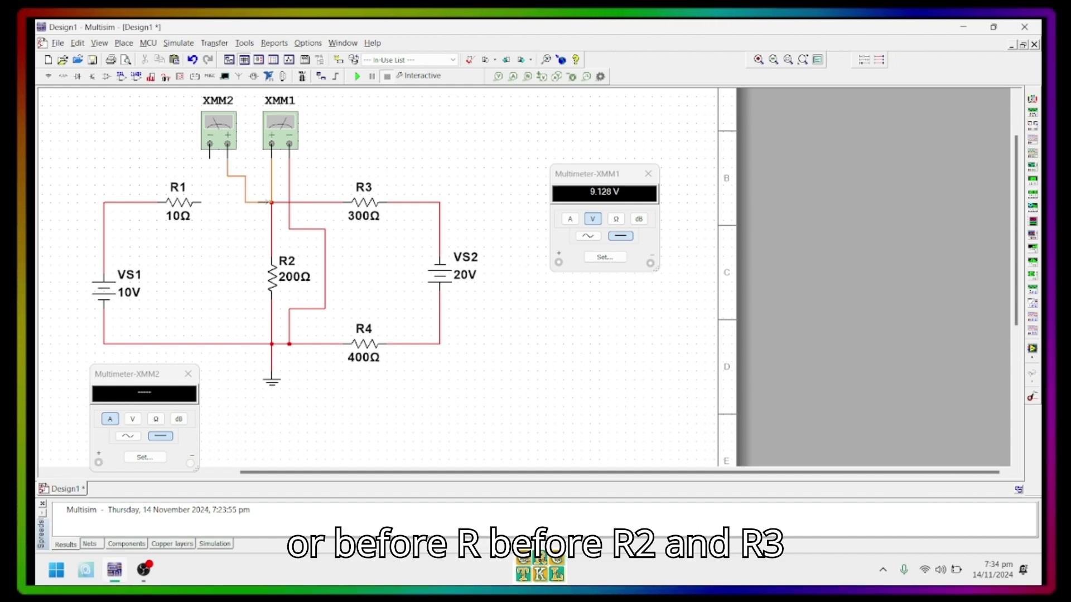
{"action": "left_click", "coordinate": [271, 202]}
{"action": "left_click", "coordinate": [210, 143]}
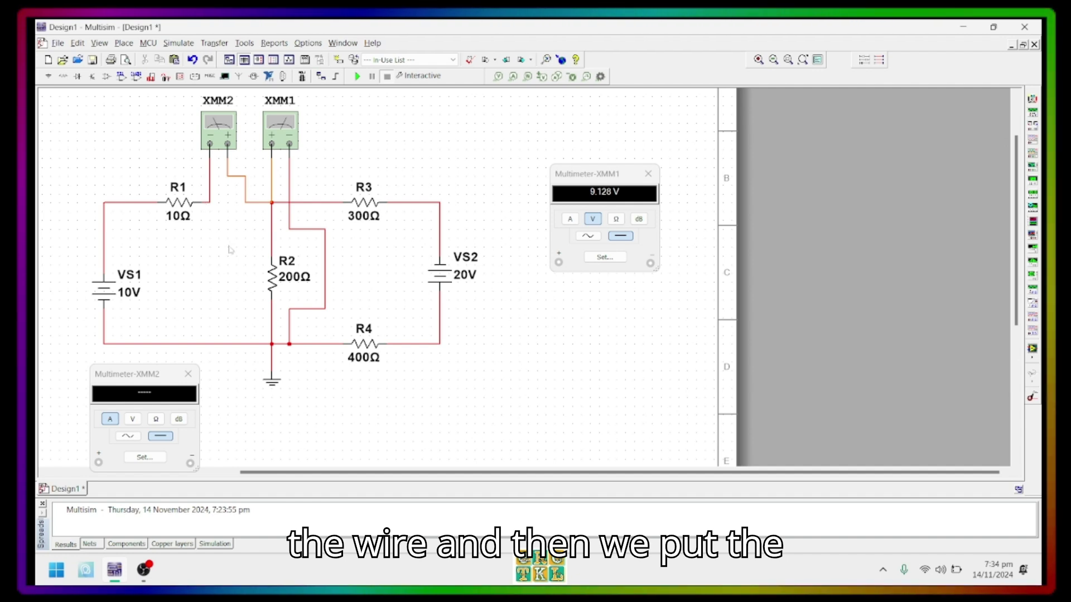
{"action": "left_click", "coordinate": [357, 77]}
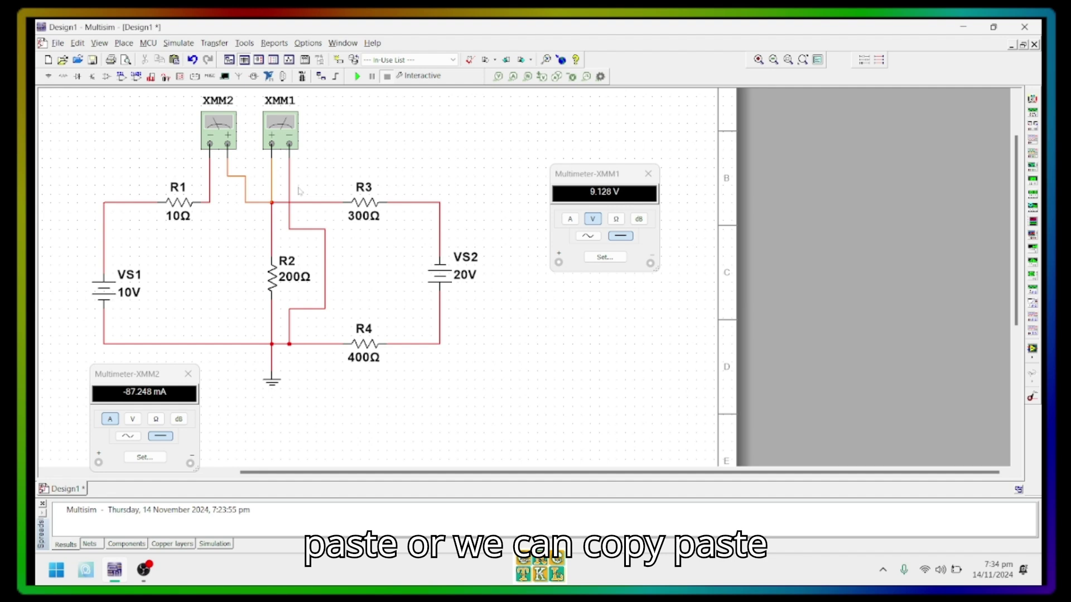
Delete the wire between the central junction and R2, and paste a copy of XMM2 to the left of R2
{"action": "left_click", "coordinate": [270, 224]}
{"action": "key", "text": "Delete"}
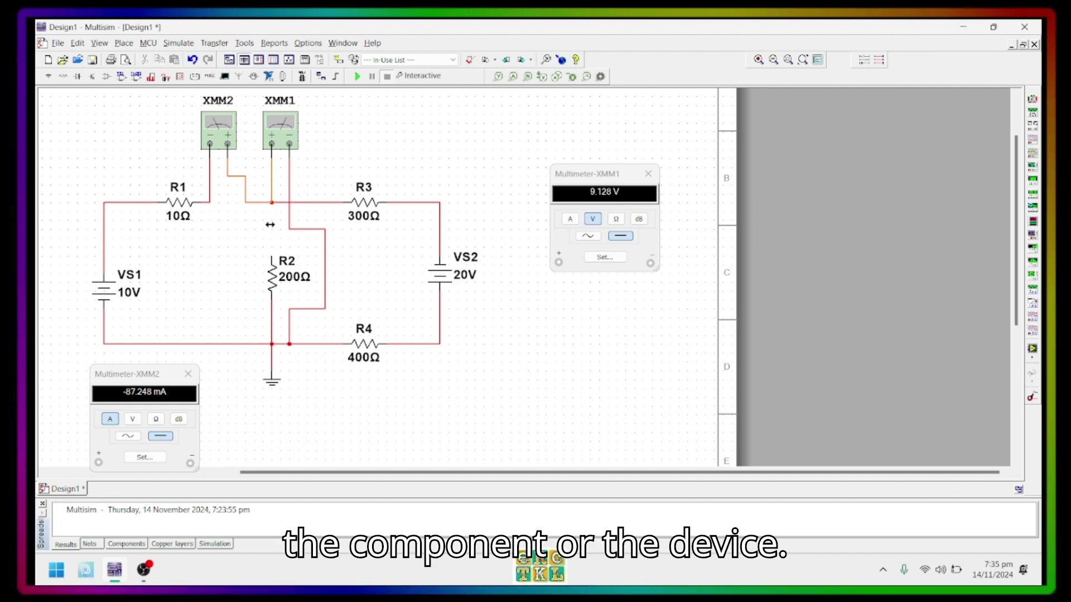
{"action": "right_click", "coordinate": [222, 127]}
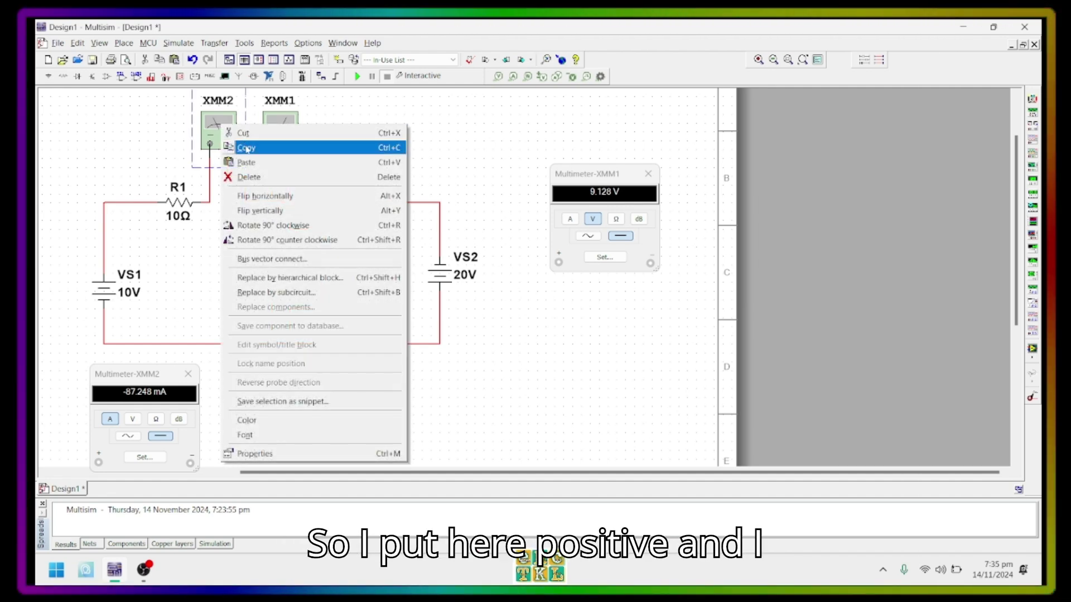
{"action": "left_click", "coordinate": [248, 148]}
{"action": "right_click", "coordinate": [370, 150]}
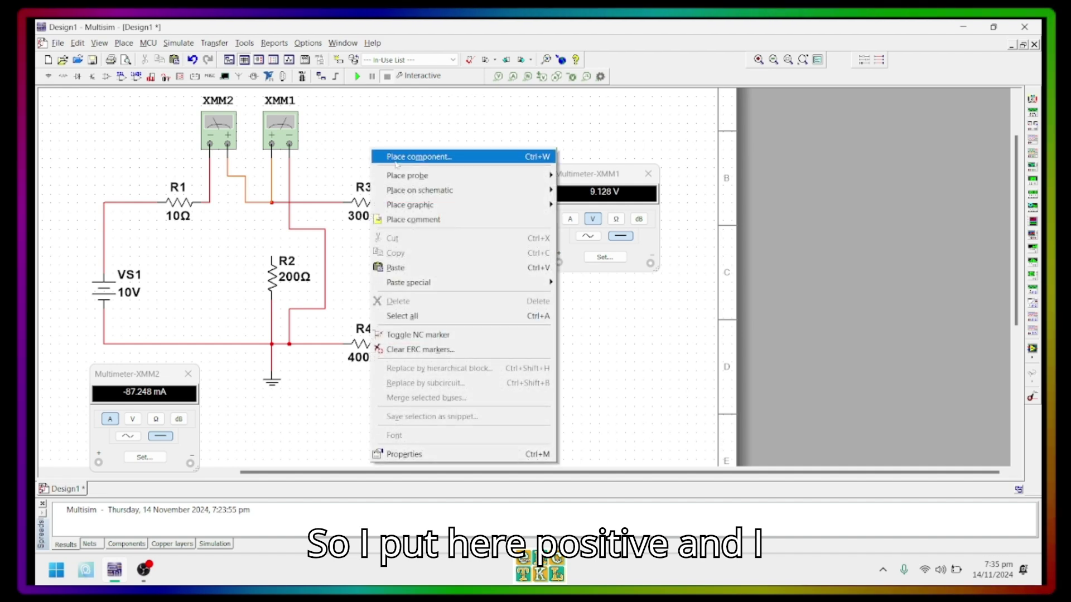
{"action": "left_click", "coordinate": [396, 268]}
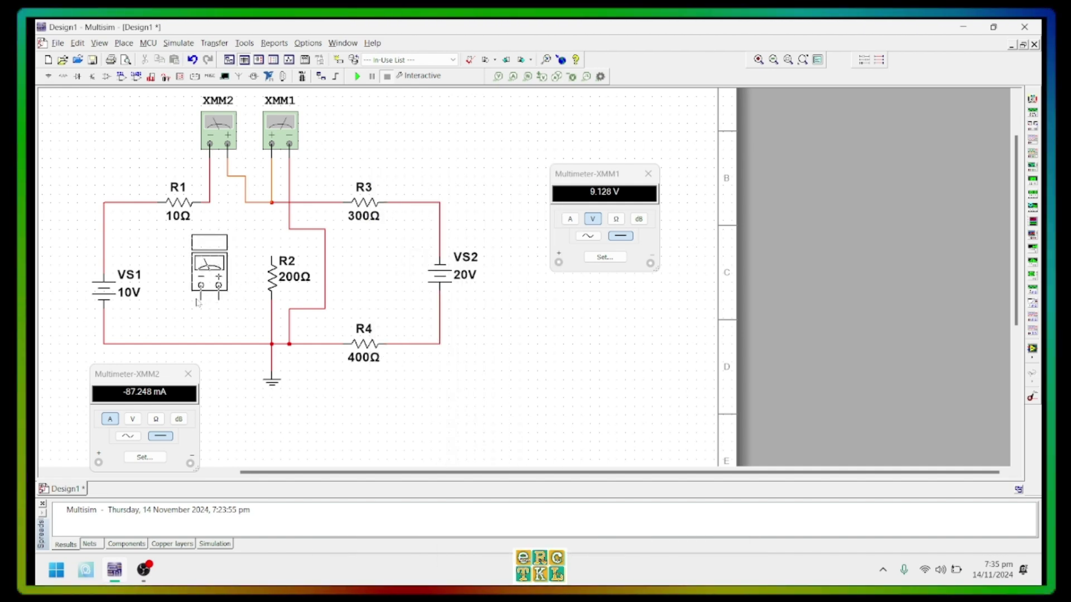
{"action": "left_click", "coordinate": [197, 301]}
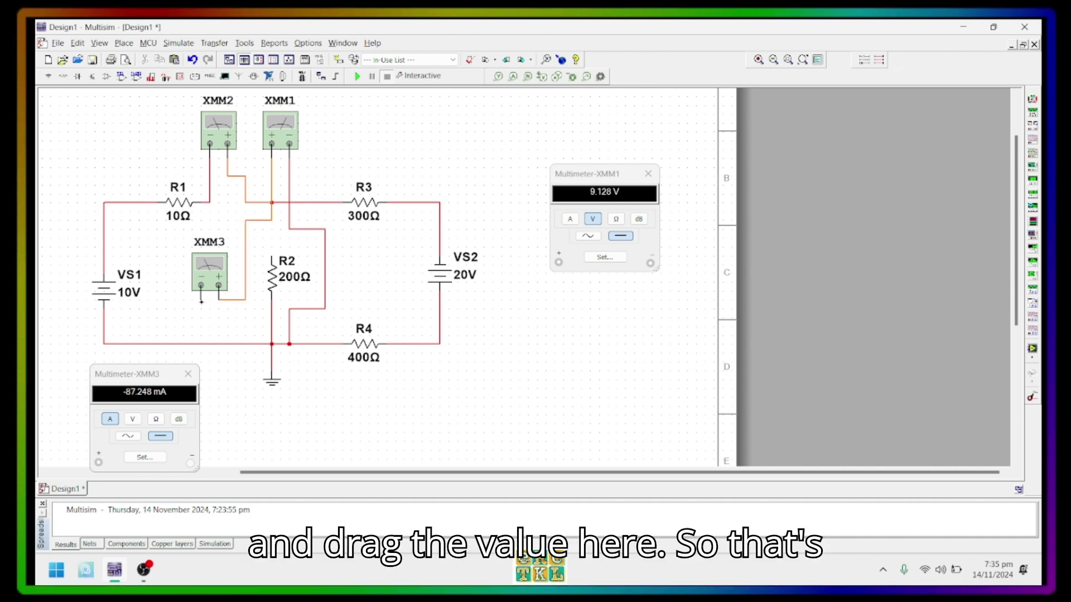
Wire XMM3 in series between the central junction and R2, and move its window beside the XMM2 window
{"action": "left_click", "coordinate": [201, 286]}
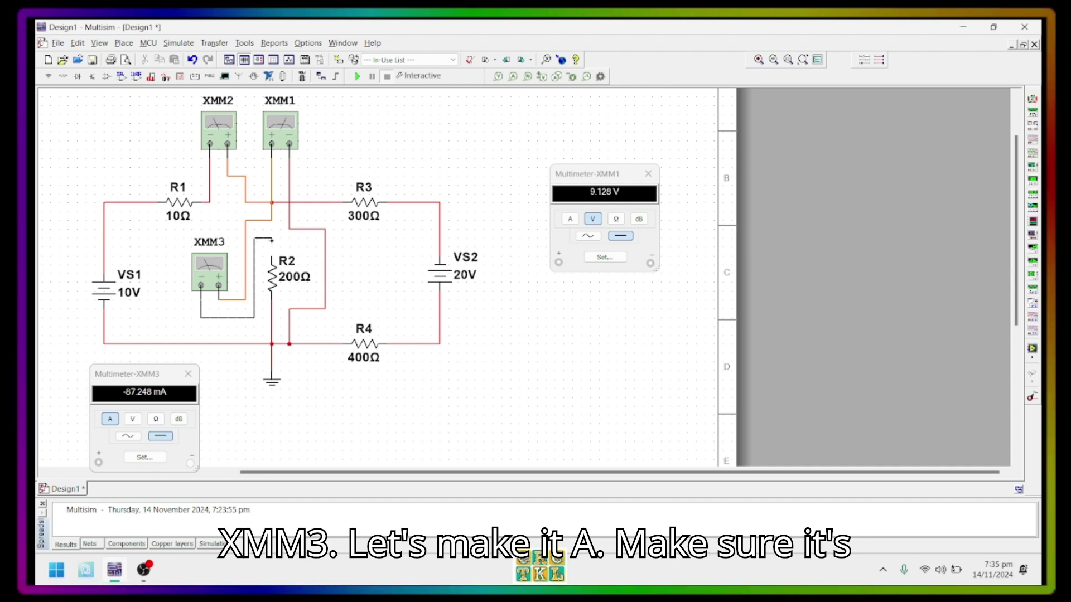
{"action": "left_click", "coordinate": [271, 241]}
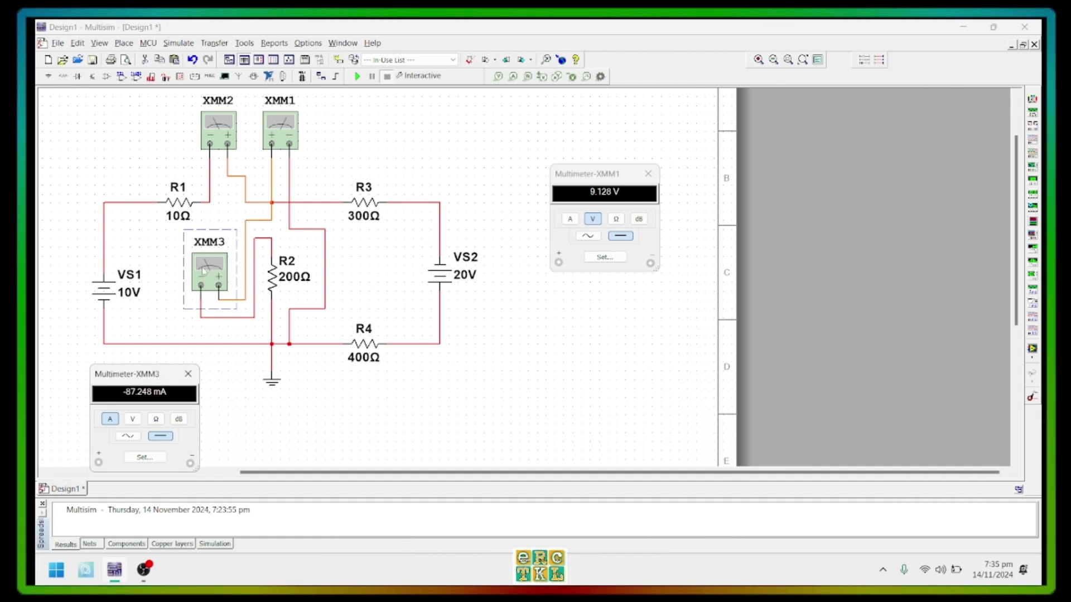
{"action": "key", "text": "ctrl+v"}
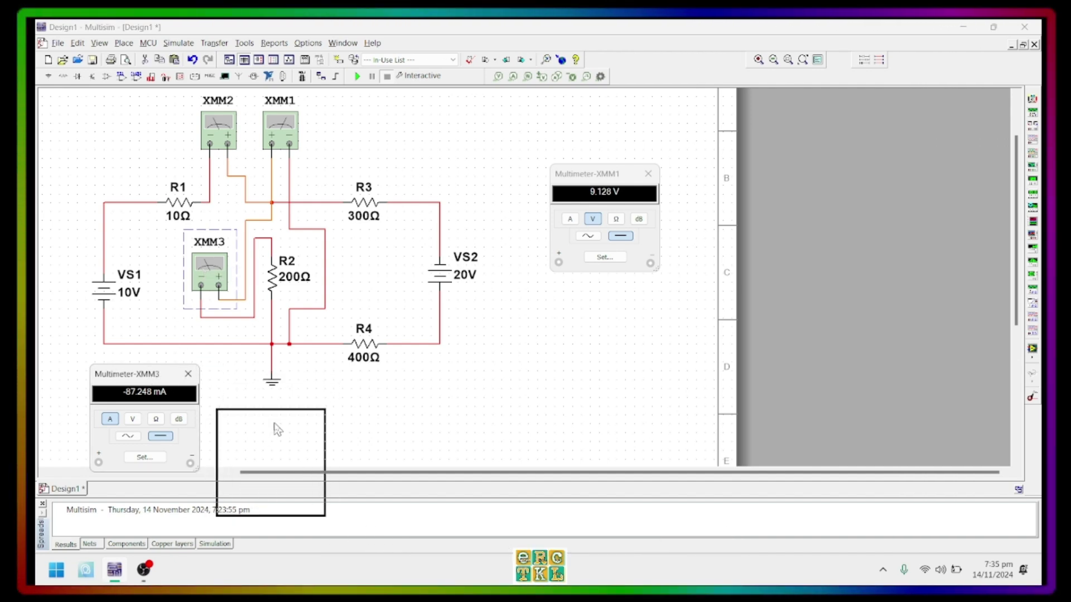
{"action": "left_click", "coordinate": [277, 430]}
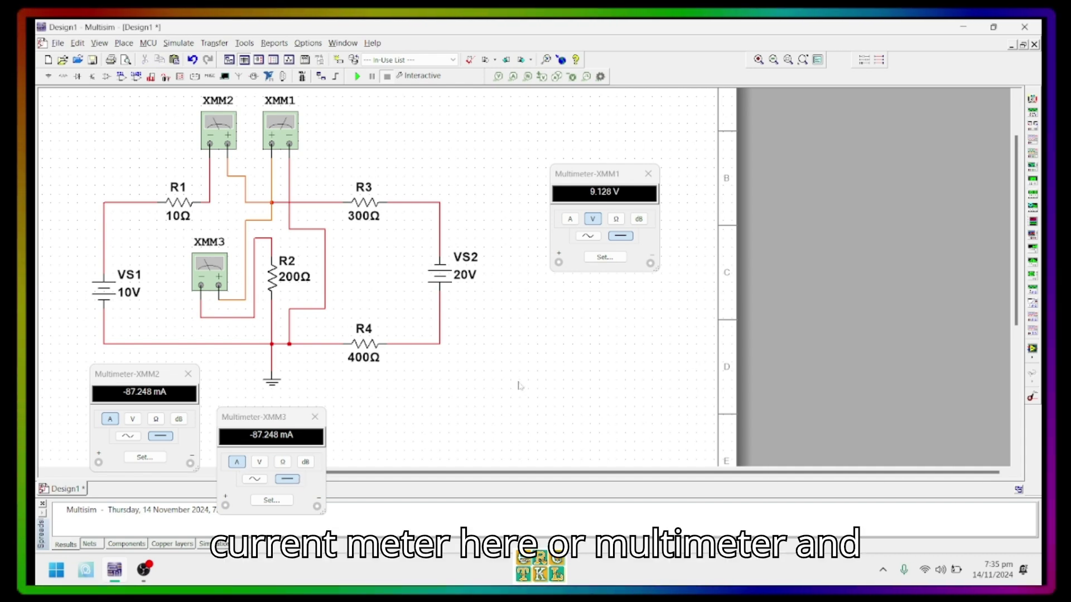
Paste another copy of the multimeter above R3, and delete the wire between the central junction and R3
{"action": "right_click", "coordinate": [519, 358]}
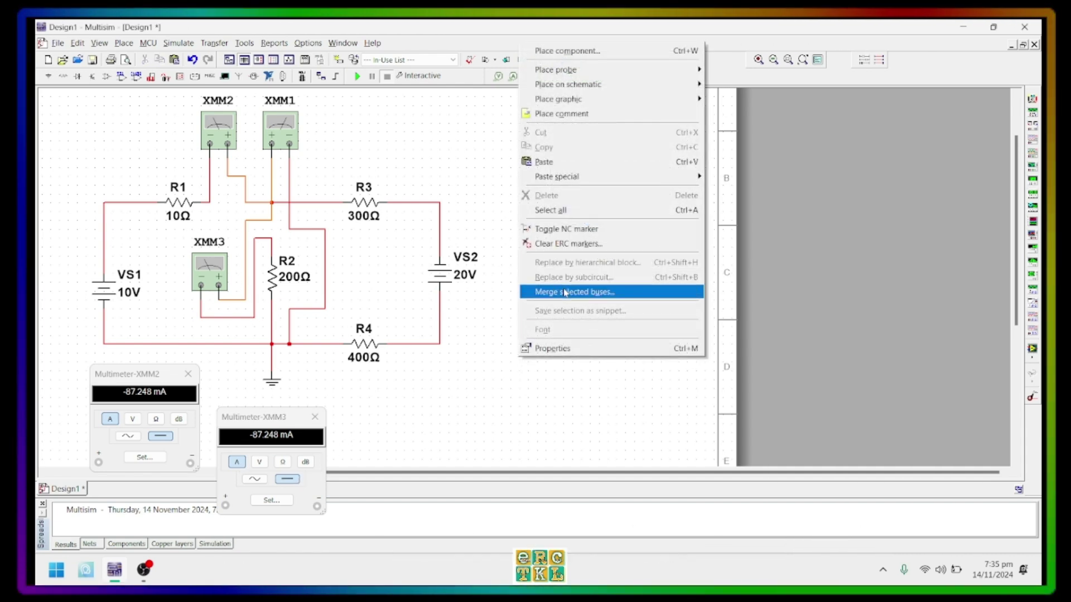
{"action": "left_click", "coordinate": [396, 92]}
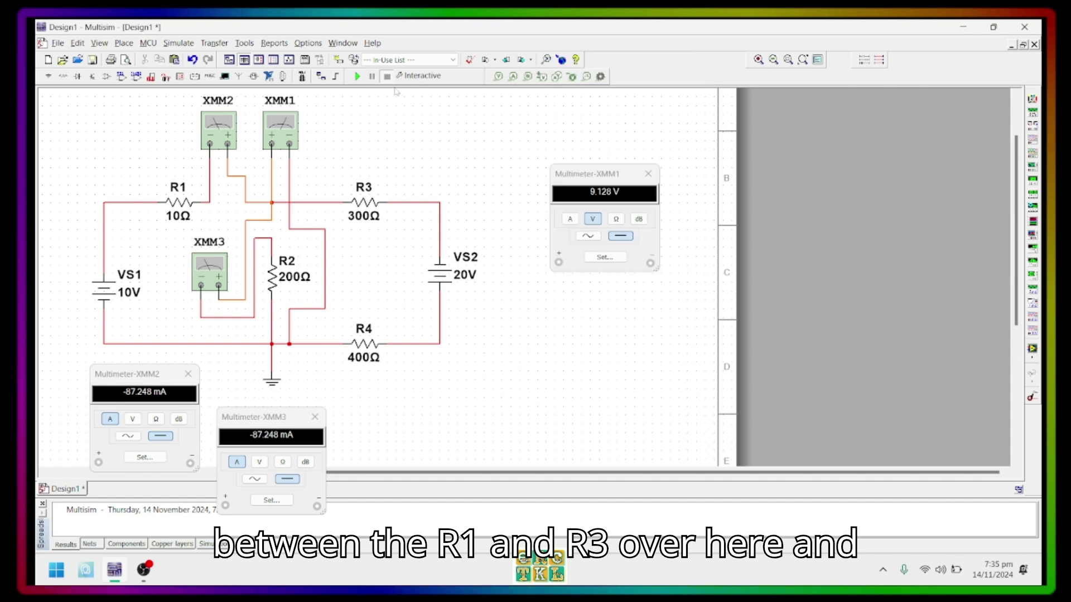
{"action": "right_click", "coordinate": [361, 126]}
{"action": "left_click", "coordinate": [401, 246]}
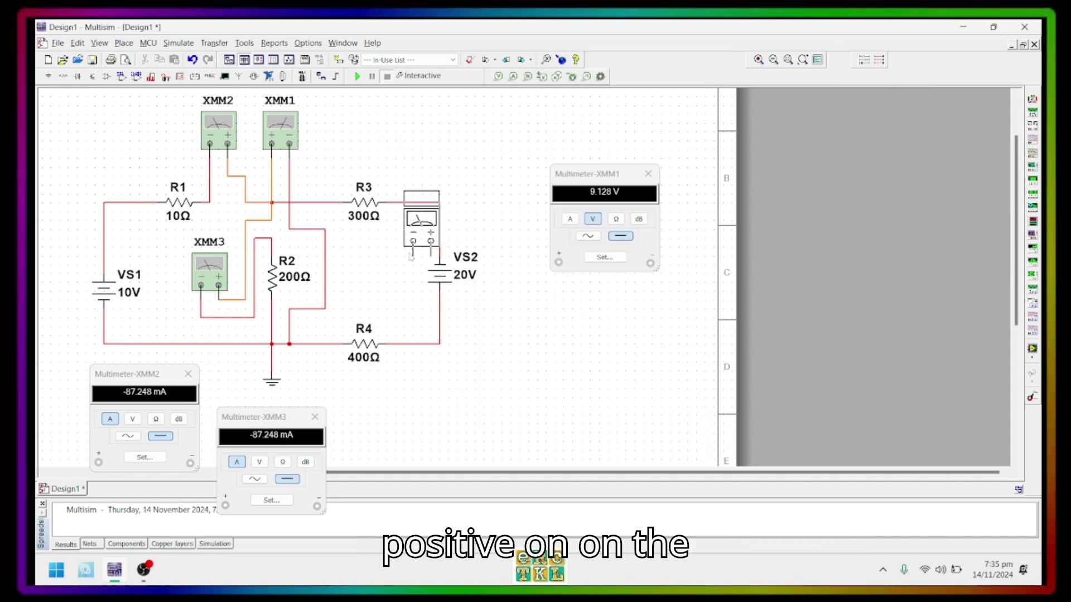
{"action": "left_click", "coordinate": [353, 174]}
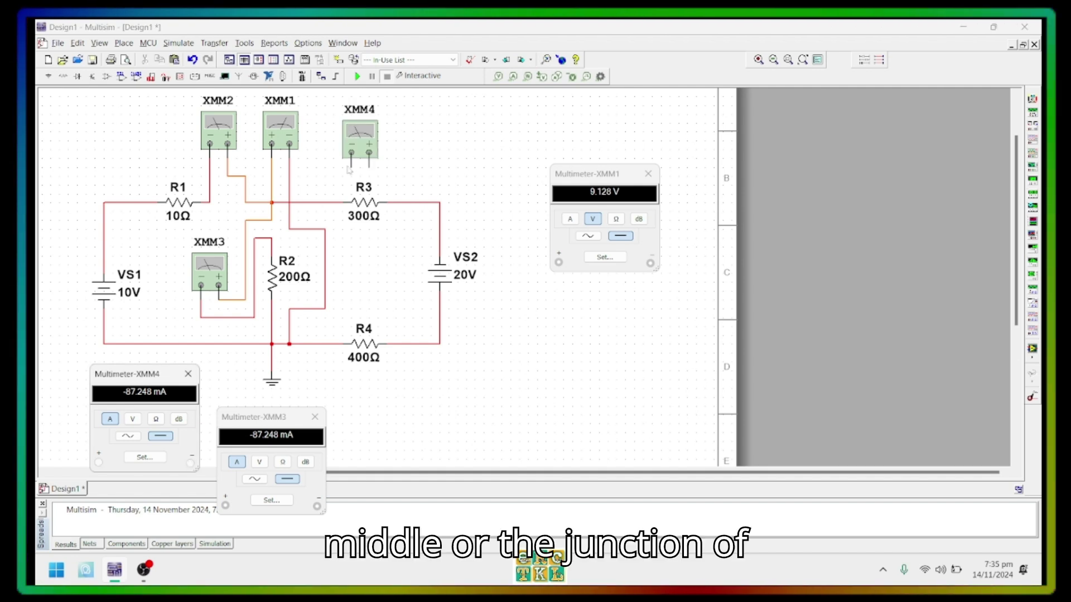
{"action": "left_click", "coordinate": [319, 203]}
{"action": "key", "text": "Delete"}
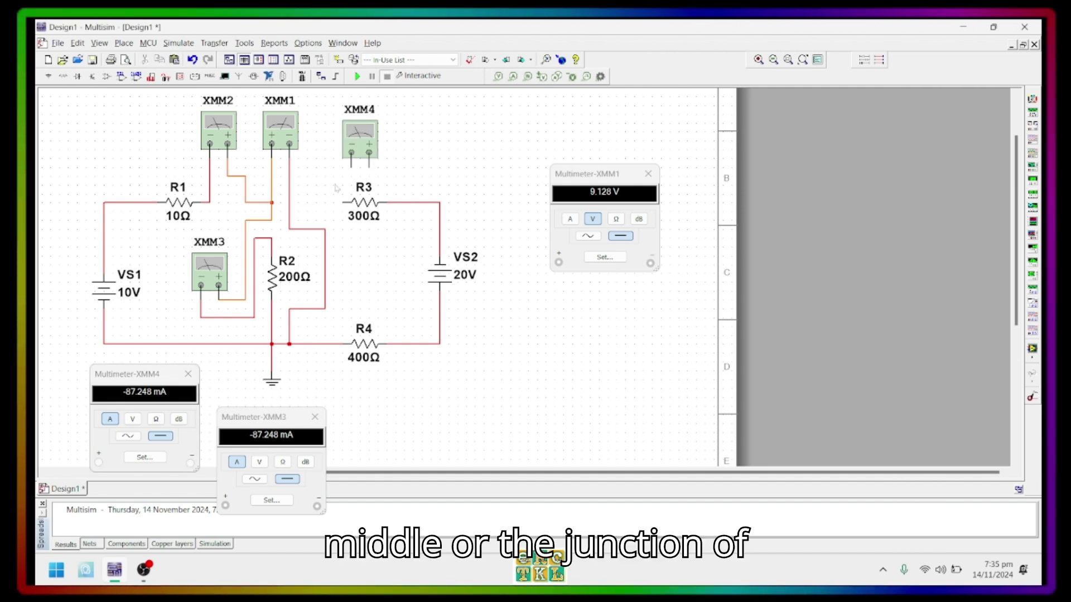
Flip XMM4 horizontally and wire it in series between the central junction and R3, positive terminal at the junction
{"action": "right_click", "coordinate": [366, 146]}
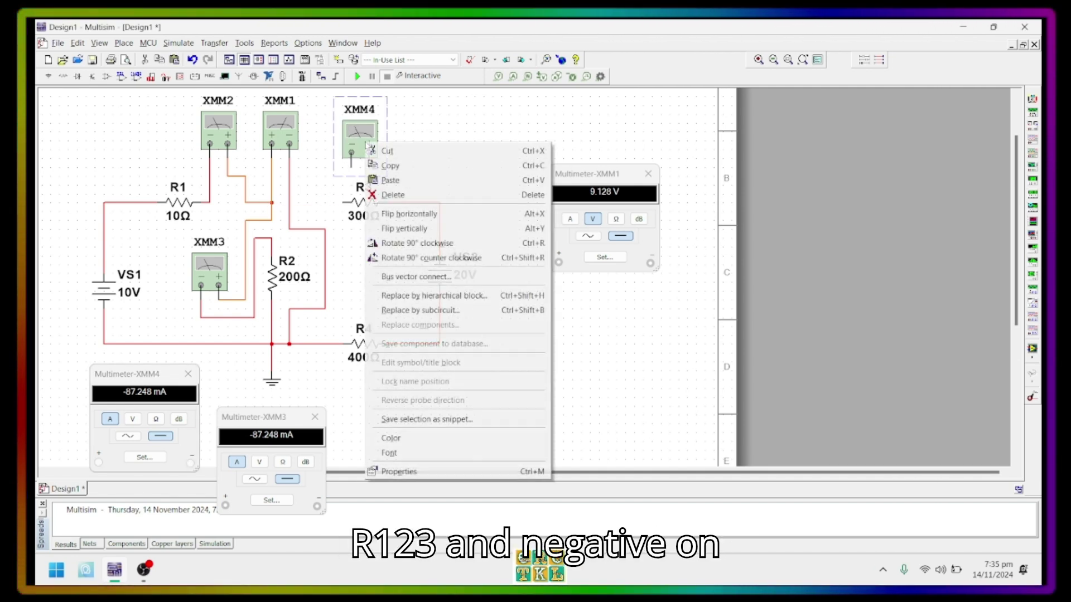
{"action": "left_click", "coordinate": [393, 213]}
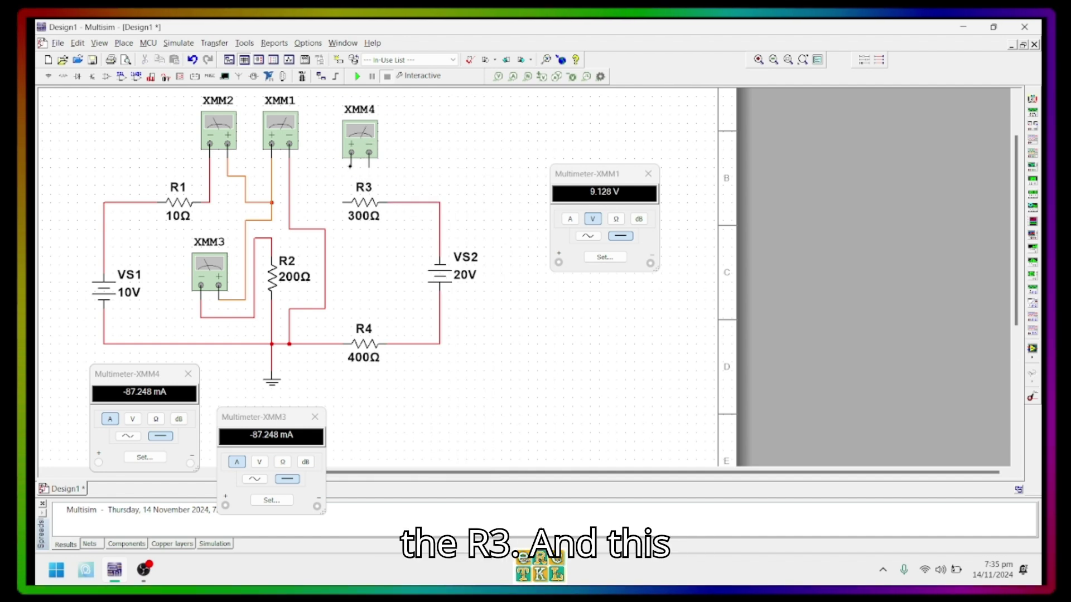
{"action": "left_click", "coordinate": [351, 166]}
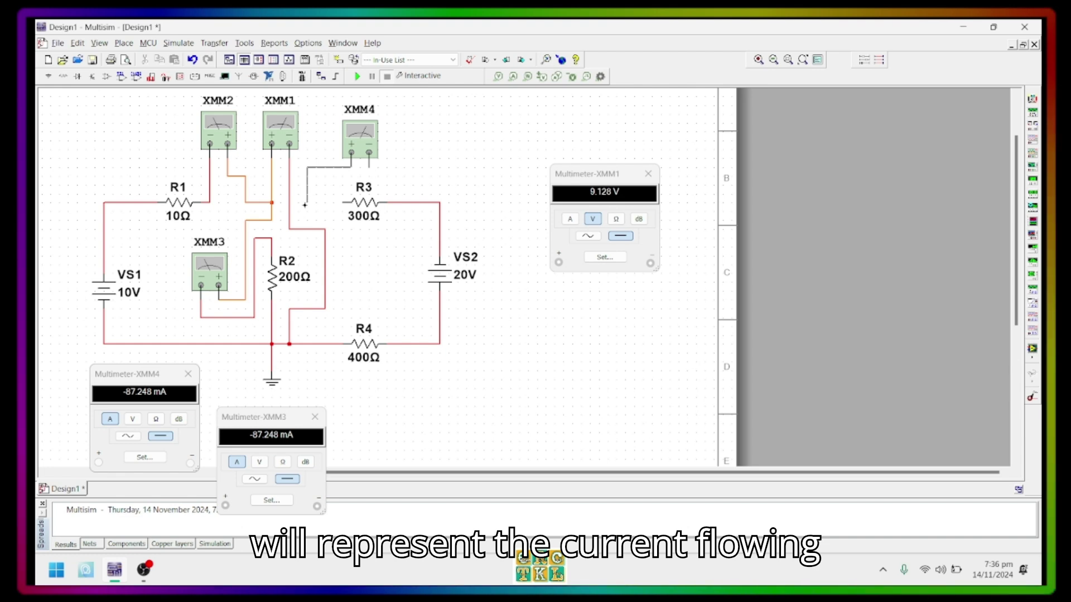
{"action": "left_click", "coordinate": [271, 204]}
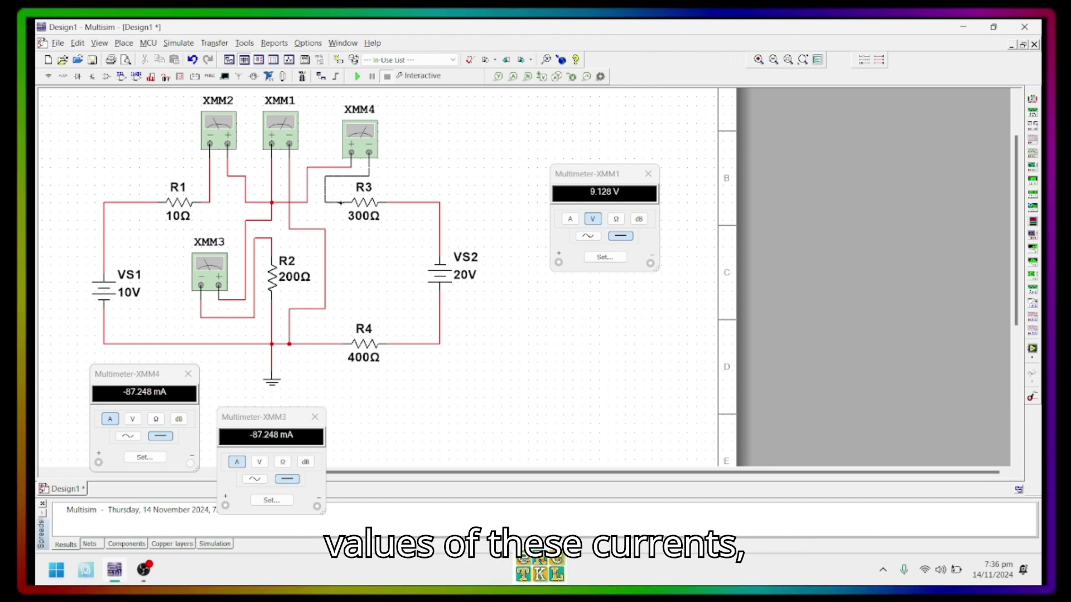
Set the net color of the wire between XMM4's negative terminal and R3 to black
{"action": "right_click", "coordinate": [341, 176]}
{"action": "key", "text": "ctrl+m"}
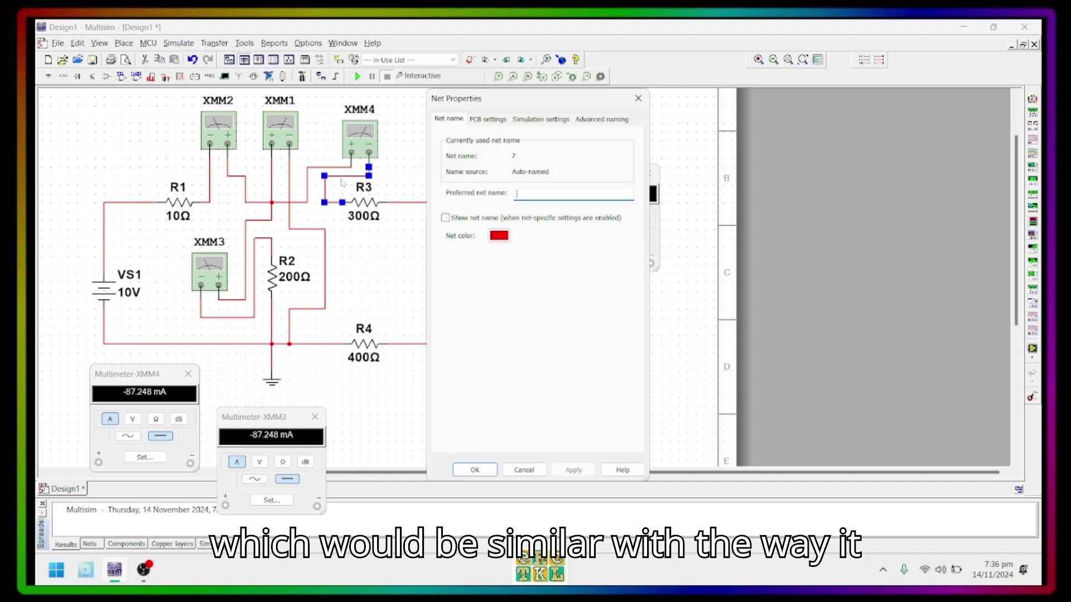
{"action": "left_click", "coordinate": [499, 235]}
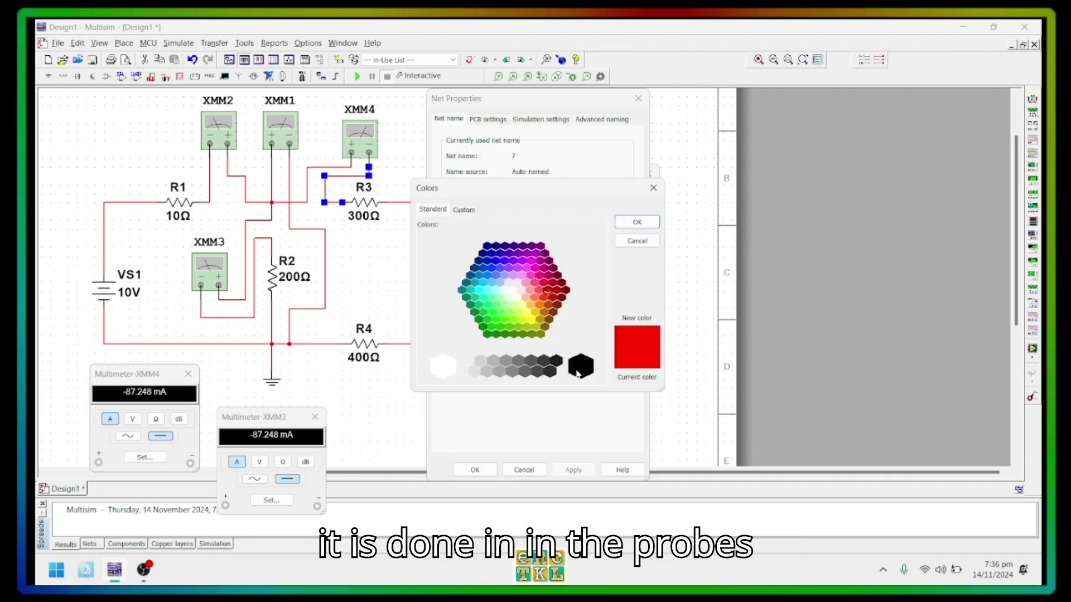
{"action": "left_click", "coordinate": [639, 223]}
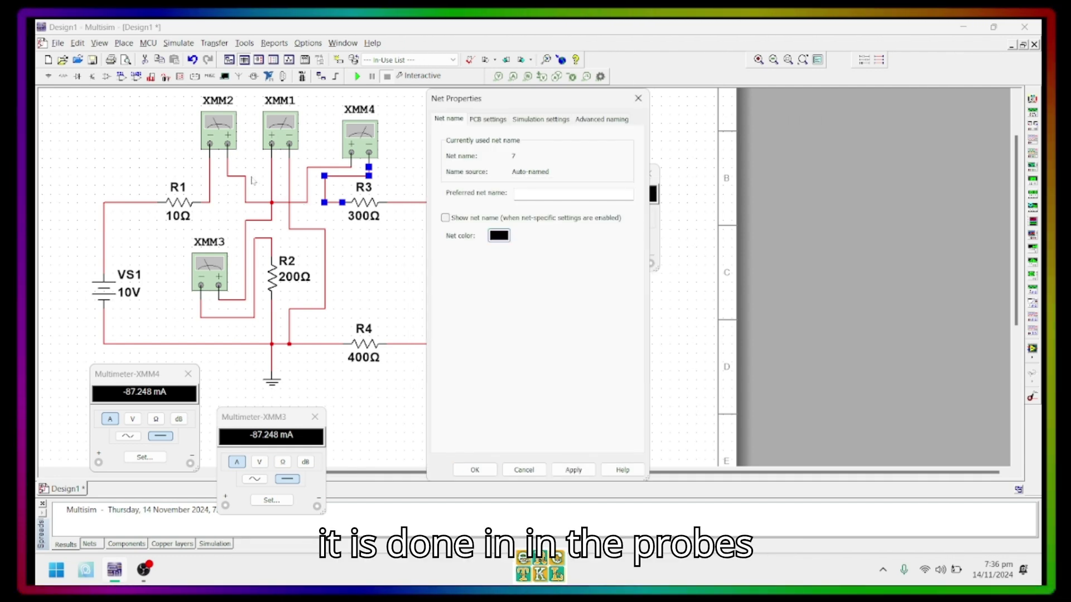
{"action": "left_click", "coordinate": [489, 471]}
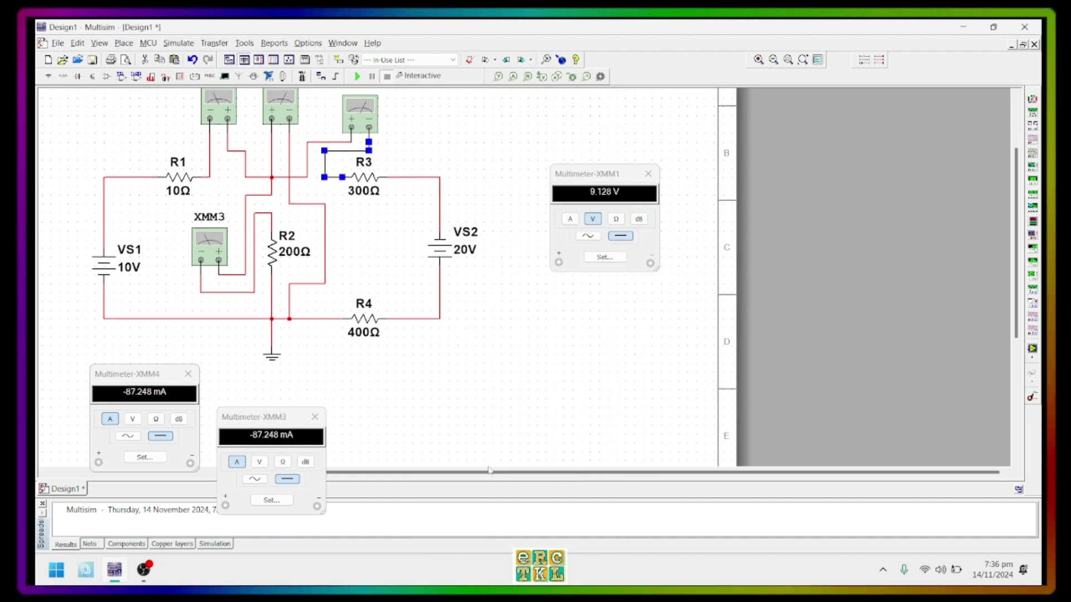
{"action": "left_click", "coordinate": [354, 247]}
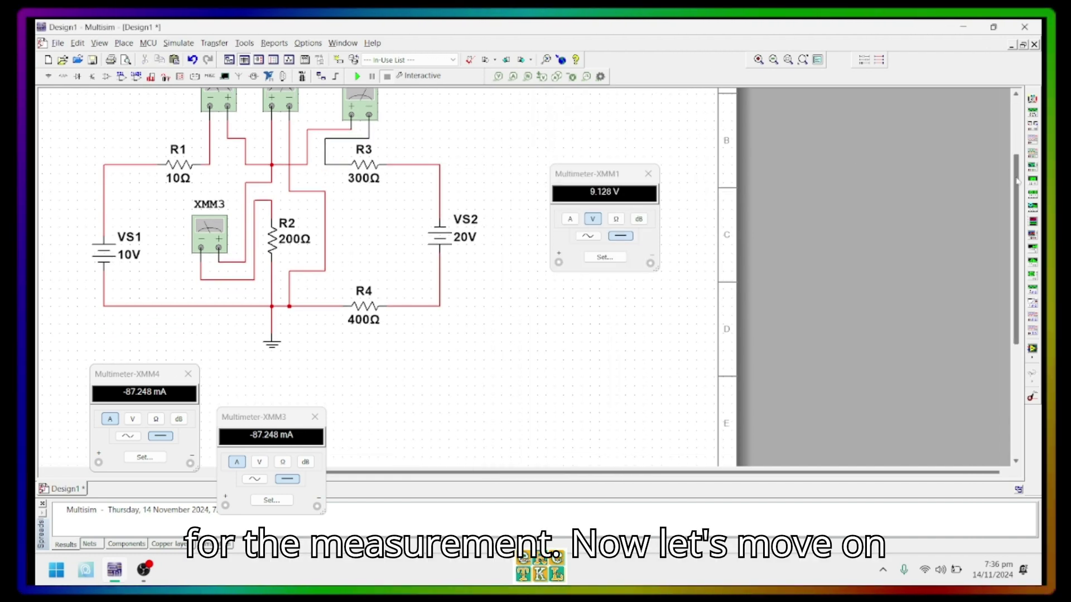
Change the segment color to black on the XMM2-to-R1 wire and on the wire from XMM3's positive terminal to the central junction
{"action": "scroll", "coordinate": [1018, 163], "scroll_direction": "up", "scroll_amount": 2}
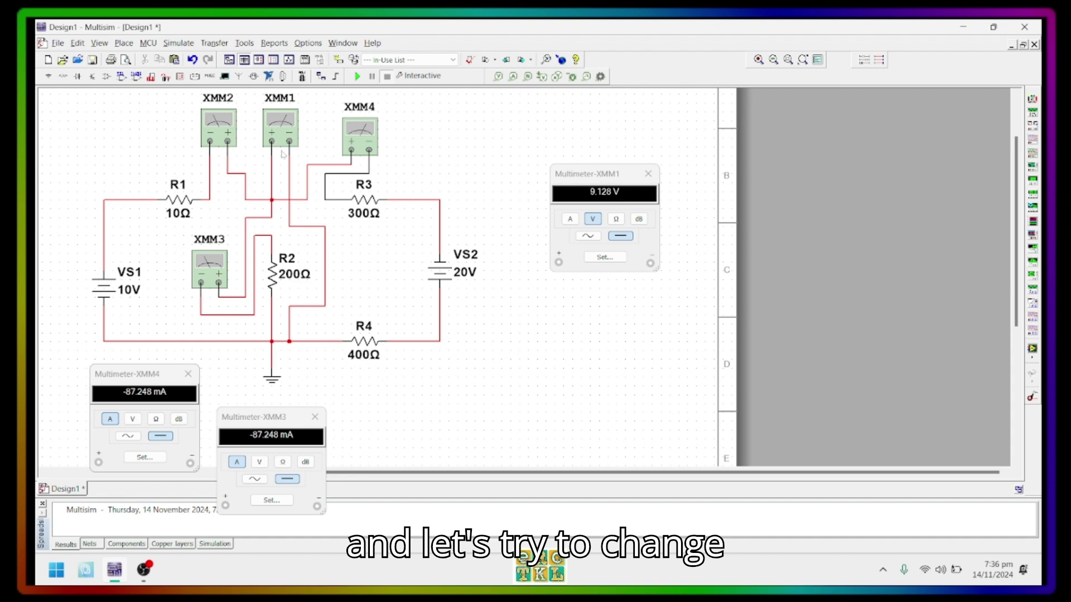
{"action": "right_click", "coordinate": [208, 169]}
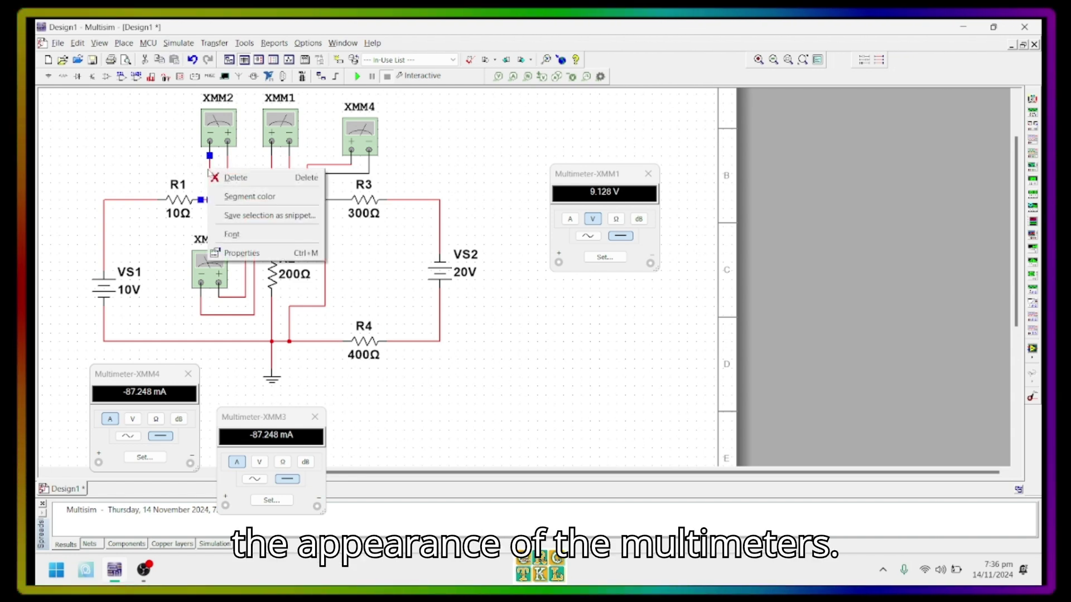
{"action": "left_click", "coordinate": [237, 199]}
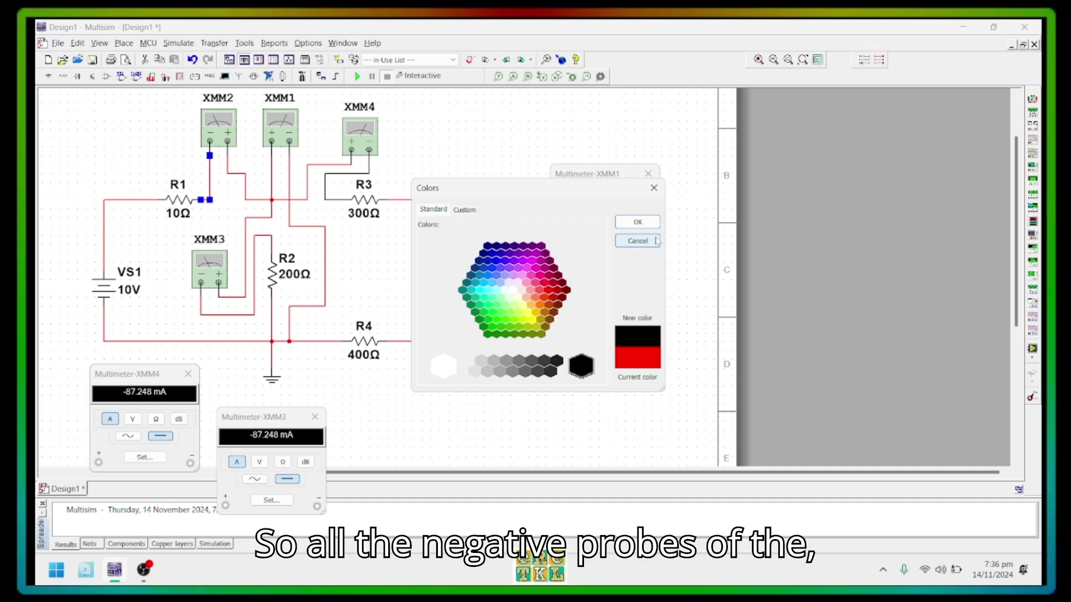
{"action": "left_click", "coordinate": [654, 241]}
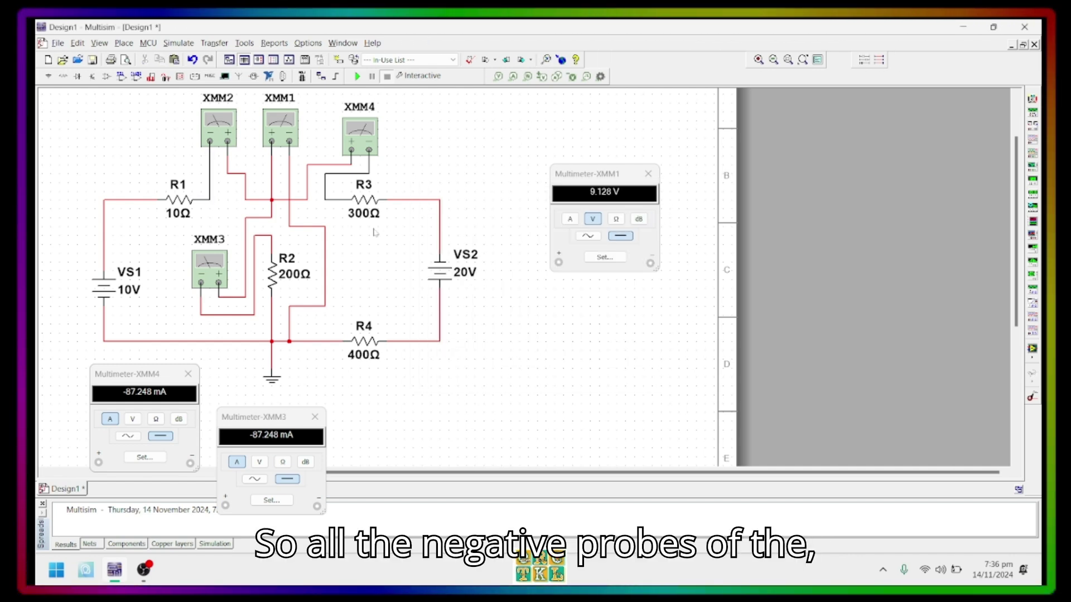
{"action": "right_click", "coordinate": [244, 245]}
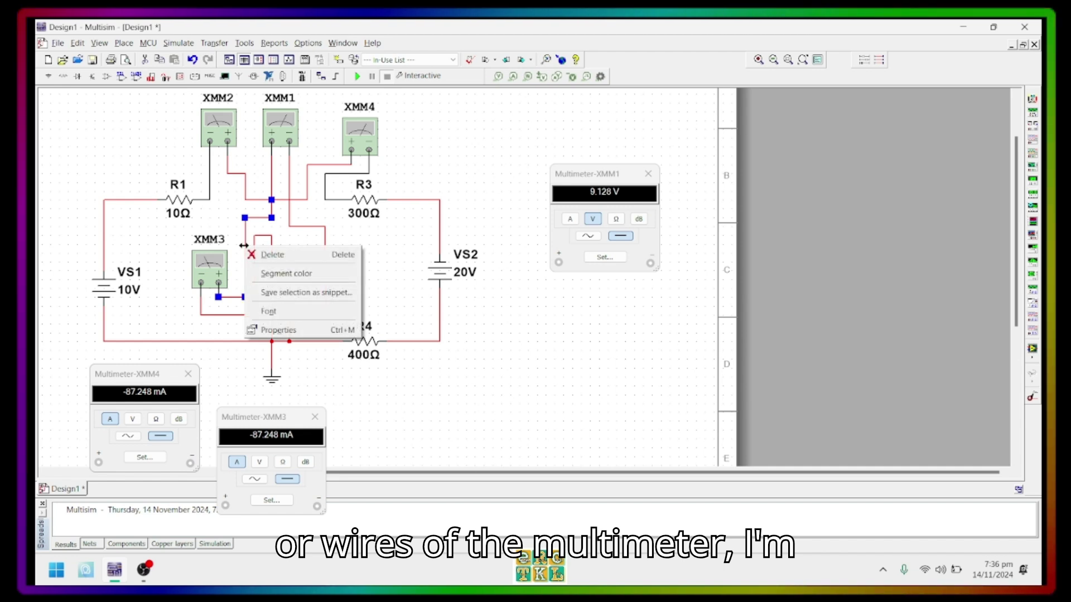
{"action": "left_click", "coordinate": [254, 274]}
{"action": "left_click", "coordinate": [580, 369]}
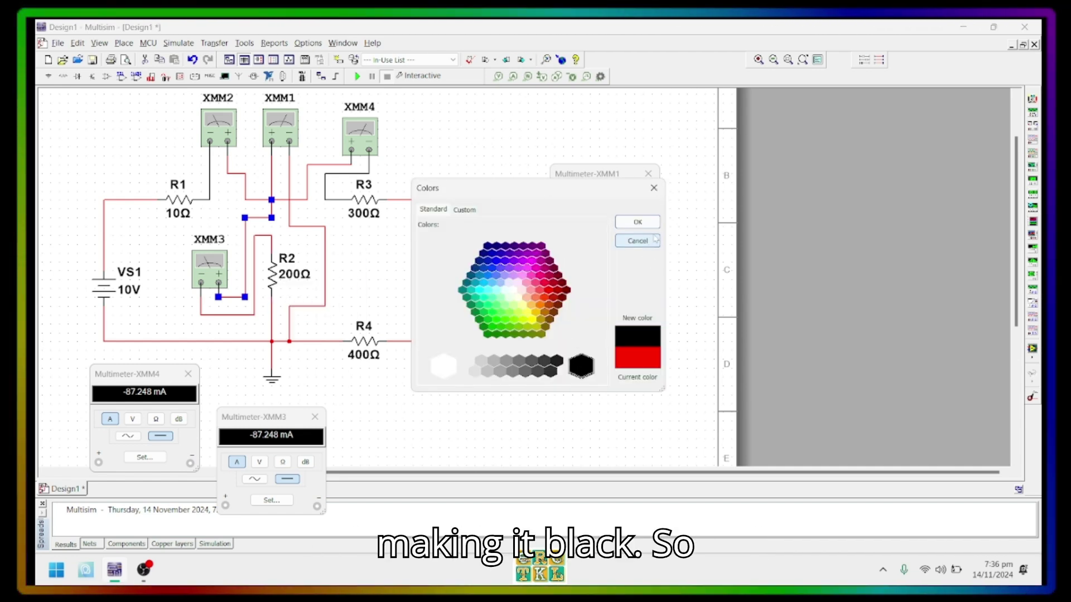
{"action": "left_click", "coordinate": [638, 222]}
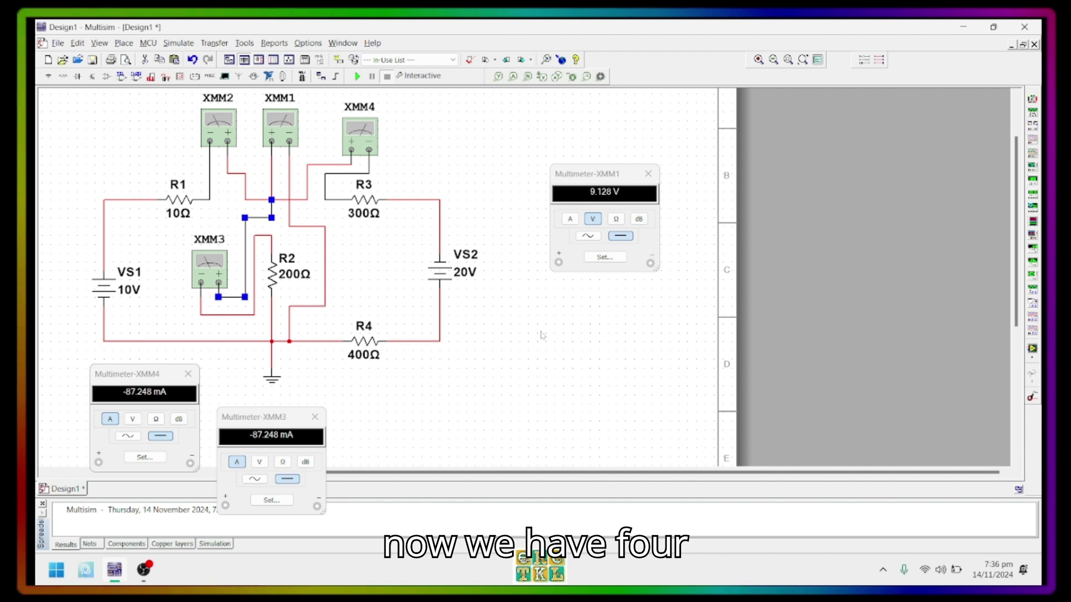
Replace the XMM1 window with the XMM2, XMM3 and XMM4 windows side by side below the circuit, and run the simulation
{"action": "left_click", "coordinate": [648, 174]}
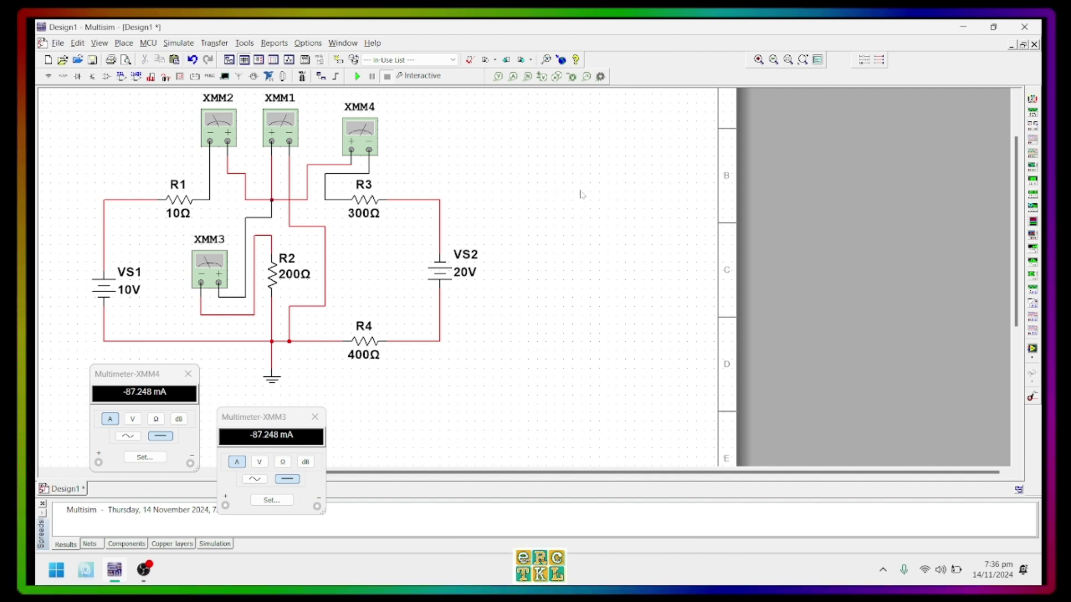
{"action": "left_click", "coordinate": [373, 158]}
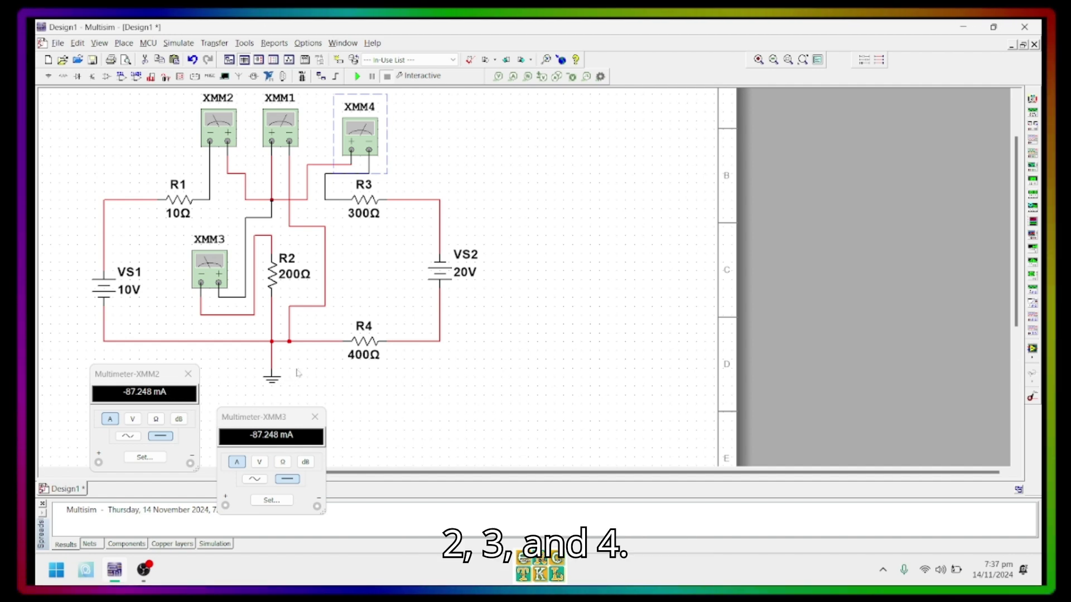
{"action": "left_click_drag", "start_coordinate": [428, 418], "coordinate": [458, 397]}
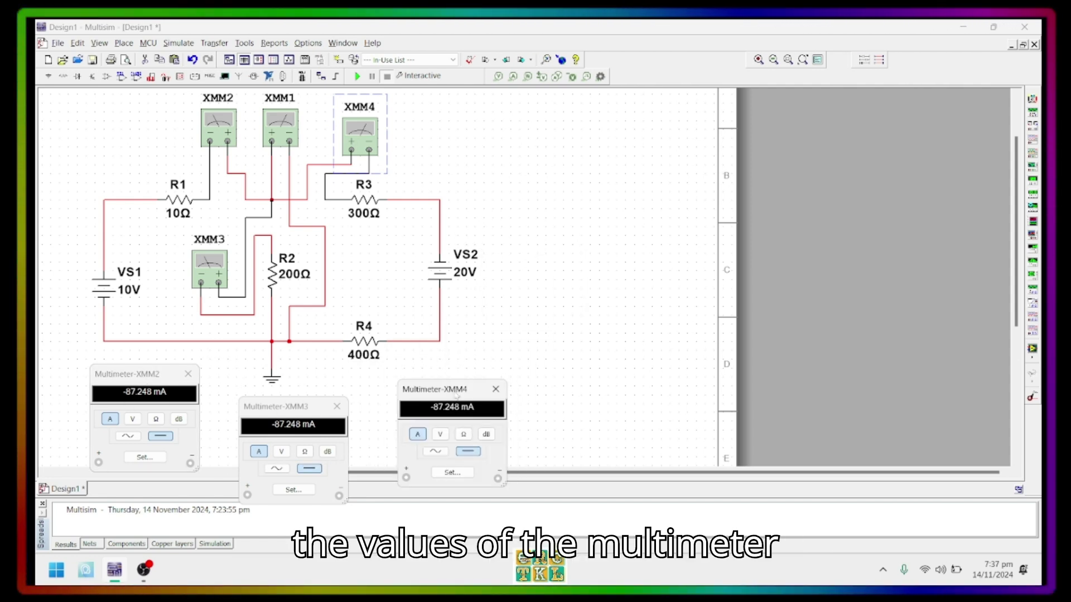
{"action": "left_click", "coordinate": [357, 76]}
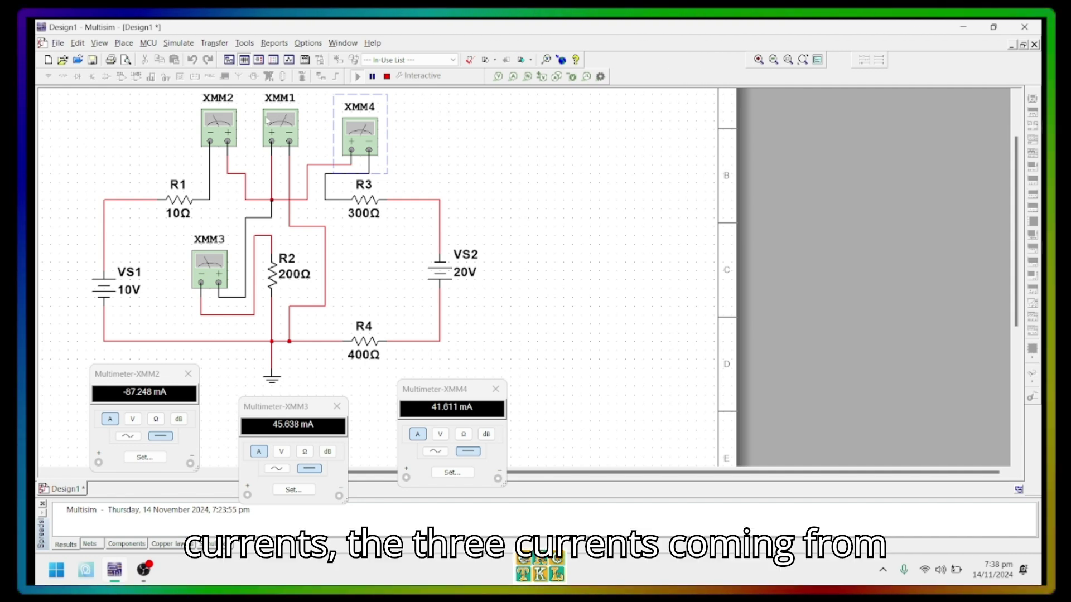
Reopen the XMM1 window, move it to the right of the circuit, and stop the simulation
{"action": "double_click", "coordinate": [280, 128]}
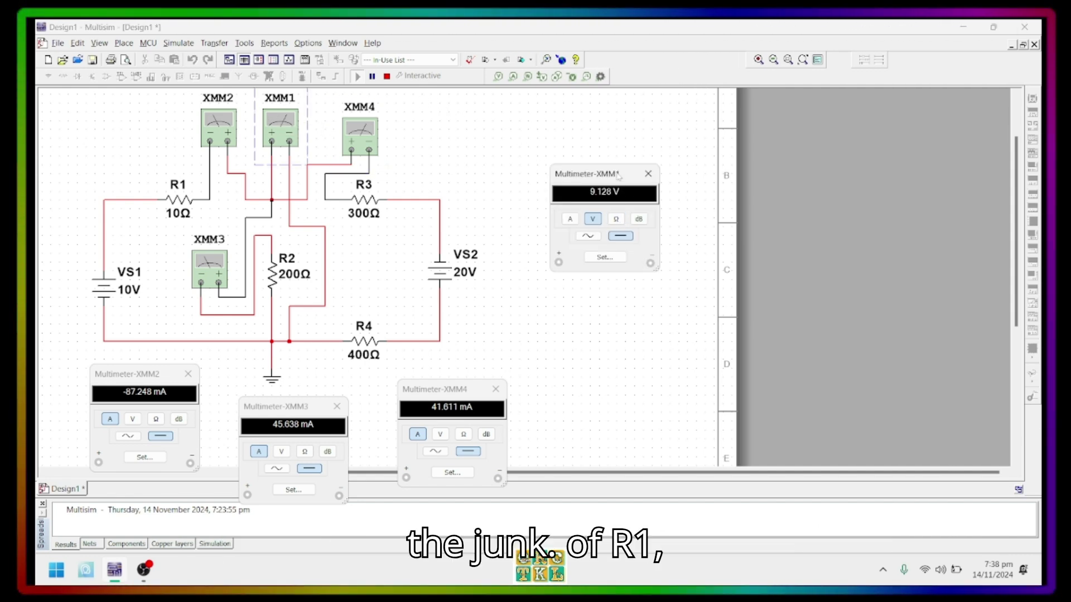
{"action": "left_click_drag", "start_coordinate": [539, 129], "coordinate": [536, 126]}
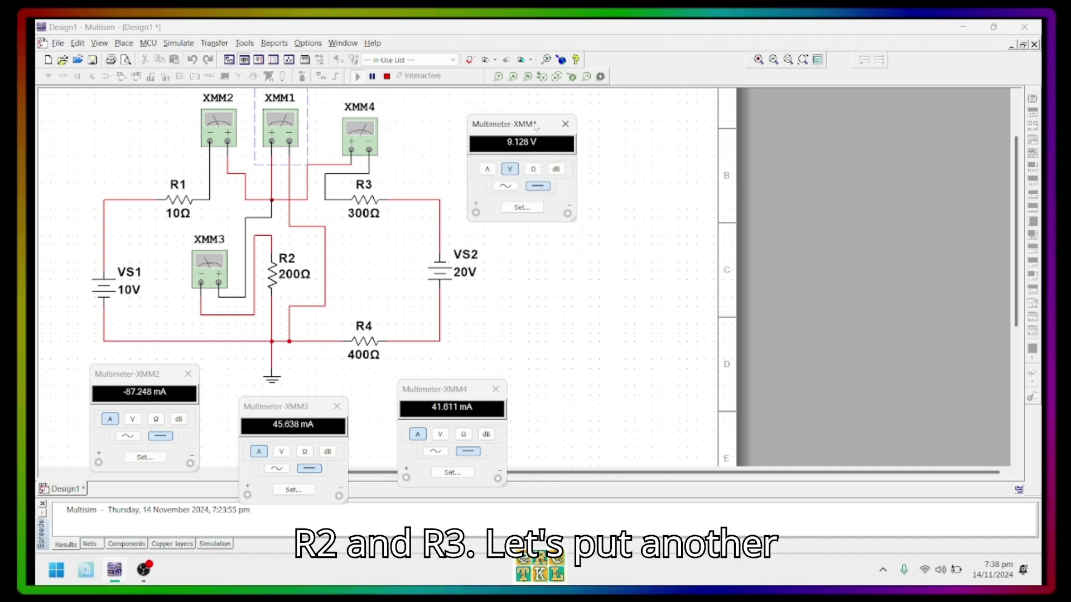
{"action": "left_click", "coordinate": [386, 76]}
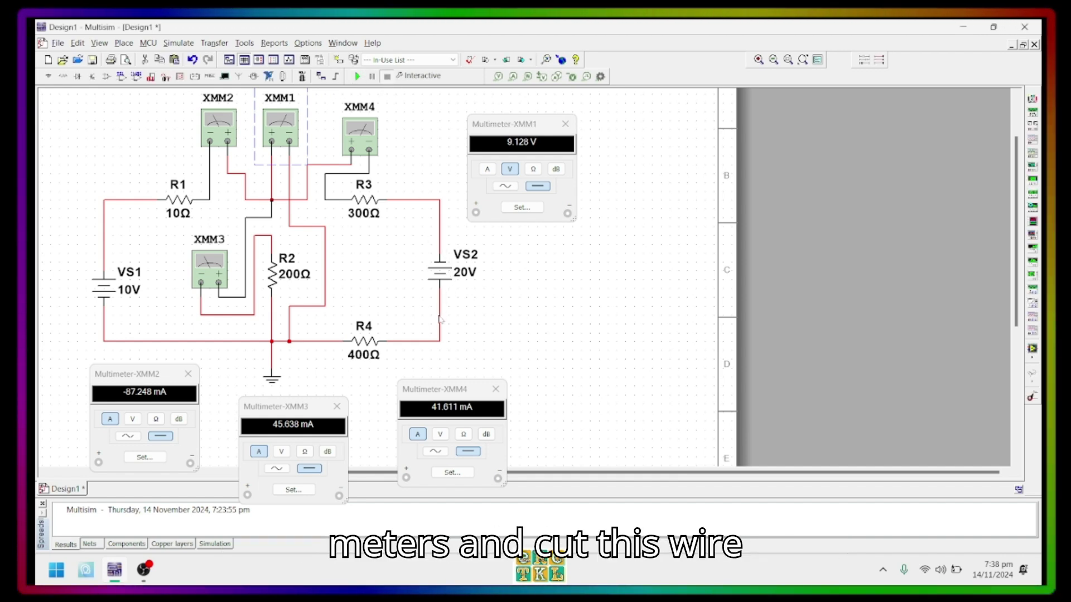
{"action": "left_click_drag", "start_coordinate": [533, 132], "coordinate": [698, 124]}
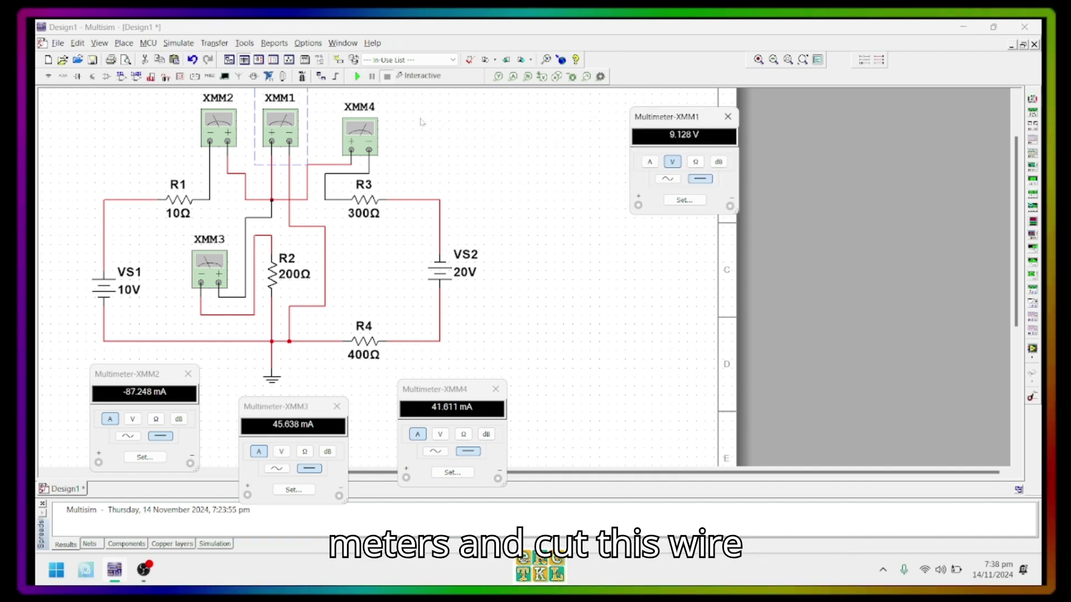
Copy XMM4 and paste two copies, one above VS2 and one to the right of VS2
{"action": "left_click", "coordinate": [373, 134]}
{"action": "right_click", "coordinate": [372, 133]}
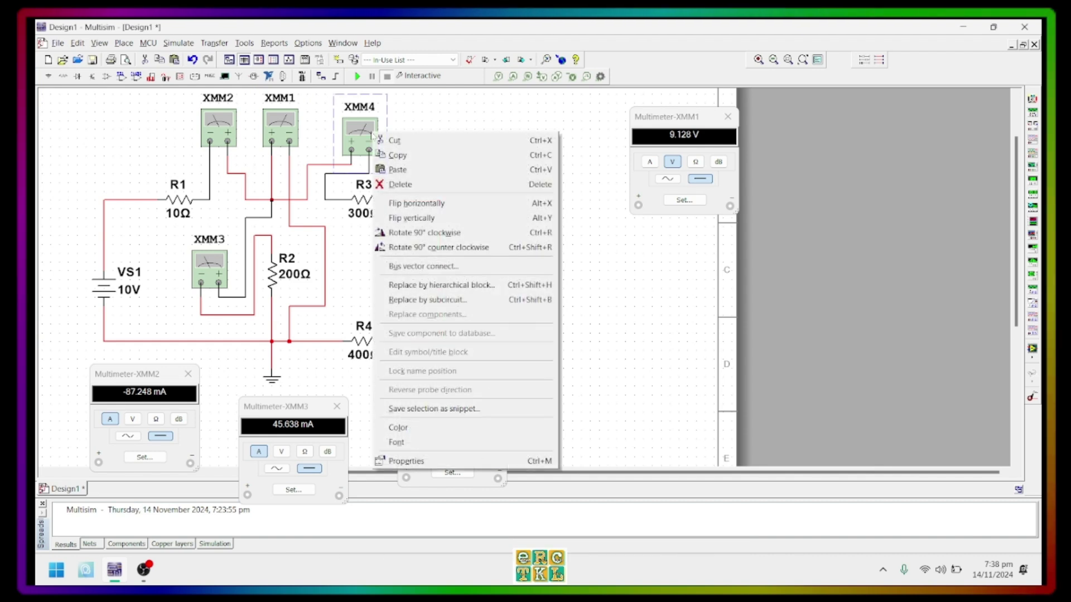
{"action": "left_click", "coordinate": [409, 155]}
{"action": "right_click", "coordinate": [403, 141]}
{"action": "key", "text": "Escape"}
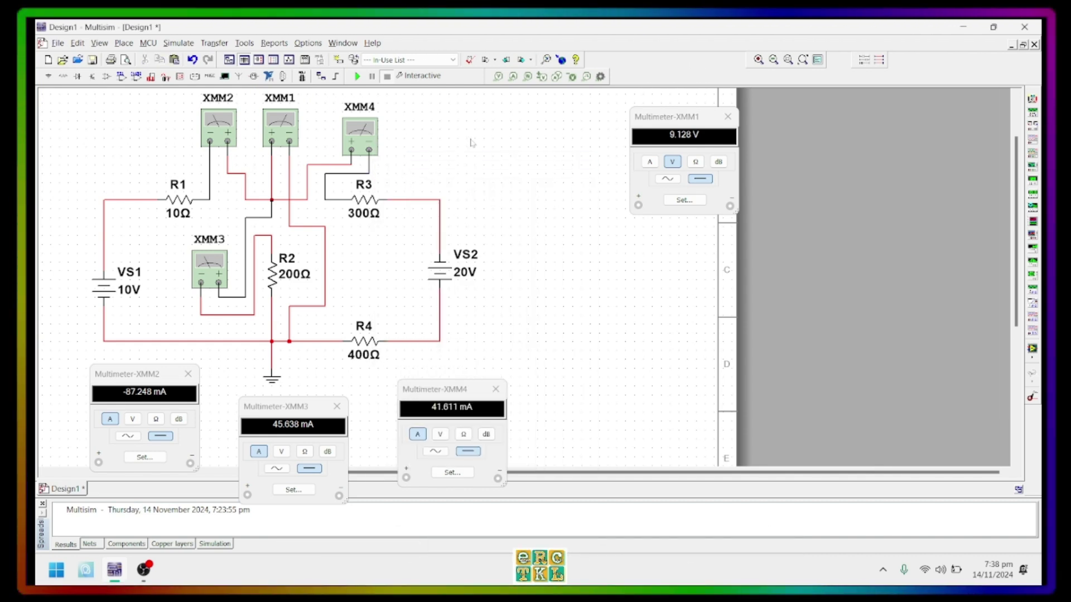
{"action": "right_click", "coordinate": [472, 143]}
{"action": "left_click", "coordinate": [536, 265]}
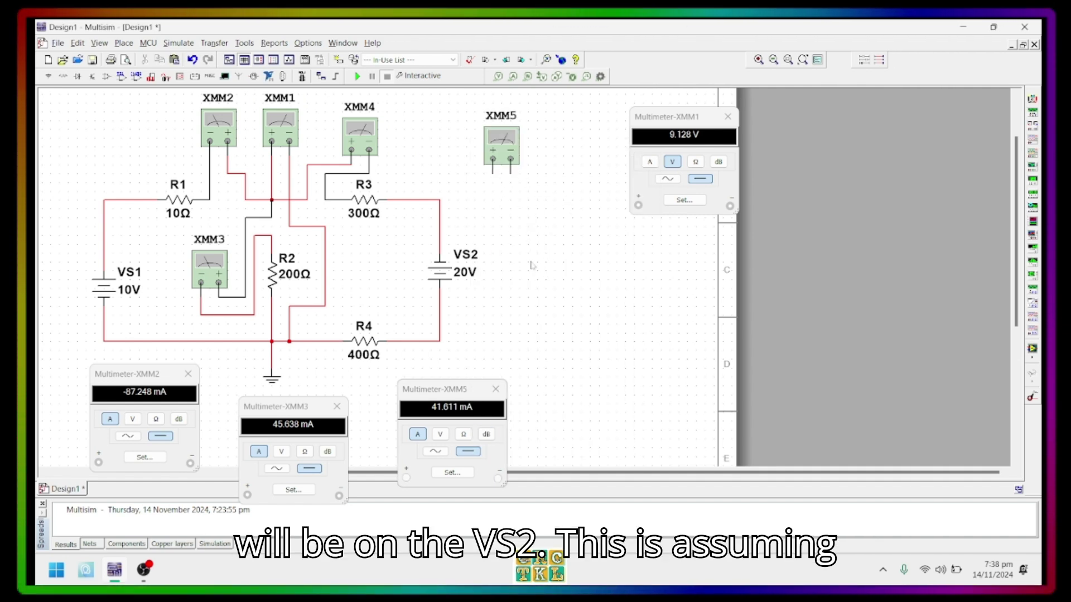
{"action": "right_click", "coordinate": [531, 265]}
{"action": "left_click", "coordinate": [557, 139]}
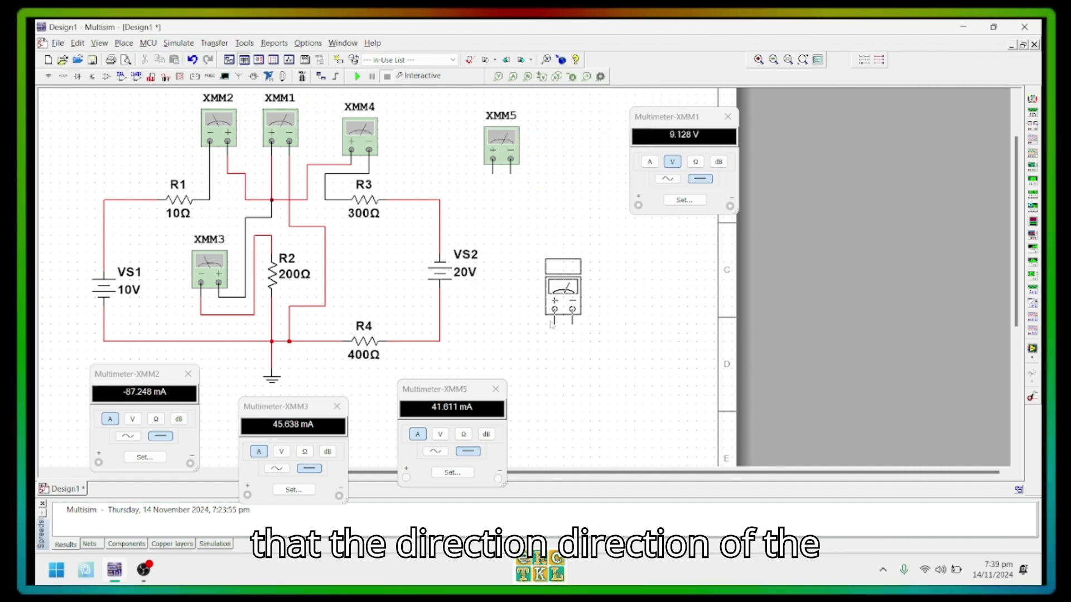
{"action": "left_click", "coordinate": [551, 324]}
Replace the wire between R3 and VS2 with XMM5 in series, positive terminal at R3 and negative at VS2
{"action": "left_click", "coordinate": [423, 200]}
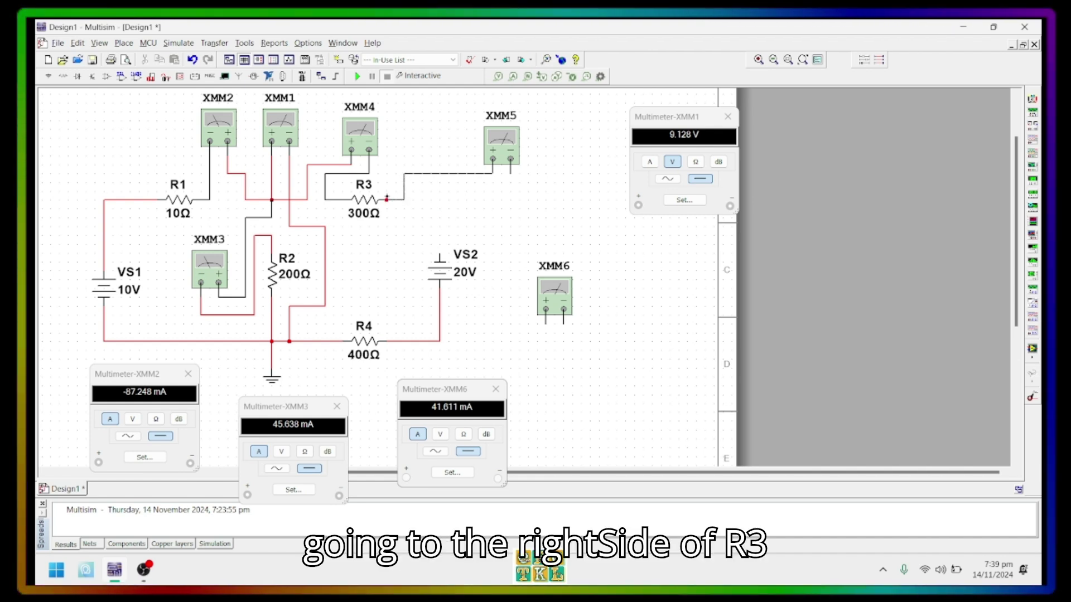
{"action": "left_click", "coordinate": [386, 198]}
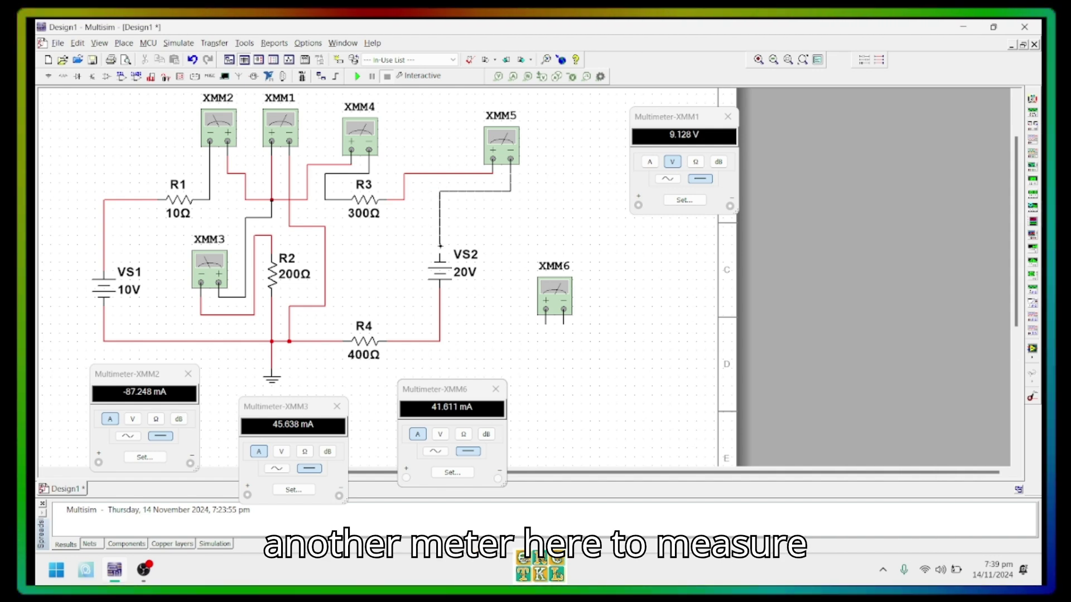
{"action": "left_click", "coordinate": [440, 253]}
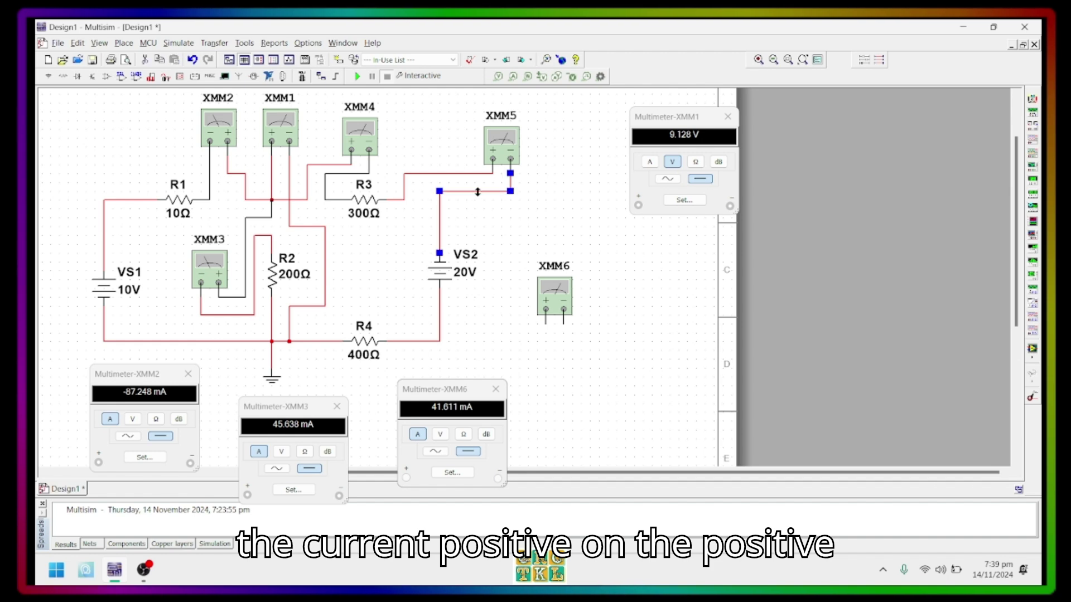
Set the net color of the wire between XMM5's negative terminal and VS2 to black
{"action": "double_click", "coordinate": [479, 191]}
{"action": "left_click", "coordinate": [500, 235]}
{"action": "left_click", "coordinate": [580, 365]}
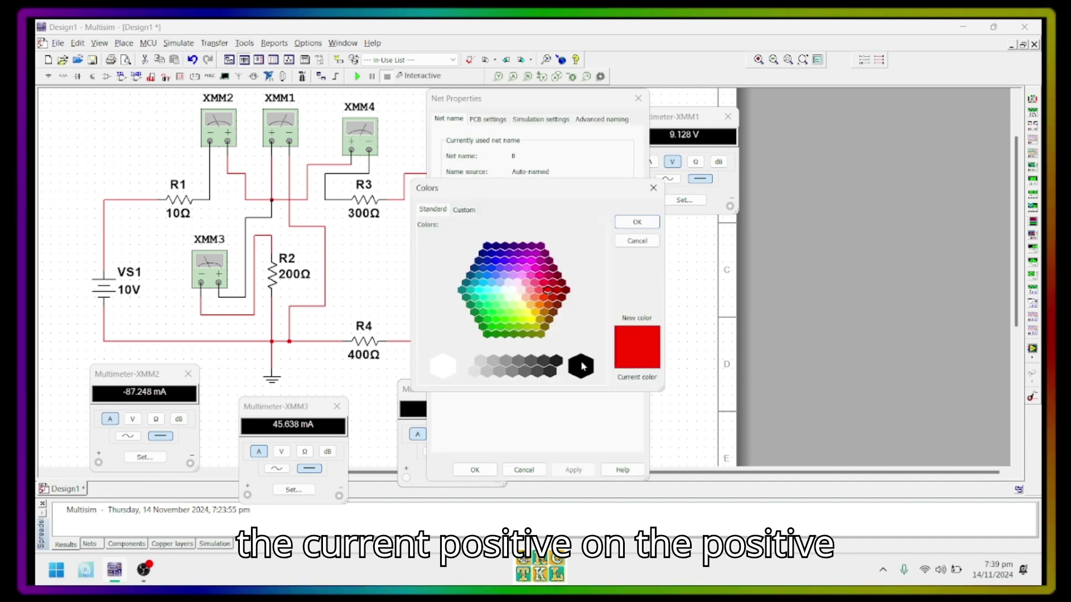
{"action": "left_click", "coordinate": [637, 222]}
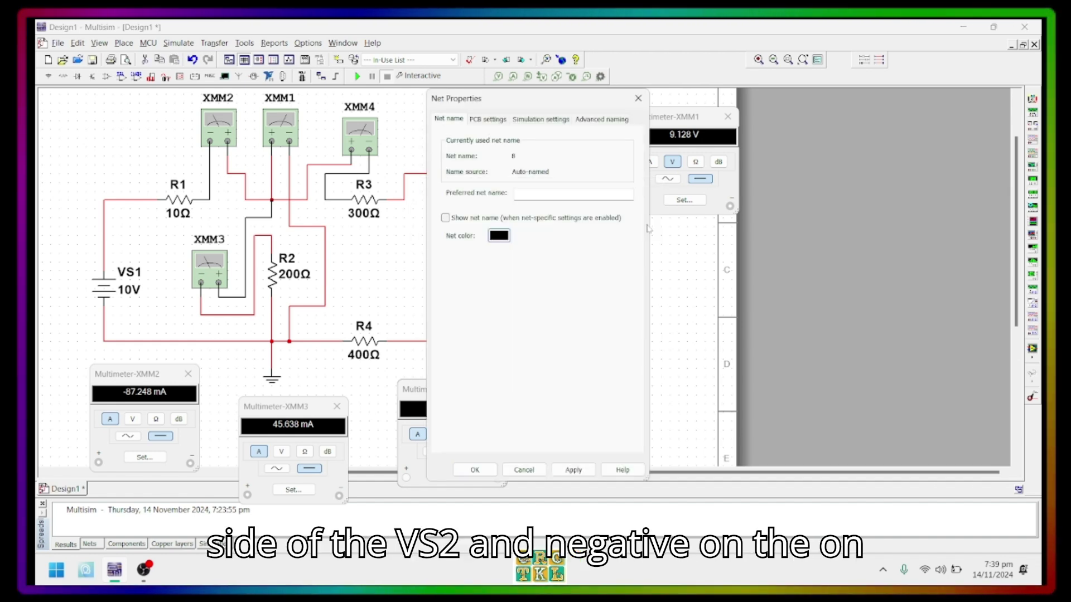
{"action": "left_click", "coordinate": [574, 469]}
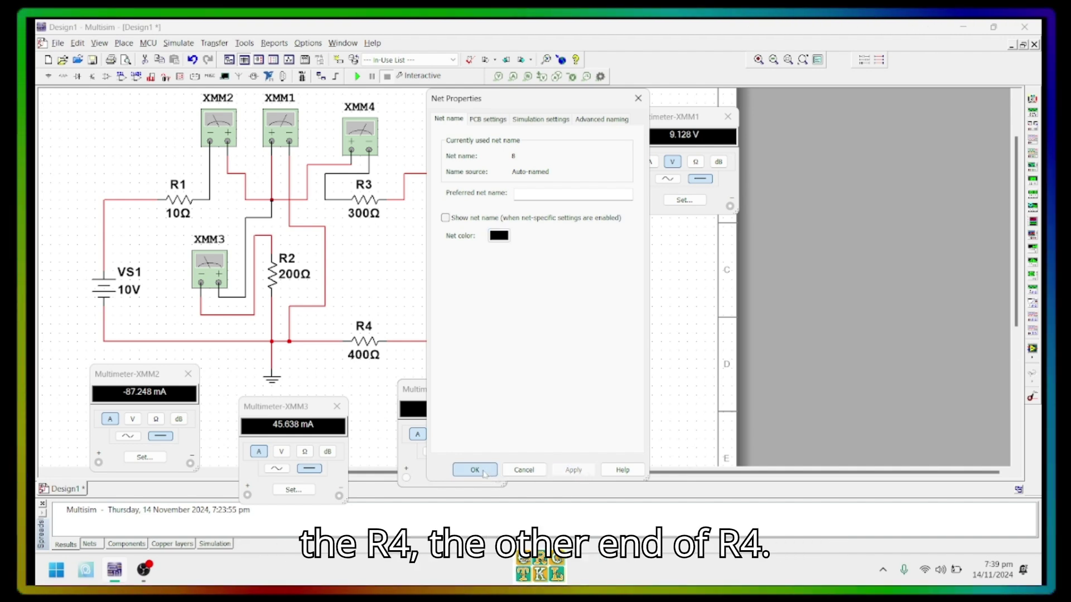
{"action": "left_click", "coordinate": [475, 469]}
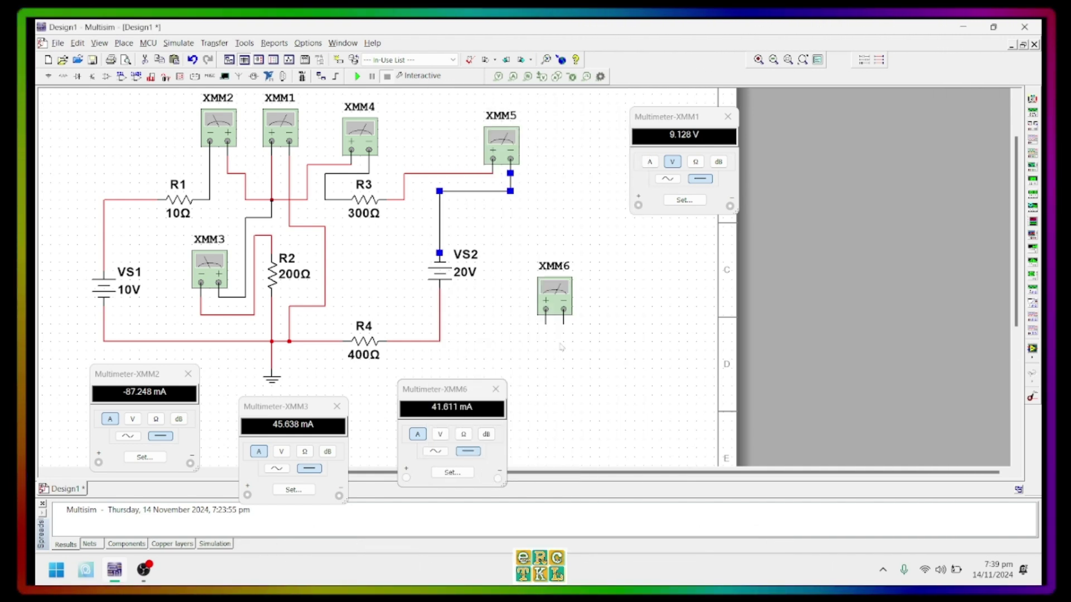
Move XMM6 closer to VS2 and replace the wire between VS2 and R4 with it in series, positive at VS2 and negative at R4
{"action": "left_click", "coordinate": [561, 293]}
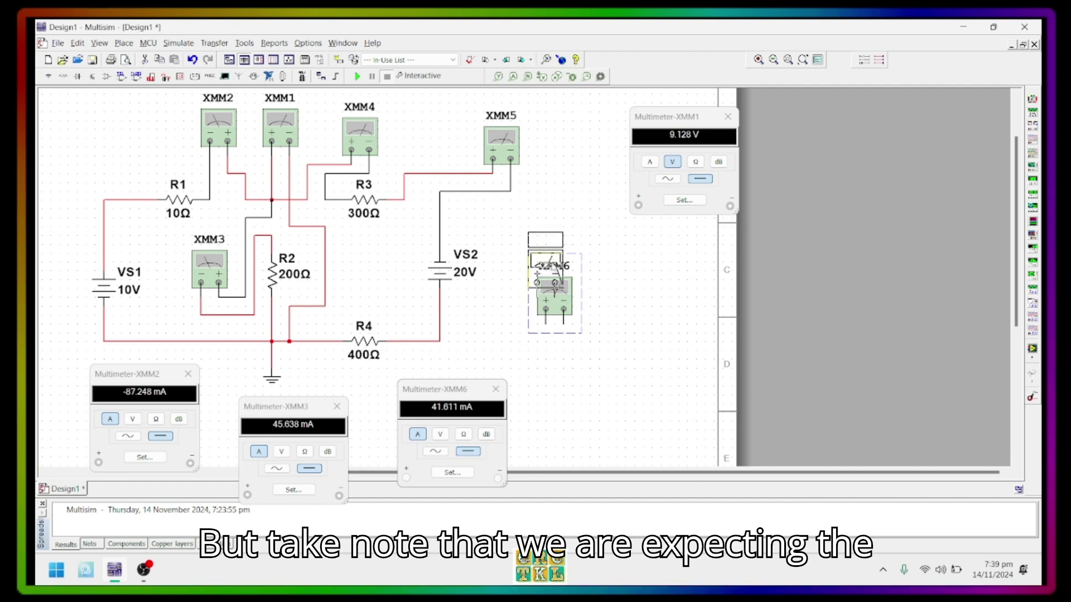
{"action": "left_click", "coordinate": [442, 322]}
{"action": "key", "text": "Delete"}
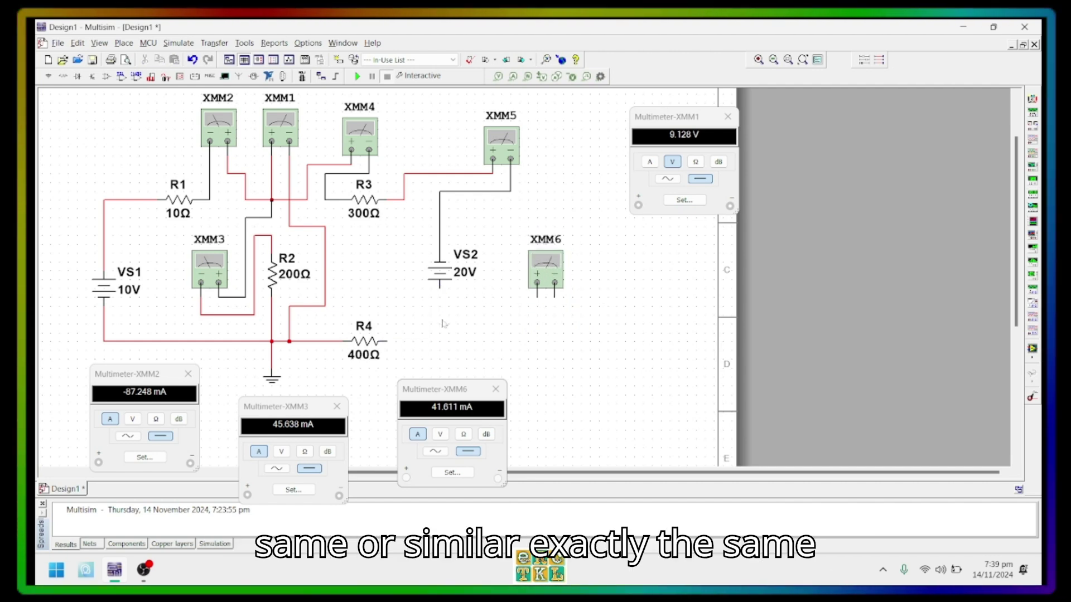
{"action": "left_click", "coordinate": [536, 297]}
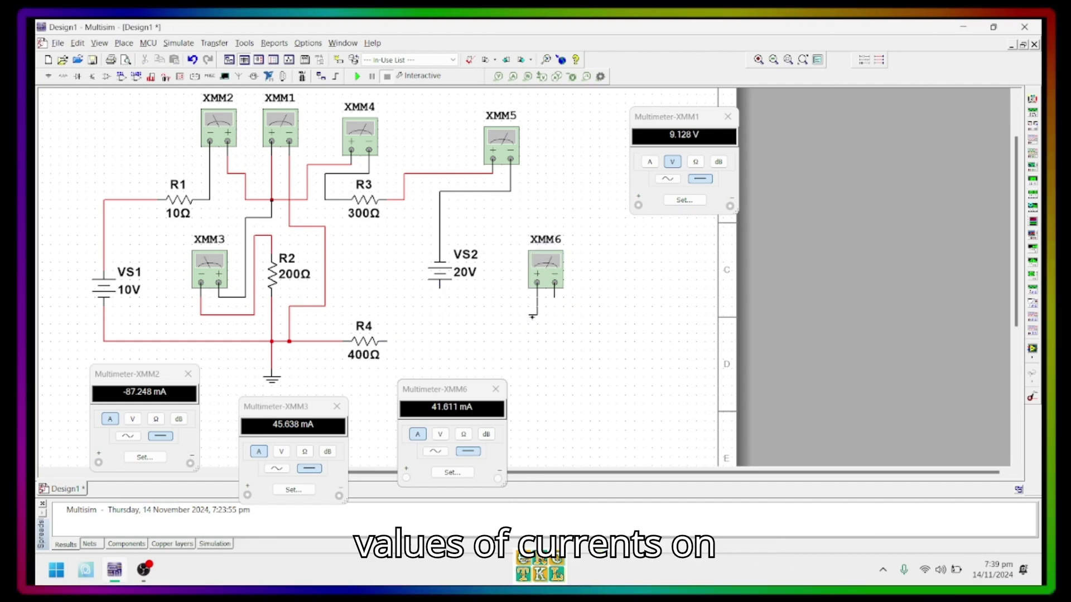
{"action": "left_click", "coordinate": [440, 289]}
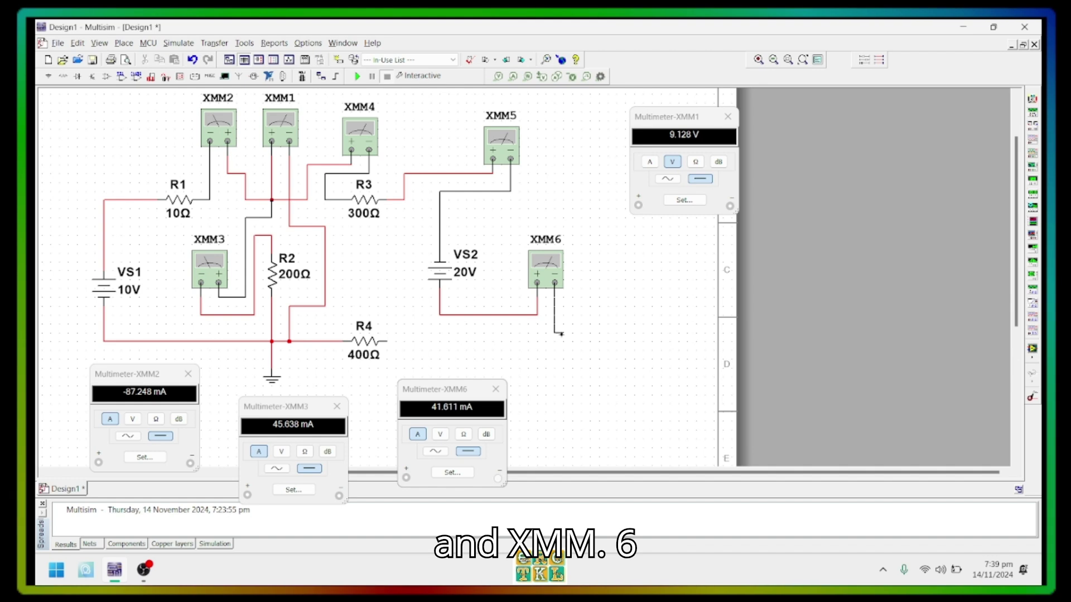
{"action": "key", "text": "Escape"}
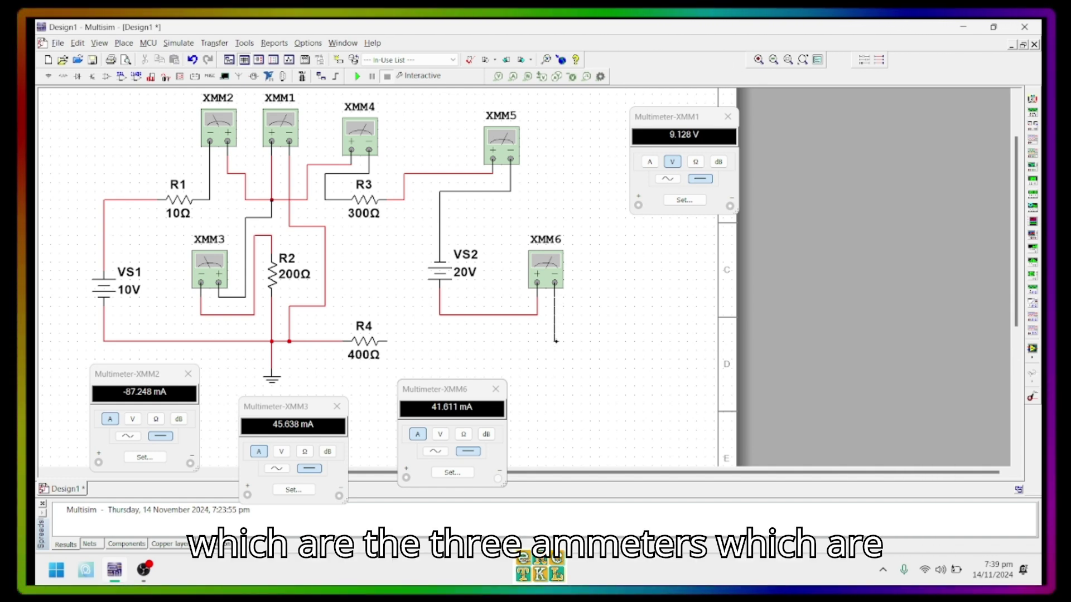
{"action": "key", "text": "Escape"}
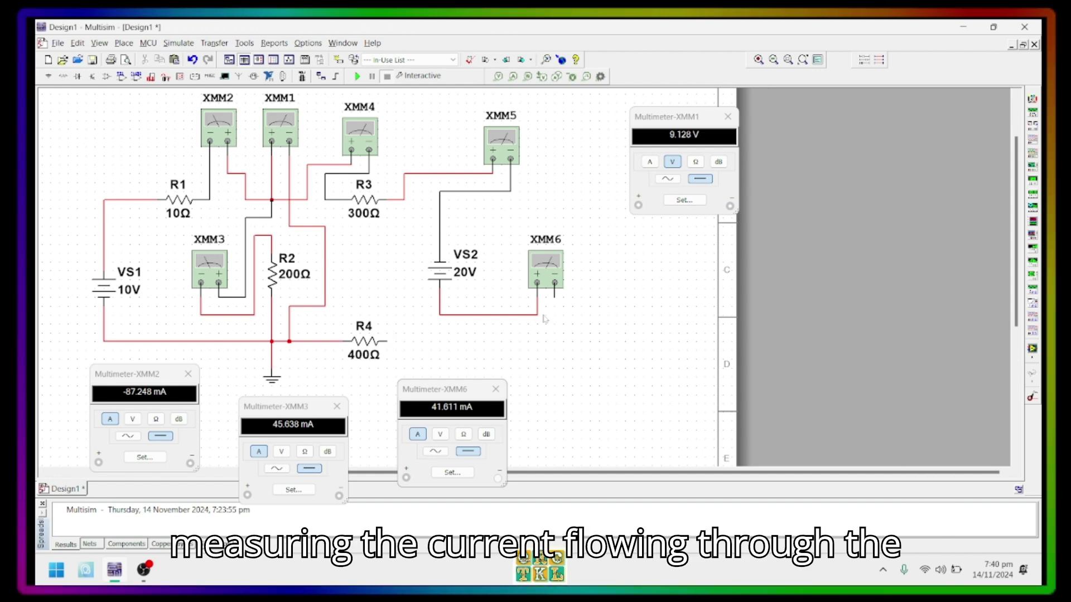
{"action": "left_click", "coordinate": [387, 341]}
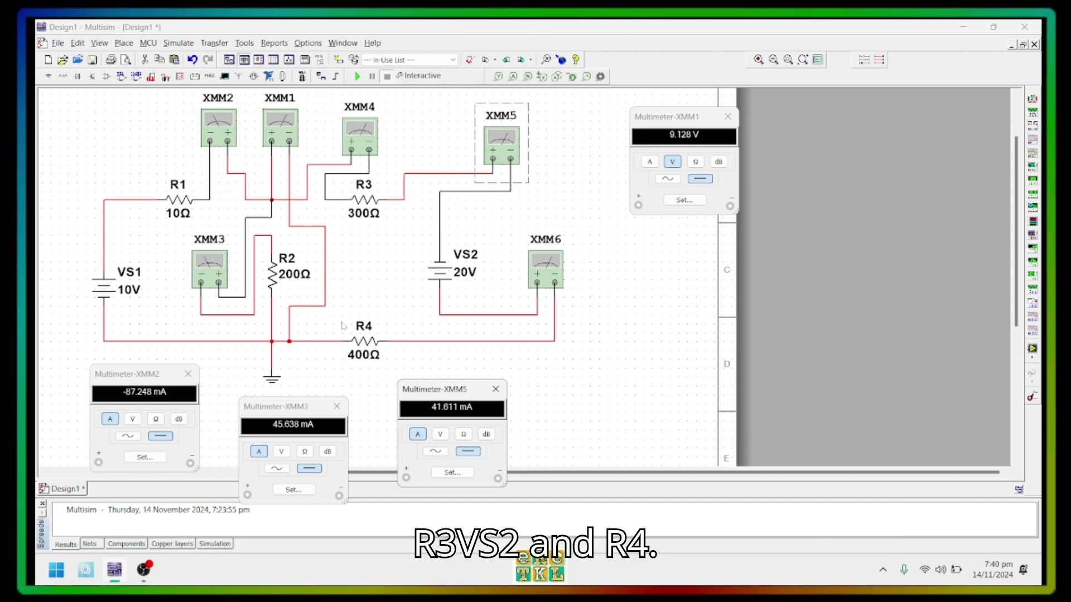
Separate the stacked XMM5 and XMM6 windows, placing XMM5 beside XMM4 and XMM6 below XMM1, and run the simulation
{"action": "left_click_drag", "start_coordinate": [558, 397], "coordinate": [559, 397]}
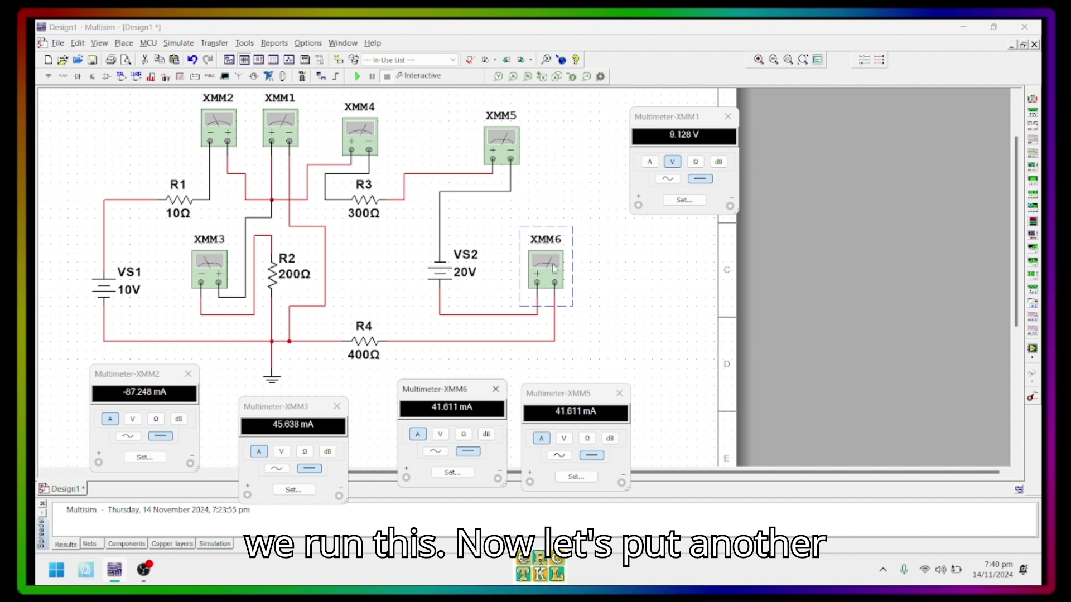
{"action": "left_click_drag", "start_coordinate": [592, 395], "coordinate": [680, 256]}
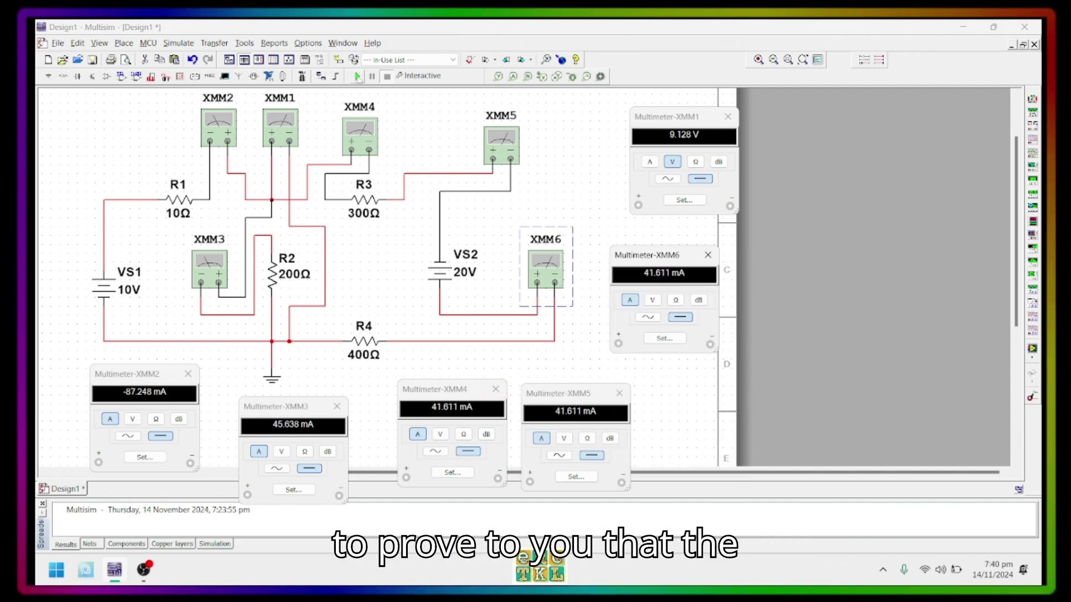
{"action": "left_click", "coordinate": [357, 77]}
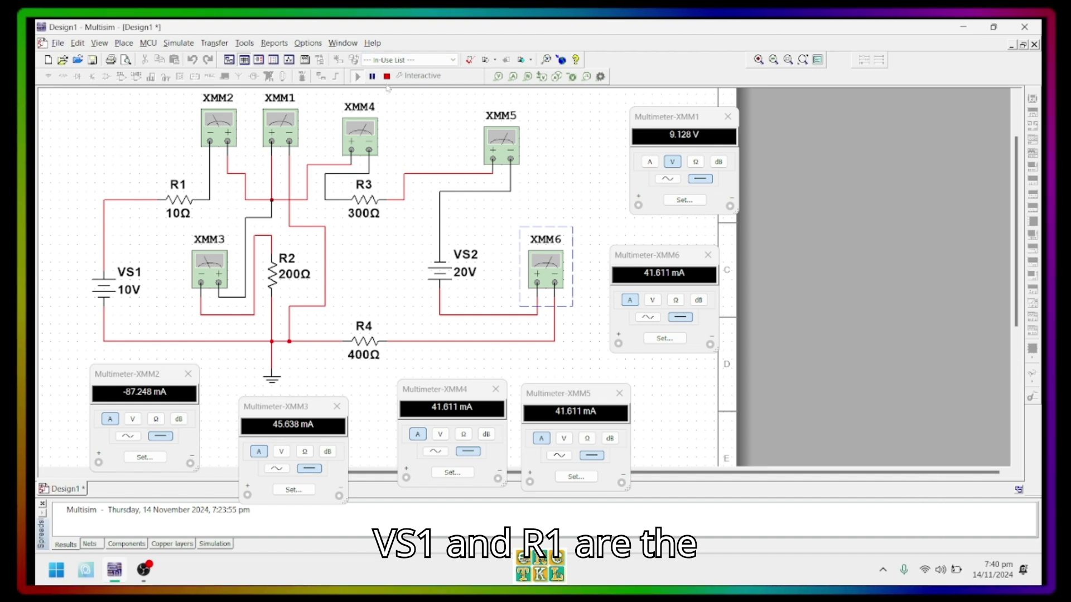
Stop the simulation, copy XMM2, and paste the copy beside VS1
{"action": "right_click", "coordinate": [210, 141]}
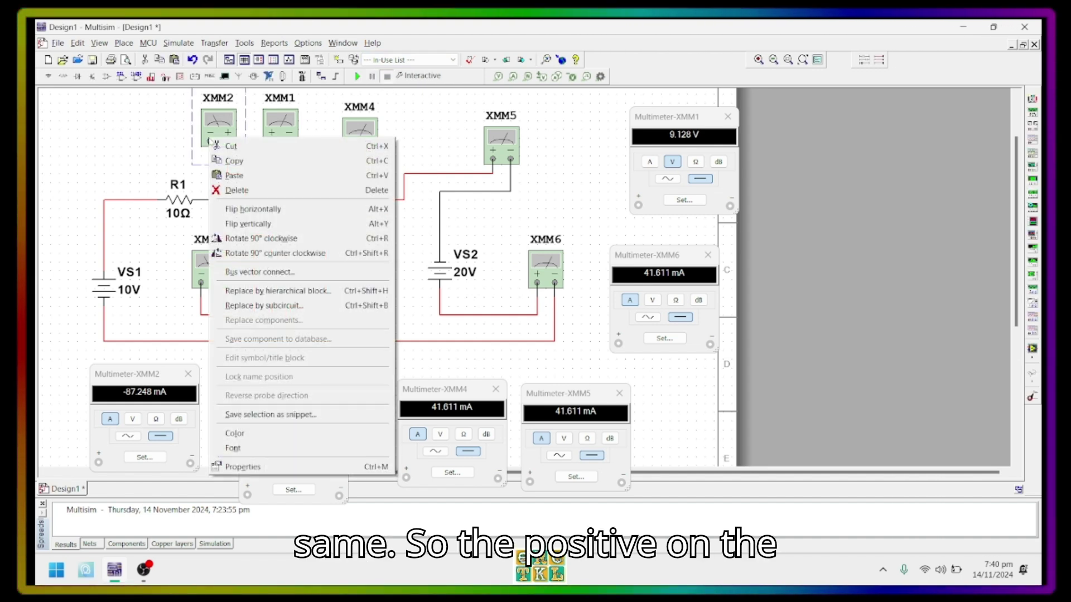
{"action": "left_click", "coordinate": [89, 149]}
{"action": "right_click", "coordinate": [89, 150]}
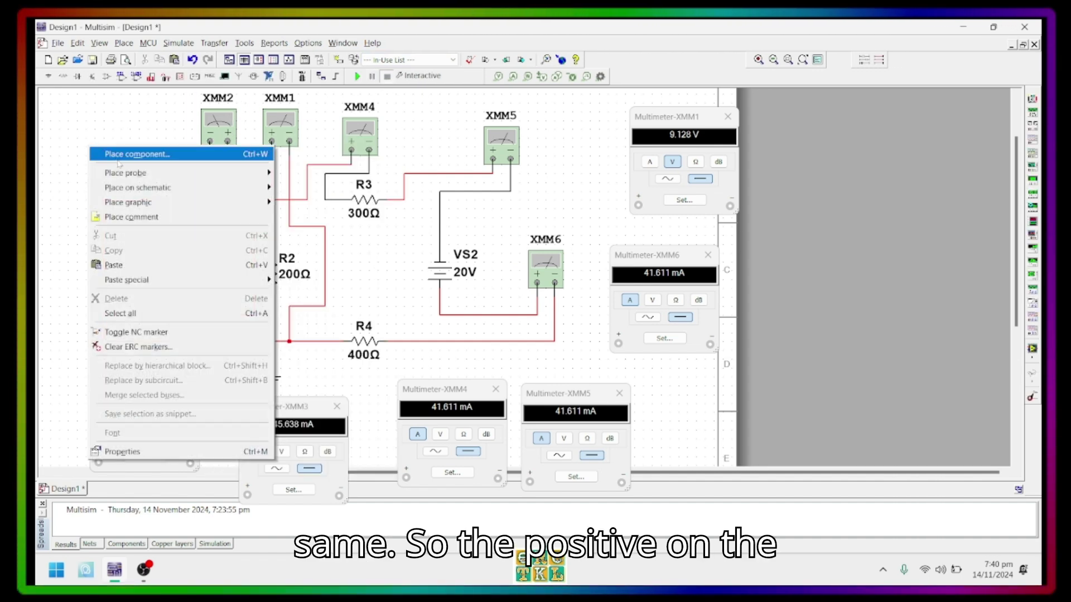
{"action": "left_click", "coordinate": [114, 264]}
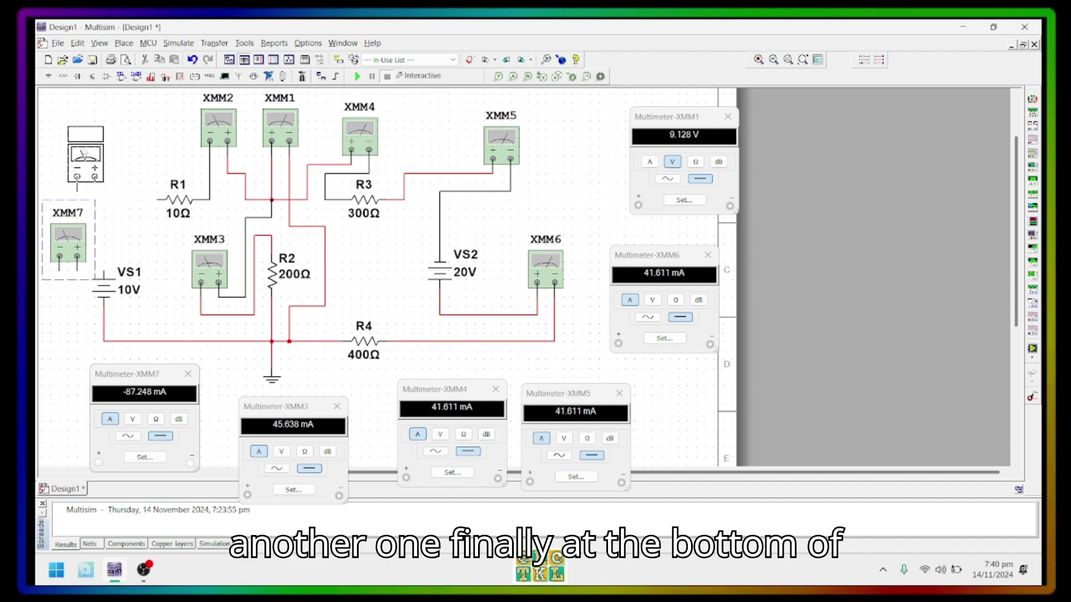
Move XMM7 above VS1 and wire it in series between VS1 and R1, positive terminal at R1 and negative at VS1
{"action": "left_click_drag", "start_coordinate": [72, 225], "coordinate": [91, 140]}
{"action": "left_click", "coordinate": [96, 183]}
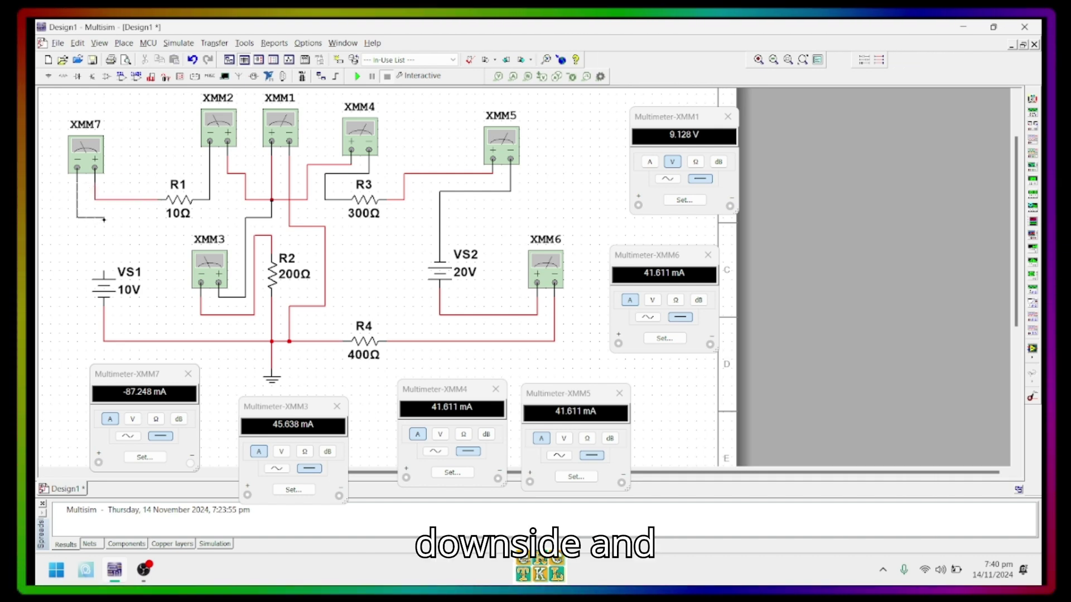
{"action": "left_click", "coordinate": [104, 265]}
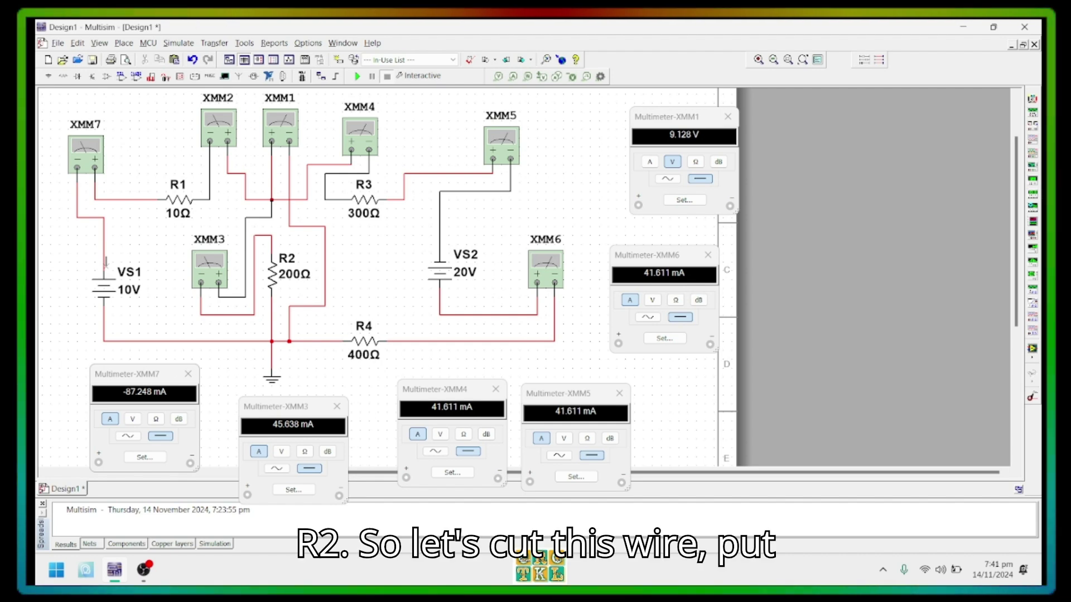
Copy XMM7 and paste the copy to the left of VS1
{"action": "right_click", "coordinate": [86, 143]}
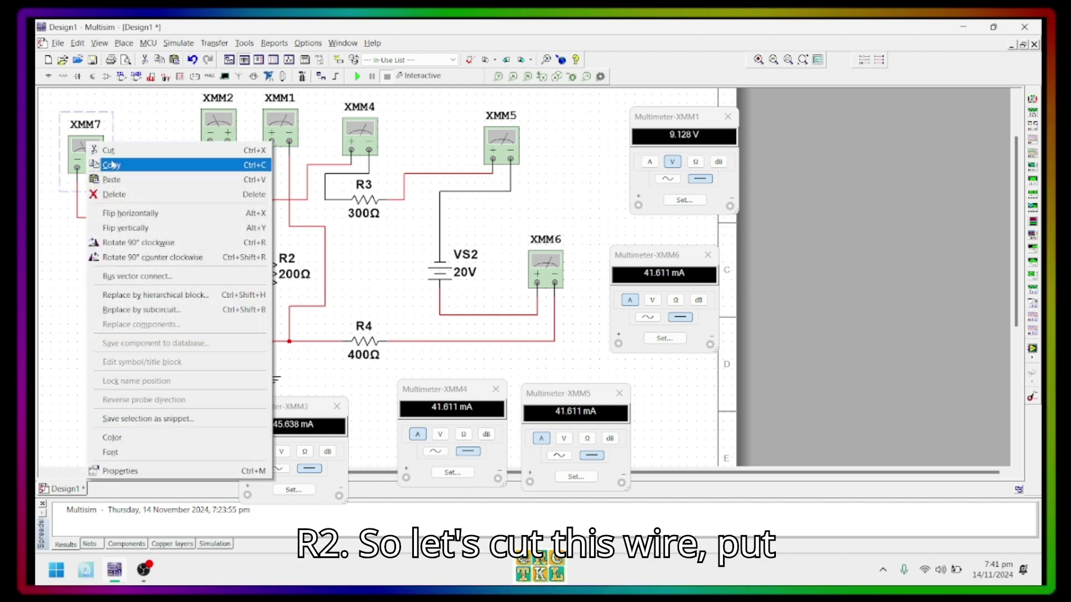
{"action": "key", "text": "Escape"}
{"action": "right_click", "coordinate": [56, 287]}
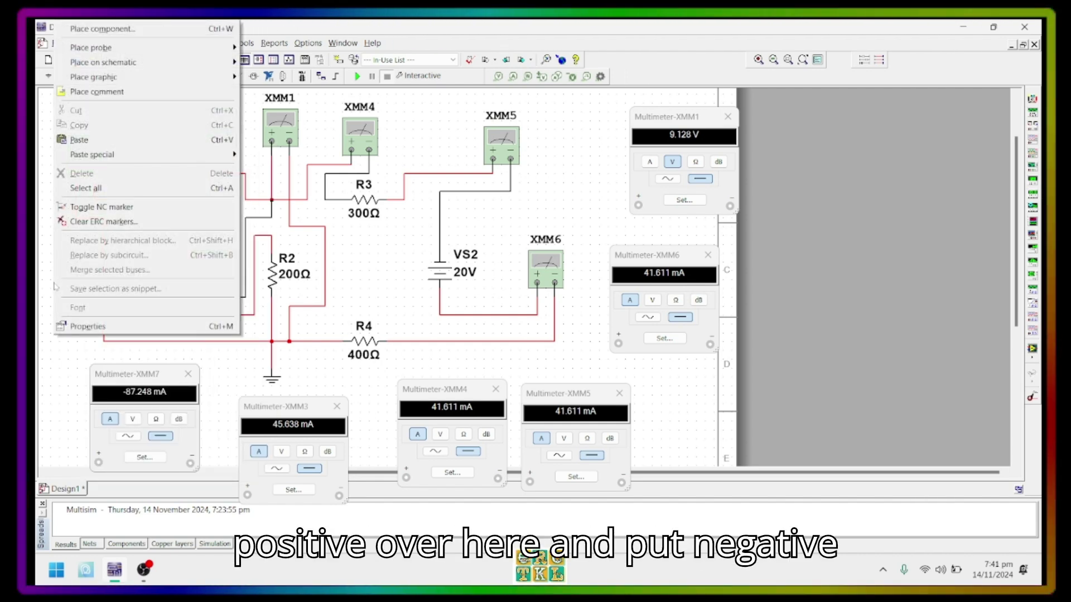
{"action": "mouse_move", "coordinate": [84, 154]}
{"action": "left_click", "coordinate": [301, 167]}
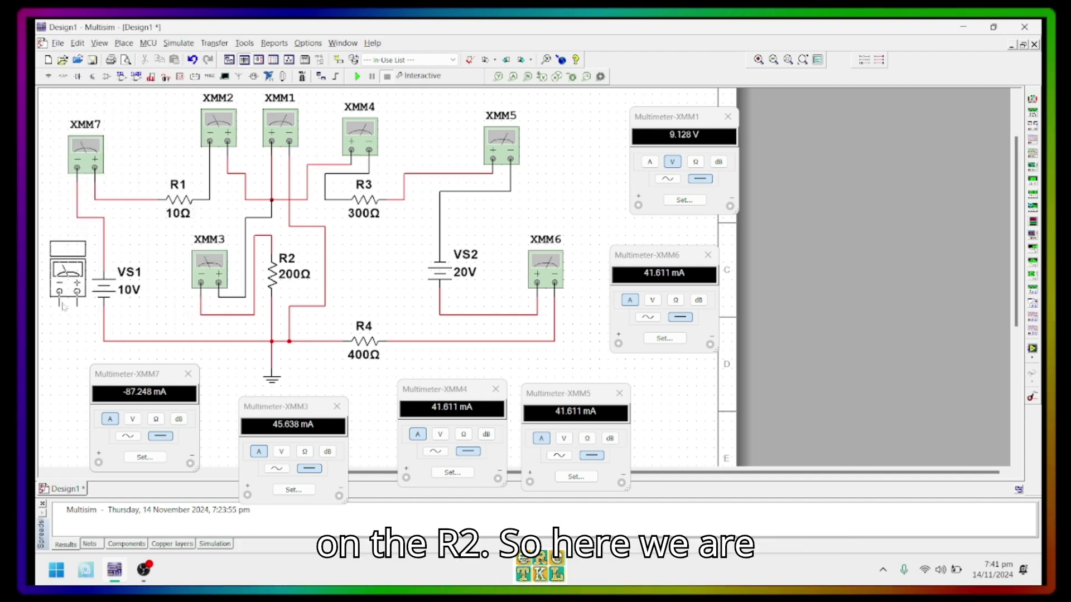
{"action": "scroll", "coordinate": [55, 329], "scroll_direction": "left", "scroll_amount": 3}
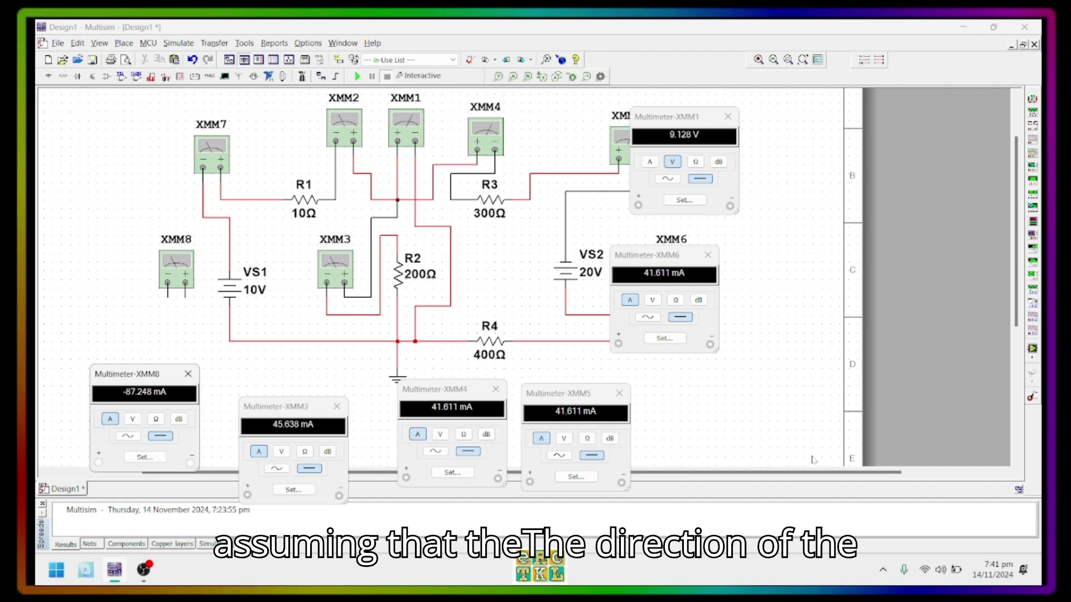
{"action": "left_click_drag", "start_coordinate": [823, 481], "coordinate": [902, 481]}
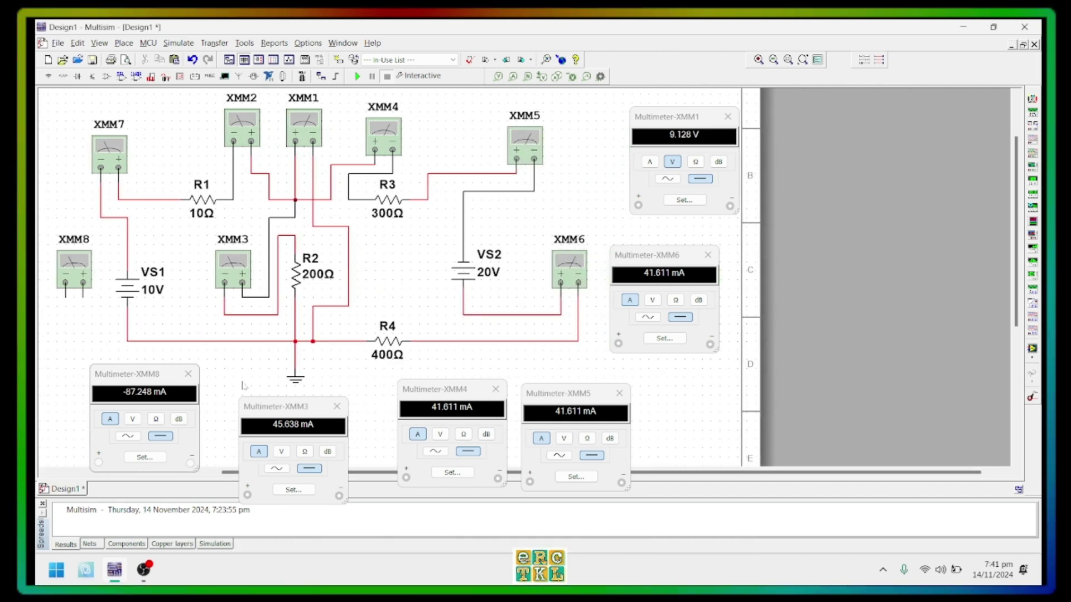
Replace the wire between VS1's lower terminal and the ground node with XMM8 in series, positive at VS1 and negative at the node
{"action": "left_click", "coordinate": [127, 329]}
{"action": "key", "text": "Delete"}
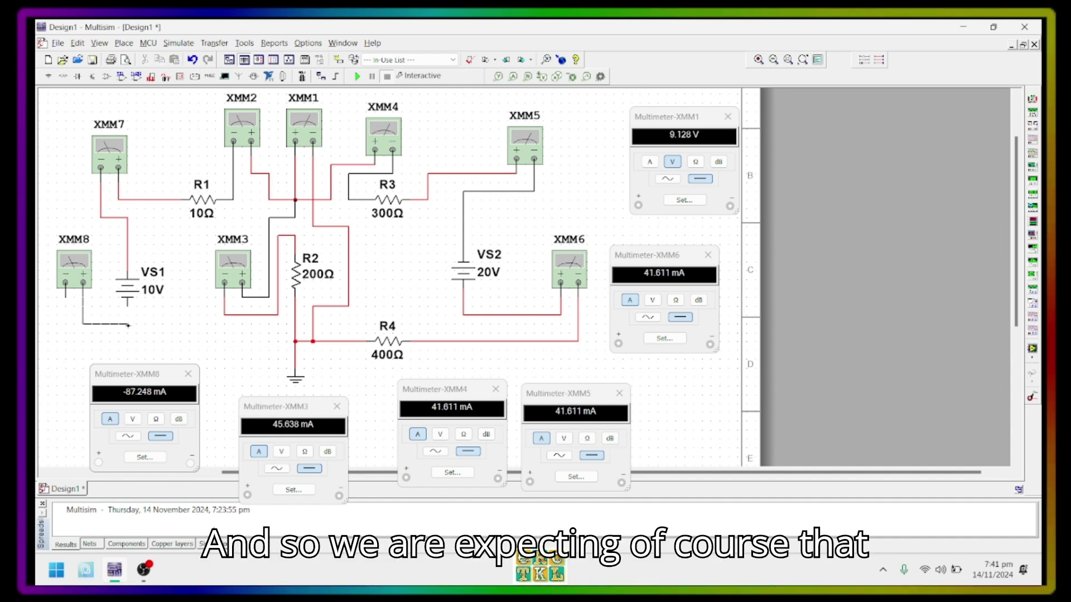
{"action": "left_click", "coordinate": [65, 283]}
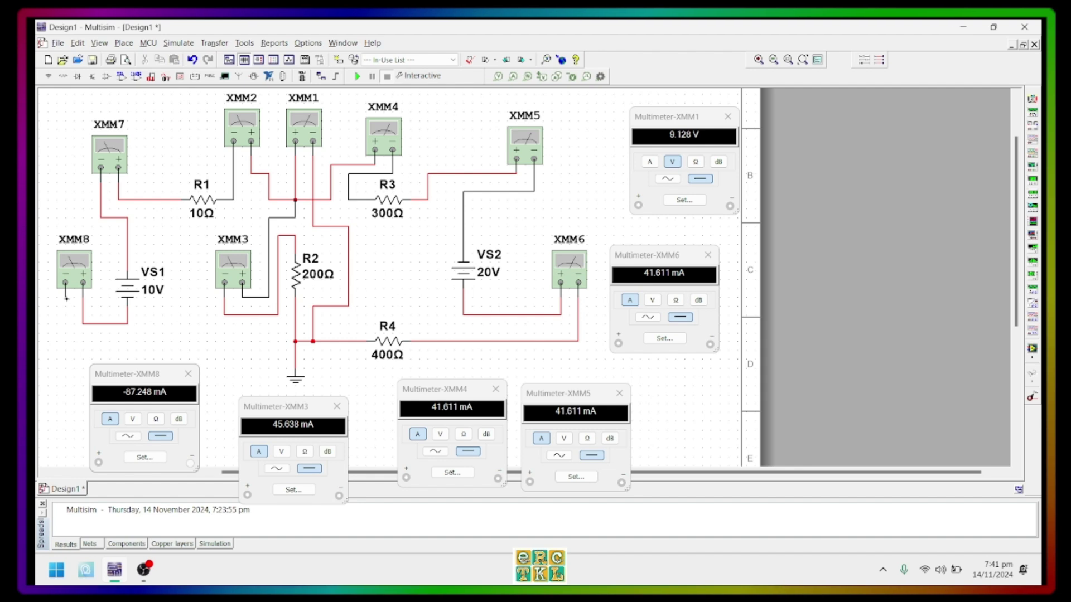
{"action": "left_click", "coordinate": [295, 341]}
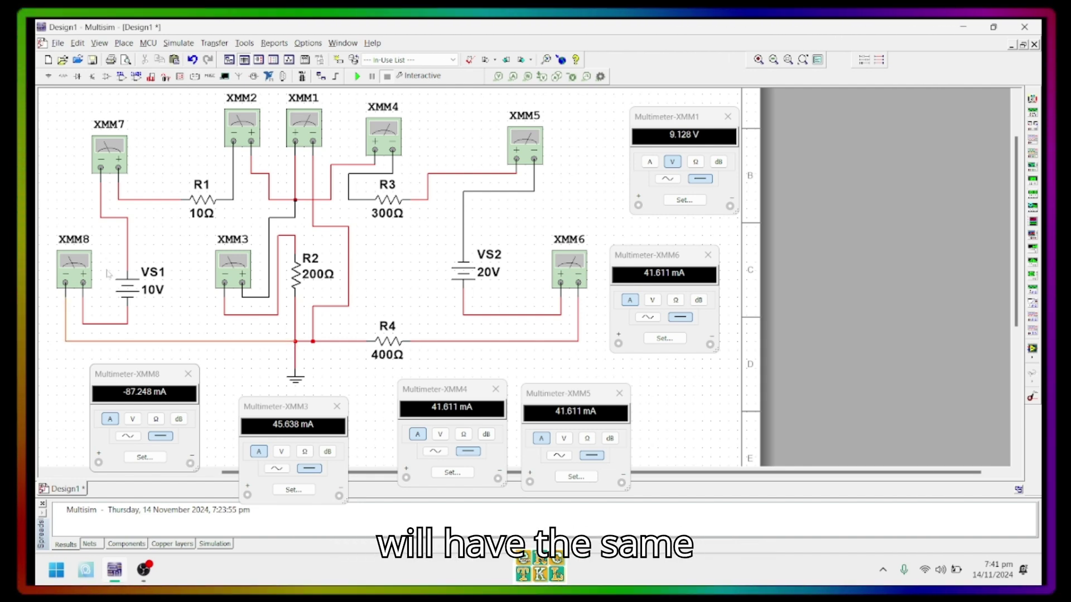
Open the XMM7 window and spread the stacked XMM7, XMM8 and XMM2 windows apart below the circuit
{"action": "left_click", "coordinate": [114, 150]}
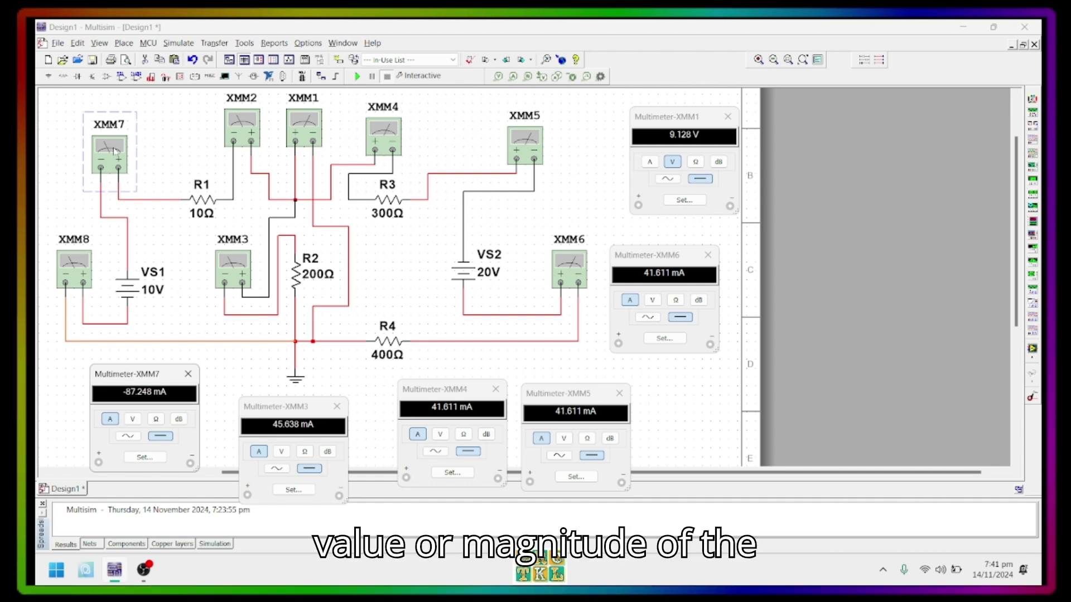
{"action": "left_click_drag", "start_coordinate": [166, 375], "coordinate": [255, 445]}
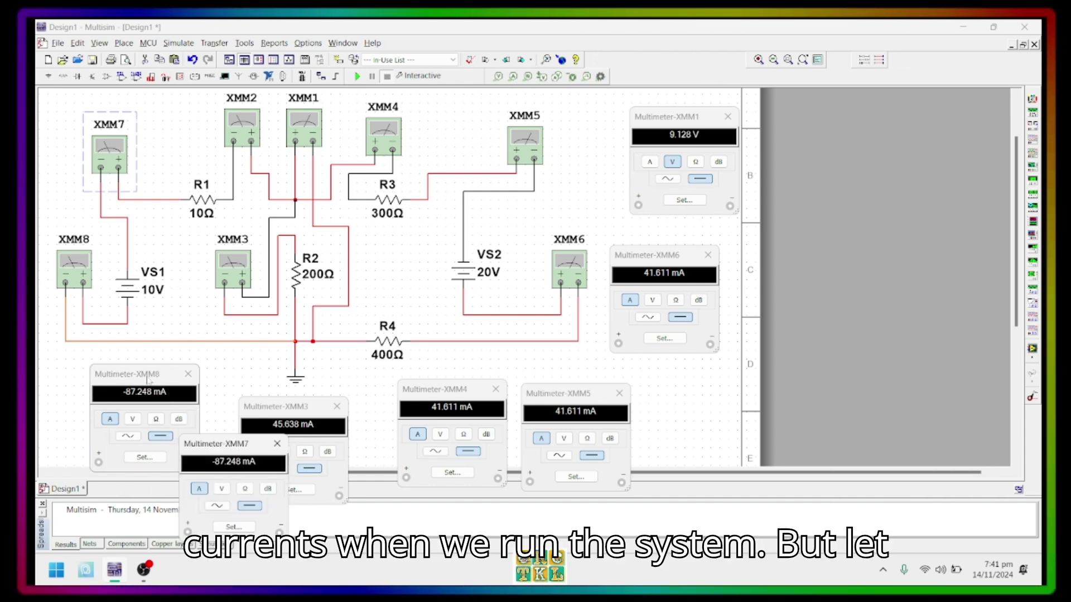
{"action": "left_click_drag", "start_coordinate": [148, 379], "coordinate": [361, 494]}
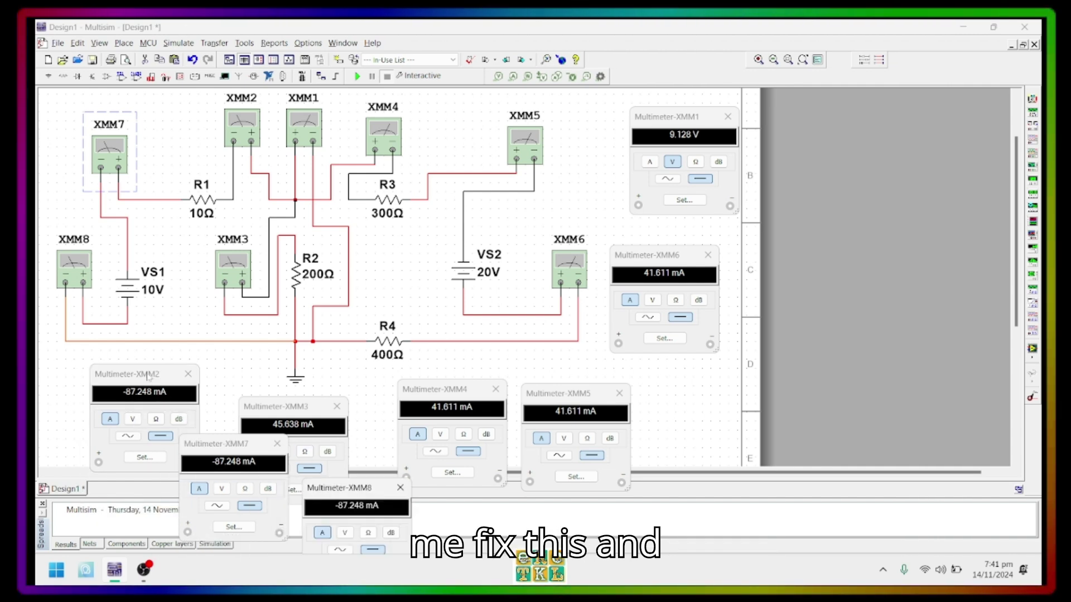
{"action": "left_click_drag", "start_coordinate": [147, 377], "coordinate": [103, 377]}
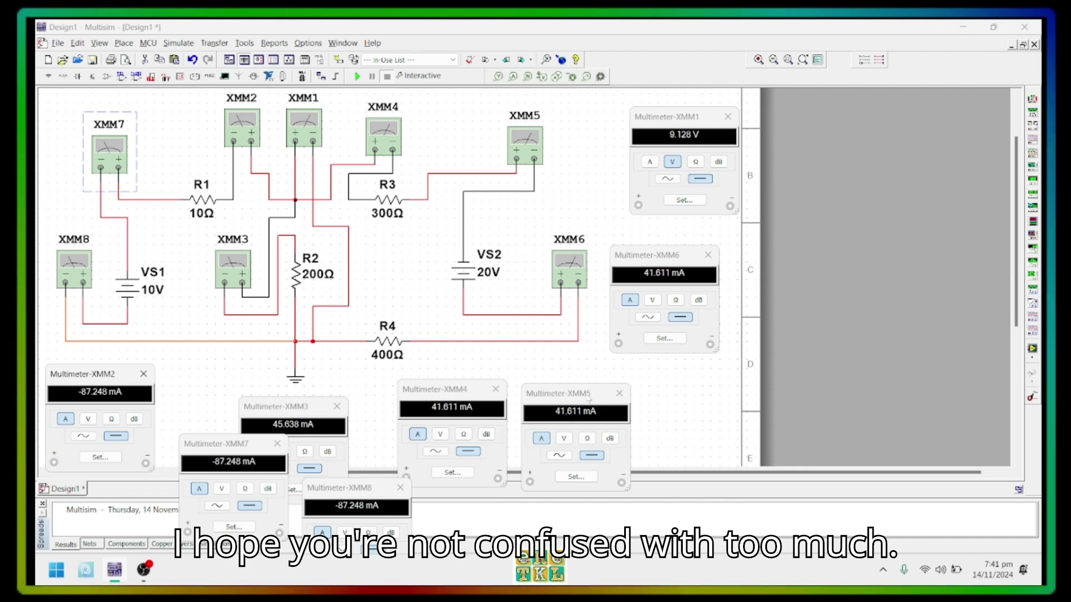
Arrange the XMM7, XMM8, XMM3, XMM4 and XMM5 windows in a row to the right of XMM2, below the circuit
{"action": "left_click_drag", "start_coordinate": [589, 395], "coordinate": [698, 389]}
{"action": "left_click_drag", "start_coordinate": [485, 391], "coordinate": [546, 393]}
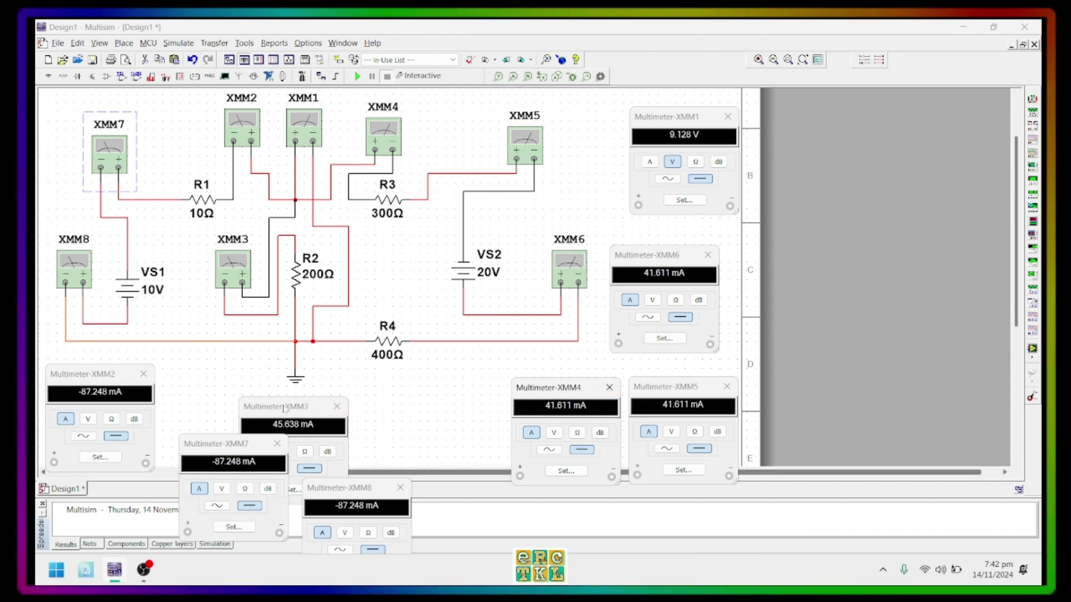
{"action": "left_click_drag", "start_coordinate": [285, 409], "coordinate": [338, 405]}
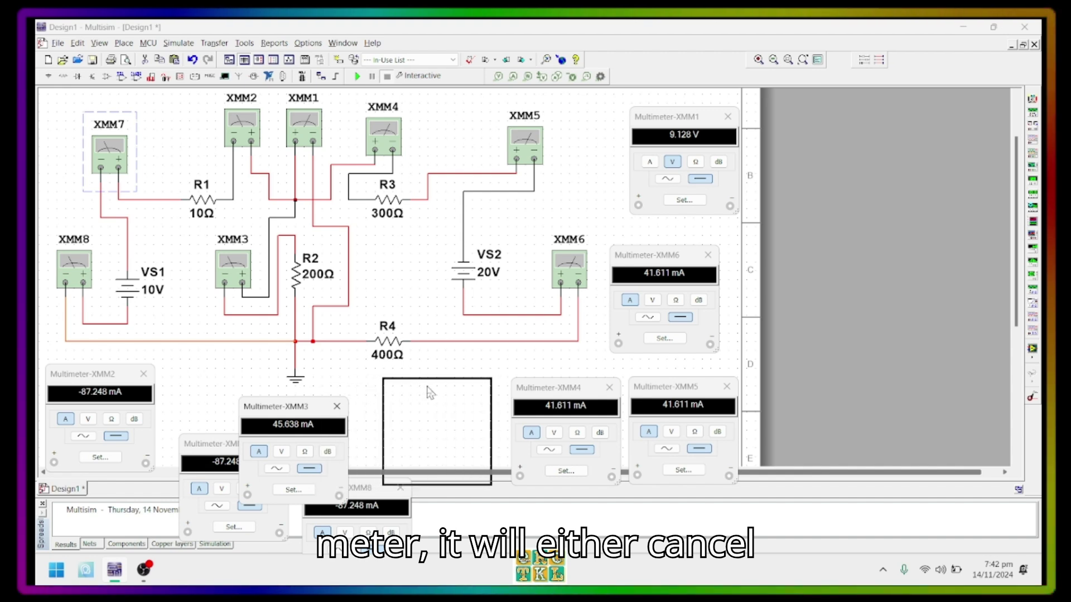
{"action": "left_click_drag", "start_coordinate": [429, 392], "coordinate": [430, 392]}
{"action": "left_click_drag", "start_coordinate": [230, 450], "coordinate": [215, 391]}
{"action": "left_click_drag", "start_coordinate": [343, 490], "coordinate": [318, 398]}
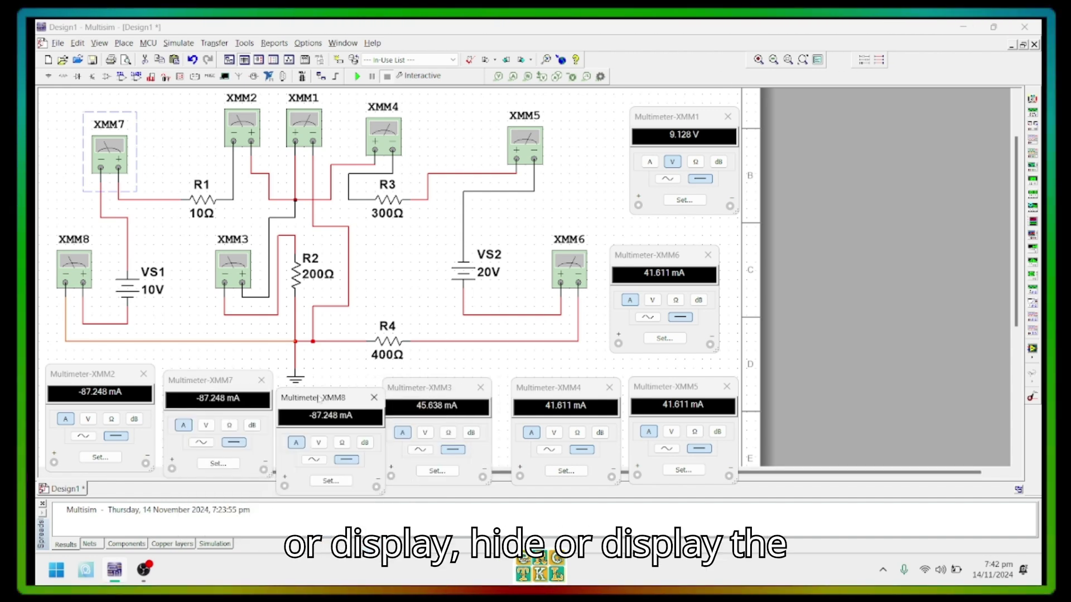
Adjust the spacing of the XMM7, XMM8, XMM3 and XMM5 windows, and shift the XMM6 window further from the circuit
{"action": "left_click_drag", "start_coordinate": [218, 381], "coordinate": [211, 381]}
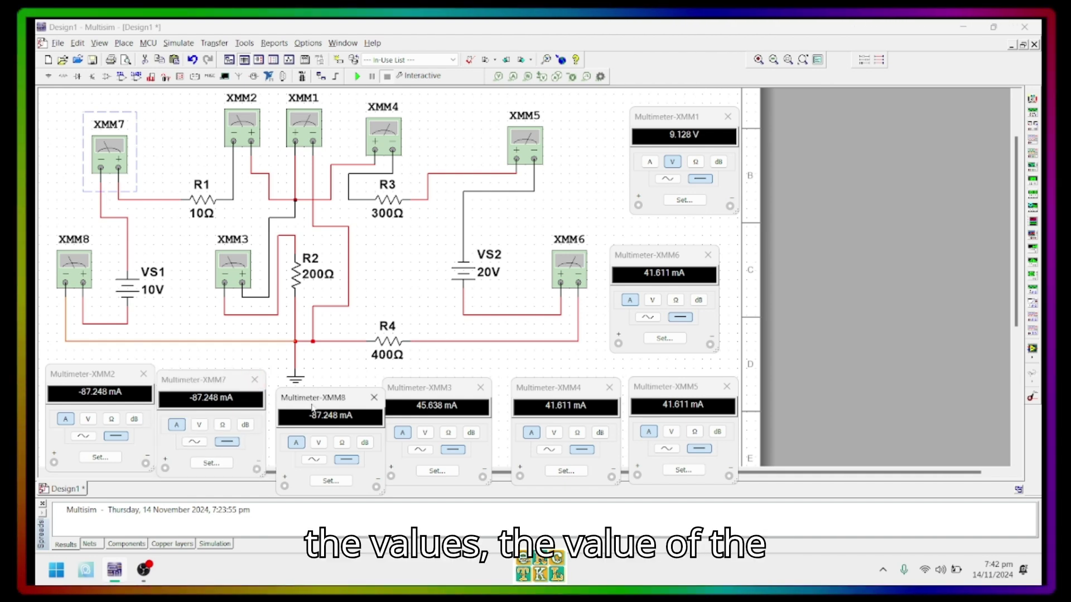
{"action": "left_click_drag", "start_coordinate": [297, 403], "coordinate": [307, 409]}
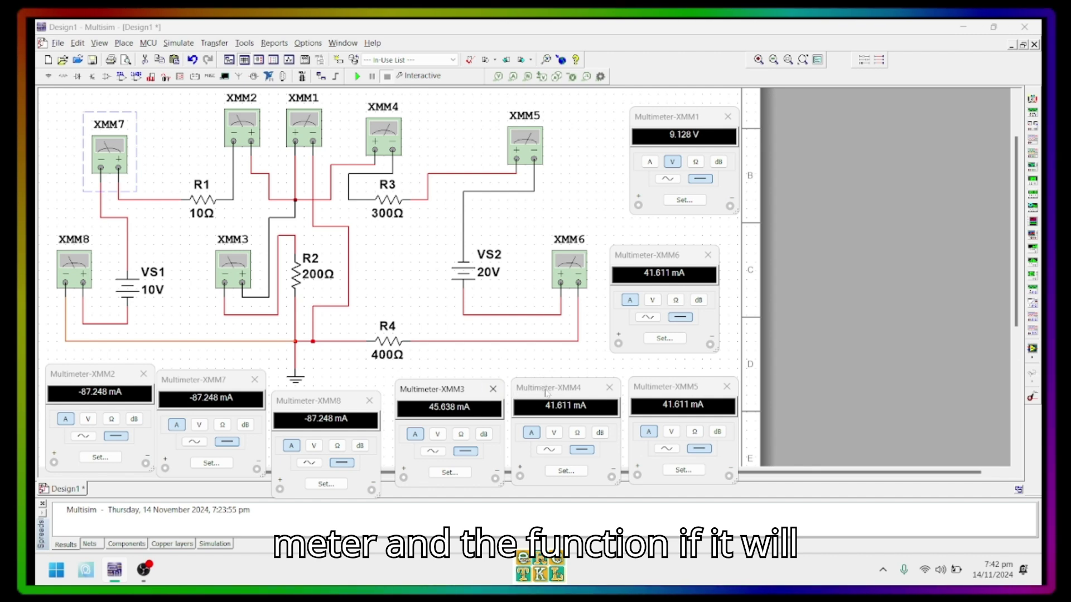
{"action": "left_click", "coordinate": [668, 401]}
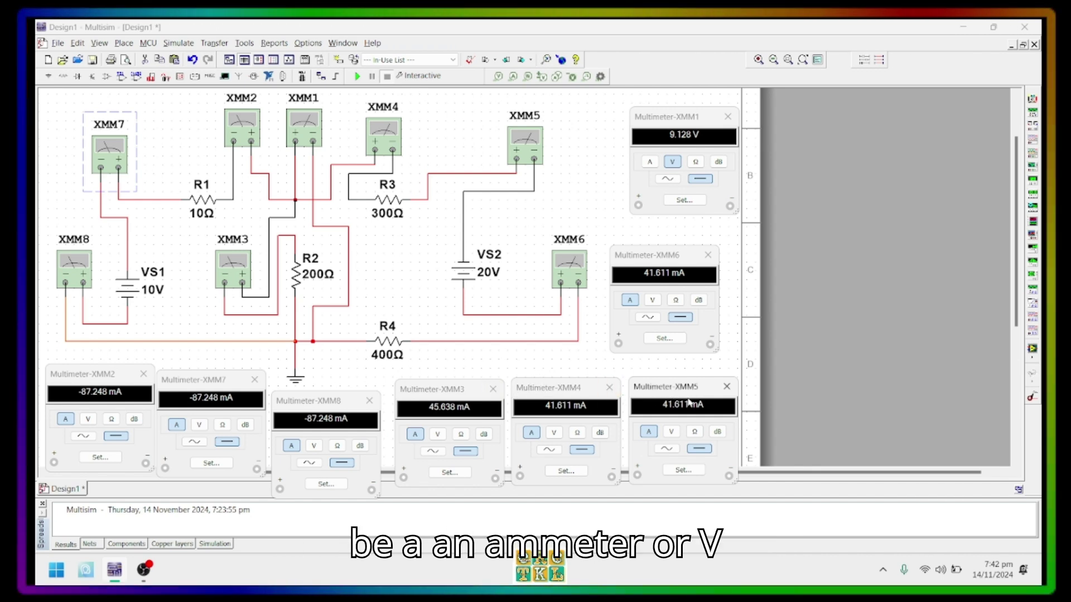
{"action": "left_click_drag", "start_coordinate": [684, 393], "coordinate": [699, 398]}
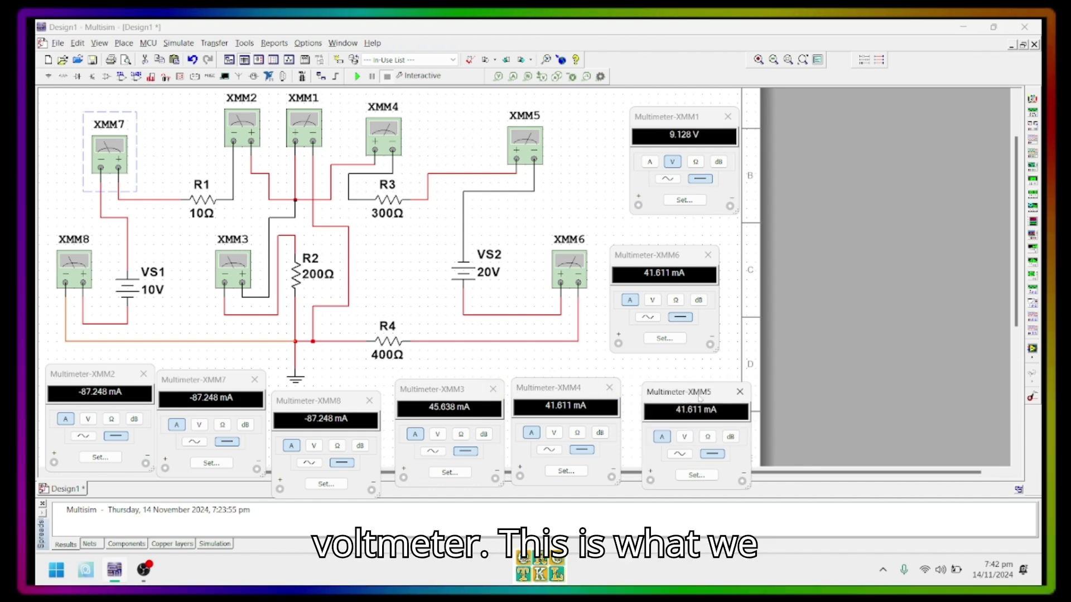
{"action": "left_click_drag", "start_coordinate": [683, 264], "coordinate": [713, 276]}
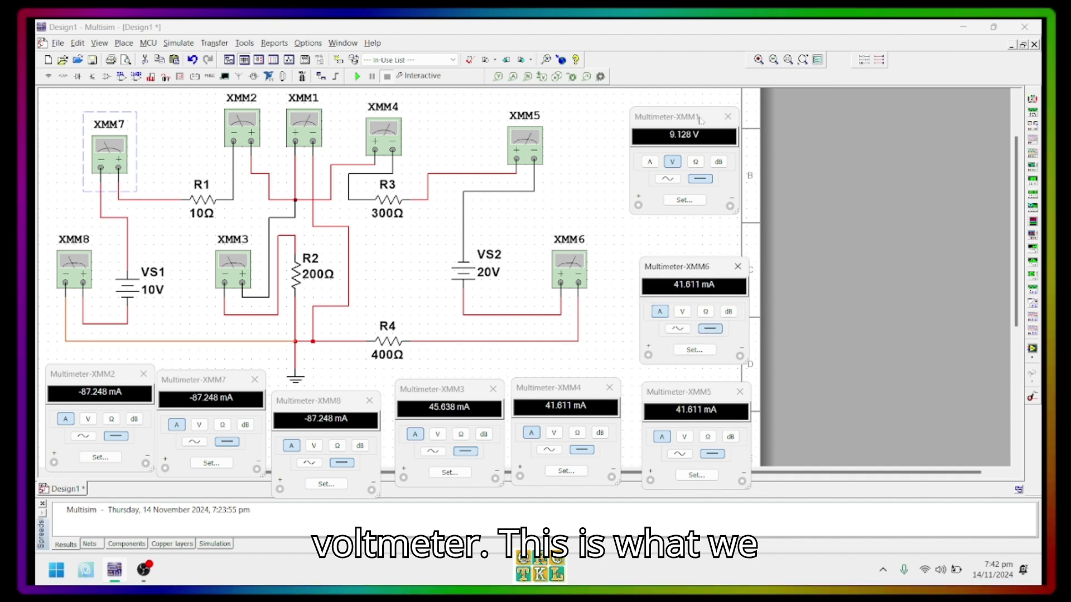
Shift the XMM1 window slightly toward the XMM6 window, and run and stop the simulation with R1 at 10 Ω
{"action": "left_click_drag", "start_coordinate": [700, 120], "coordinate": [708, 142]}
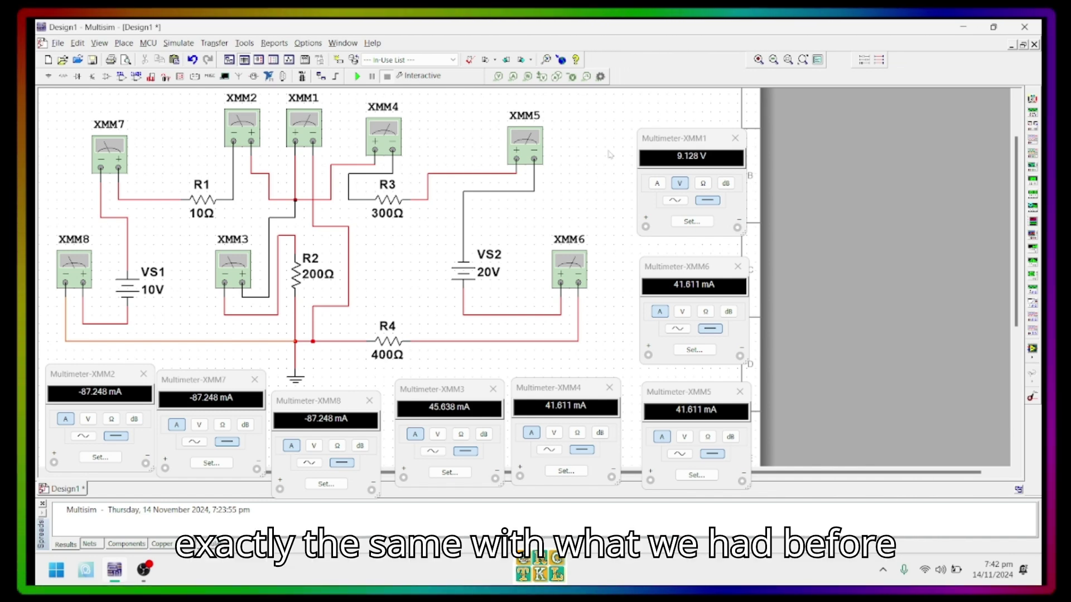
{"action": "left_click", "coordinate": [357, 76]}
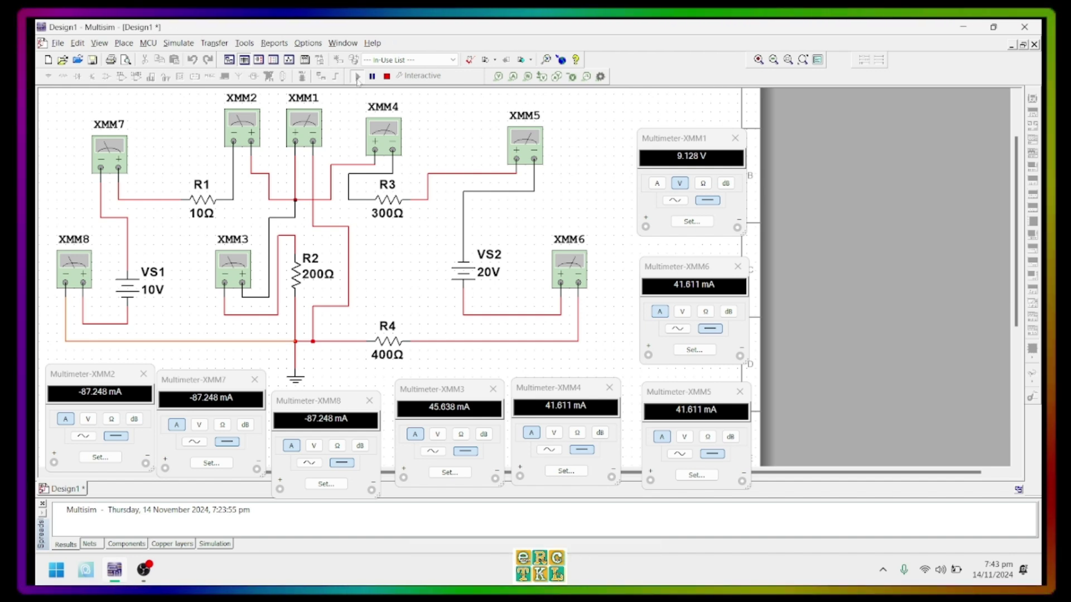
{"action": "left_click", "coordinate": [388, 77]}
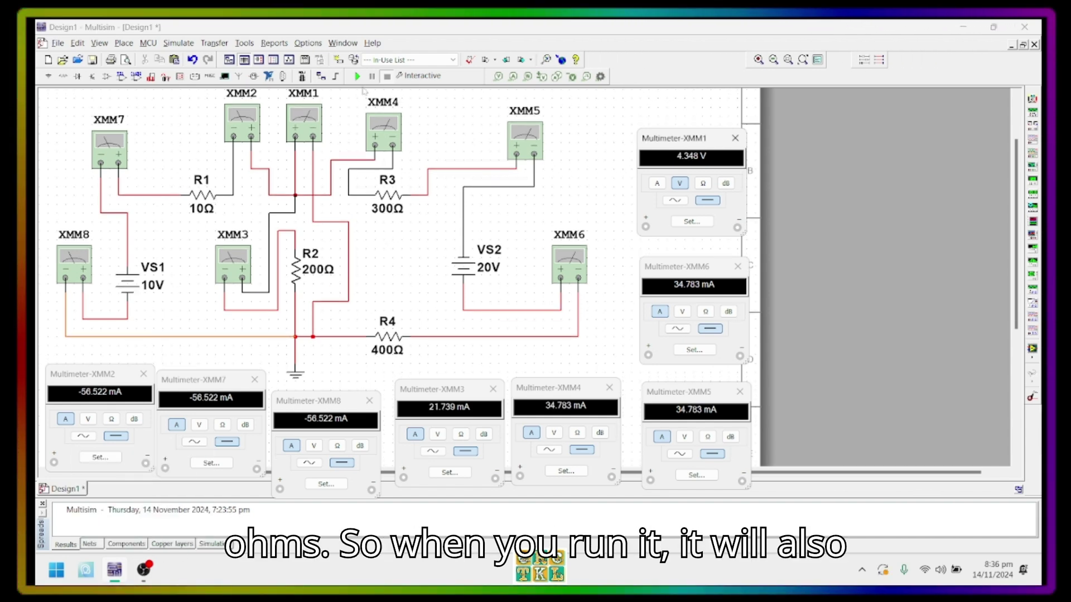
{"action": "left_click", "coordinate": [357, 77]}
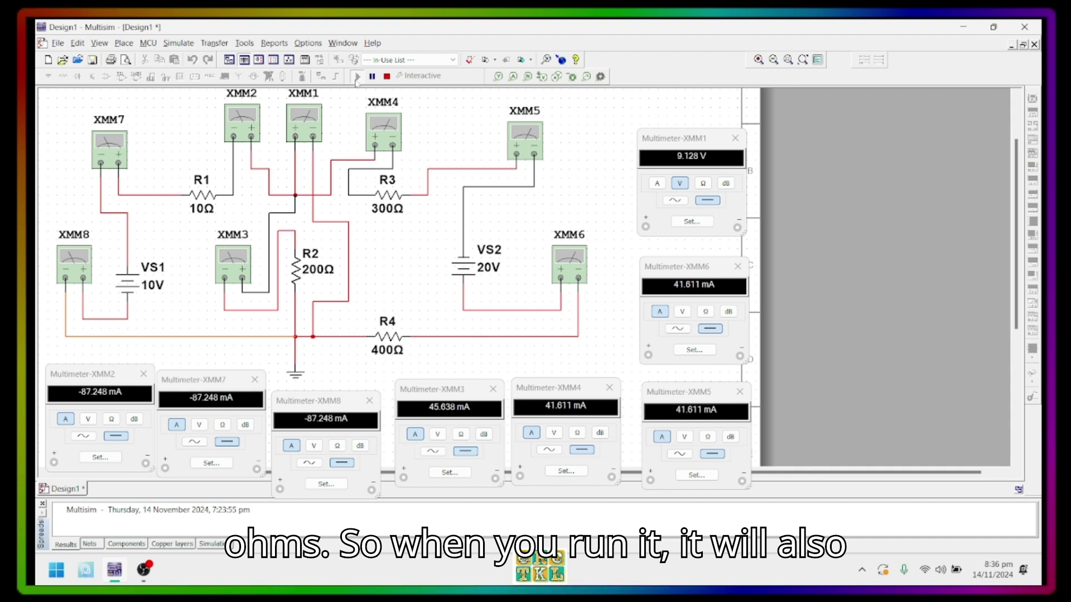
{"action": "left_click", "coordinate": [387, 76]}
Set R1's resistance to 100 Ω and run the simulation
{"action": "double_click", "coordinate": [202, 210]}
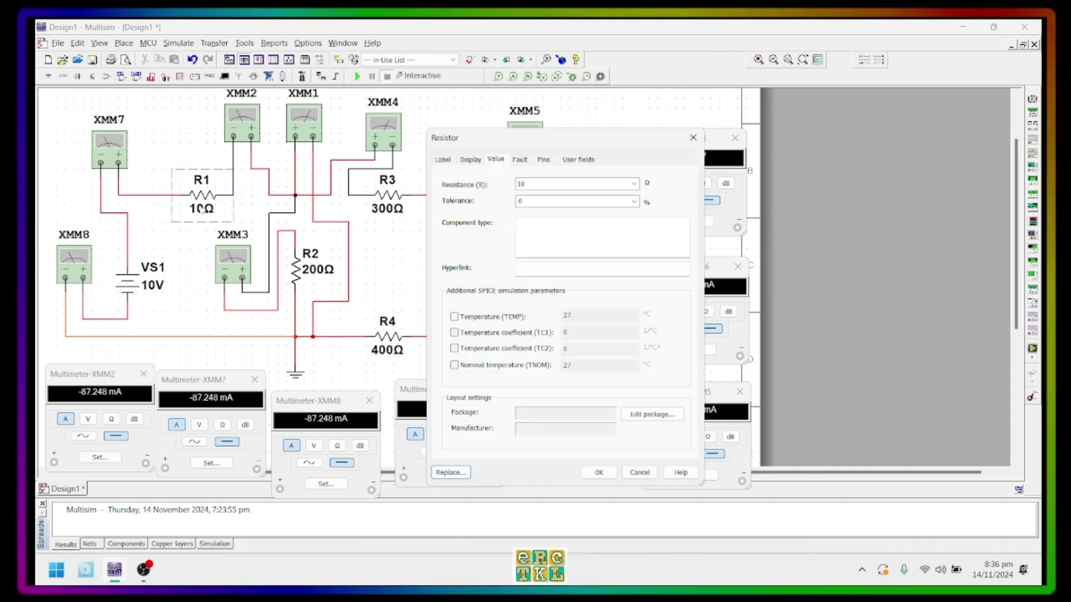
{"action": "type", "text": "100"}
{"action": "key", "text": "Return"}
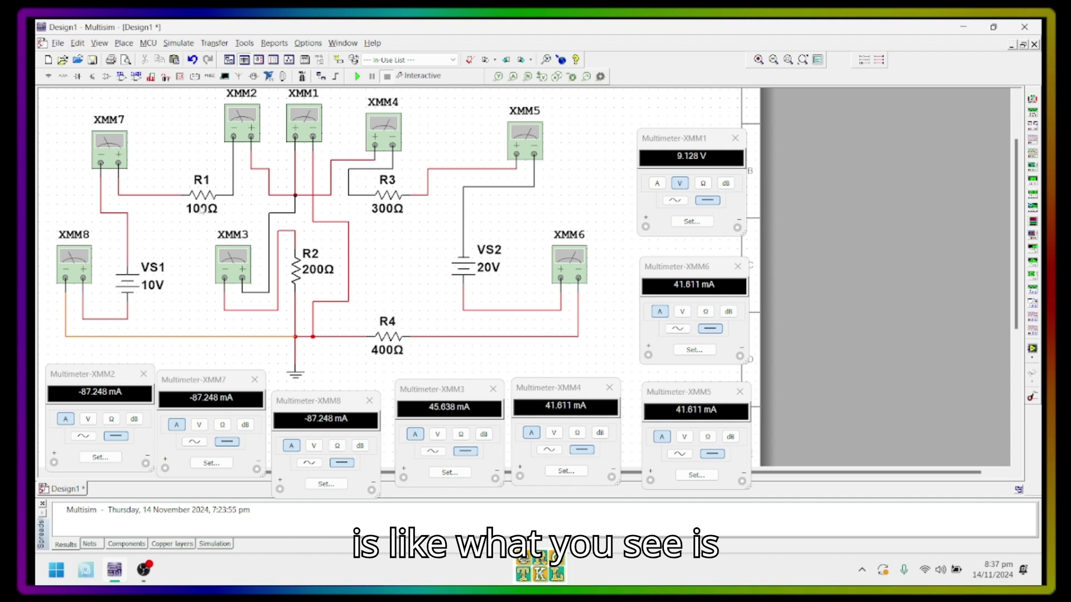
{"action": "left_click", "coordinate": [357, 77]}
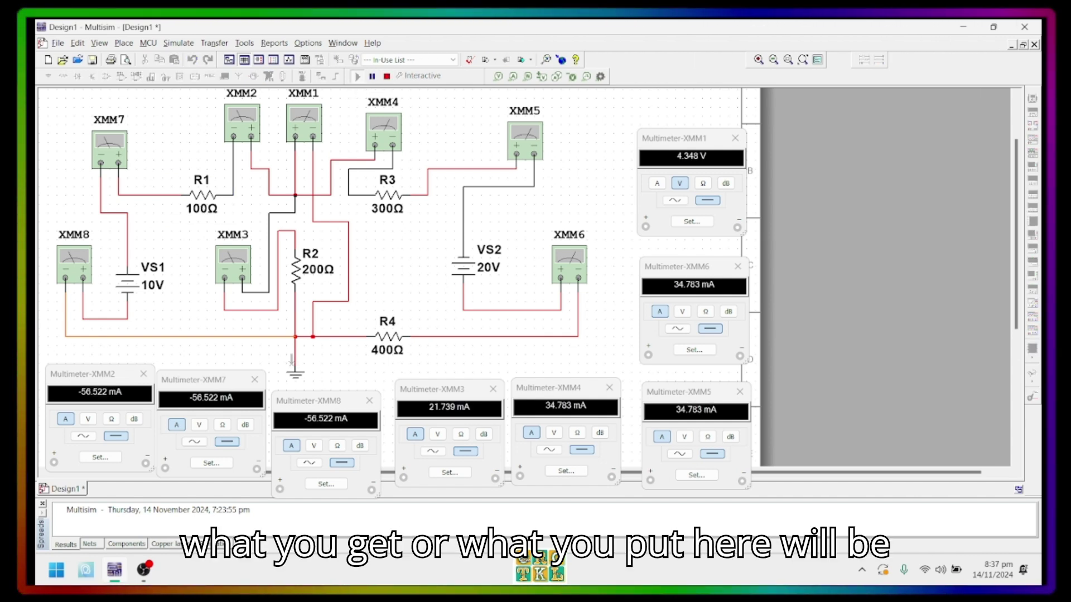
Close the XMM1, XMM2, XMM4, XMM5, XMM6 and XMM3 windows while the simulation runs
{"action": "left_click", "coordinate": [301, 134]}
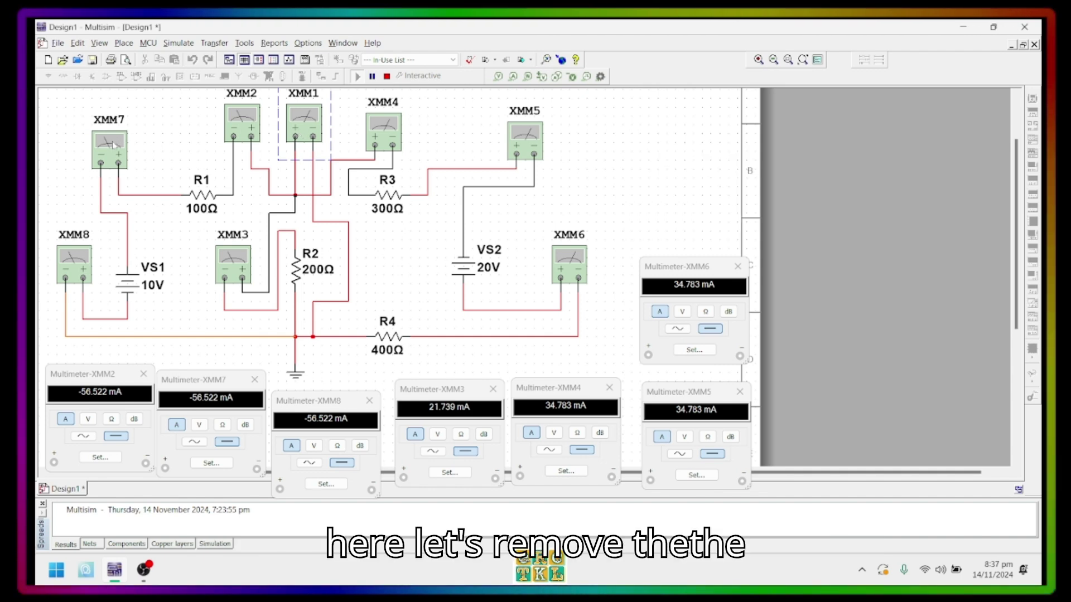
{"action": "left_click", "coordinate": [240, 122]}
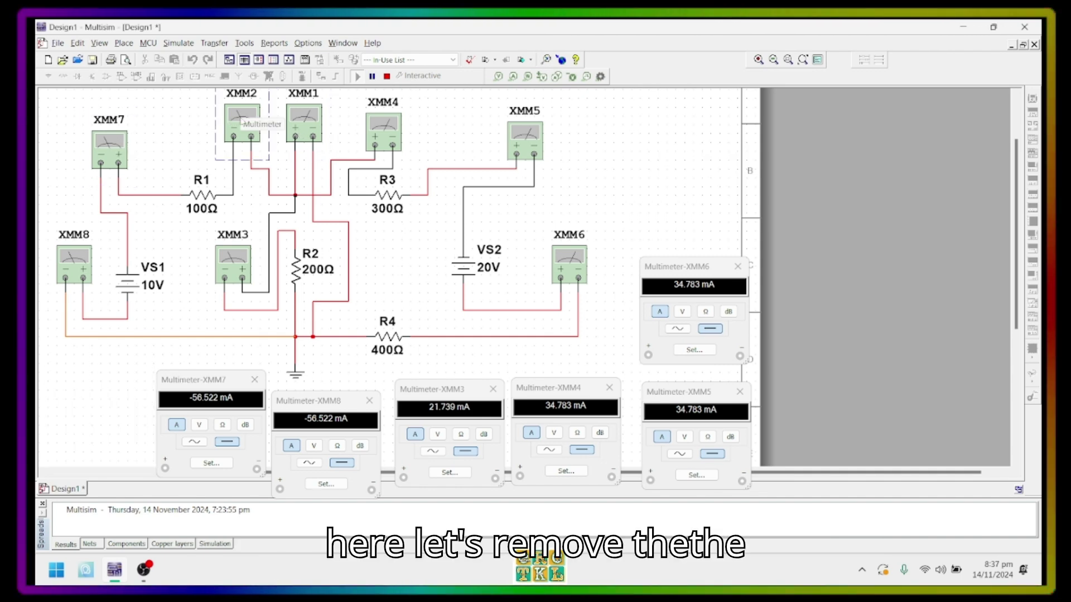
{"action": "left_click", "coordinate": [376, 138]}
{"action": "left_click", "coordinate": [528, 132]}
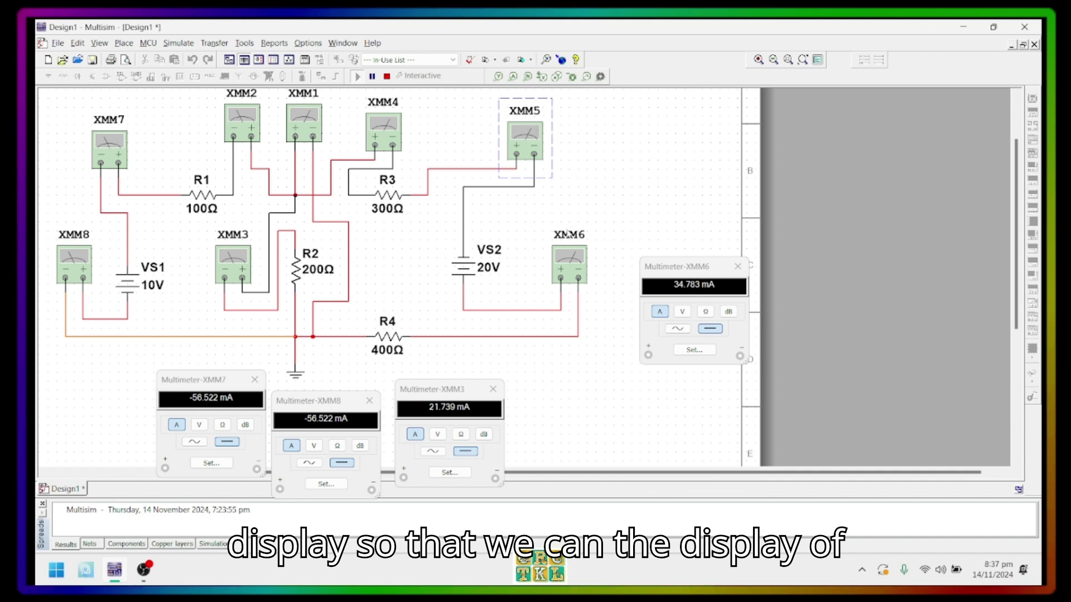
{"action": "left_click", "coordinate": [569, 259]}
{"action": "left_click", "coordinate": [234, 265]}
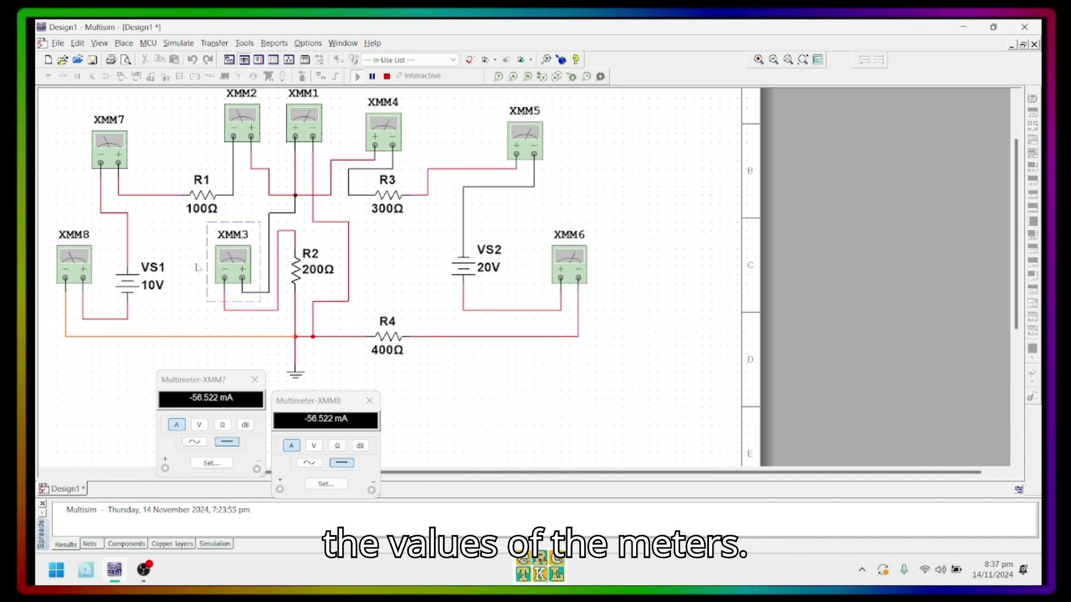
Reopen the XMM6, XMM3 and XMM2 windows one at a time to view their readings, closing each again
{"action": "double_click", "coordinate": [569, 260]}
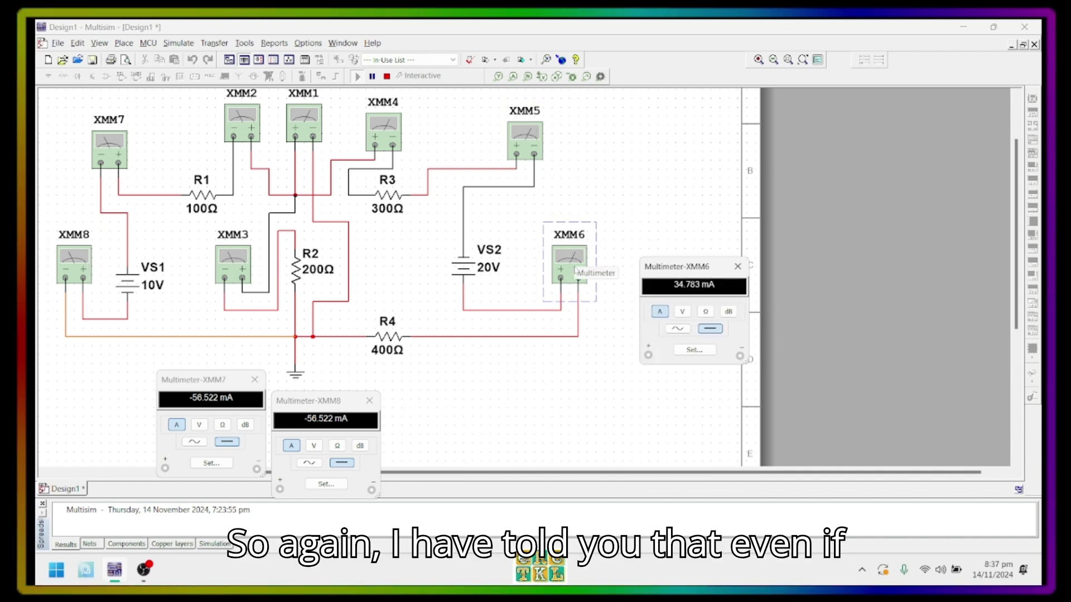
{"action": "left_click", "coordinate": [569, 260]}
{"action": "double_click", "coordinate": [225, 259]}
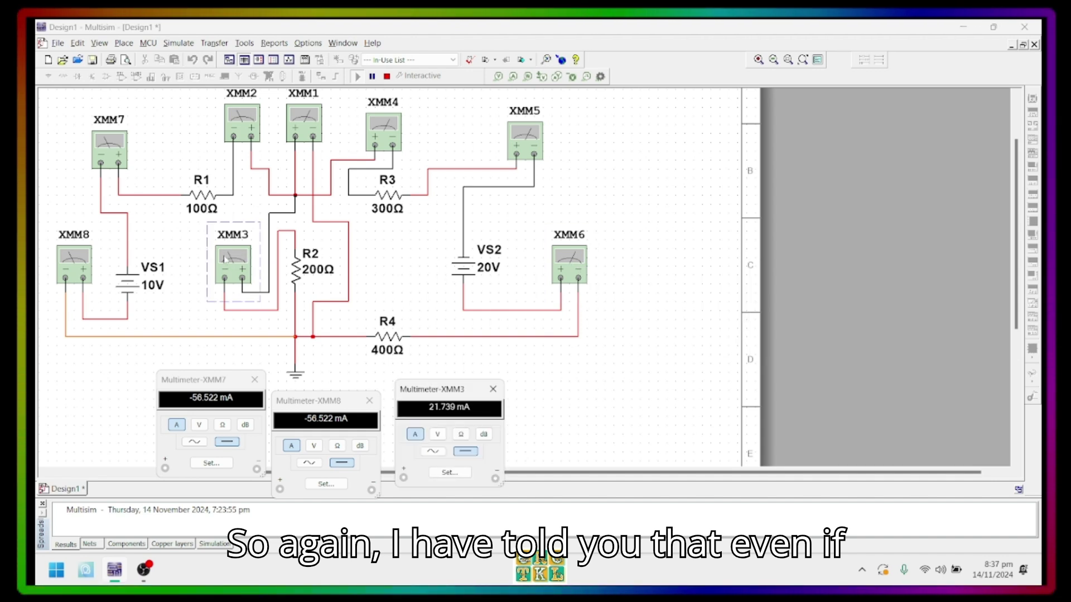
{"action": "left_click", "coordinate": [225, 260]}
{"action": "double_click", "coordinate": [242, 117]}
{"action": "left_click", "coordinate": [242, 117]}
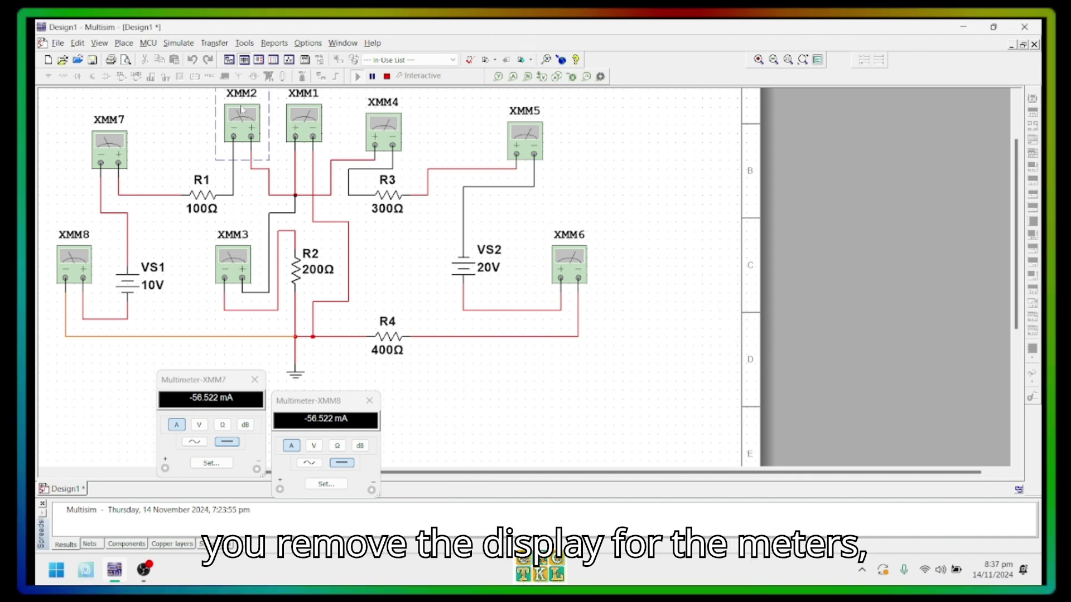
View the readings of XMM1, XMM4 and XMM5 one at a time, closing each window again
{"action": "double_click", "coordinate": [304, 120]}
{"action": "left_click", "coordinate": [304, 120]}
{"action": "double_click", "coordinate": [385, 128]}
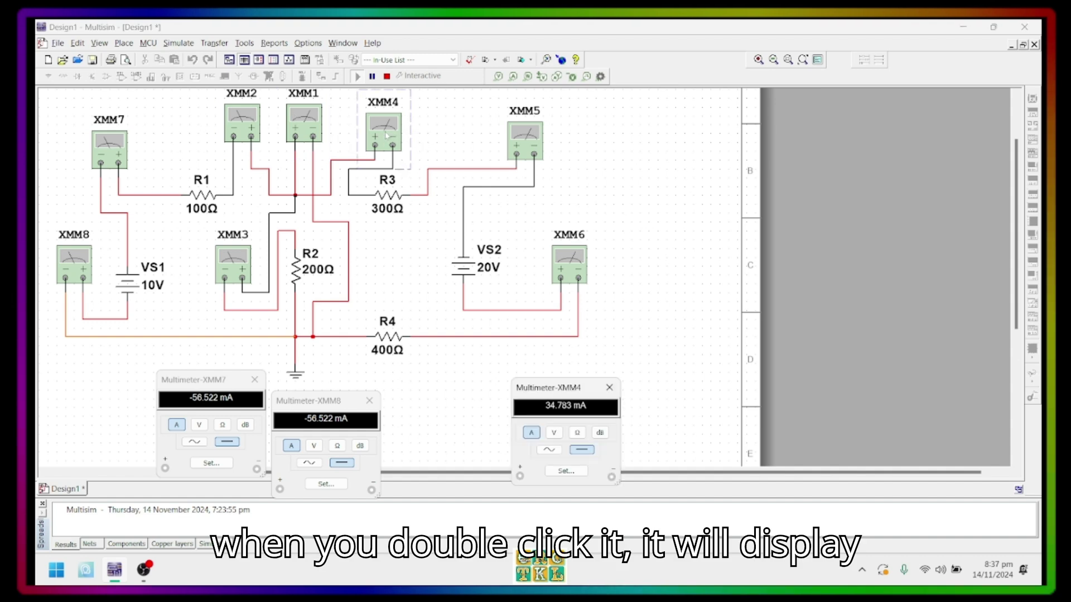
{"action": "left_click", "coordinate": [385, 128]}
{"action": "double_click", "coordinate": [529, 132]}
{"action": "left_click", "coordinate": [529, 131]}
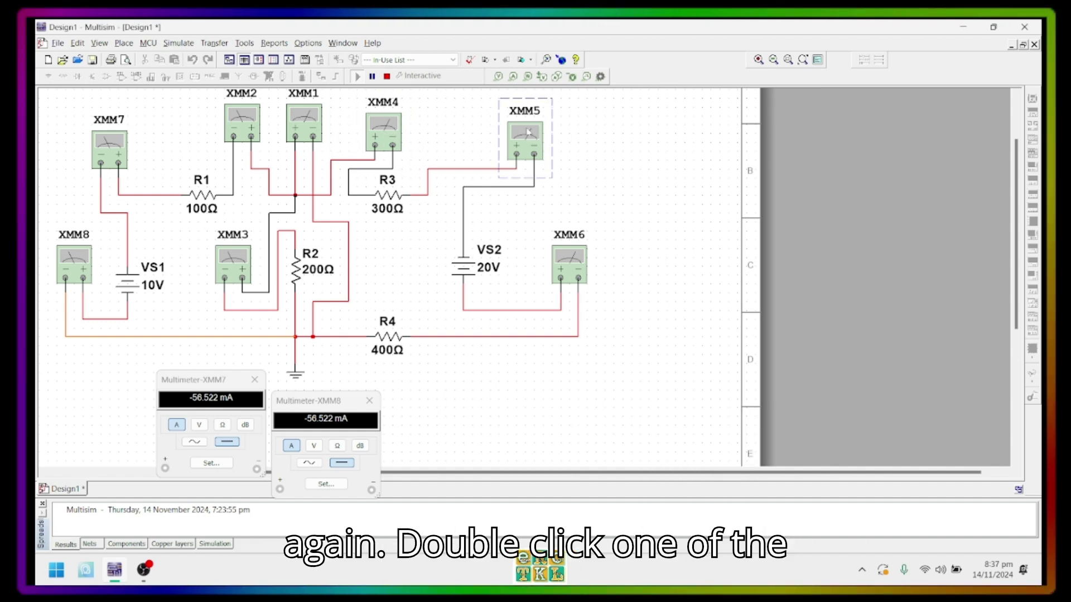
Close the remaining XMM7 and XMM8 windows to clear the circuit sheet
{"action": "double_click", "coordinate": [112, 146]}
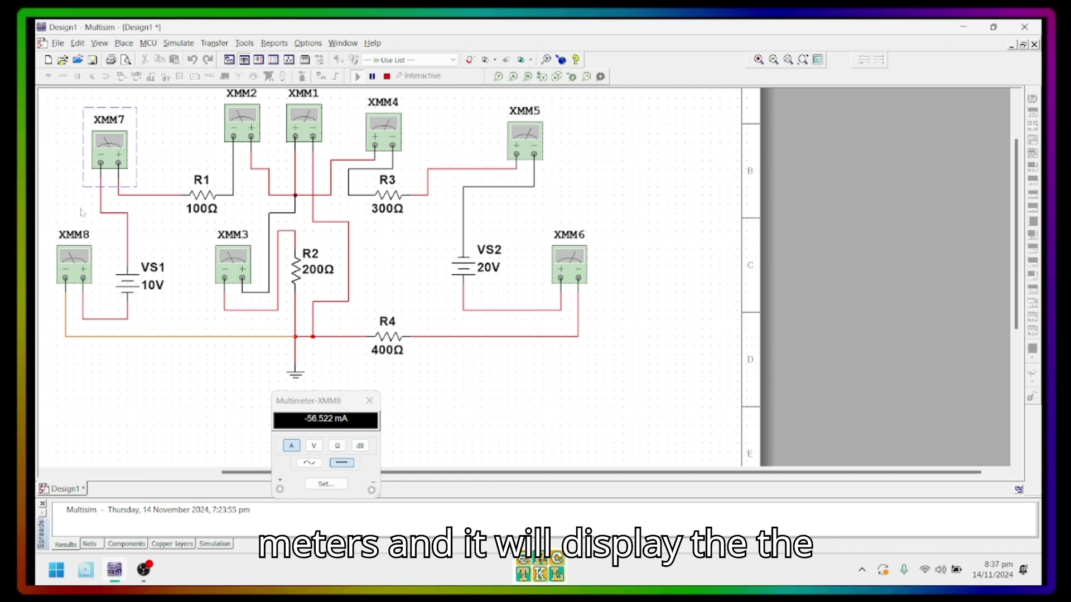
{"action": "double_click", "coordinate": [70, 270]}
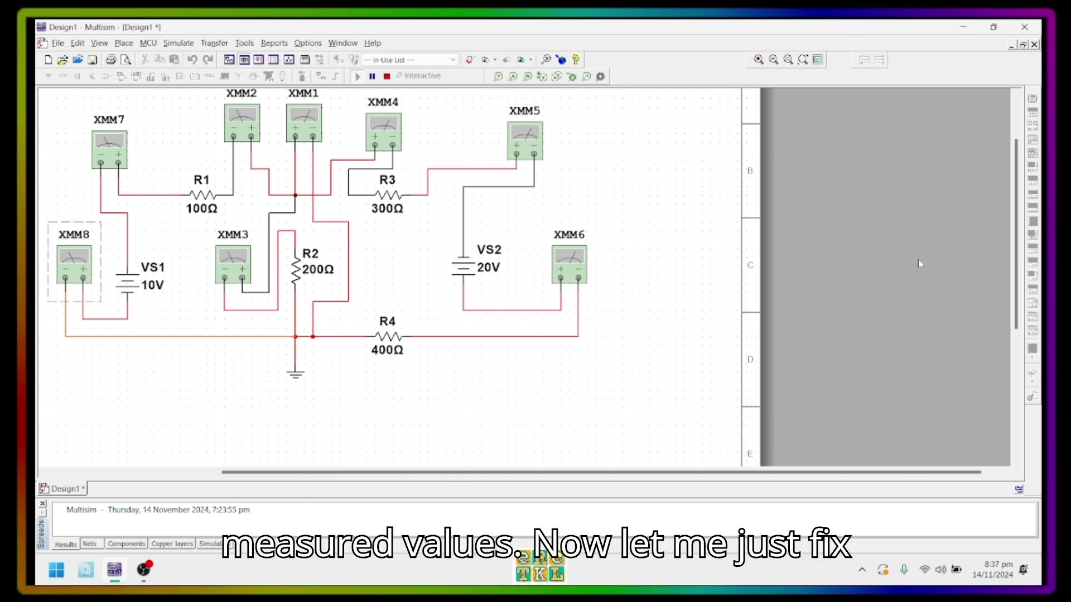
{"action": "scroll", "coordinate": [1014, 191], "scroll_direction": "down", "scroll_amount": 1}
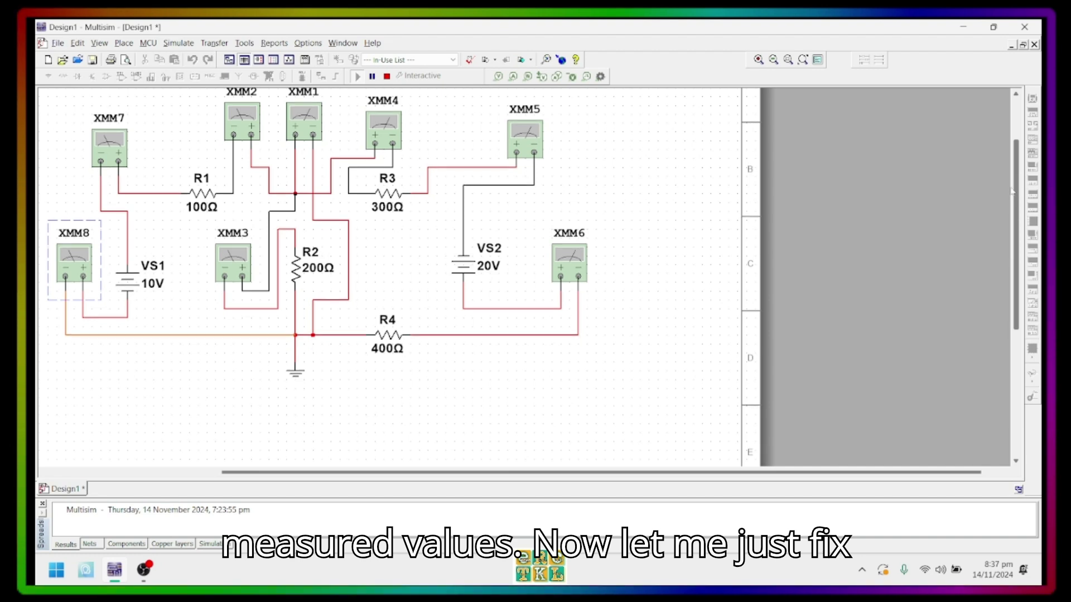
{"action": "left_click", "coordinate": [1016, 95]}
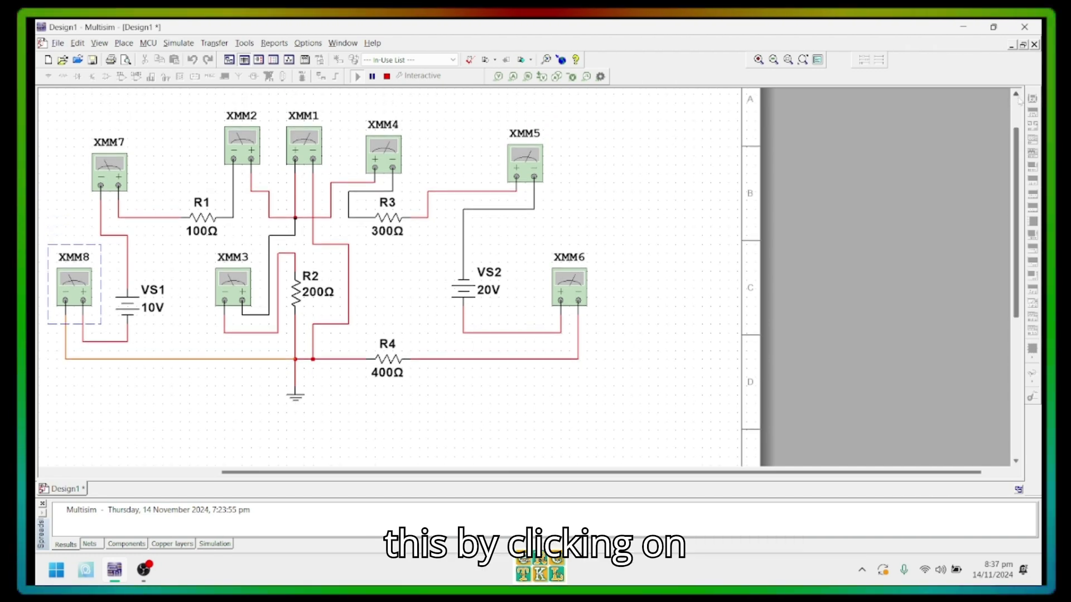
{"action": "left_click", "coordinate": [1017, 96]}
{"action": "left_click_drag", "start_coordinate": [292, 473], "coordinate": [182, 473]}
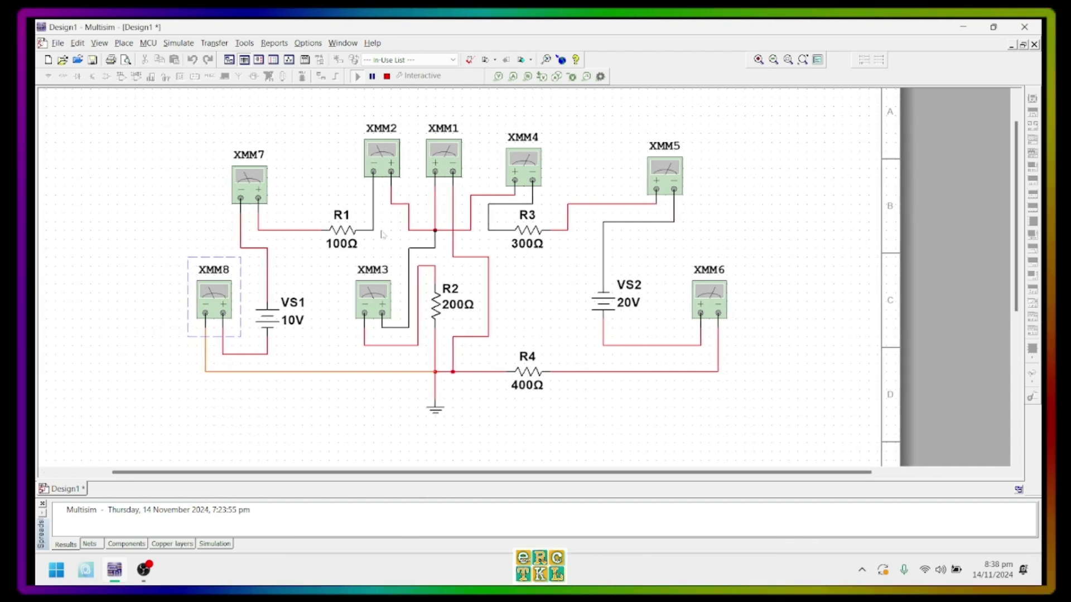
Read XMM1's voltage with its window moved clear of the circuit, and read XMM2's current, closing both windows
{"action": "double_click", "coordinate": [452, 163]}
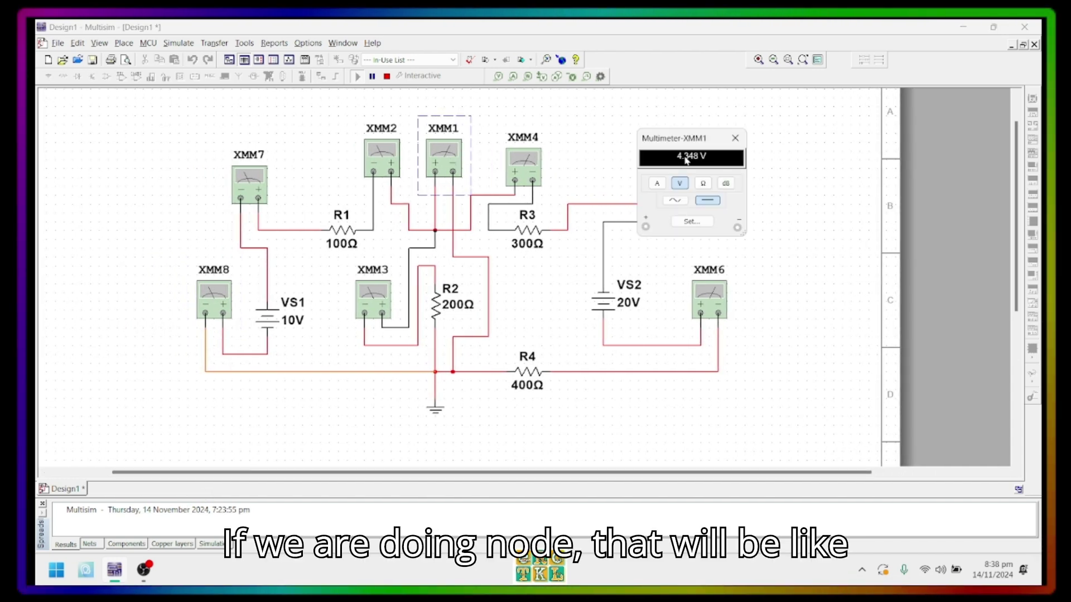
{"action": "left_click_drag", "start_coordinate": [689, 142], "coordinate": [797, 130]}
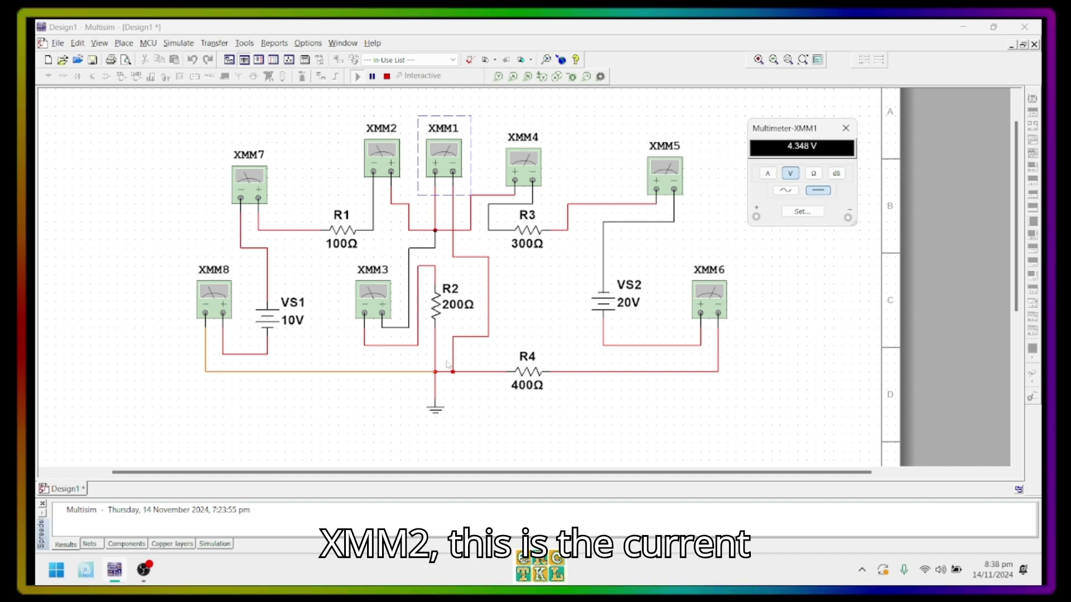
{"action": "left_click", "coordinate": [845, 129]}
{"action": "double_click", "coordinate": [377, 162]}
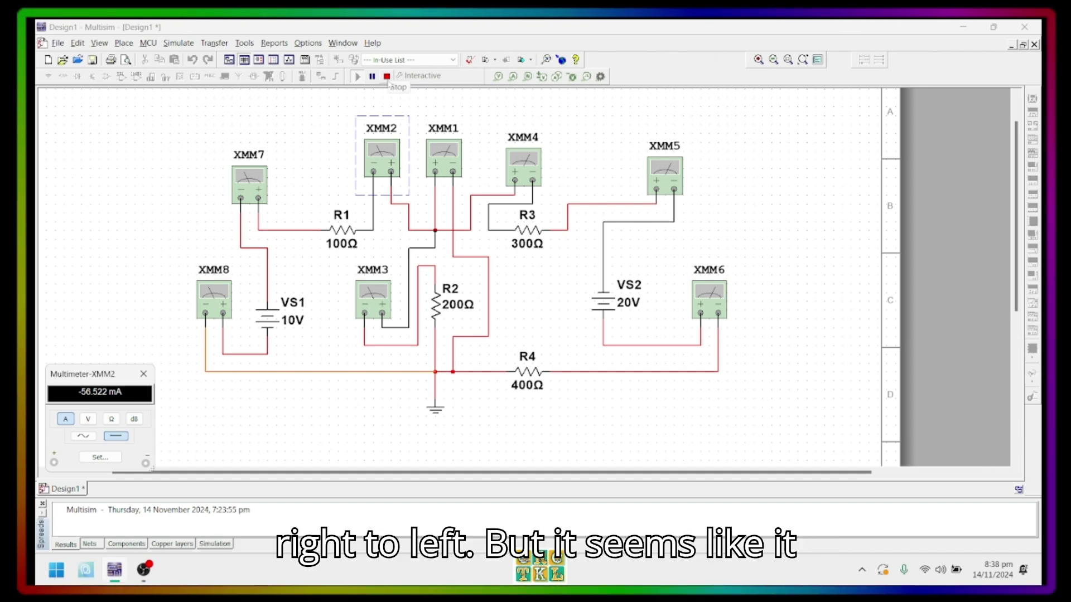
{"action": "left_click", "coordinate": [143, 375]}
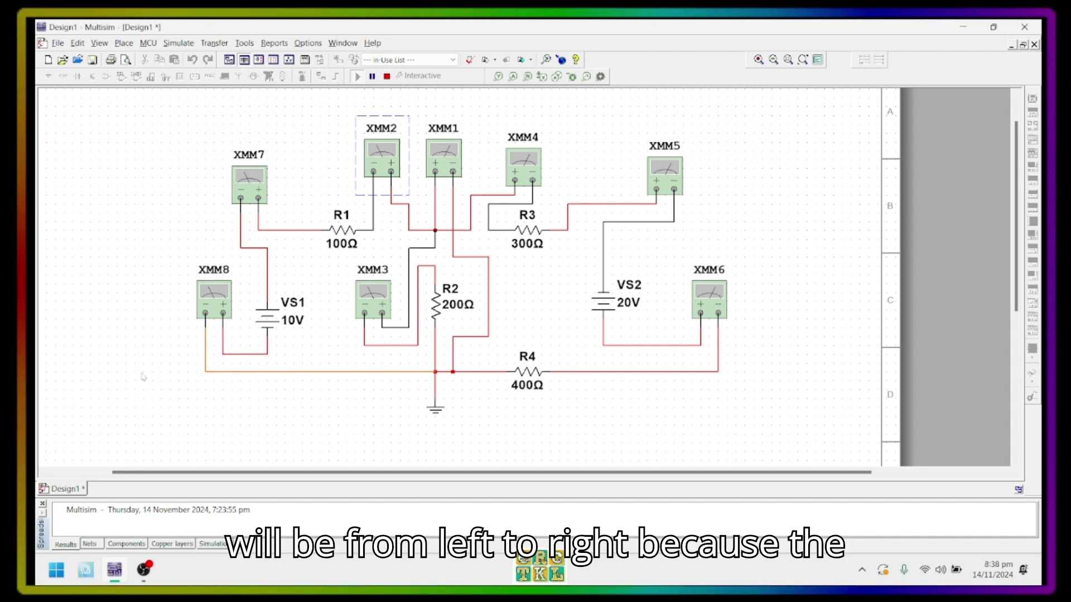
Compare the readings of XMM3, XMM2, XMM4 and XMM1, and close all four windows
{"action": "double_click", "coordinate": [379, 304]}
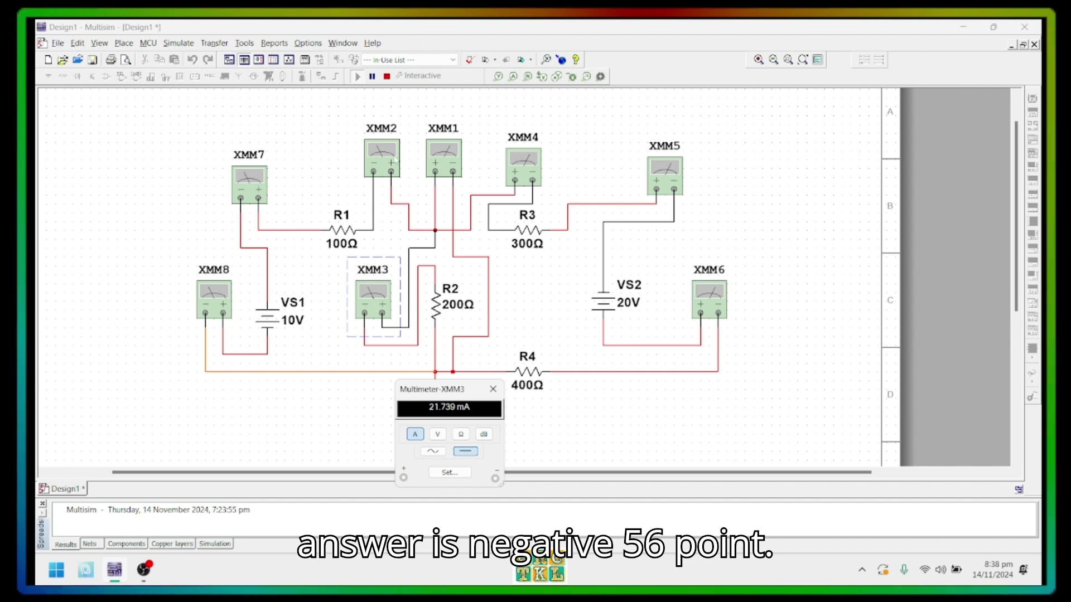
{"action": "double_click", "coordinate": [392, 150]}
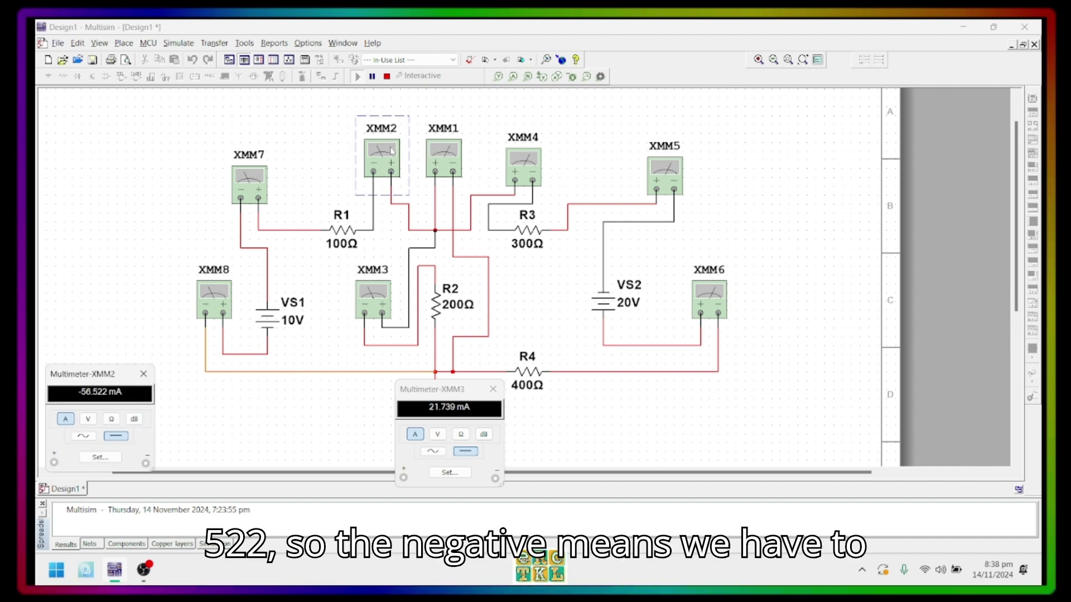
{"action": "double_click", "coordinate": [530, 168]}
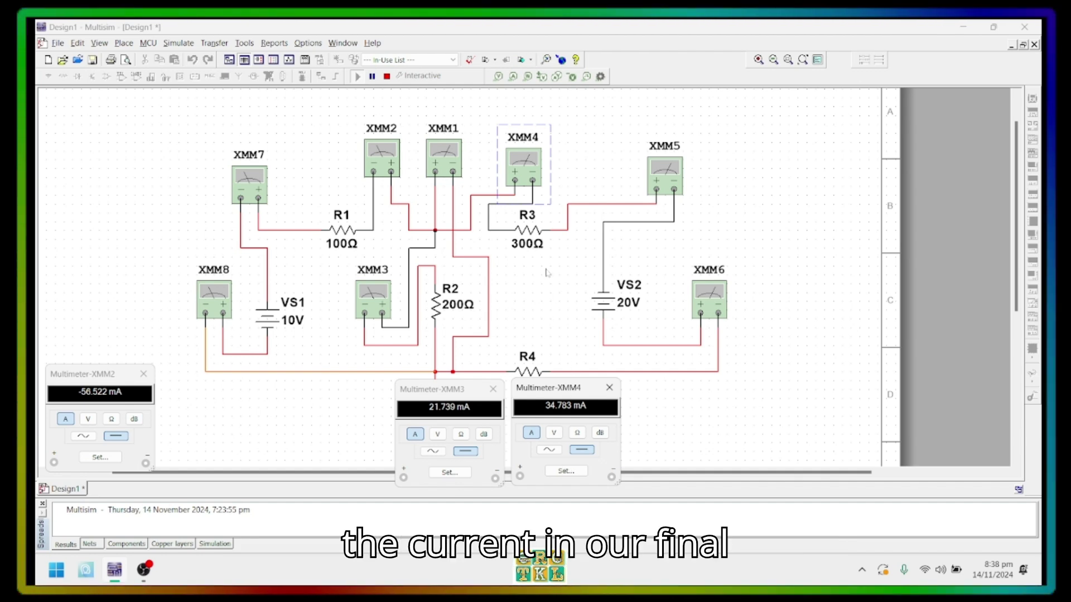
{"action": "double_click", "coordinate": [523, 165]}
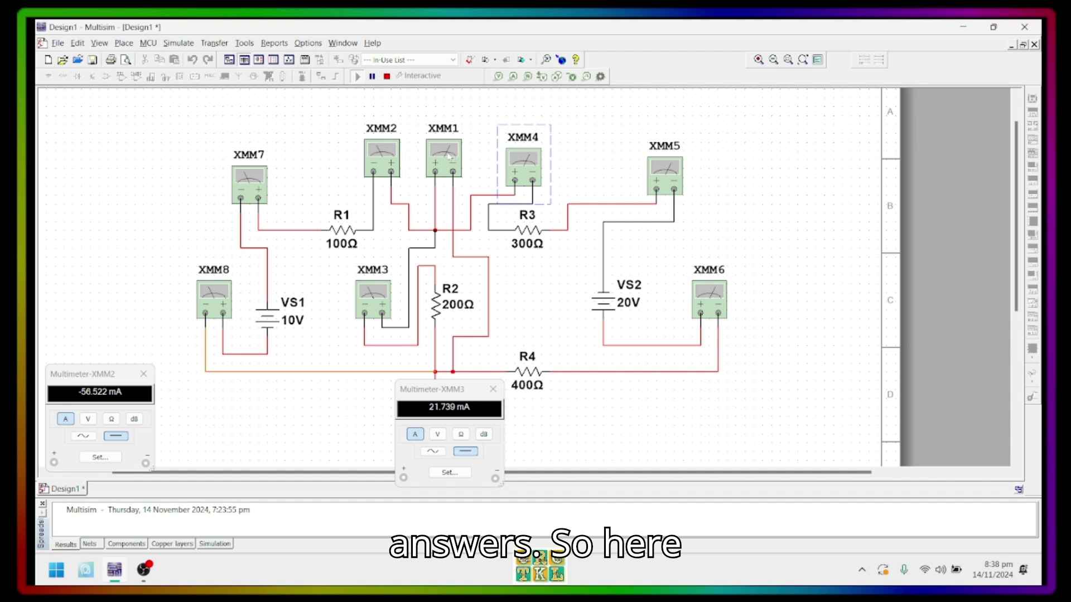
{"action": "double_click", "coordinate": [437, 159]}
{"action": "double_click", "coordinate": [438, 159]}
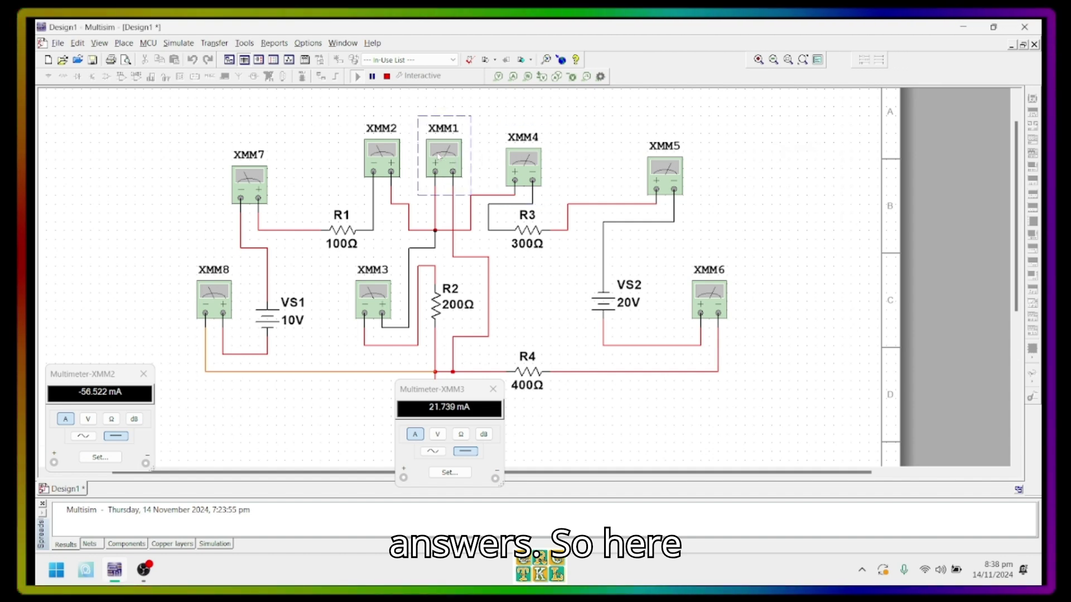
{"action": "double_click", "coordinate": [399, 154]}
{"action": "double_click", "coordinate": [367, 291]}
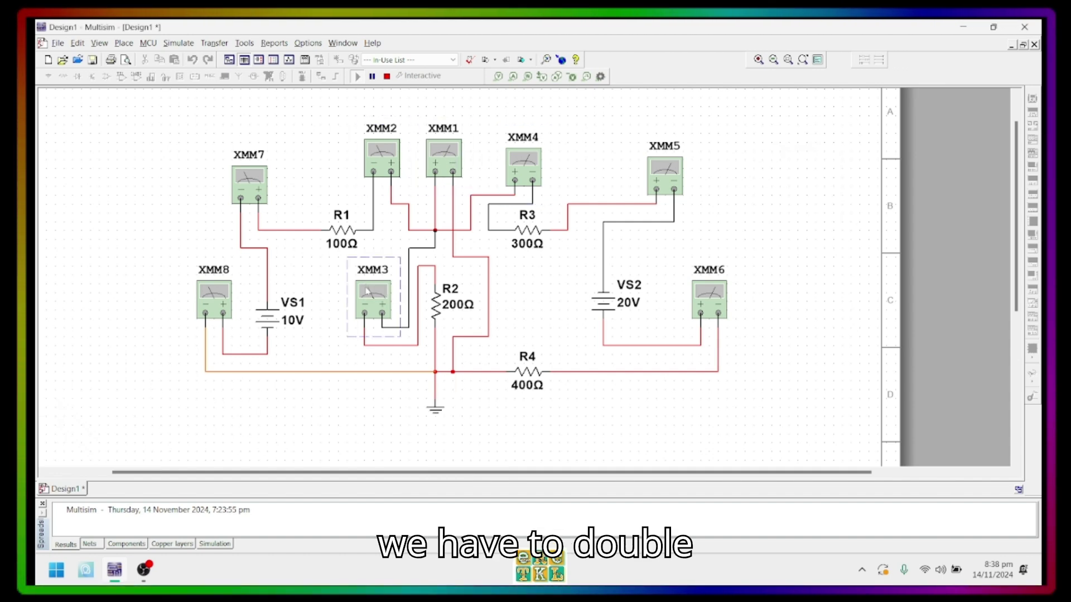
Check the displays of XMM7, XMM8 and XMM5 one at a time, closing each window again
{"action": "double_click", "coordinate": [248, 192]}
{"action": "double_click", "coordinate": [247, 191]}
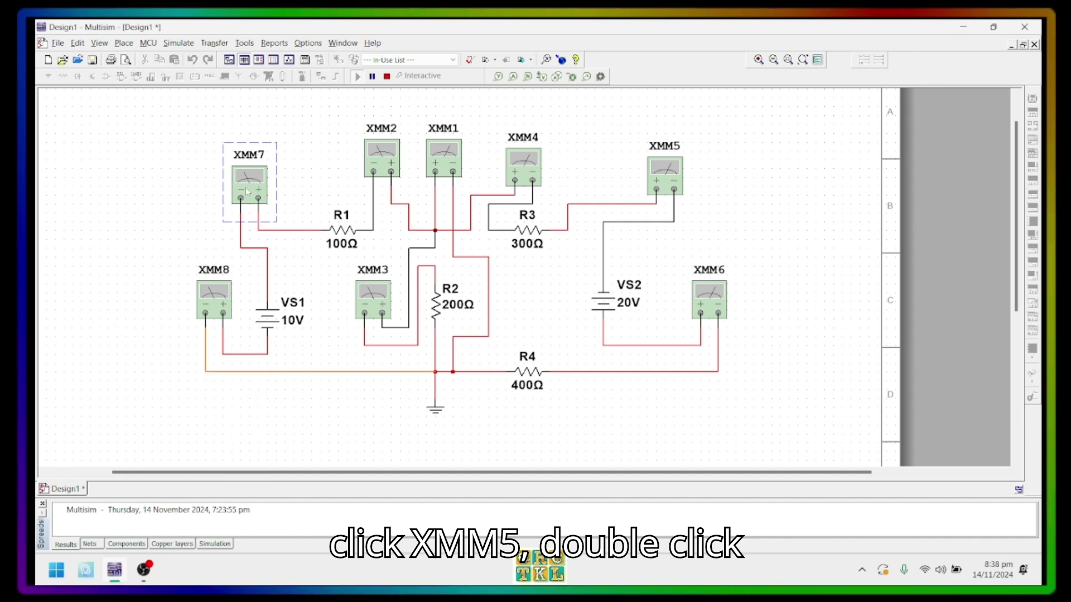
{"action": "double_click", "coordinate": [210, 300]}
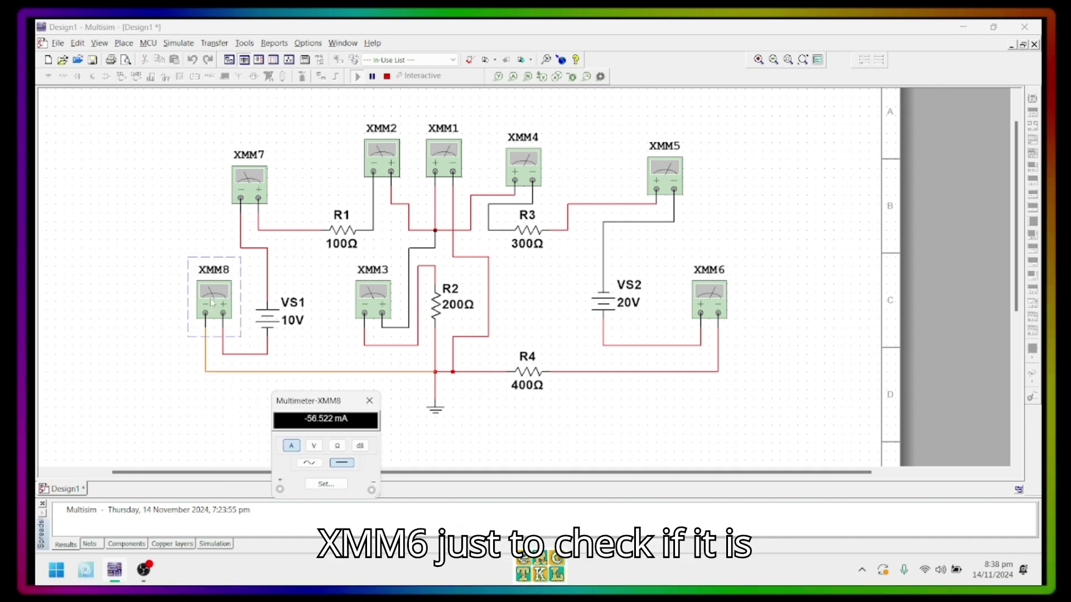
{"action": "left_click", "coordinate": [369, 400]}
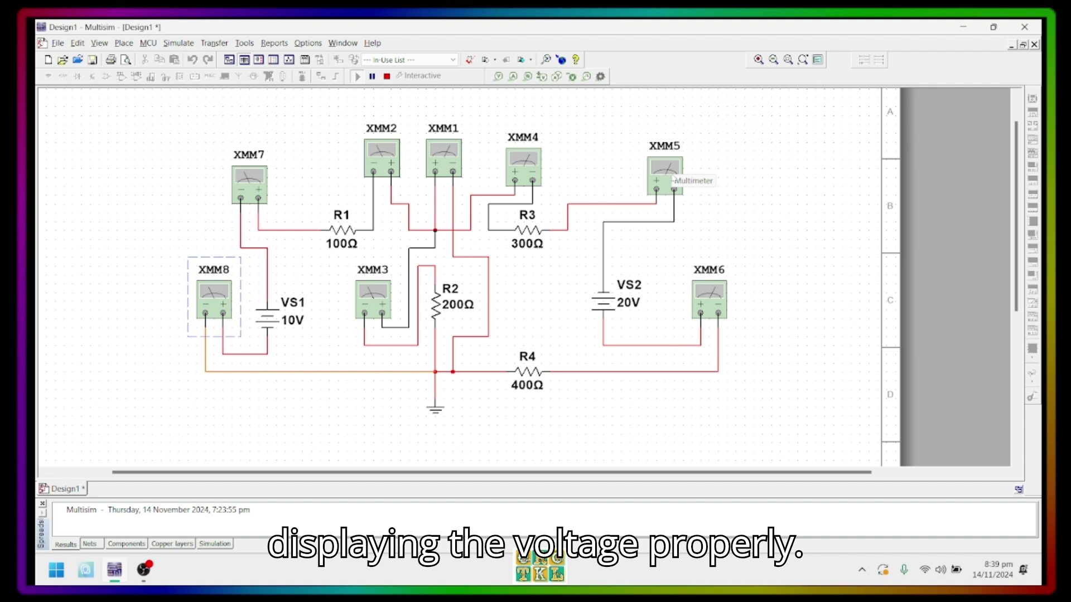
{"action": "double_click", "coordinate": [669, 177]}
{"action": "left_click", "coordinate": [673, 178]}
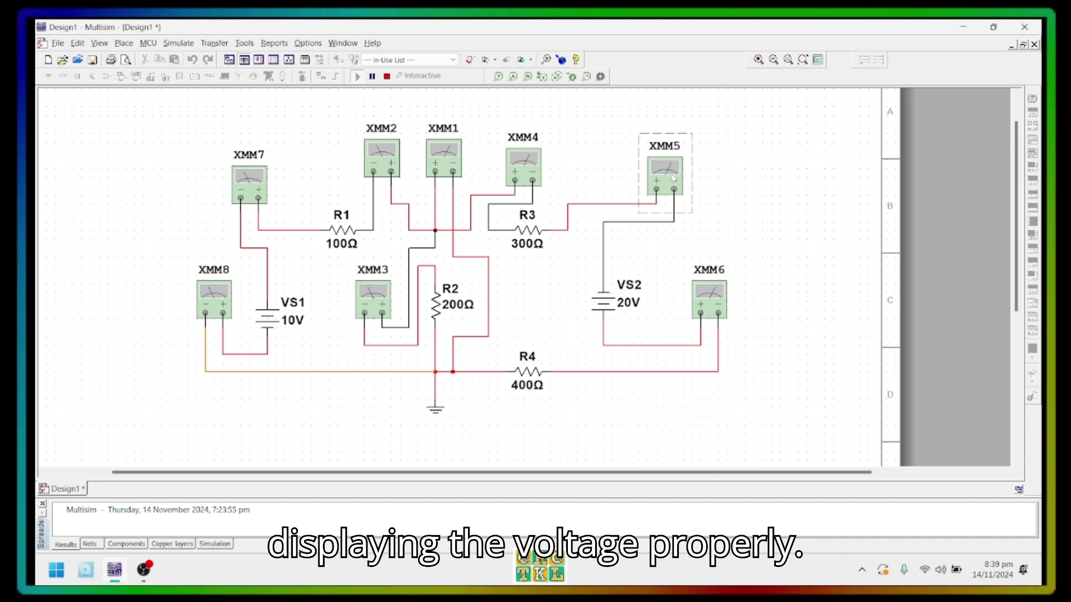
Check XMM6's current with its window moved beside the circuit, and look at XMM1's display, closing both windows
{"action": "double_click", "coordinate": [705, 295]}
{"action": "left_click_drag", "start_coordinate": [711, 270], "coordinate": [829, 298]}
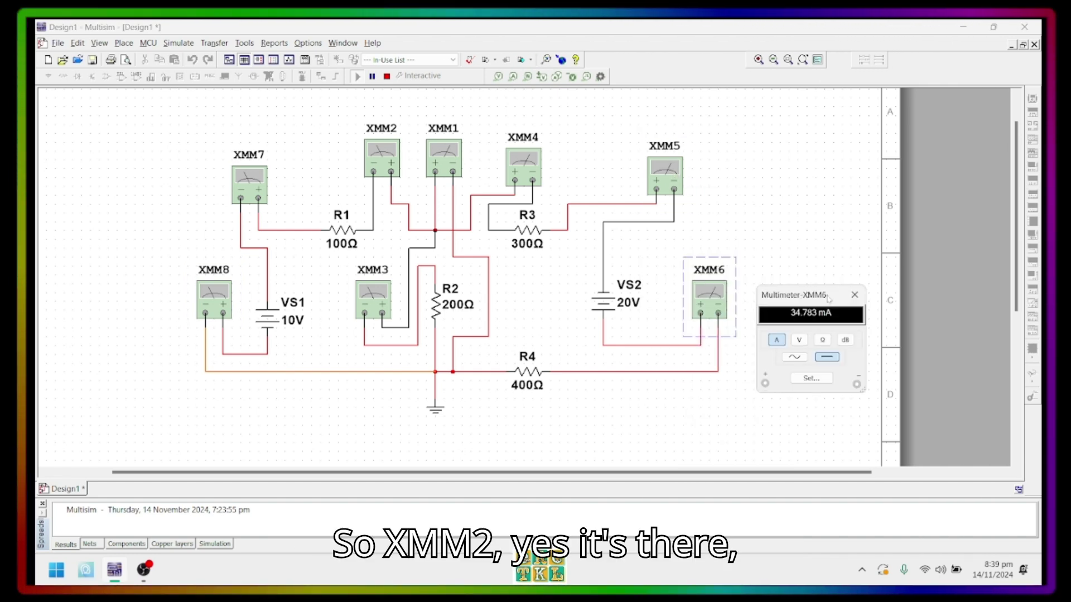
{"action": "left_click", "coordinate": [691, 301]}
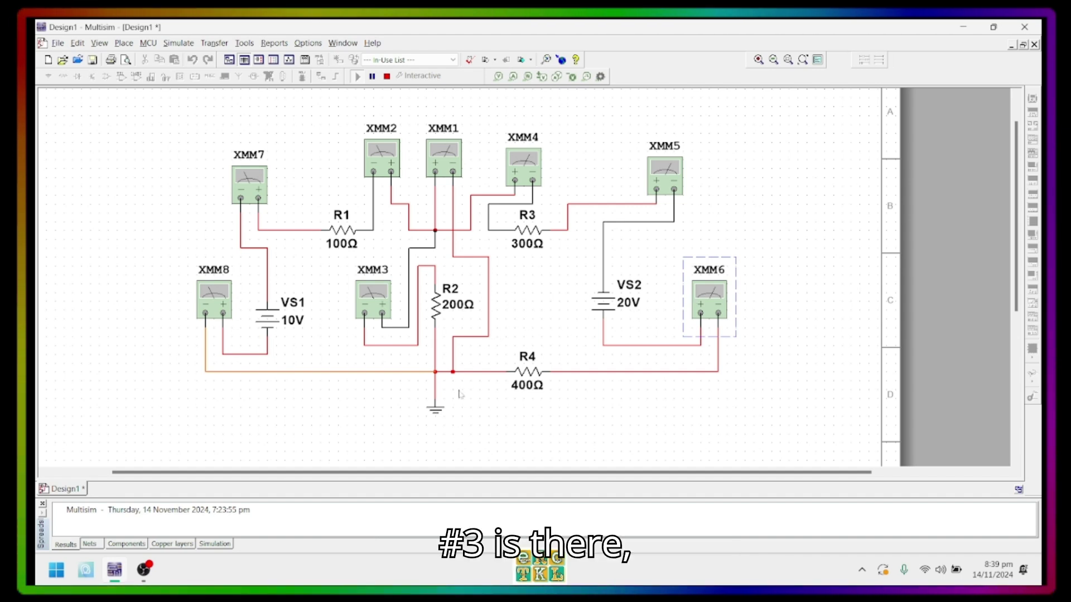
{"action": "double_click", "coordinate": [441, 165]}
{"action": "left_click", "coordinate": [844, 128]}
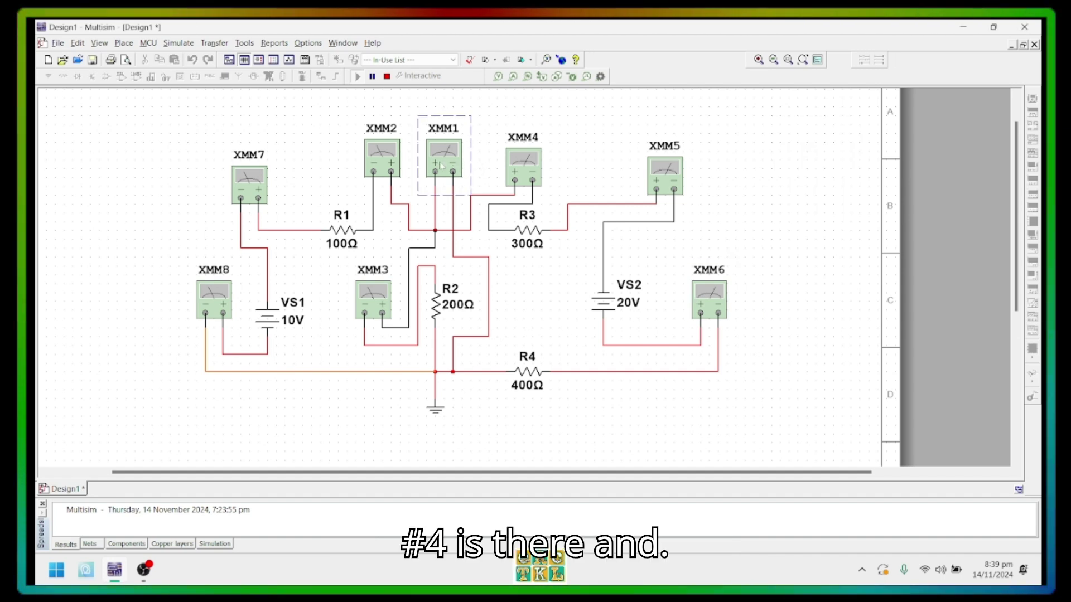
Compare the current readings of XMM2, XMM3 and XMM4, and close their windows again
{"action": "double_click", "coordinate": [378, 162]}
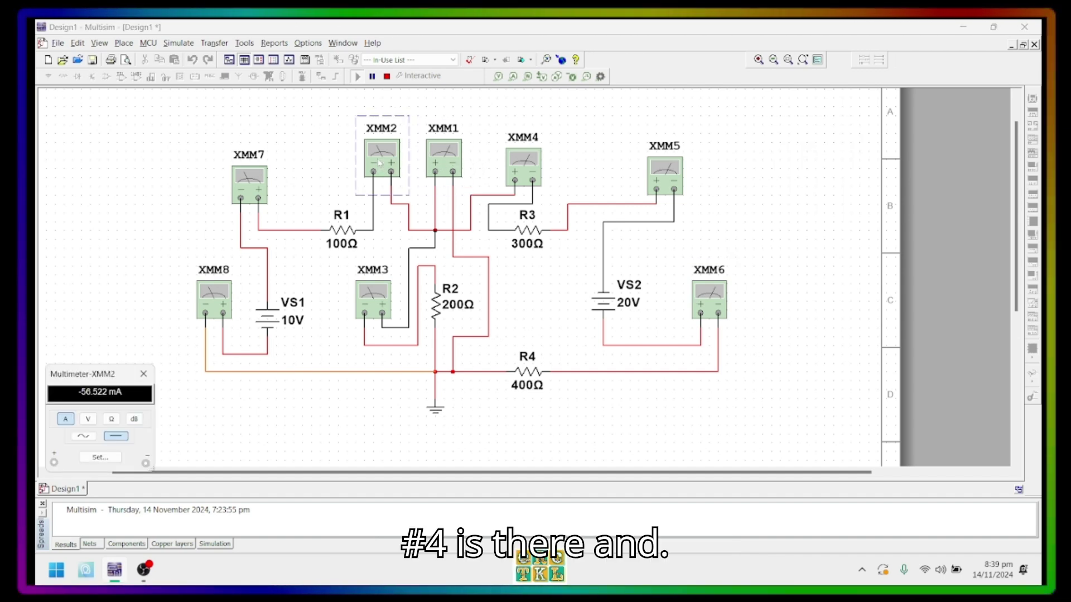
{"action": "double_click", "coordinate": [366, 315]}
{"action": "double_click", "coordinate": [517, 171]}
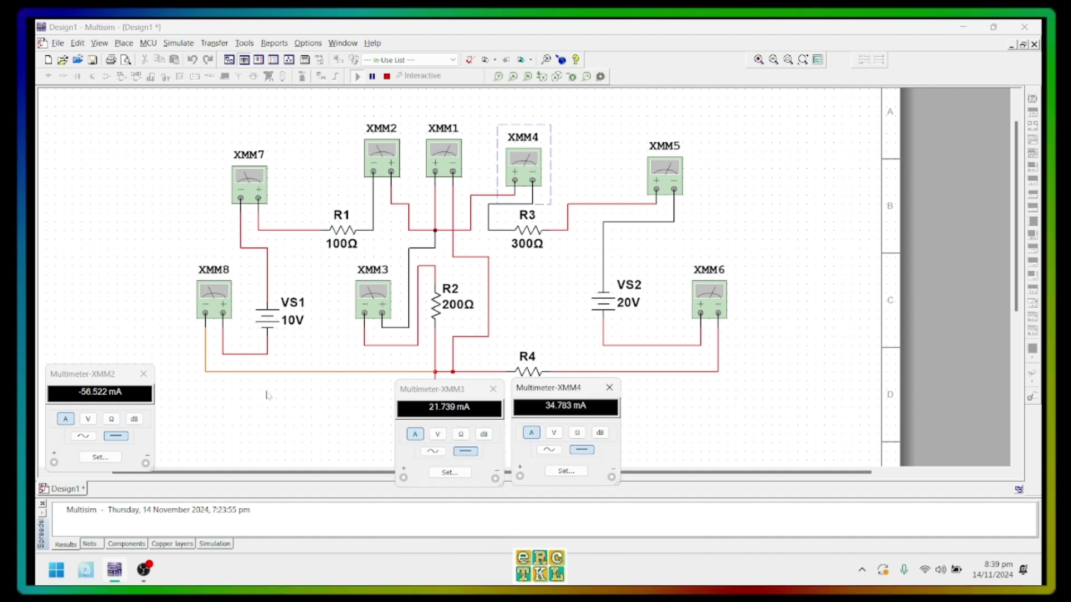
{"action": "double_click", "coordinate": [402, 166]}
{"action": "double_click", "coordinate": [454, 160]}
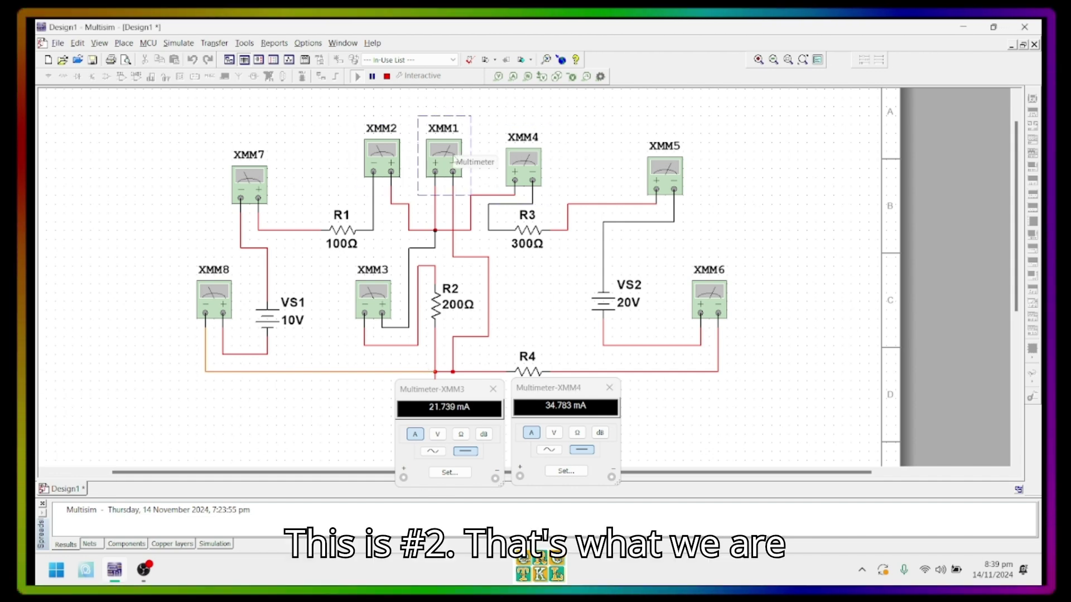
{"action": "double_click", "coordinate": [536, 174]}
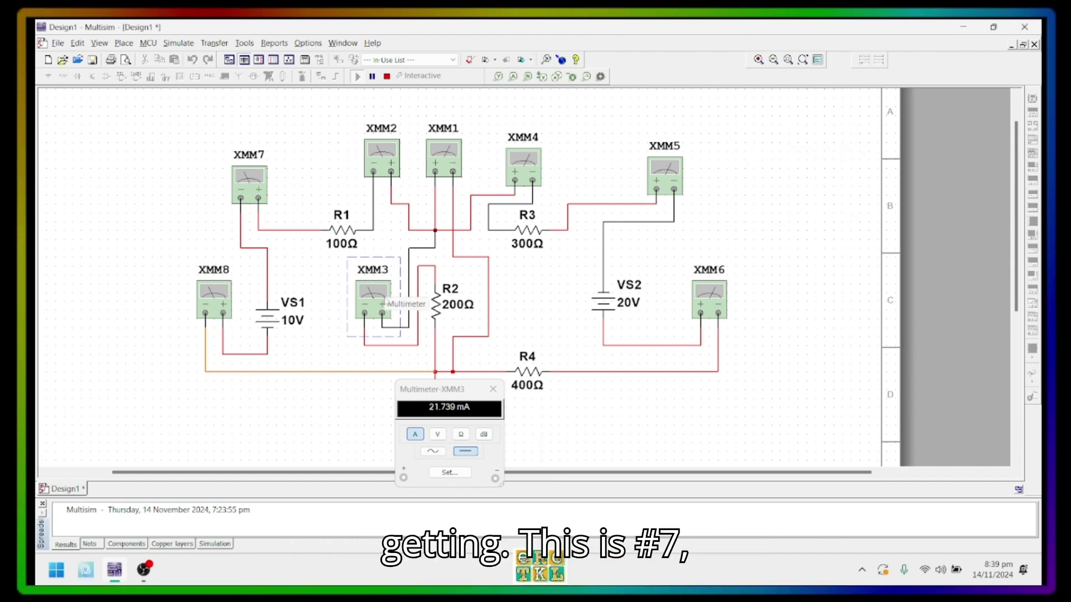
{"action": "double_click", "coordinate": [373, 298]}
Open the displays of all eight multimeters together to compare their voltage and current readings
{"action": "double_click", "coordinate": [392, 160]}
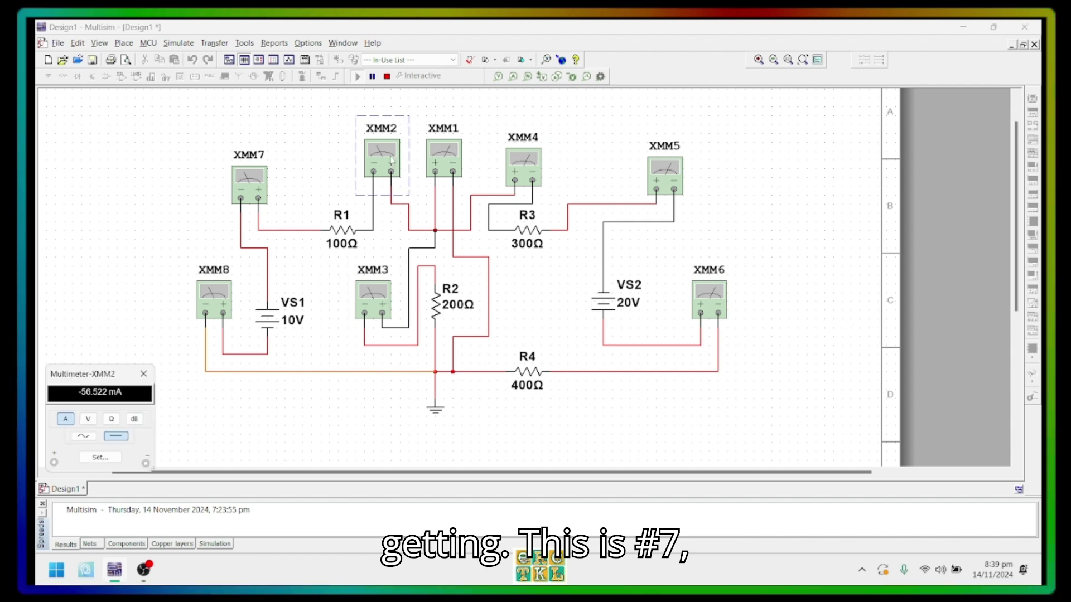
{"action": "double_click", "coordinate": [252, 184]}
{"action": "double_click", "coordinate": [211, 287]}
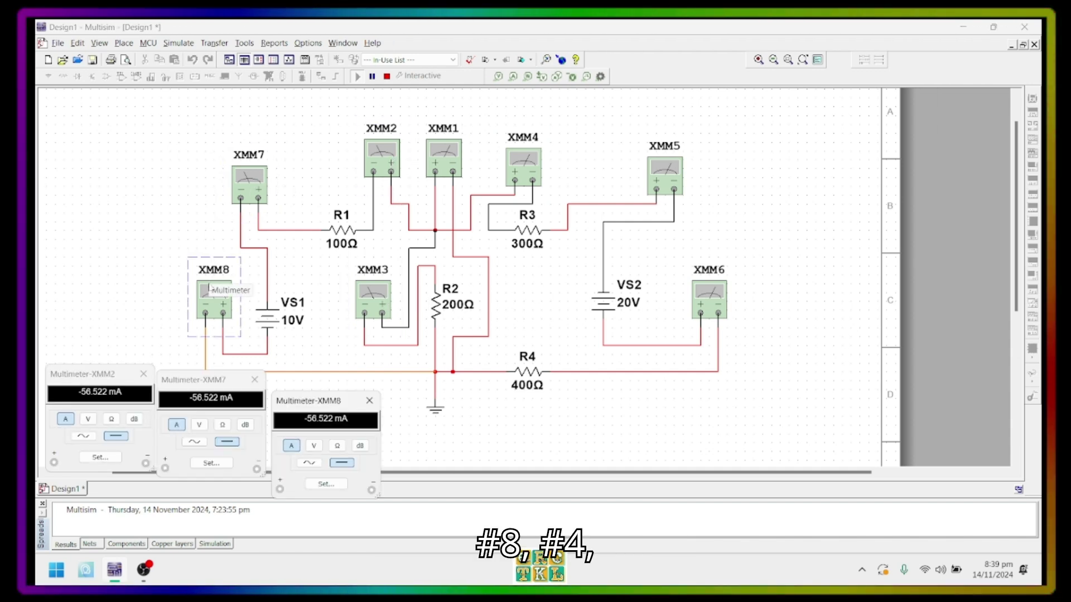
{"action": "double_click", "coordinate": [534, 174]}
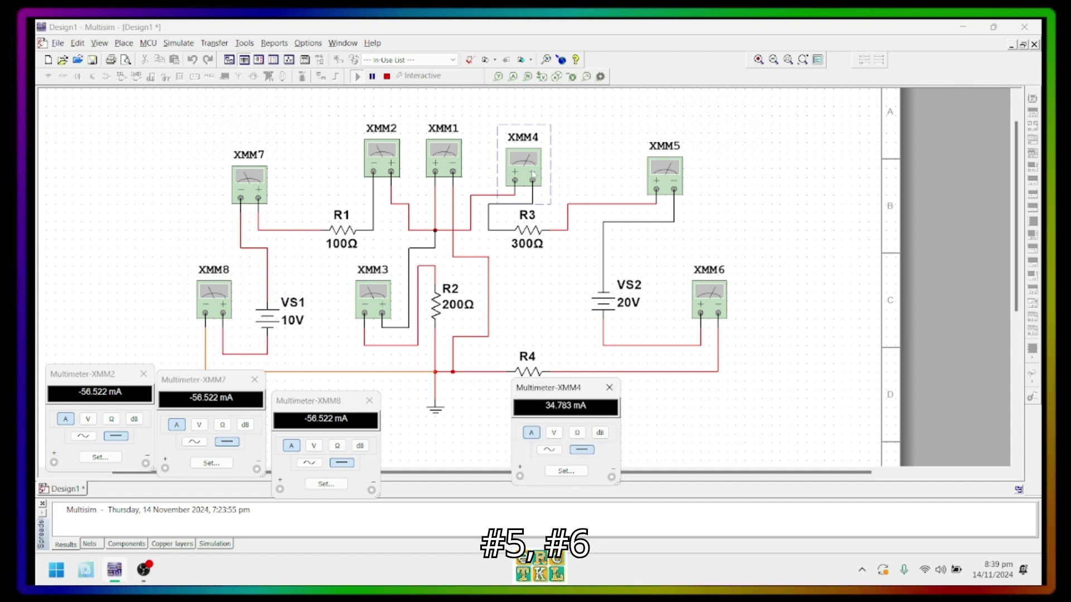
{"action": "double_click", "coordinate": [663, 173]}
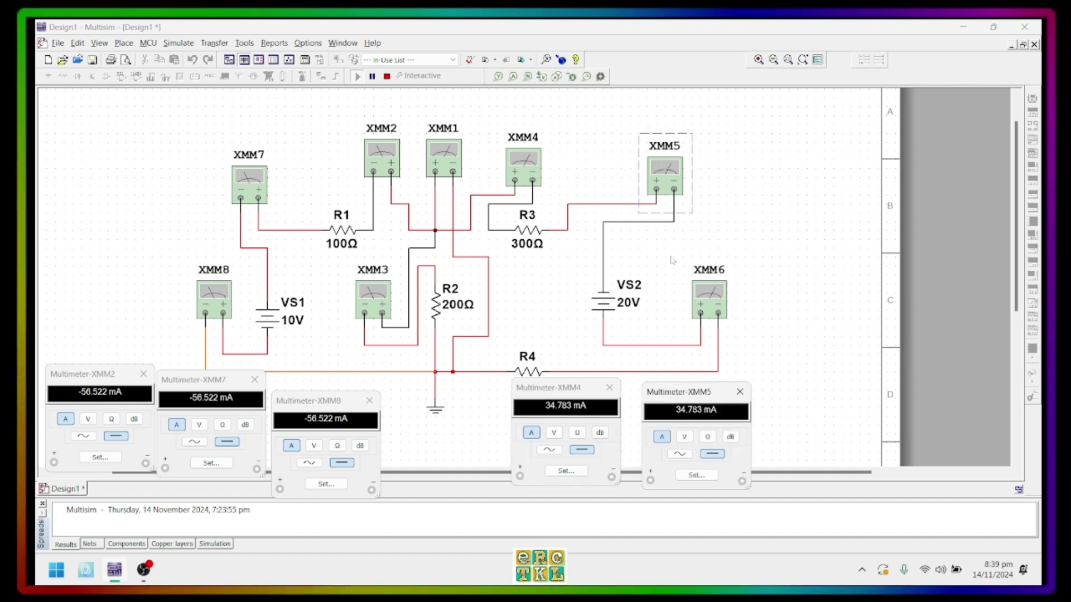
{"action": "double_click", "coordinate": [713, 303]}
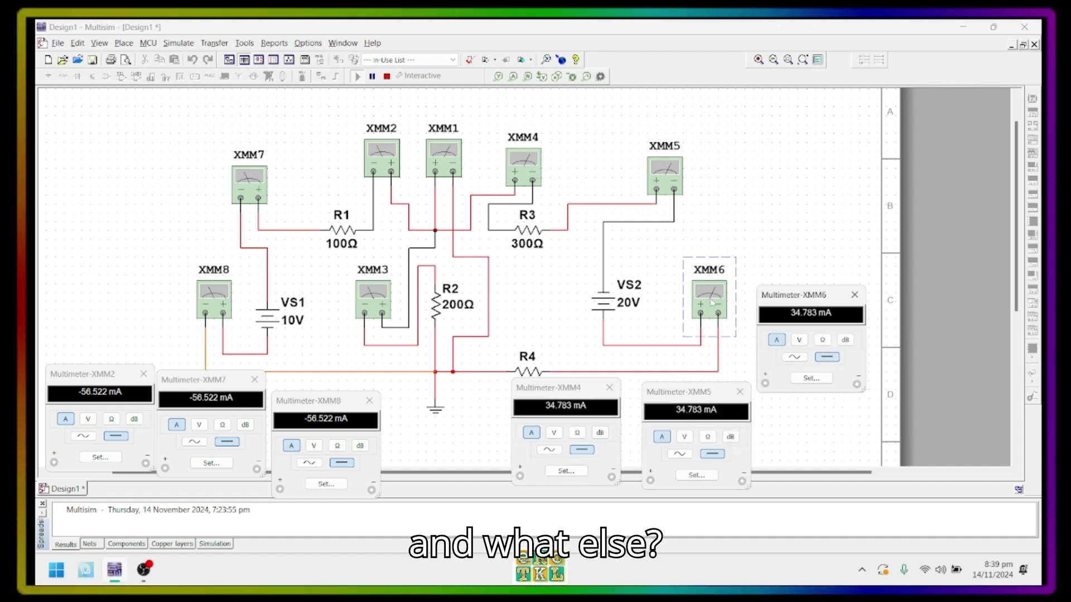
{"action": "double_click", "coordinate": [377, 314]}
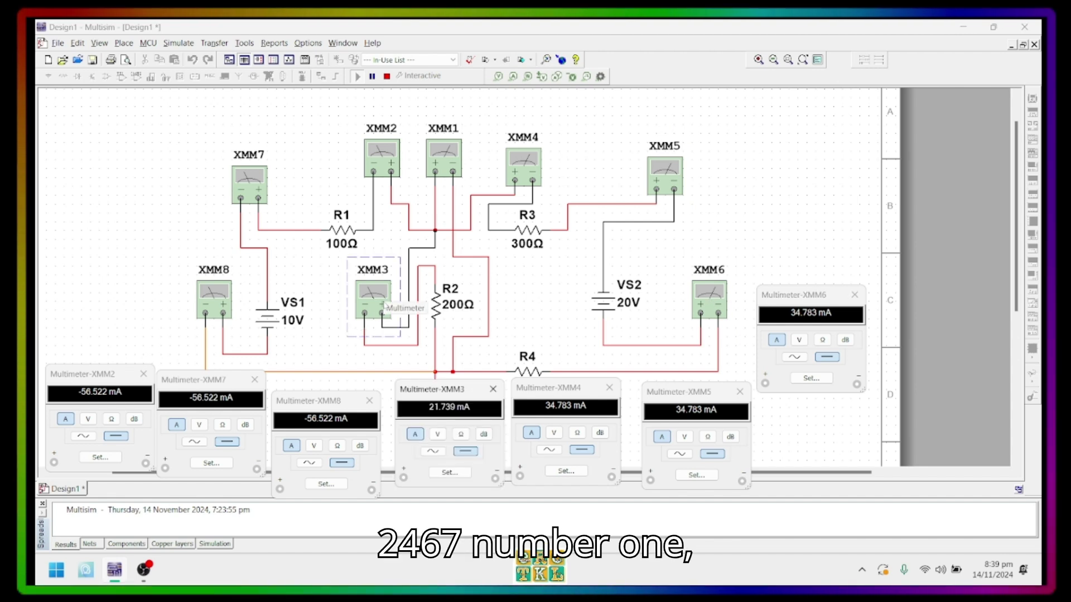
{"action": "double_click", "coordinate": [455, 162]}
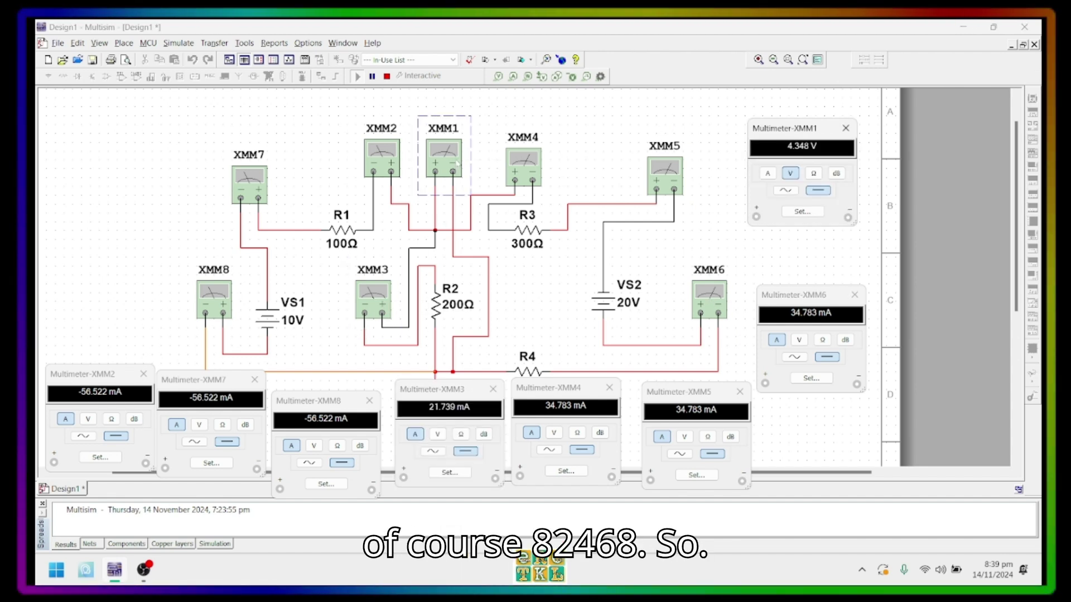
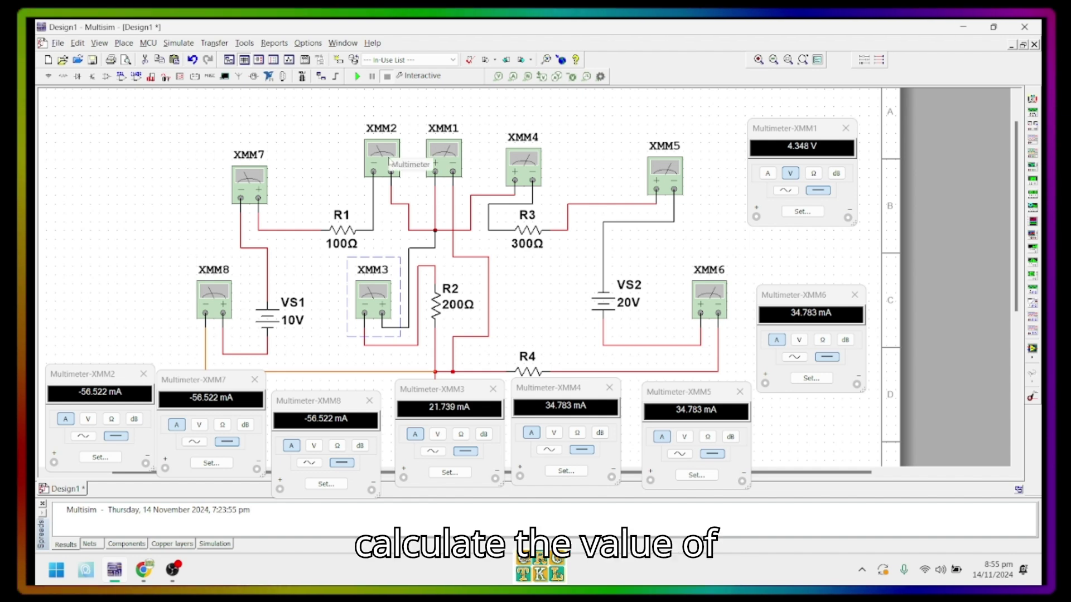
Delete XMM2 and wire R1 directly to the junction between R1, R2 and R3
{"action": "key", "text": "Delete"}
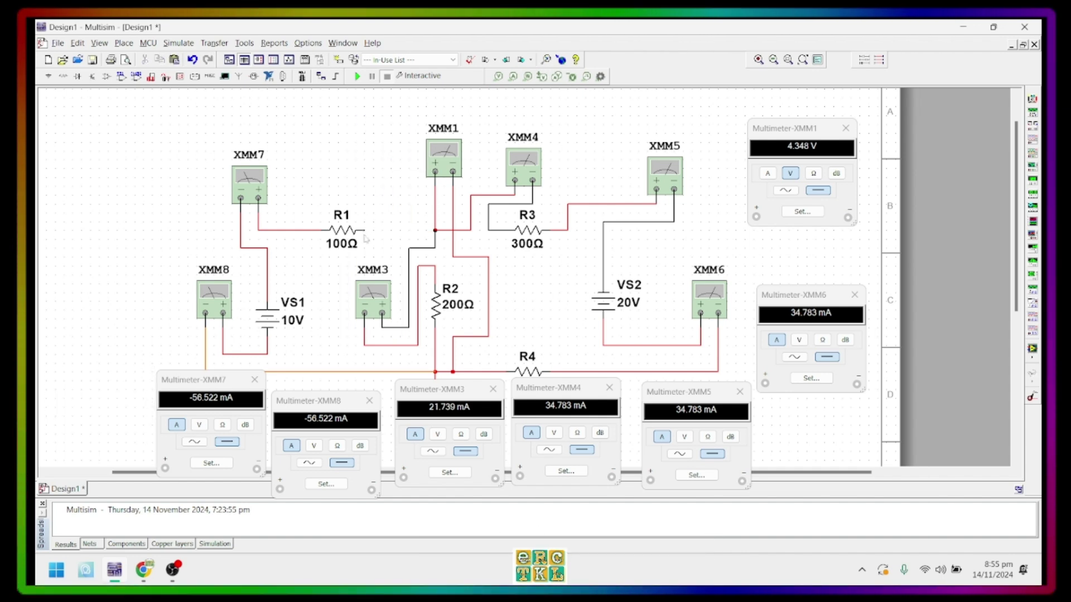
{"action": "left_click", "coordinate": [366, 229]}
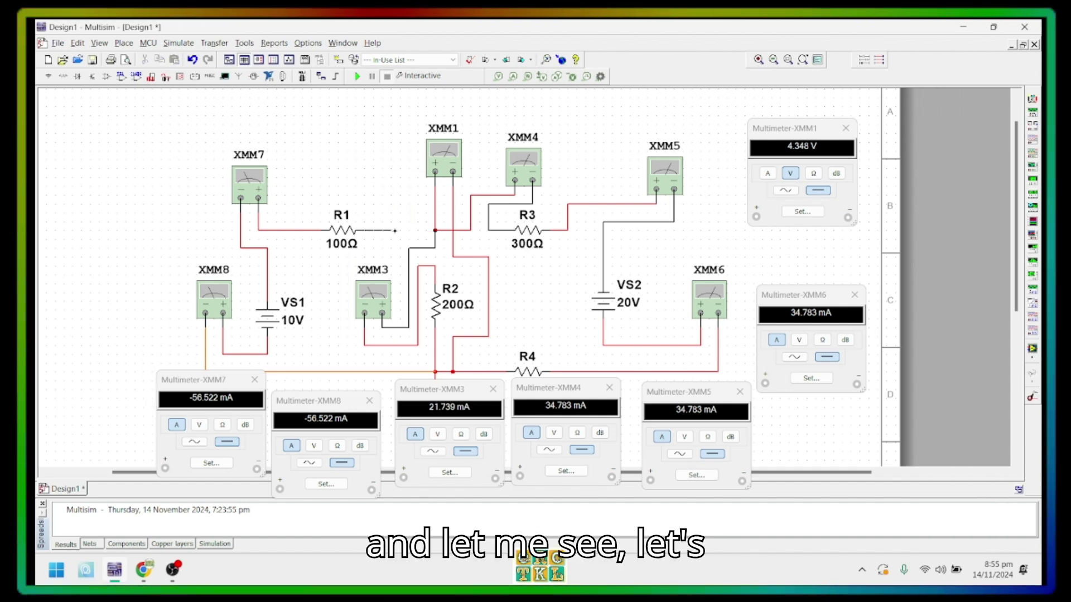
{"action": "left_click", "coordinate": [434, 229]}
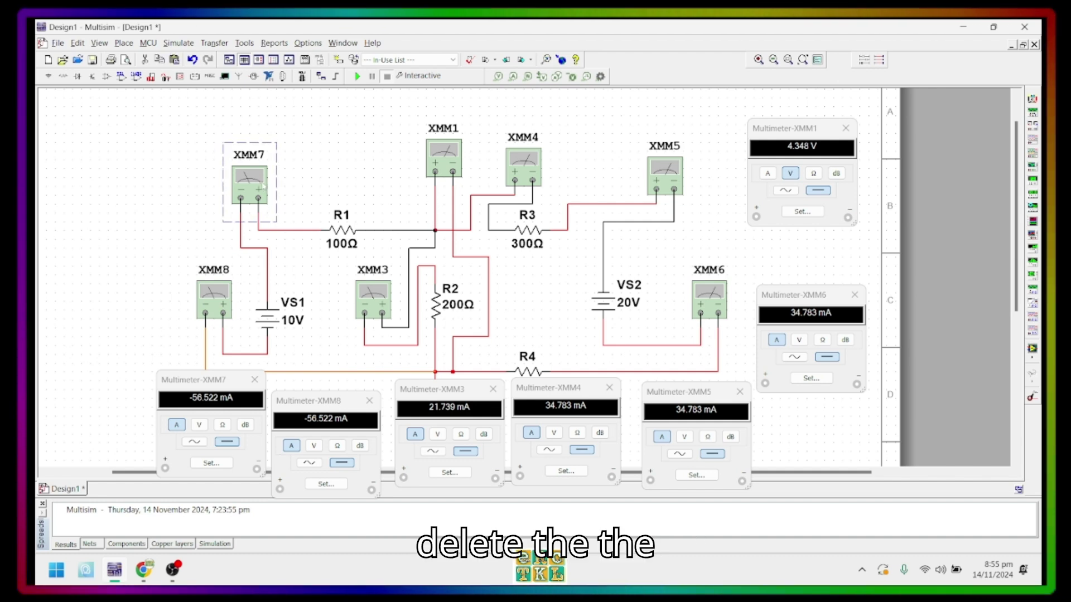
Delete XMM7 and XMM8, and wire R1's free end directly to the upper terminal of VS1
{"action": "key", "text": "Delete"}
{"action": "left_click", "coordinate": [219, 304]}
{"action": "key", "text": "Delete"}
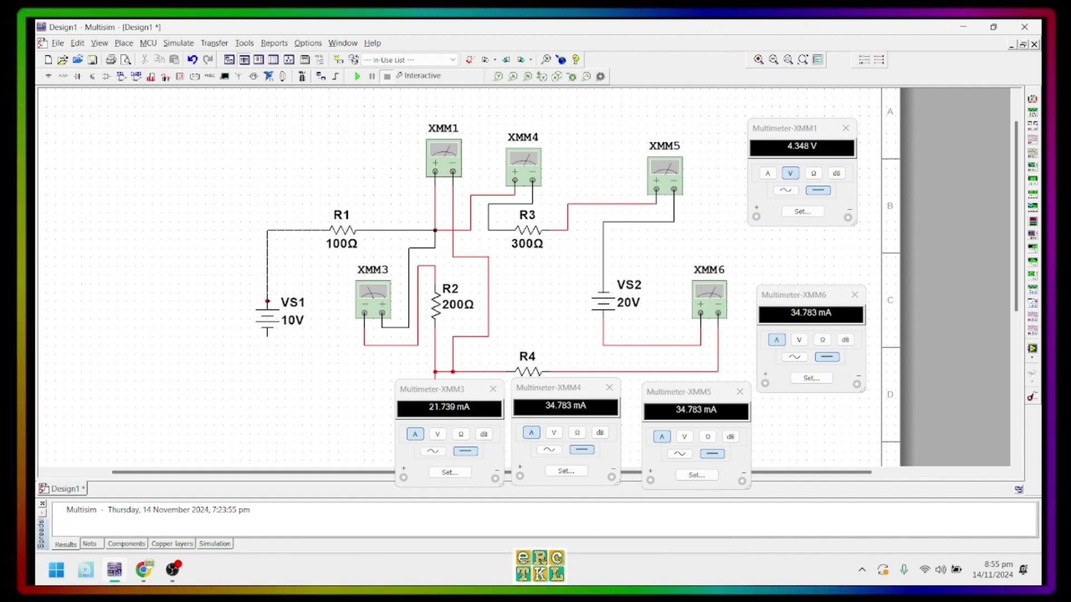
{"action": "left_click", "coordinate": [267, 301]}
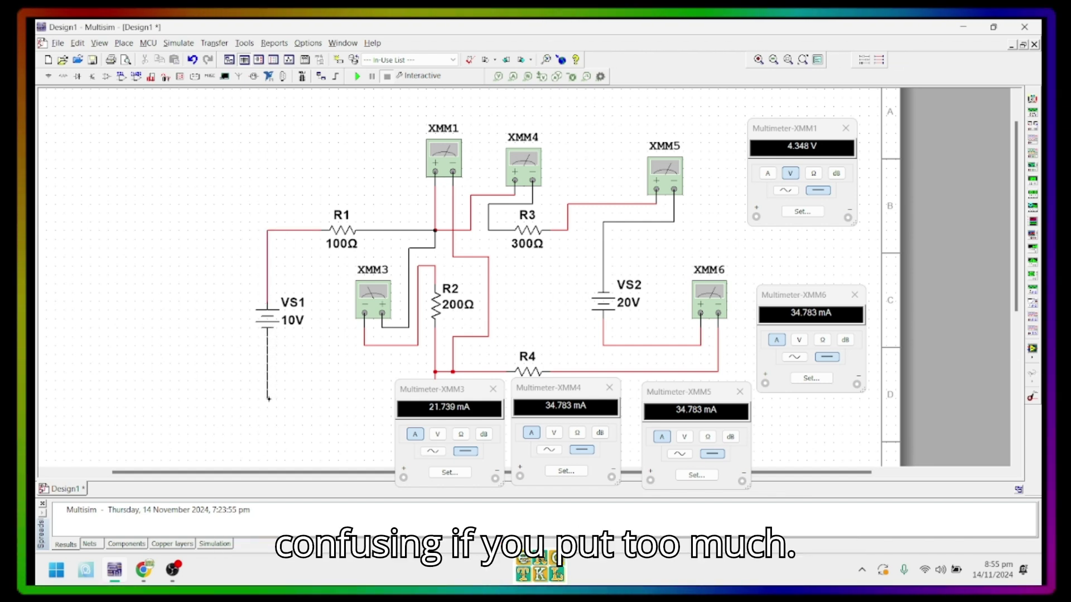
Close the XMM3, XMM4 and XMM5 displays, and wire VS1's lower terminal to the ground node below R2
{"action": "key", "text": "Escape"}
{"action": "left_click", "coordinate": [493, 390]}
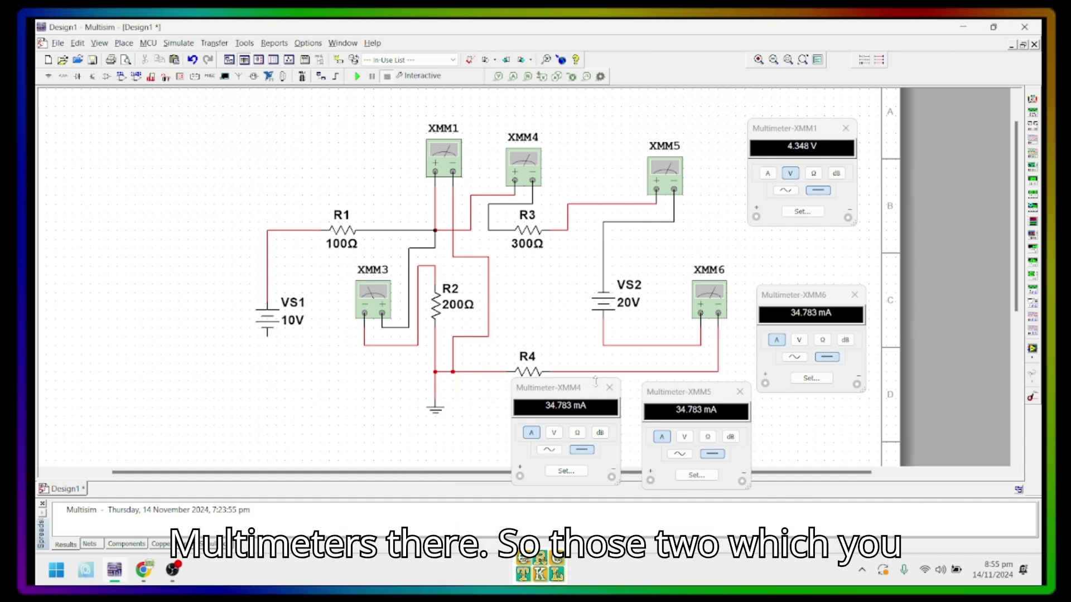
{"action": "left_click", "coordinate": [610, 388]}
{"action": "left_click", "coordinate": [740, 393]}
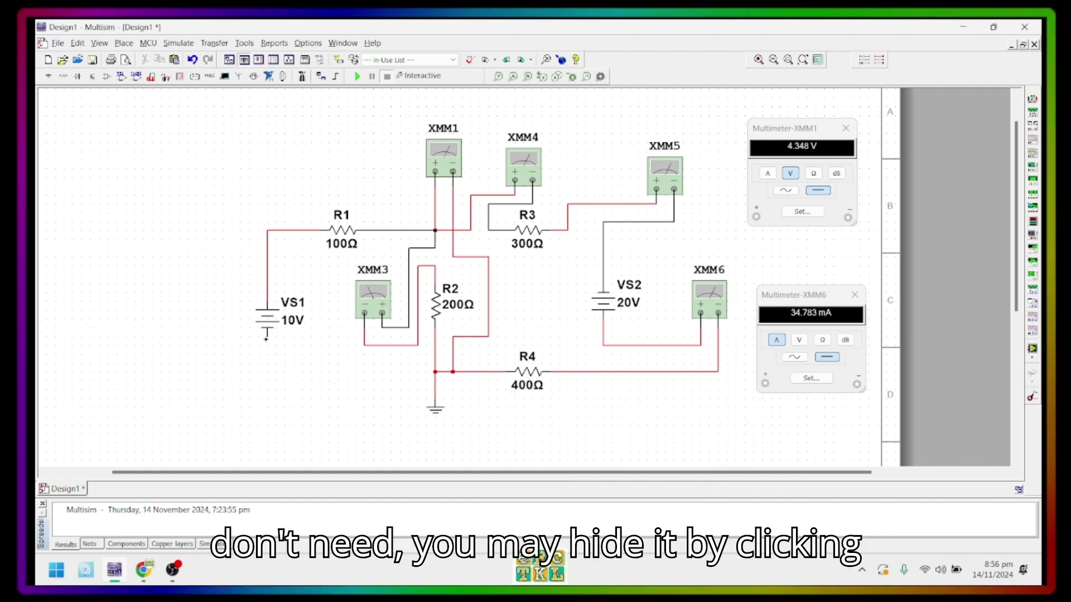
{"action": "left_click", "coordinate": [267, 345]}
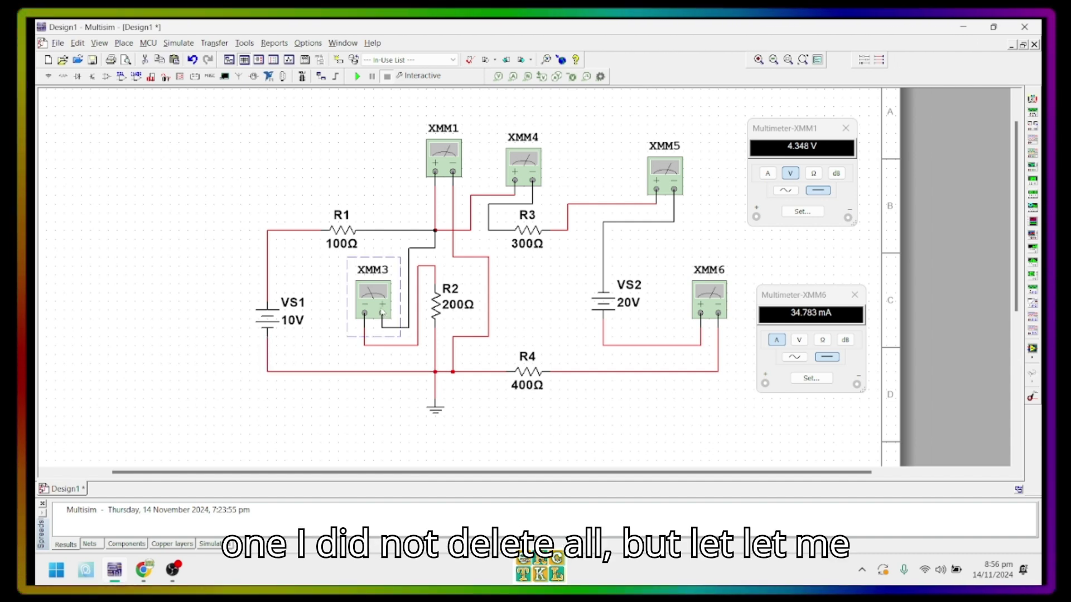
Delete XMM3 and wire R2's upper end directly to the junction beside R1
{"action": "key", "text": "Delete"}
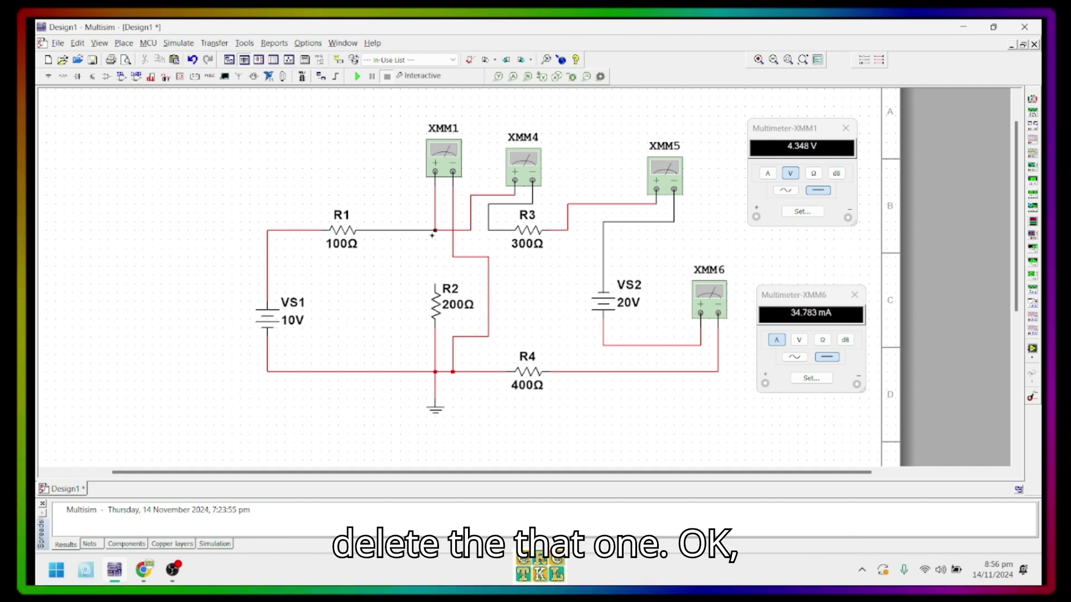
{"action": "left_click", "coordinate": [435, 286]}
{"action": "left_click", "coordinate": [435, 230]}
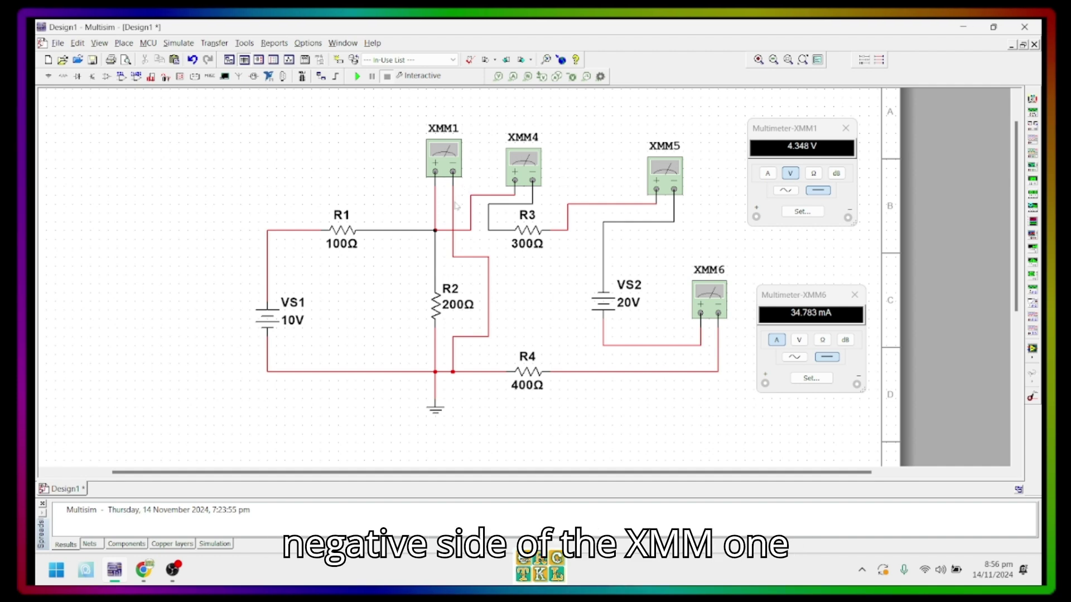
Remove both wires connecting XMM1 to the circuit, and delete multimeters XMM4 and XMM5
{"action": "key", "text": "Delete"}
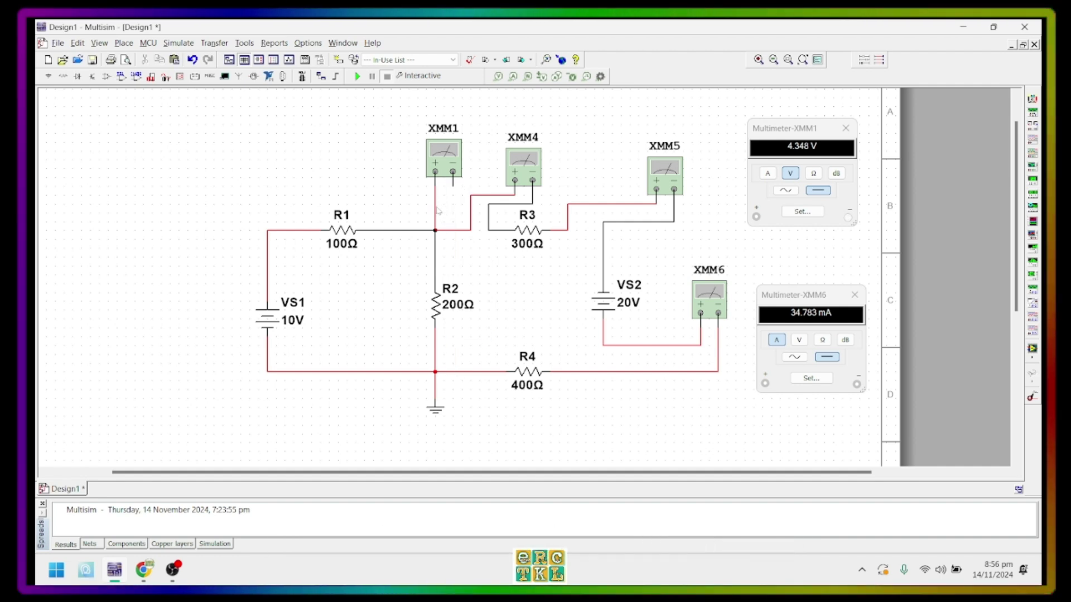
{"action": "key", "text": "Delete"}
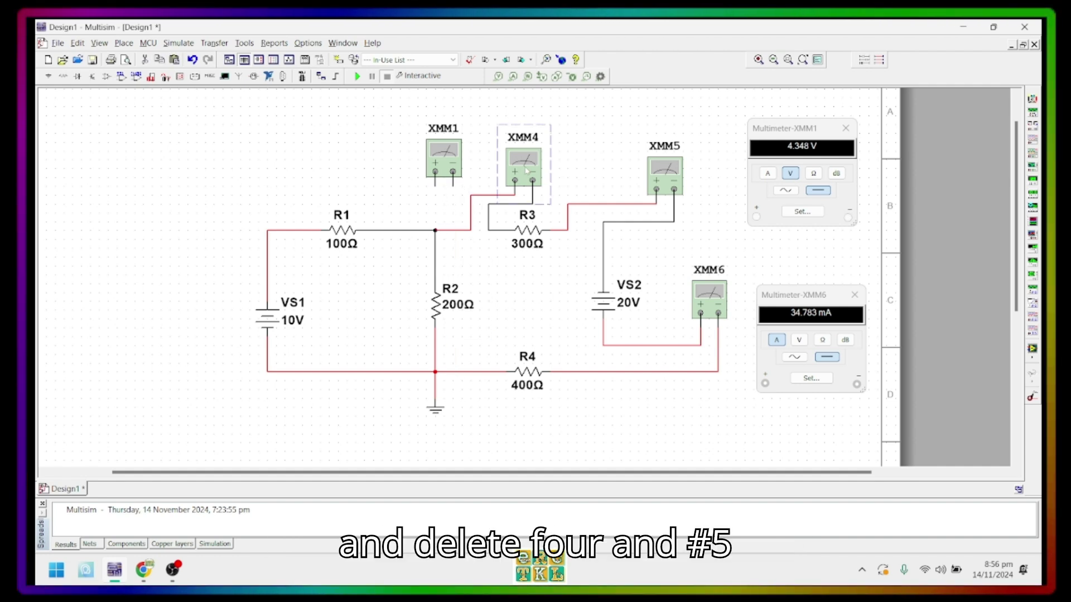
{"action": "key", "text": "Delete"}
{"action": "left_click", "coordinate": [665, 170]}
{"action": "key", "text": "Delete"}
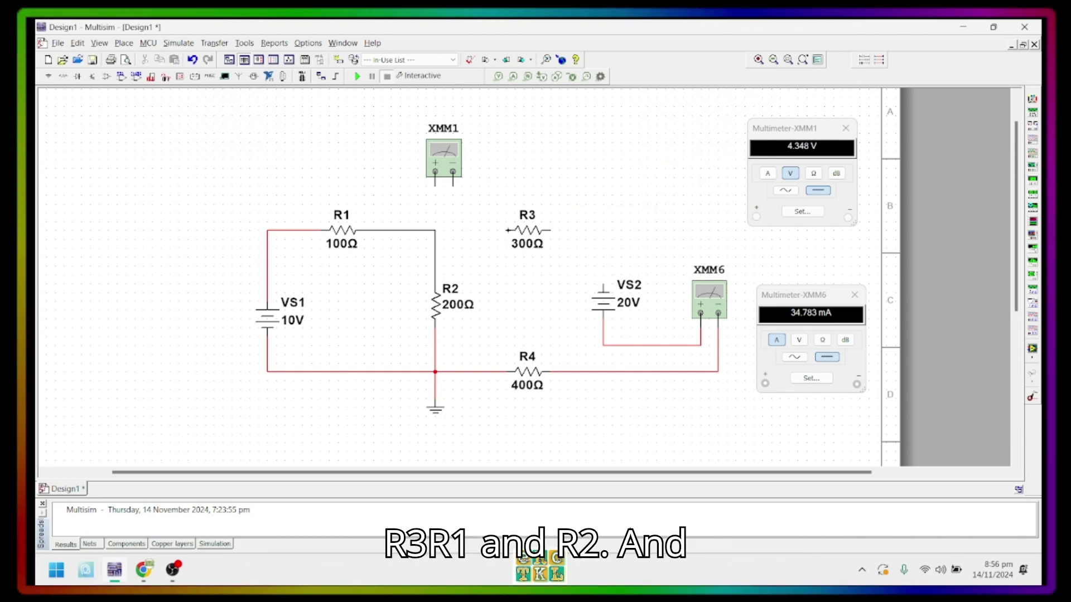
Wire R3 between the R1–R2 junction and VS2's upper terminal, and replace XMM6 with a direct wire from VS2 to R4
{"action": "left_click", "coordinate": [435, 230]}
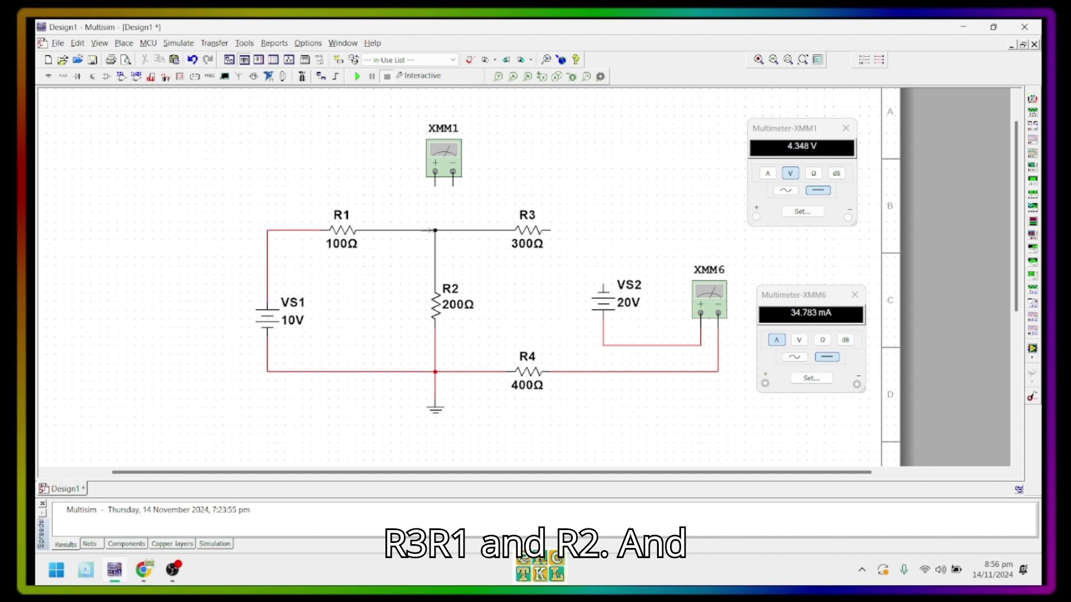
{"action": "left_click", "coordinate": [551, 230]}
{"action": "left_click", "coordinate": [604, 277]}
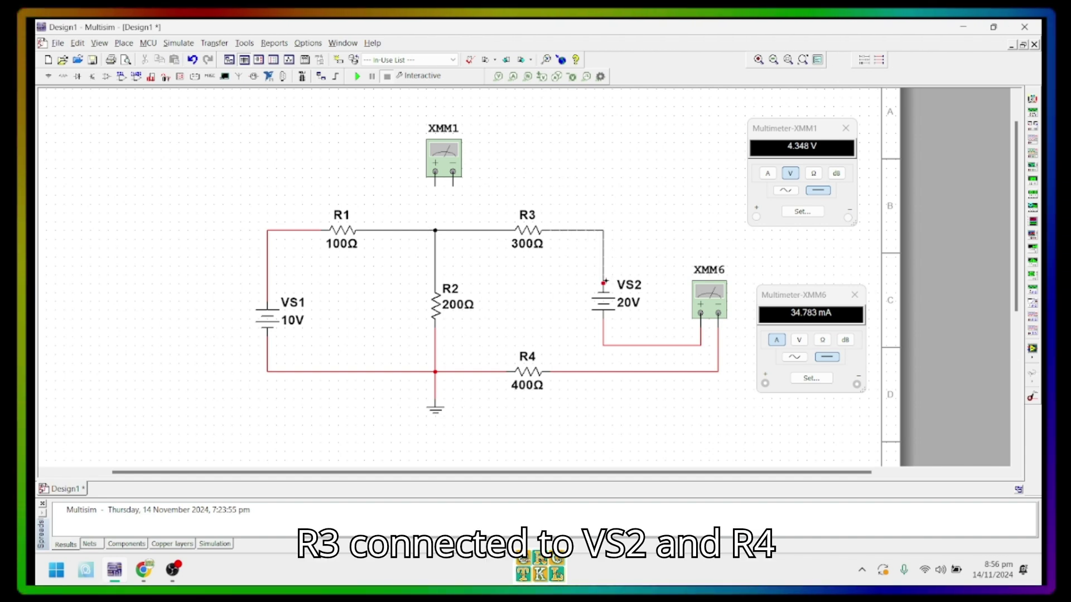
{"action": "key", "text": "Delete"}
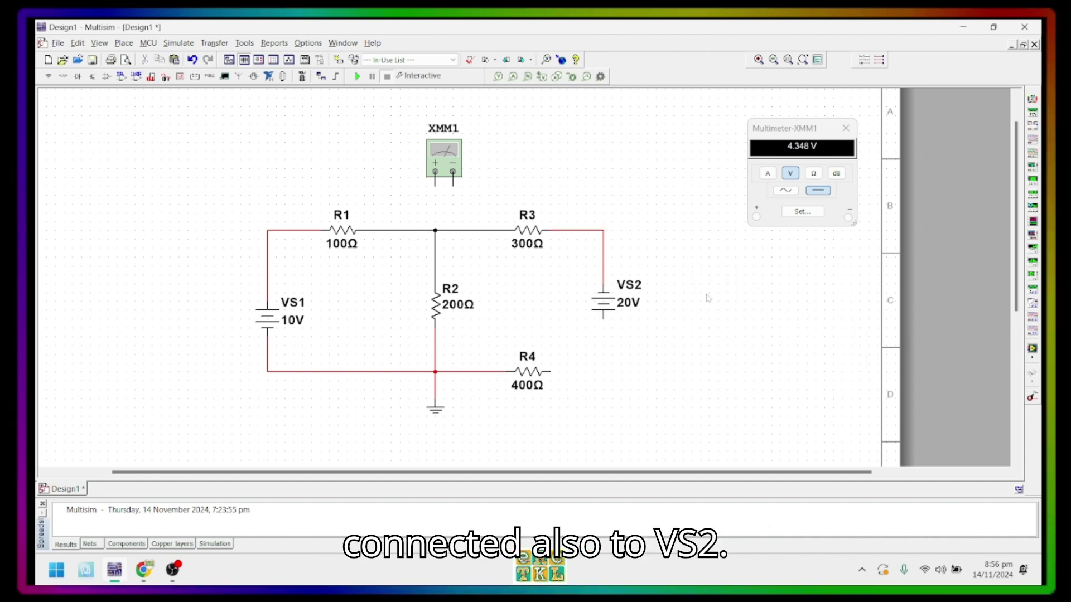
{"action": "left_click", "coordinate": [602, 328]}
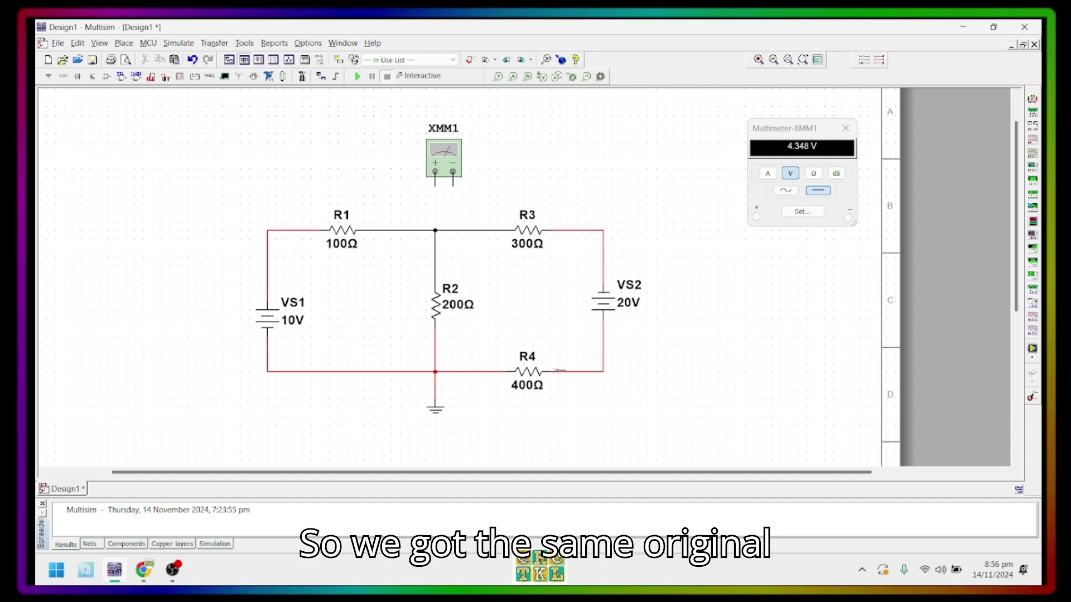
Reposition multimeter XMM1 inside the loop between R3 and R4, beside R2
{"action": "left_click", "coordinate": [444, 158]}
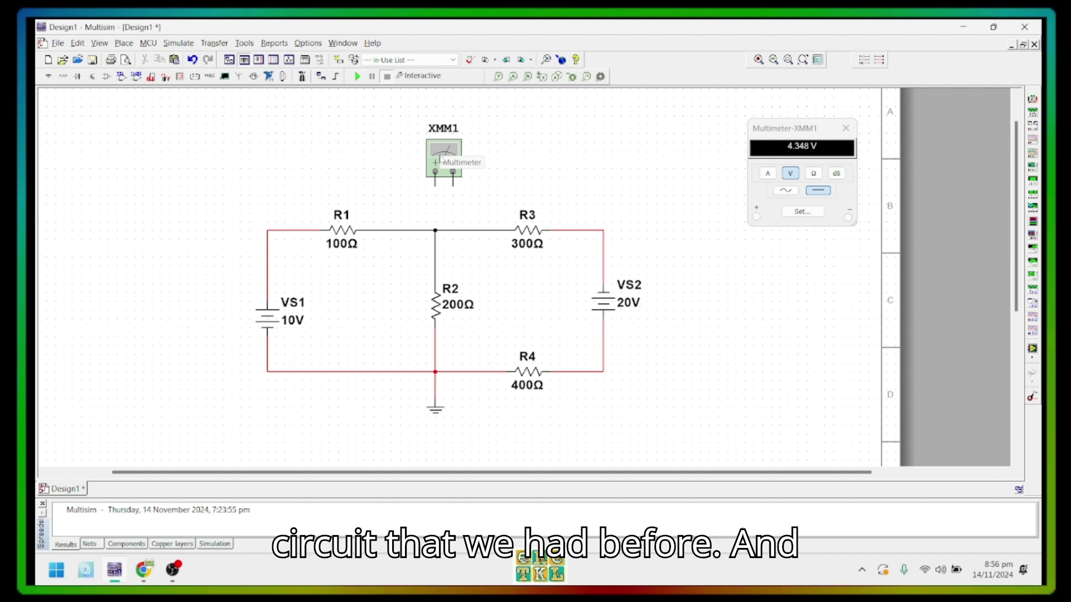
{"action": "key", "text": "ctrl+c"}
{"action": "key", "text": "ctrl+v"}
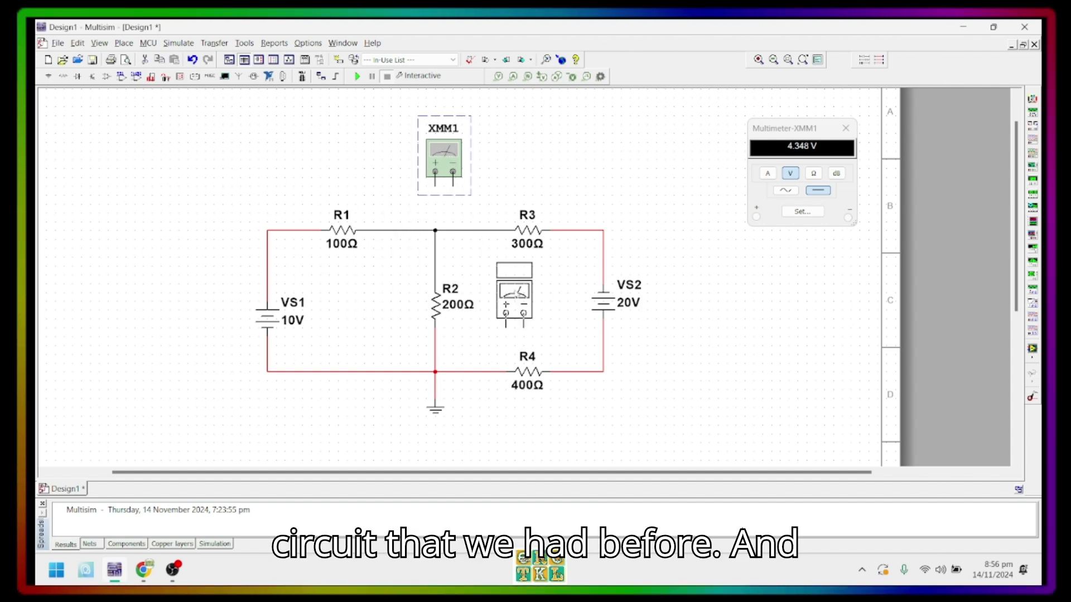
{"action": "left_click", "coordinate": [532, 297]}
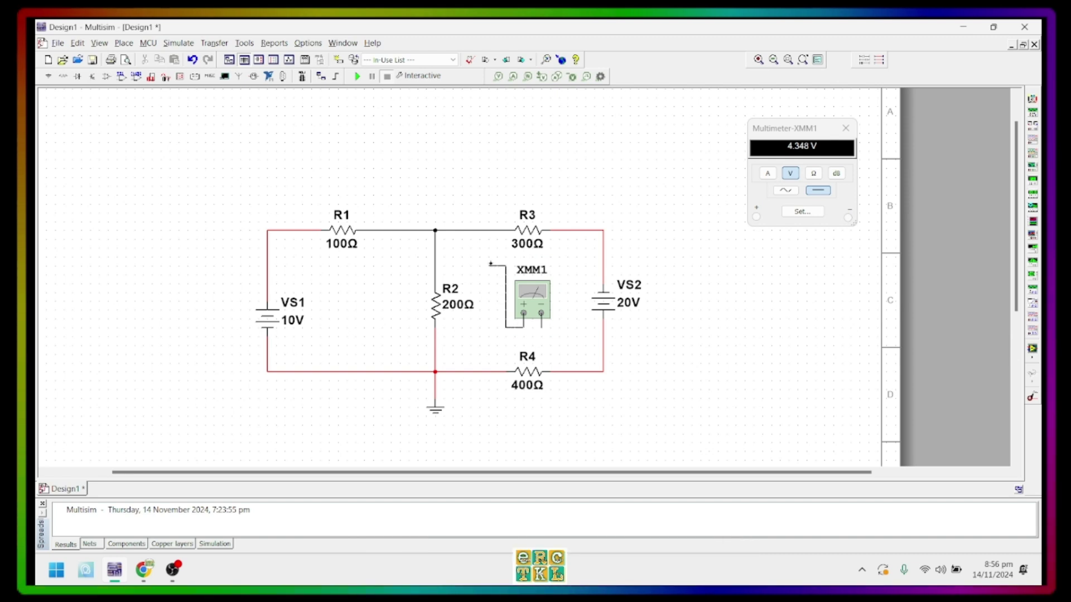
Wire multimeter XMM1 in parallel with R2 and set the color of the net on its positive side to red
{"action": "left_click", "coordinate": [435, 248]}
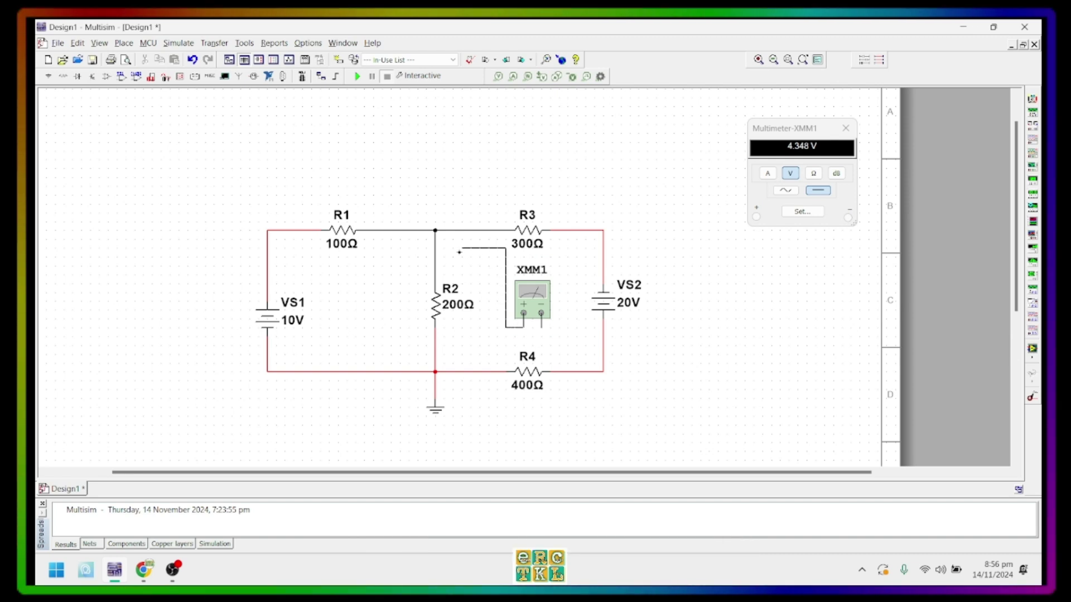
{"action": "double_click", "coordinate": [506, 321]}
{"action": "left_click", "coordinate": [498, 236]}
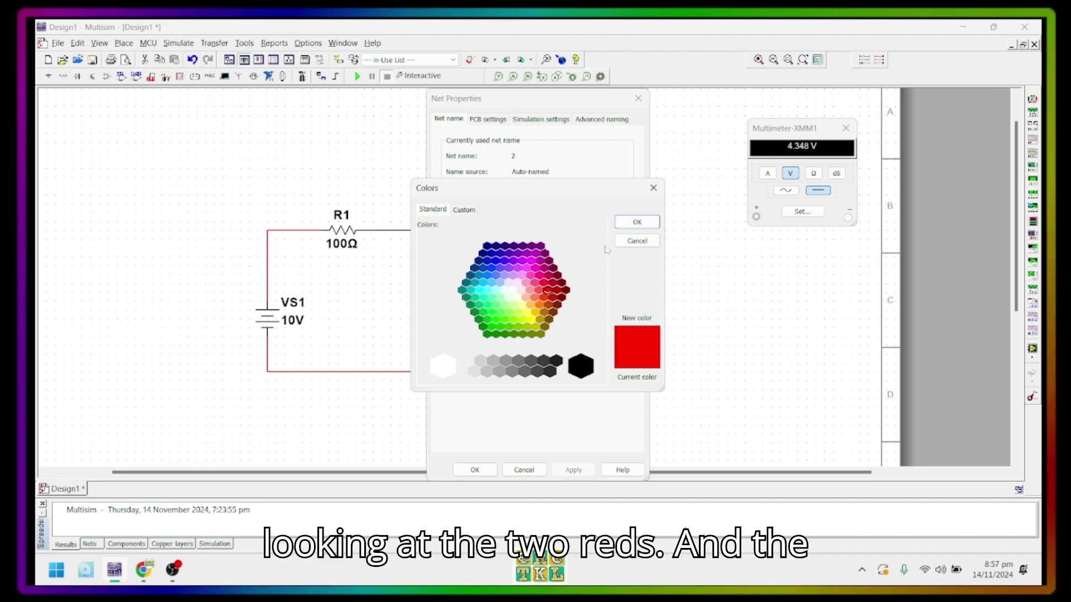
{"action": "left_click", "coordinate": [637, 223]}
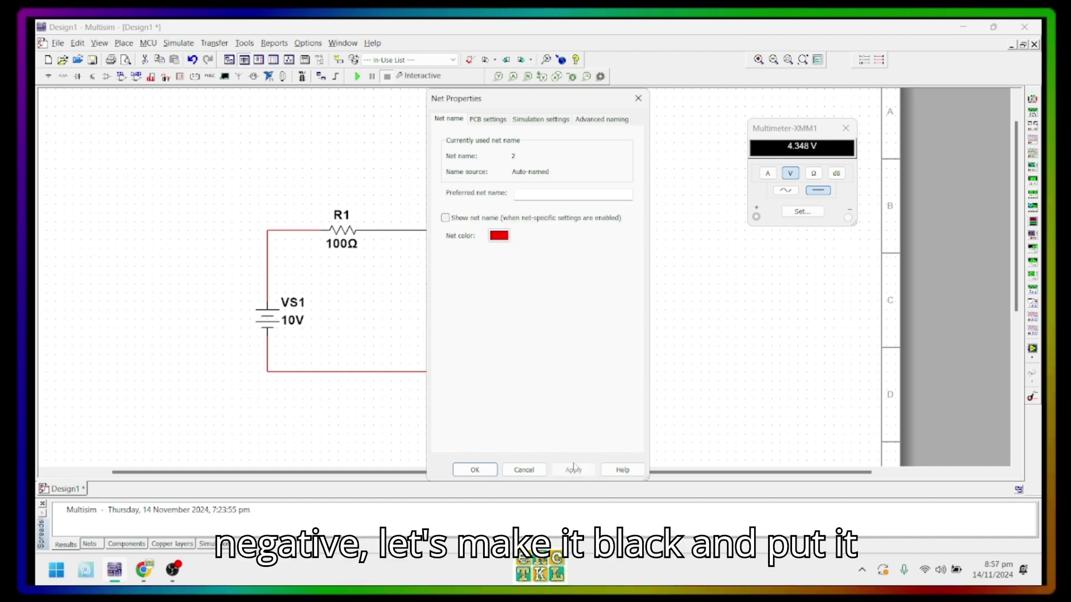
{"action": "left_click", "coordinate": [491, 471]}
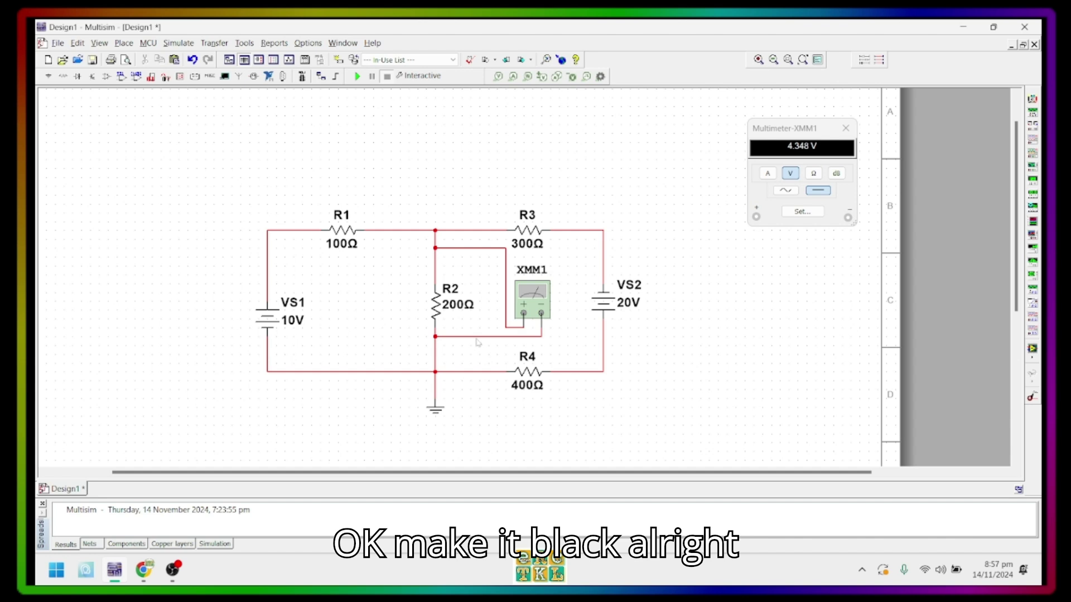
Set the color of the ground net connecting XMM1's negative terminal and R2's lower end to black
{"action": "double_click", "coordinate": [478, 338]}
{"action": "left_click", "coordinate": [497, 263]}
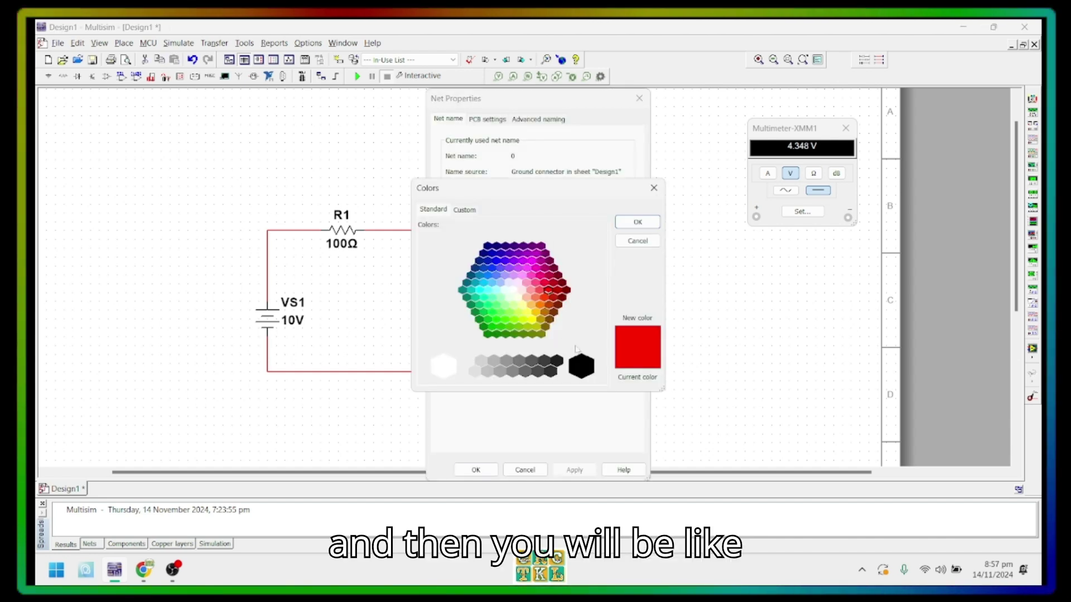
{"action": "left_click", "coordinate": [582, 366]}
{"action": "left_click", "coordinate": [637, 222]}
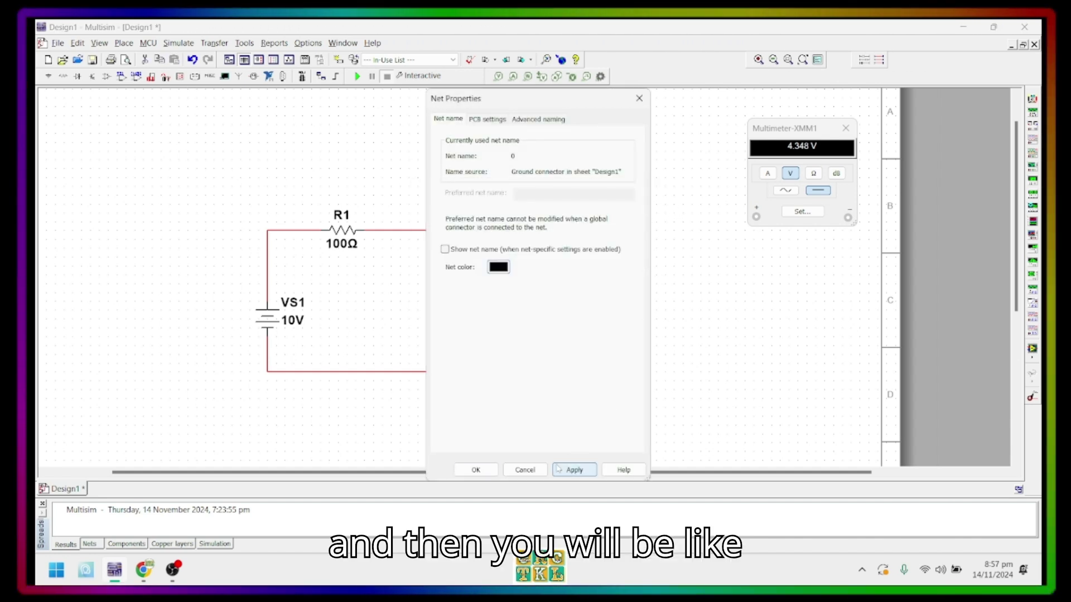
{"action": "left_click", "coordinate": [476, 469]}
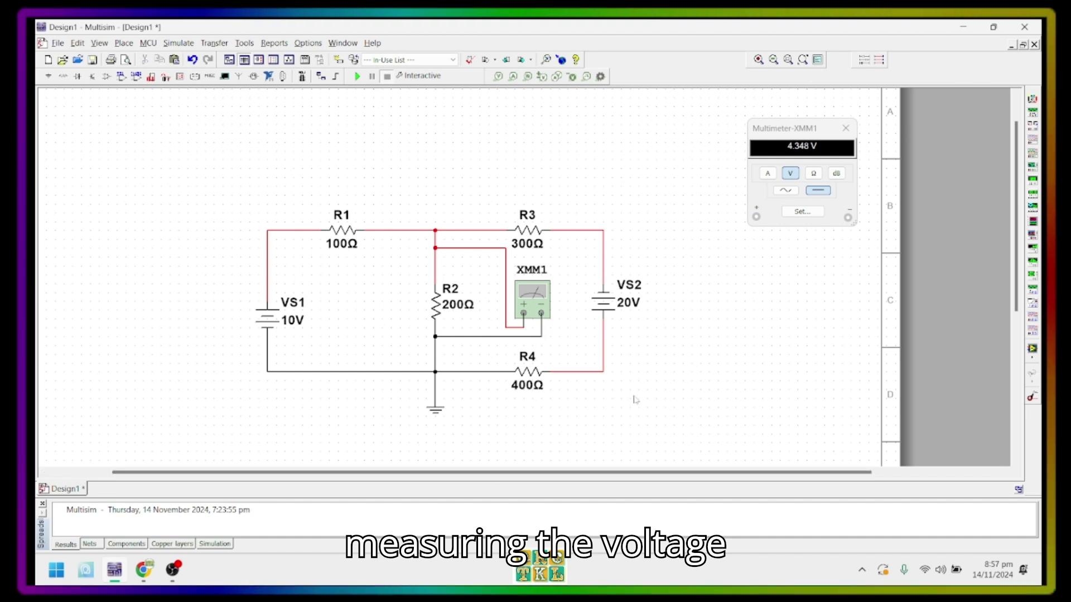
Reposition XMM1's readout beside VS2, run the simulation to measure the voltage across R2, and close the readout
{"action": "left_click_drag", "start_coordinate": [747, 120], "coordinate": [660, 234]}
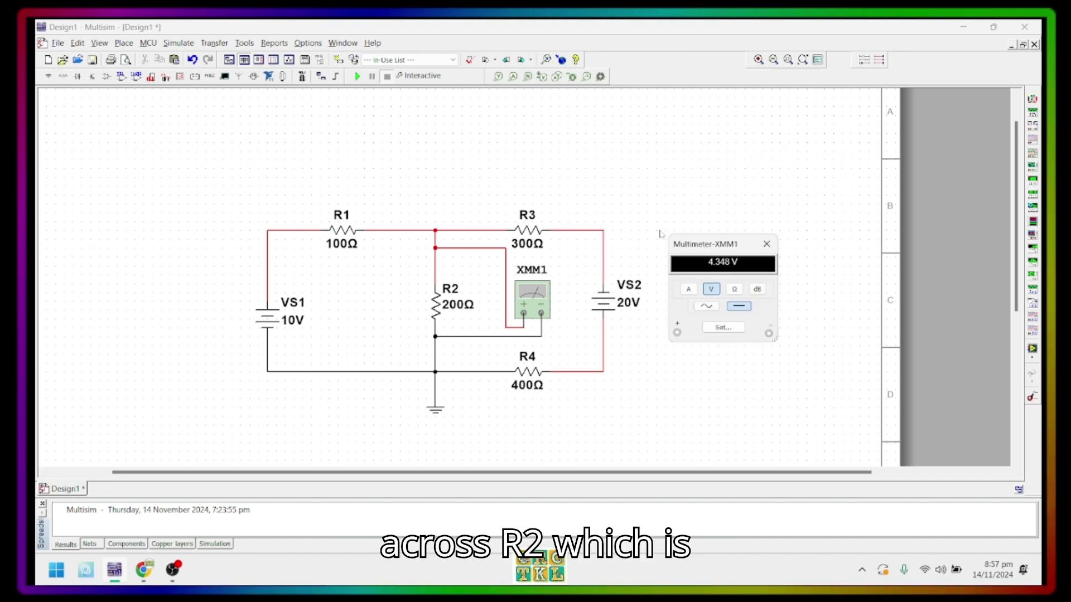
{"action": "left_click", "coordinate": [358, 76]}
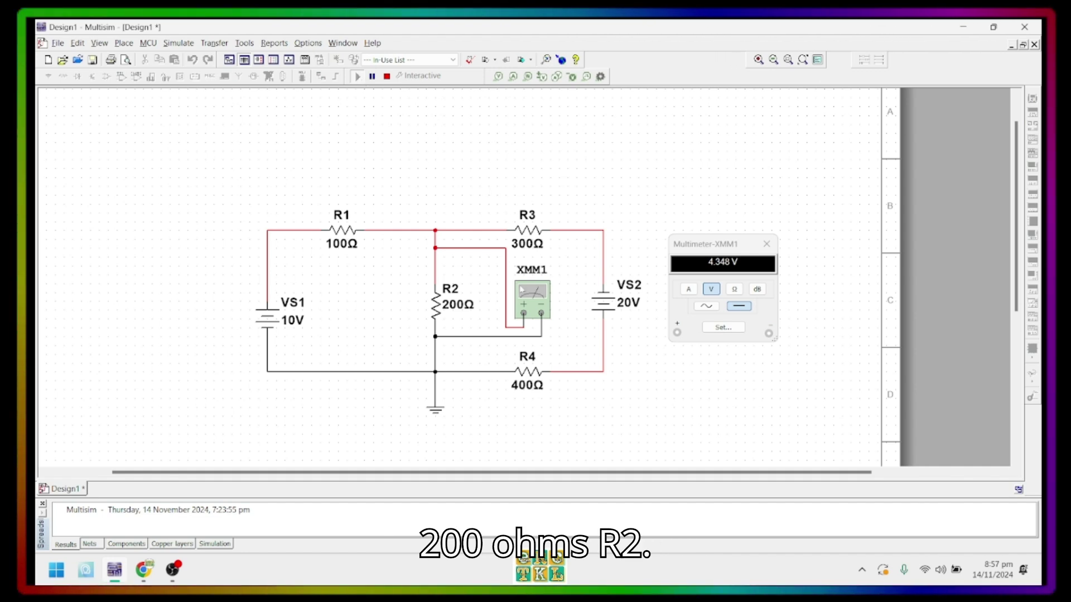
{"action": "left_click", "coordinate": [766, 243]}
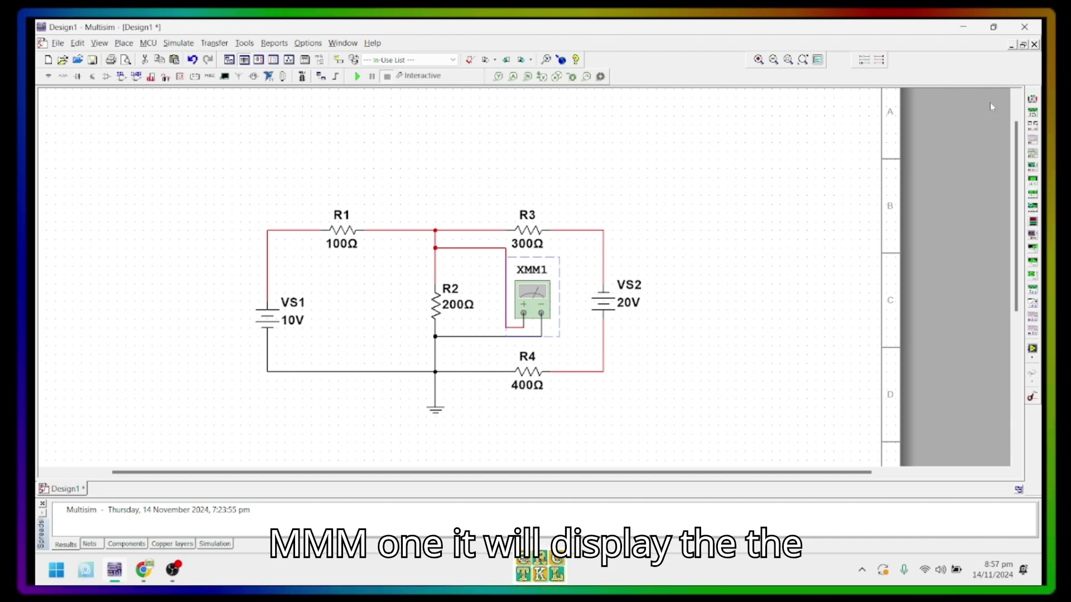
Place multimeter XMM2 above R1 and wire its positive and negative terminals across R1
{"action": "scroll", "coordinate": [786, 149], "scroll_direction": "right", "scroll_amount": 1}
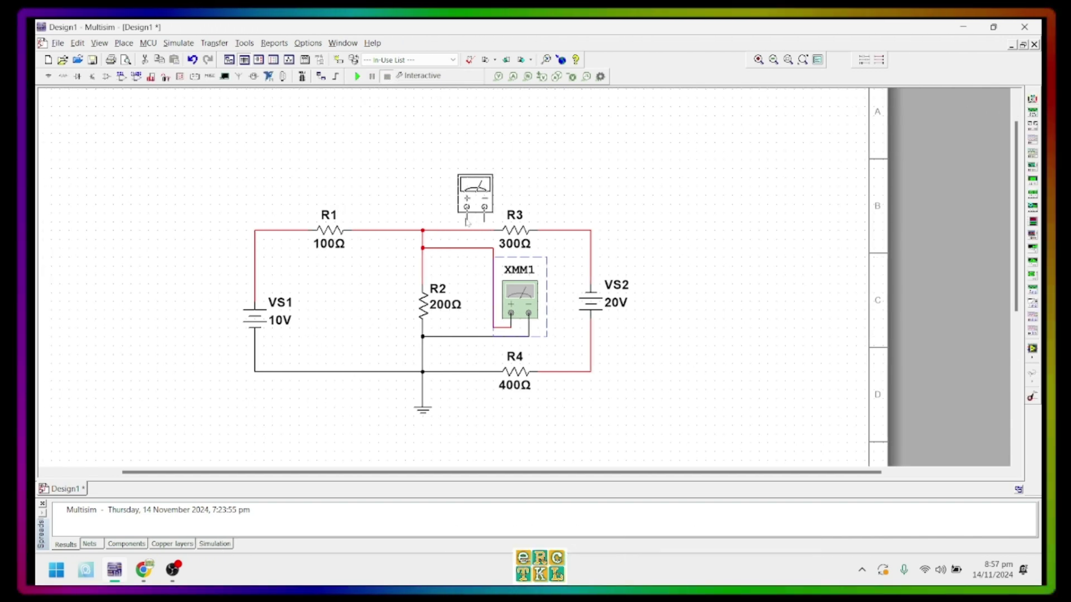
{"action": "left_click", "coordinate": [325, 177]}
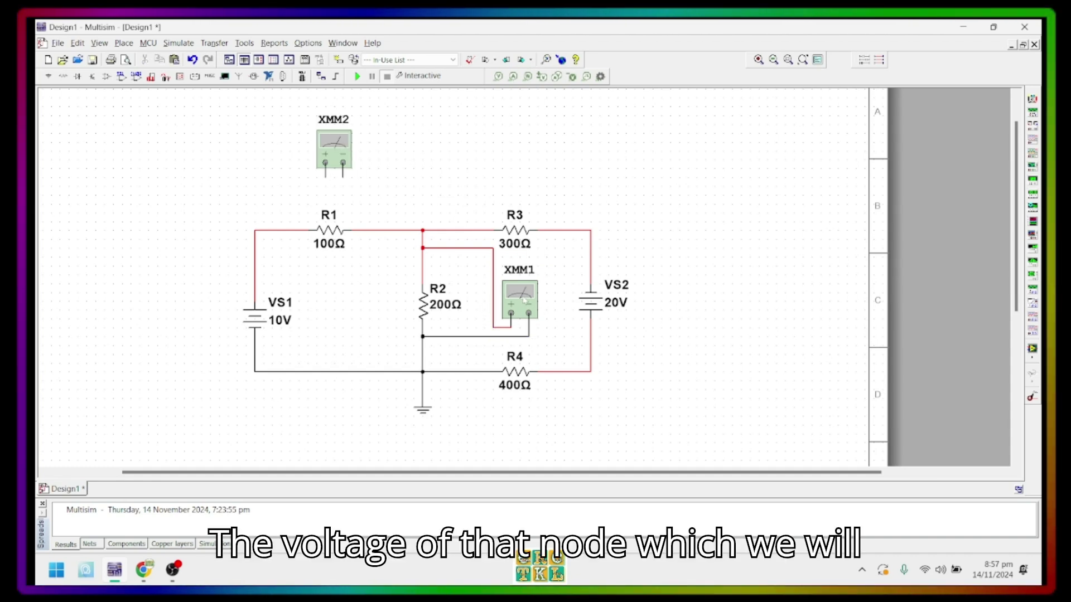
{"action": "left_click", "coordinate": [325, 177]}
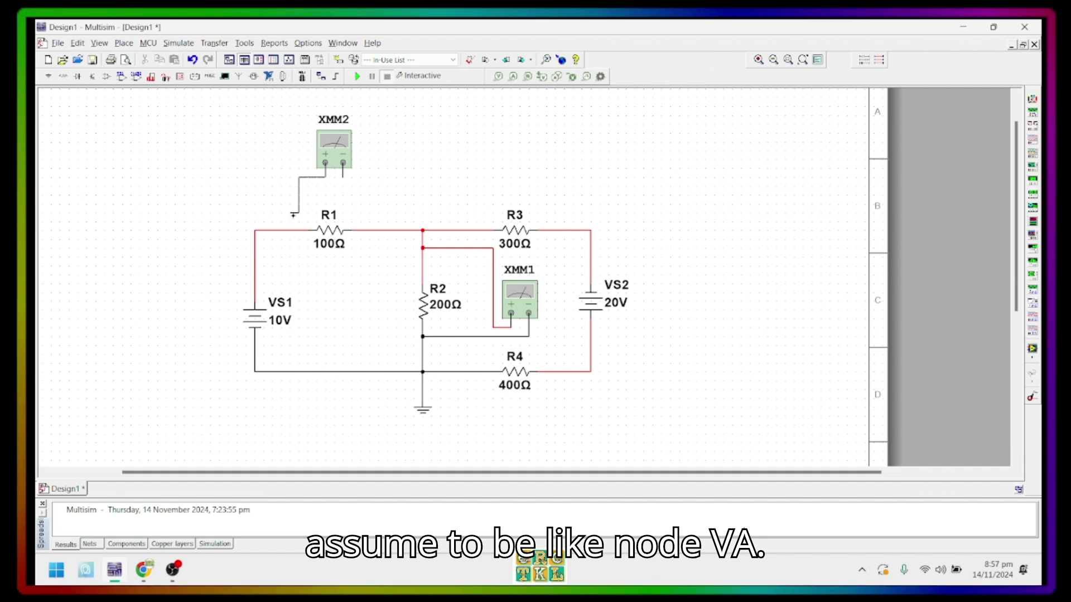
{"action": "left_click", "coordinate": [290, 230]}
{"action": "left_click", "coordinate": [343, 177]}
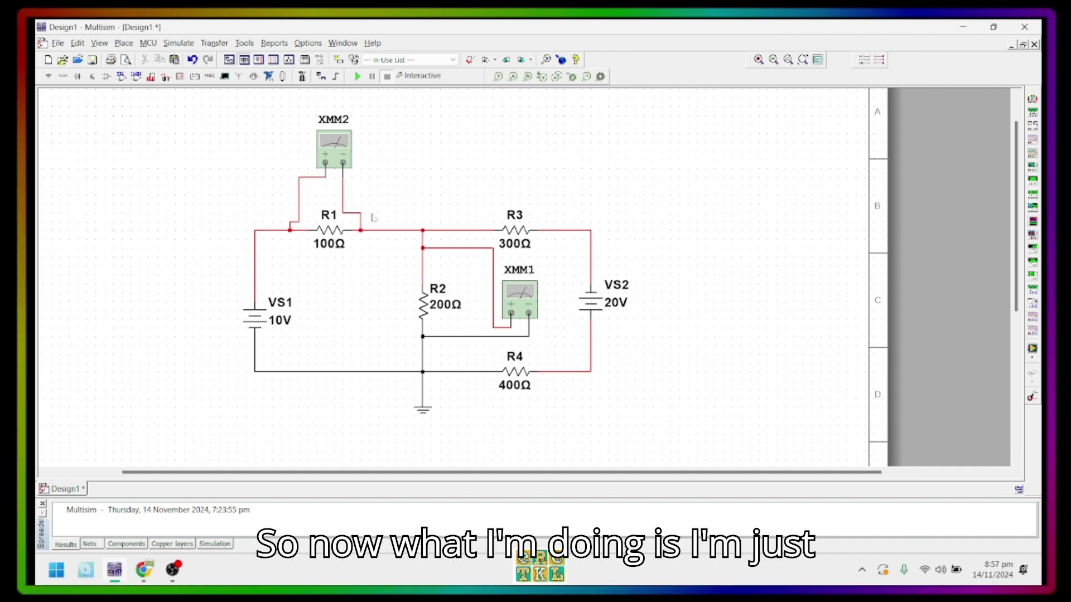
Set the color of the net connected to XMM2's negative terminal to black
{"action": "double_click", "coordinate": [342, 196]}
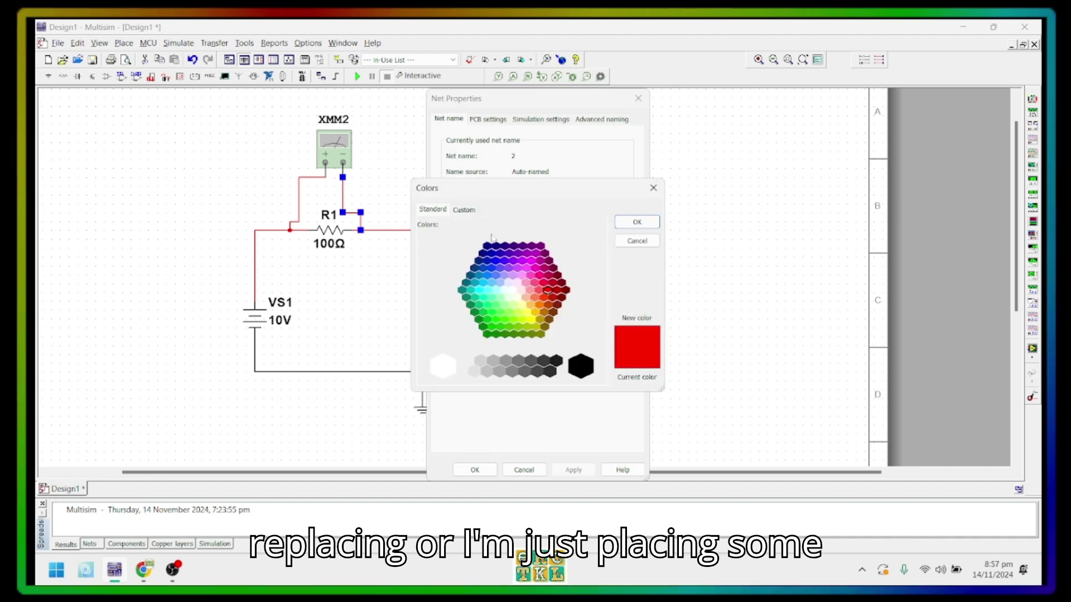
{"action": "left_click", "coordinate": [581, 366]}
{"action": "left_click", "coordinate": [636, 222]}
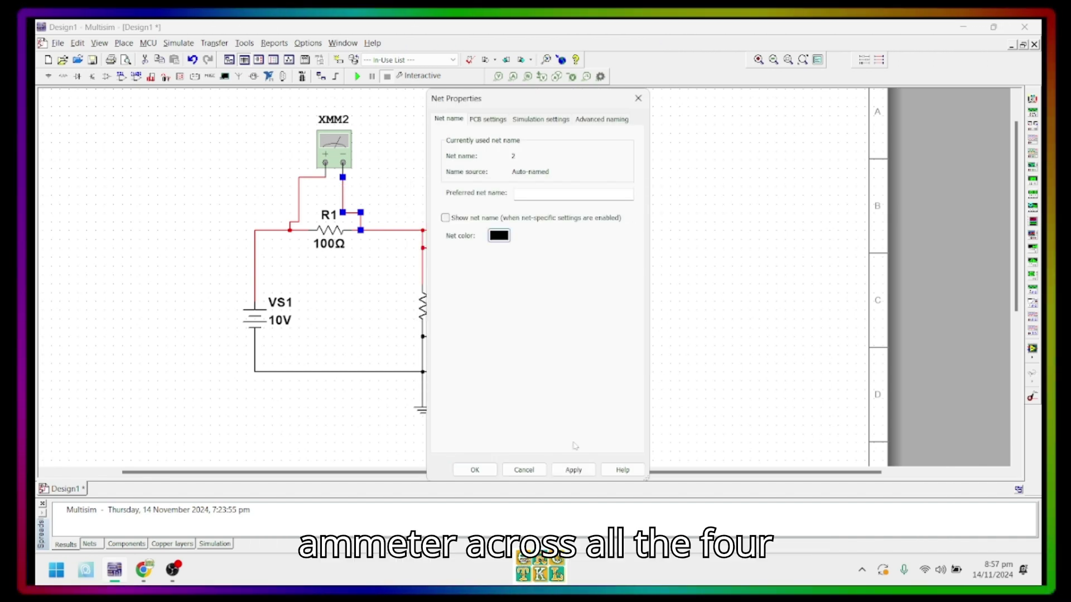
{"action": "left_click", "coordinate": [475, 469]}
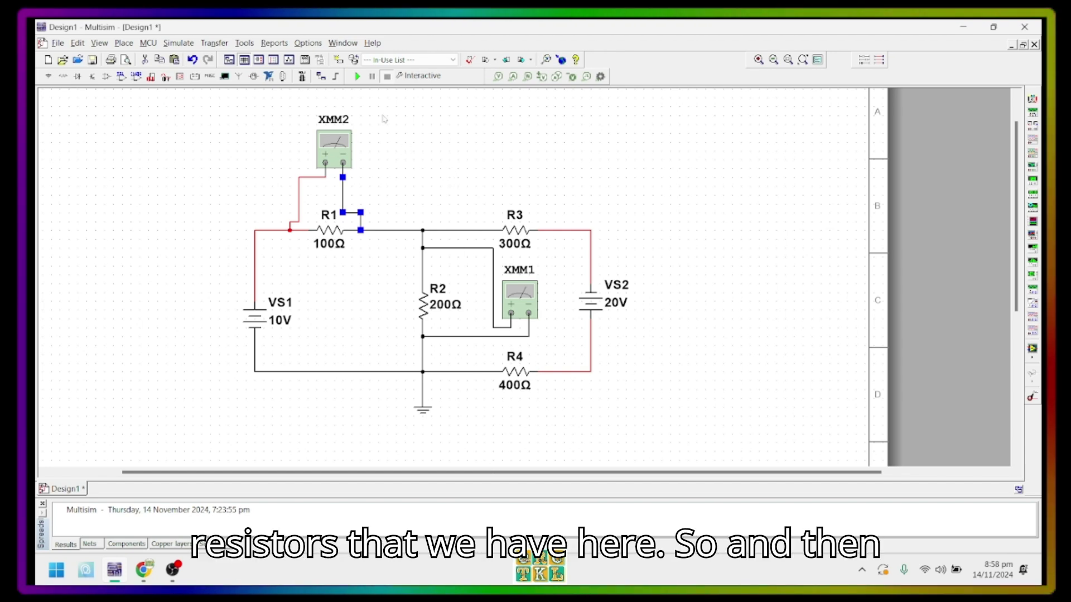
Run the simulation and display the XMM2 and XMM1 voltage readouts on either side of the circuit
{"action": "double_click", "coordinate": [336, 158]}
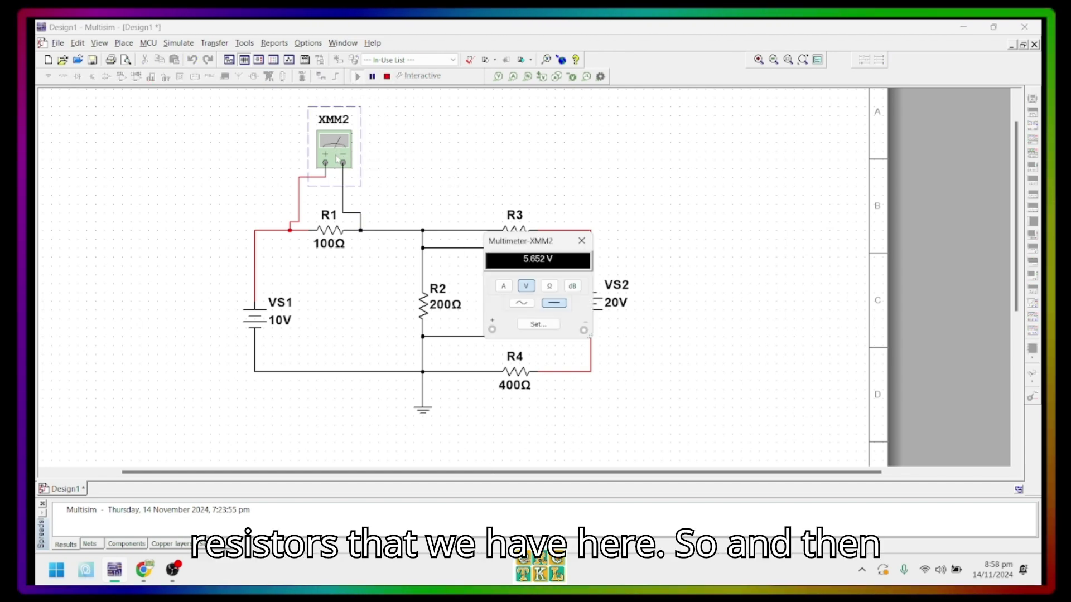
{"action": "left_click_drag", "start_coordinate": [536, 244], "coordinate": [185, 128]}
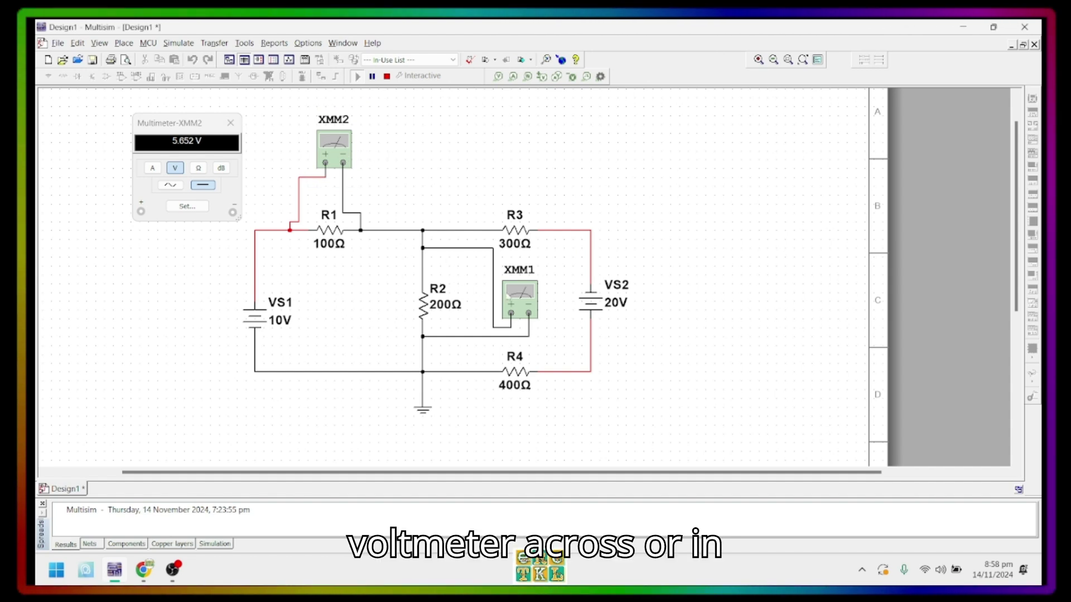
{"action": "double_click", "coordinate": [520, 294]}
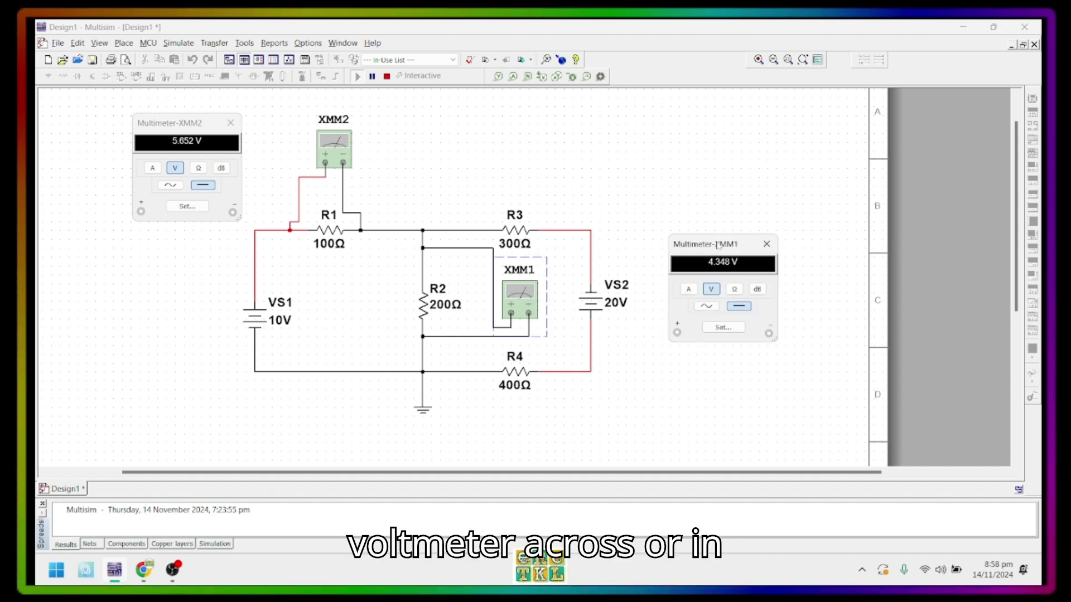
{"action": "left_click_drag", "start_coordinate": [718, 246], "coordinate": [715, 258]}
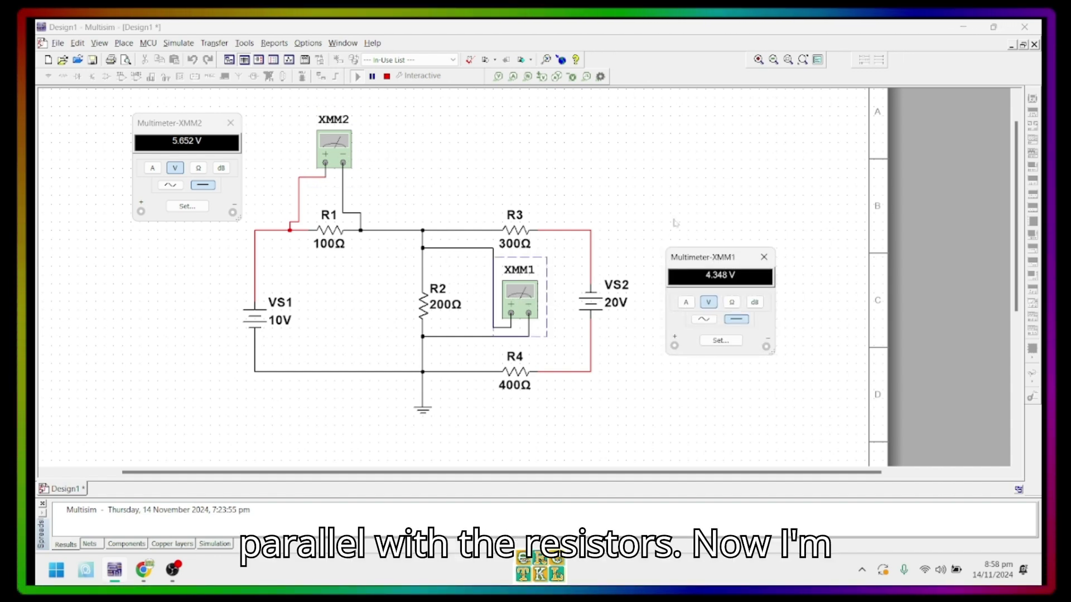
Add multimeter XMM3 above R3 with its positive terminal wired to R3's left end, and set that net's color to red
{"action": "left_click", "coordinate": [386, 77]}
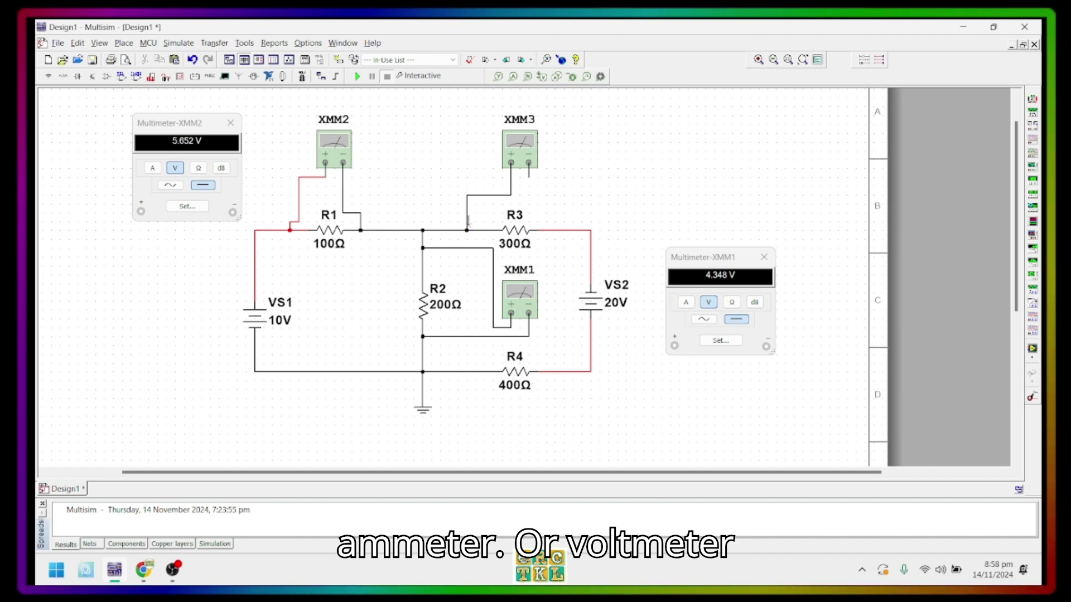
{"action": "double_click", "coordinate": [484, 195]}
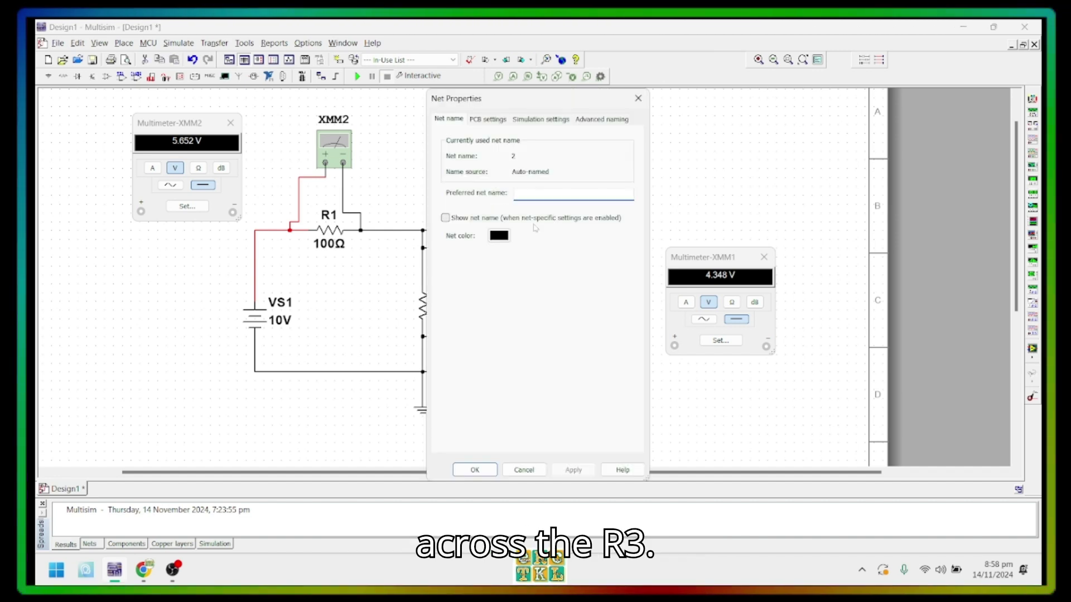
{"action": "left_click", "coordinate": [501, 235]}
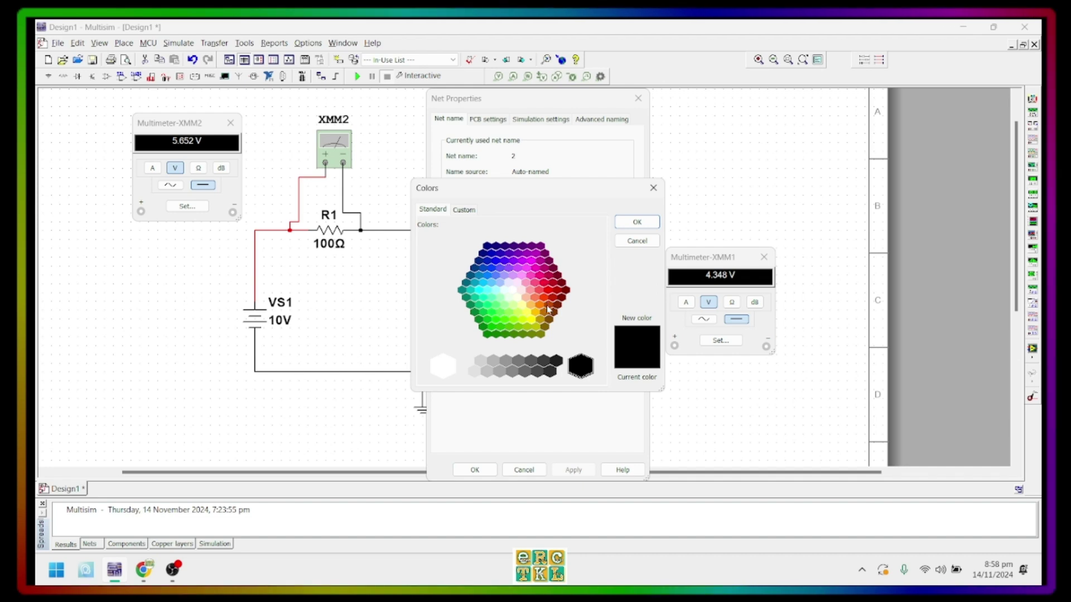
{"action": "left_click", "coordinate": [636, 222]}
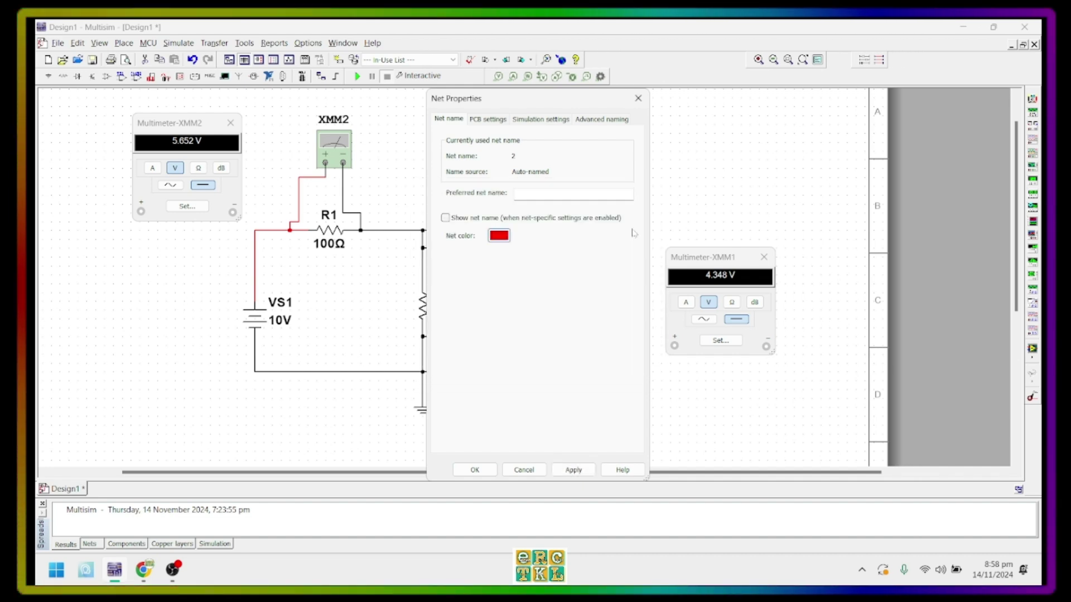
{"action": "left_click", "coordinate": [475, 468]}
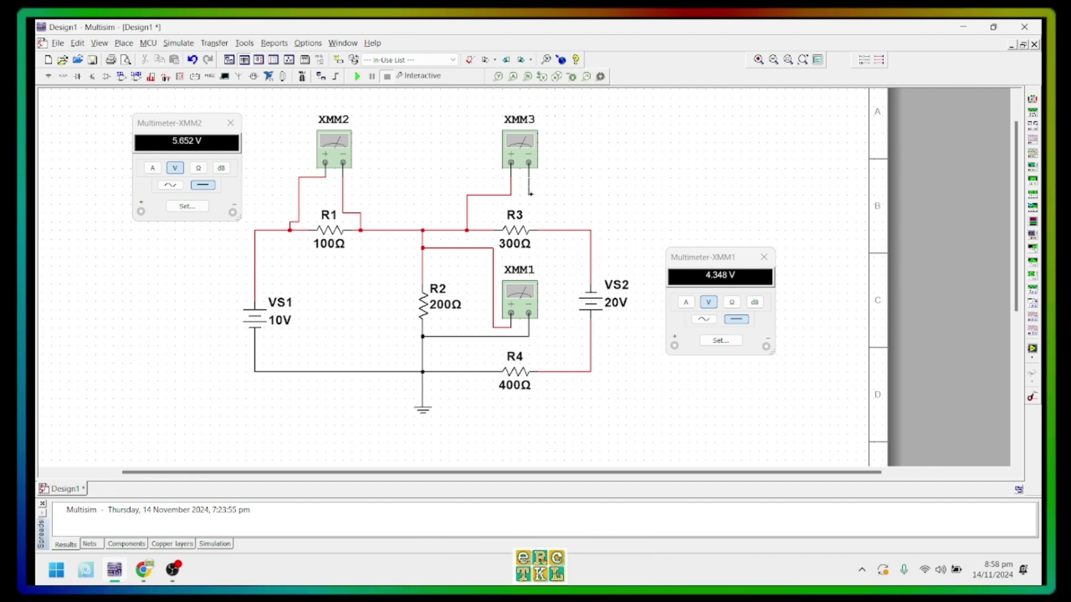
Wire XMM3's negative terminal to R3's right end and set that net's color to black
{"action": "double_click", "coordinate": [556, 221]}
{"action": "left_click", "coordinate": [497, 232]}
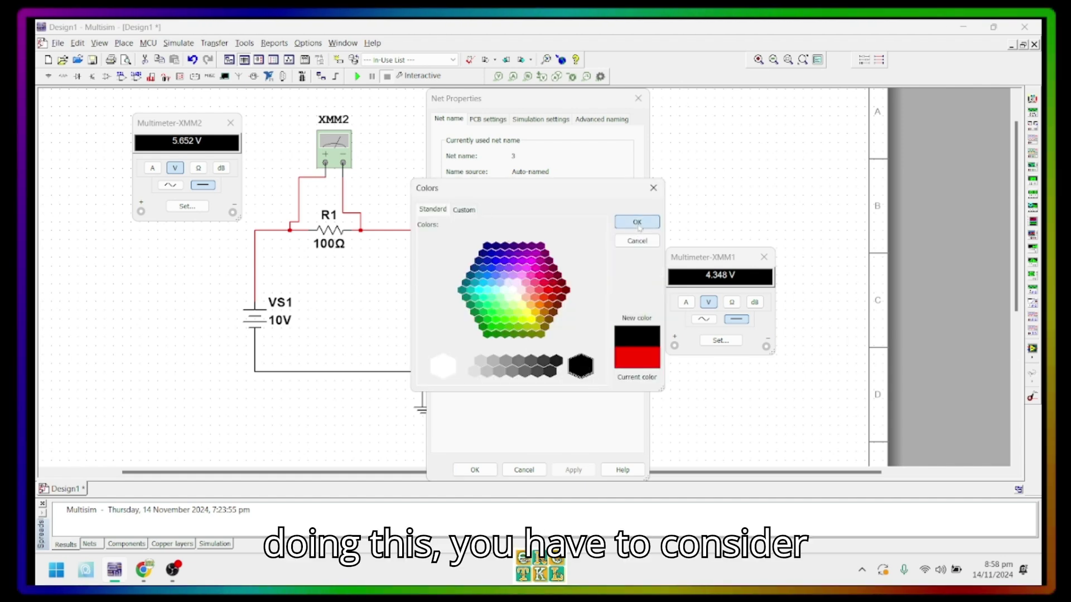
{"action": "left_click", "coordinate": [631, 241]}
{"action": "left_click", "coordinate": [574, 470]}
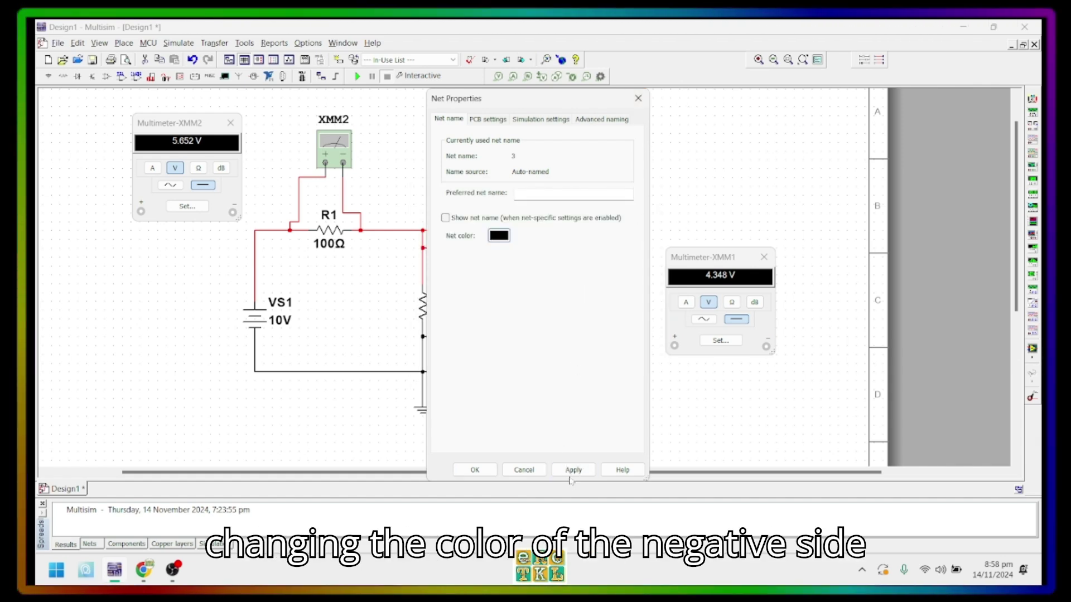
{"action": "left_click", "coordinate": [489, 473]}
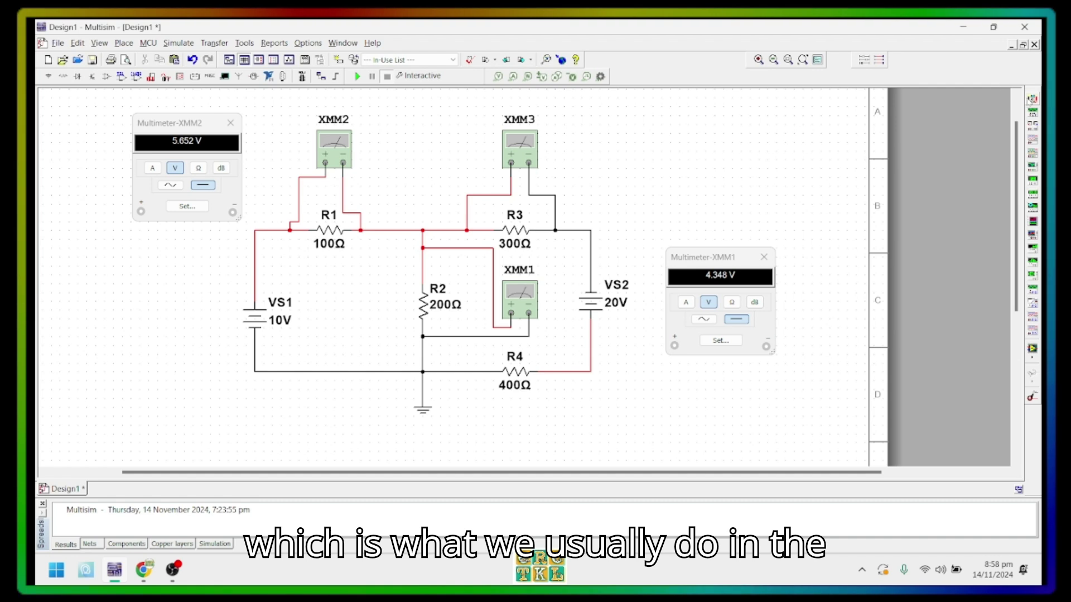
Place multimeter XMM4 just below R4, slightly to the right and clear of the resistor's value label
{"action": "left_click", "coordinate": [1033, 99]}
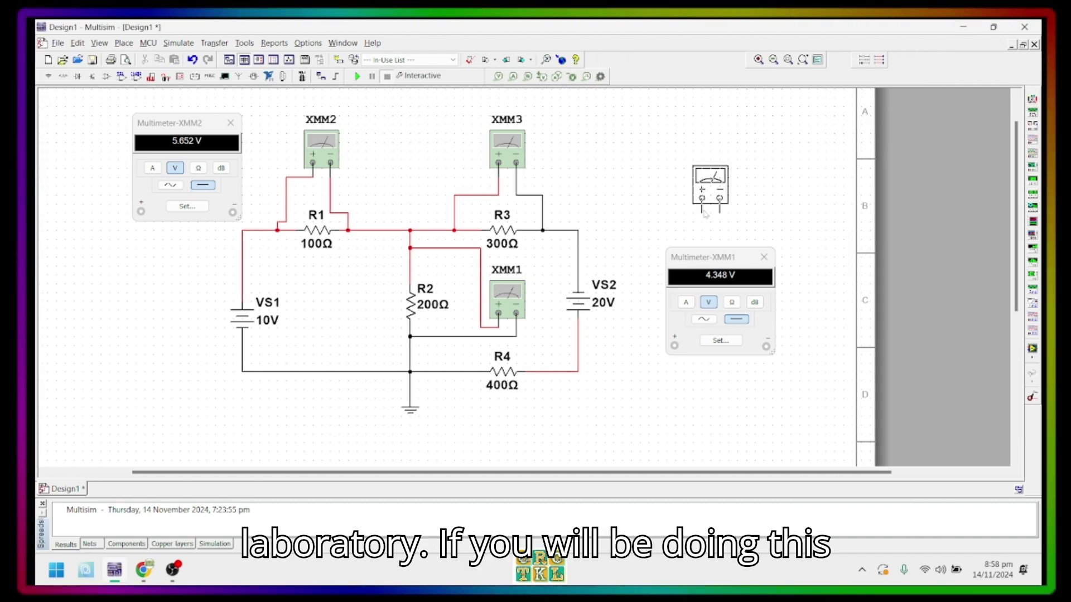
{"action": "scroll", "coordinate": [524, 334], "scroll_direction": "down", "scroll_amount": 8}
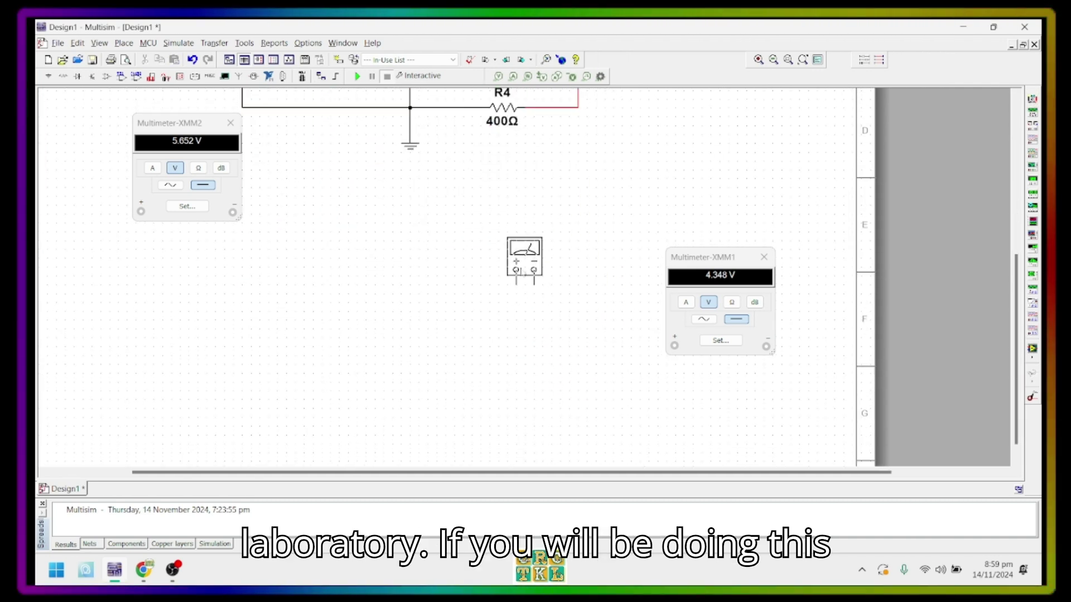
{"action": "scroll", "coordinate": [519, 240], "scroll_direction": "up", "scroll_amount": 6}
{"action": "scroll", "coordinate": [518, 223], "scroll_direction": "up", "scroll_amount": 4}
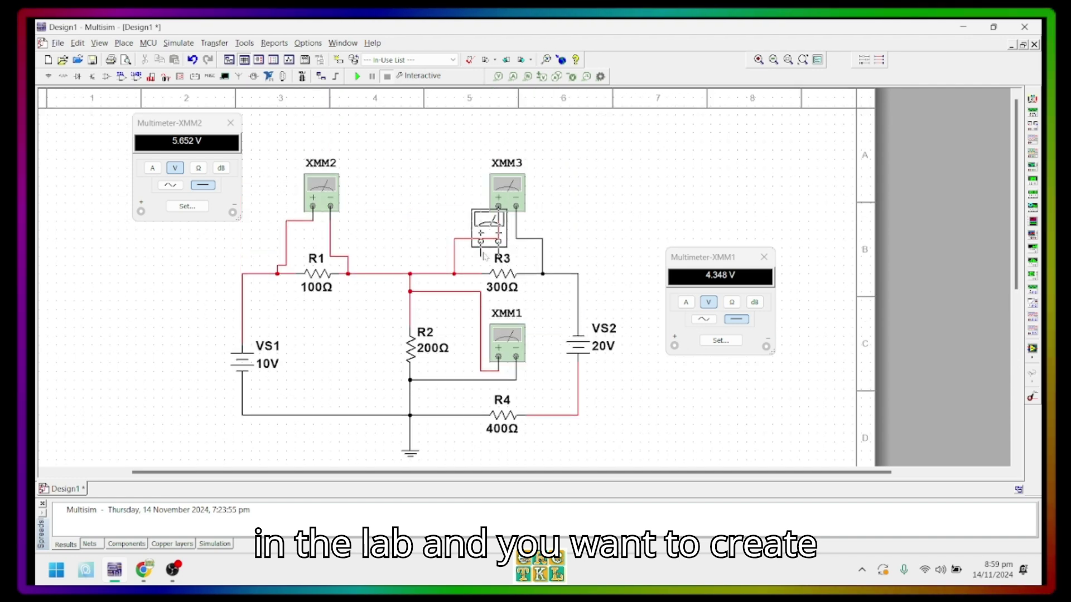
{"action": "scroll", "coordinate": [498, 413], "scroll_direction": "down", "scroll_amount": 8}
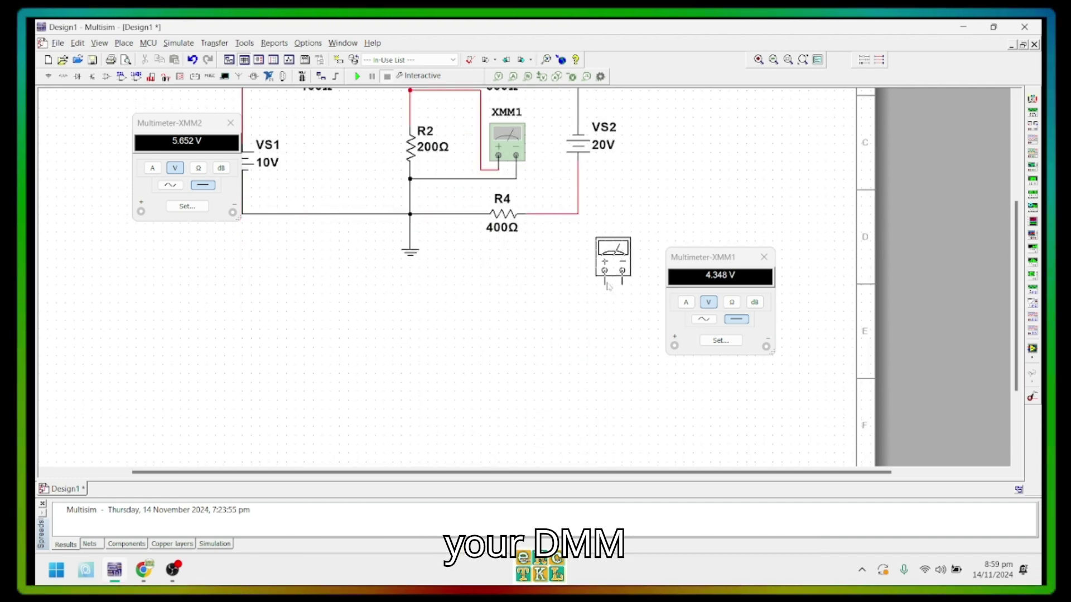
{"action": "left_click", "coordinate": [499, 292]}
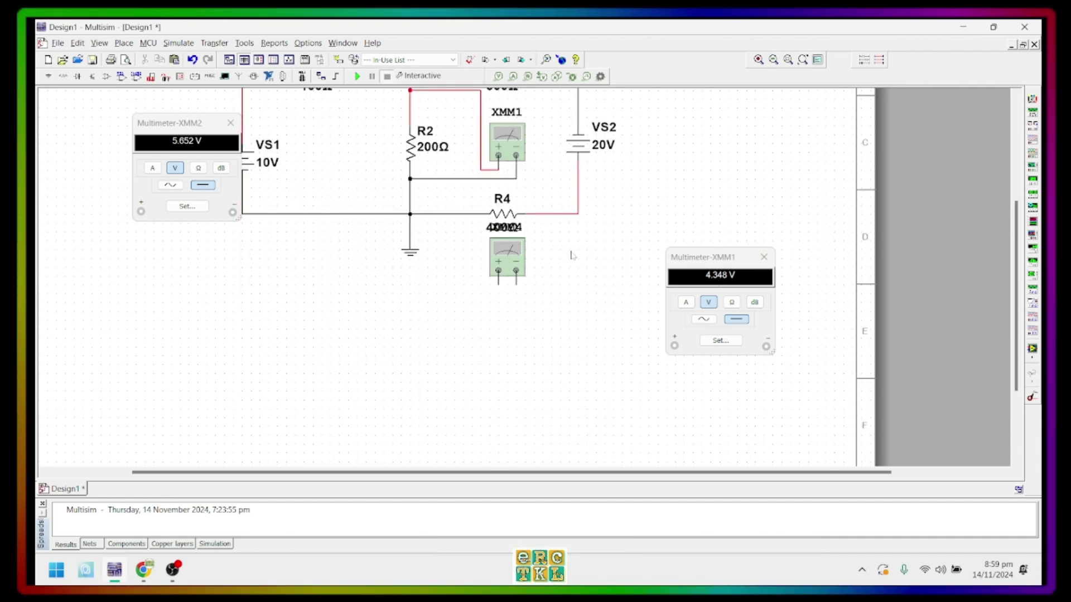
{"action": "left_click_drag", "start_coordinate": [498, 270], "coordinate": [560, 282]}
{"action": "scroll", "coordinate": [992, 210], "scroll_direction": "up", "scroll_amount": 2}
{"action": "left_click_drag", "start_coordinate": [1020, 190], "coordinate": [1022, 158]}
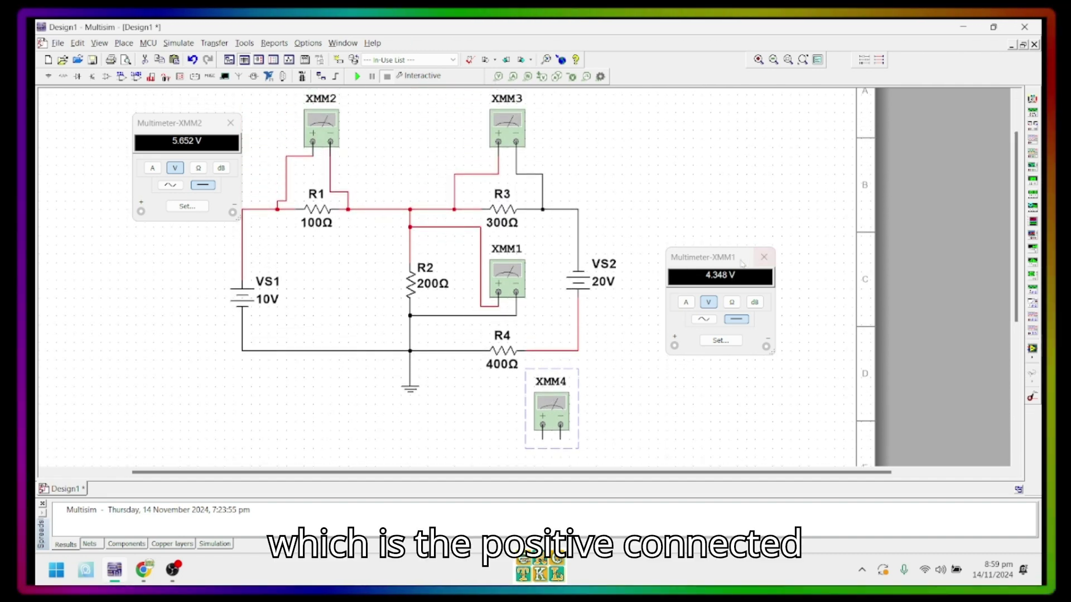
Move XMM4 farther right of R4 and wire its positive terminal to R4's right end and its negative terminal to R4's left end
{"action": "left_click_drag", "start_coordinate": [742, 263], "coordinate": [729, 219]}
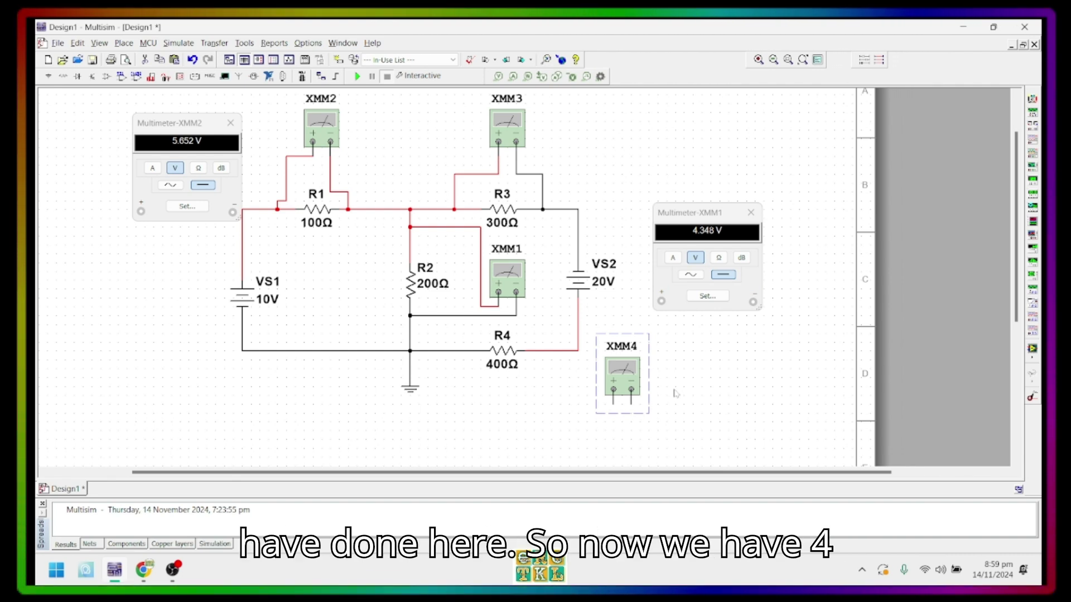
{"action": "left_click", "coordinate": [613, 403]}
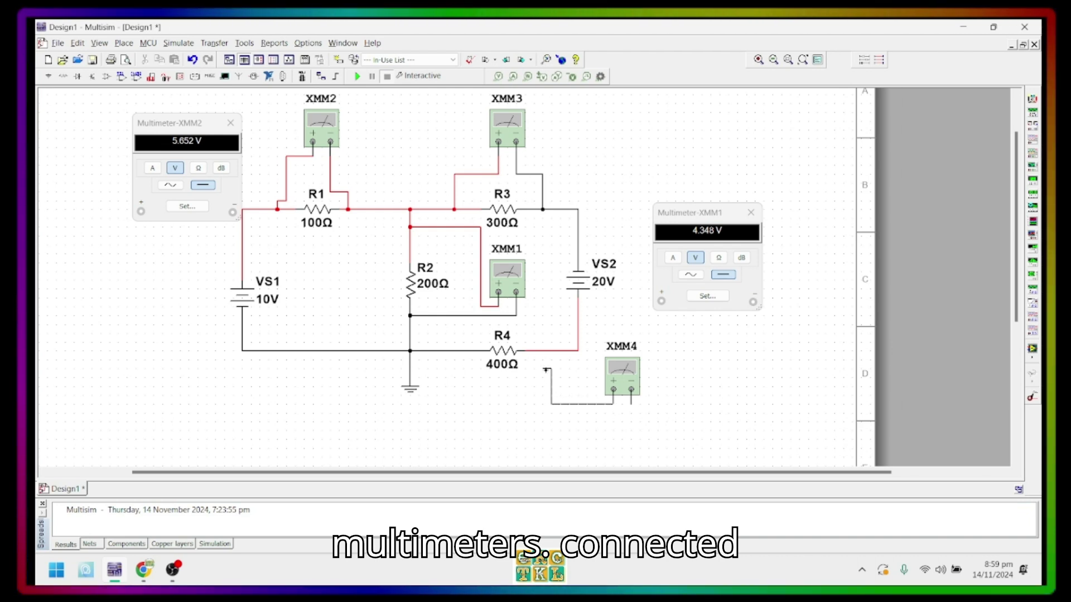
{"action": "left_click", "coordinate": [552, 350]}
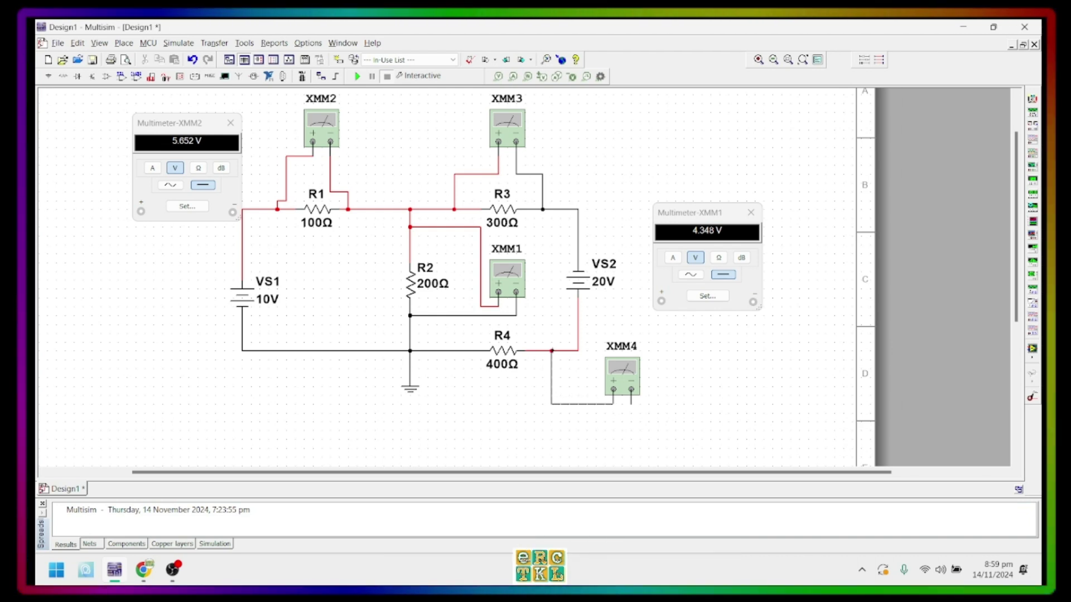
{"action": "left_click", "coordinate": [629, 409]}
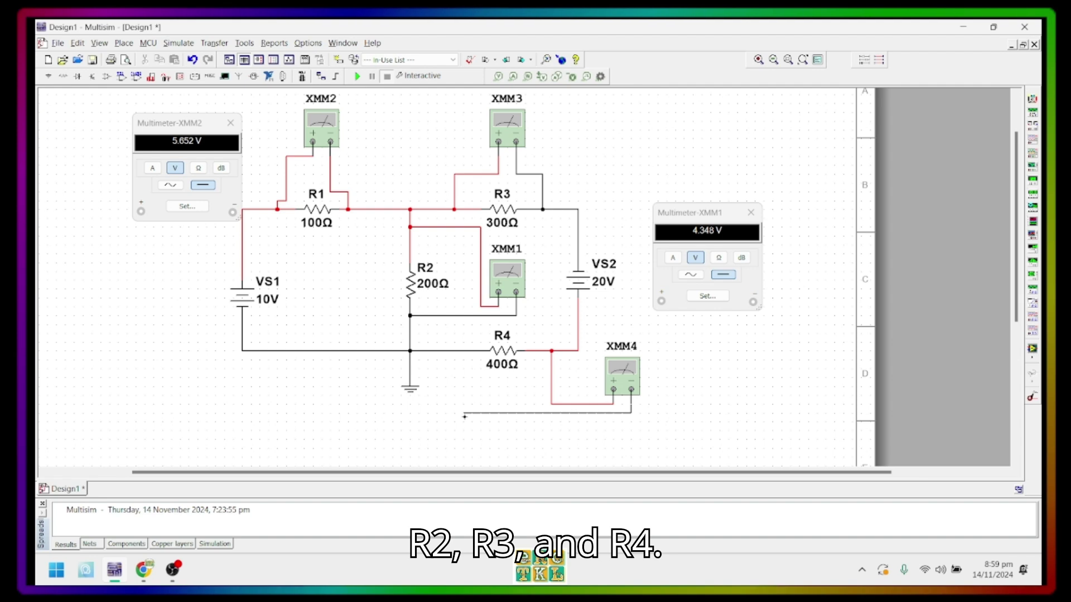
{"action": "left_click", "coordinate": [463, 351]}
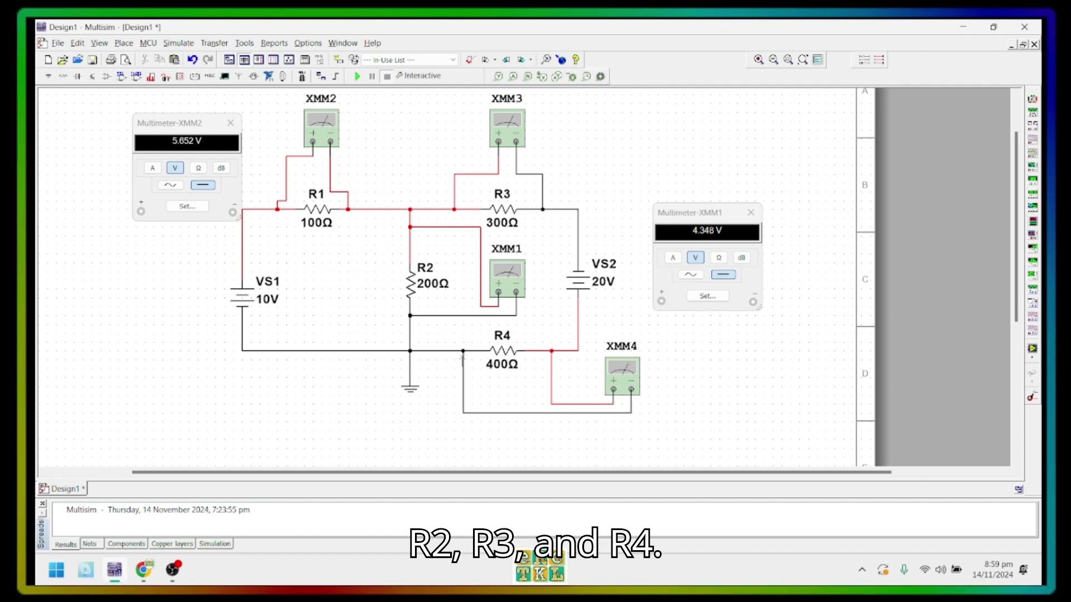
Display the XMM4 and XMM3 readouts, arrange them with XMM1's readout to the right of the circuit without overlap, and run the simulation
{"action": "double_click", "coordinate": [618, 368]}
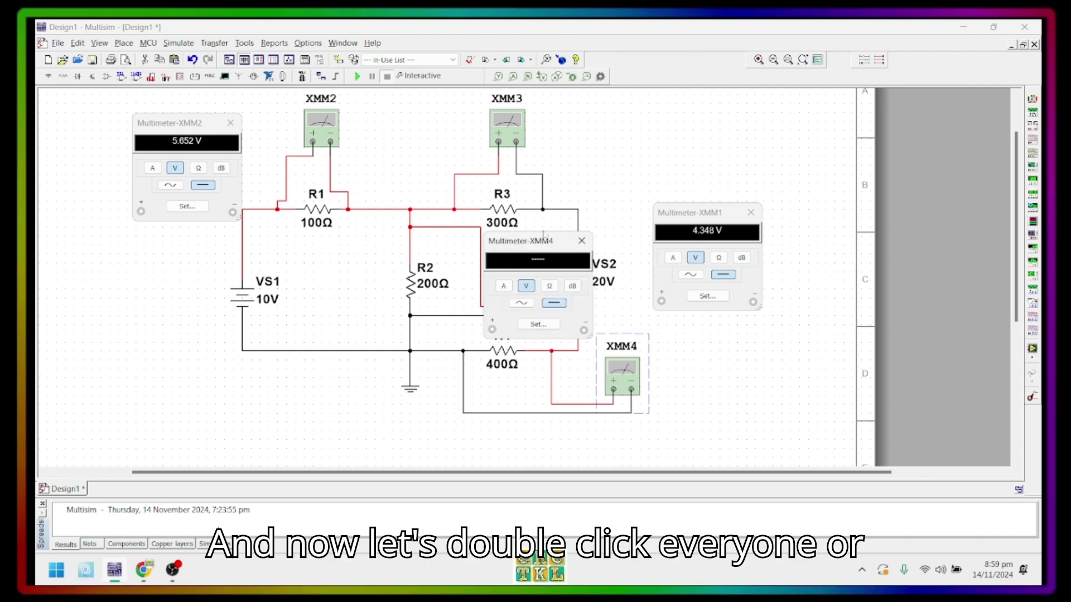
{"action": "left_click_drag", "start_coordinate": [537, 251], "coordinate": [717, 351]}
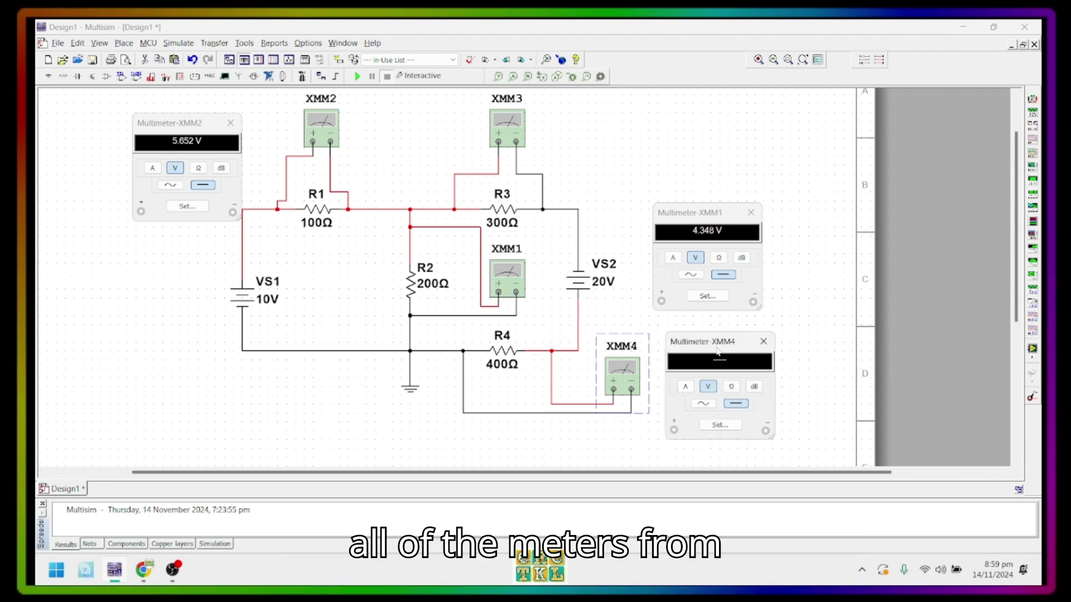
{"action": "double_click", "coordinate": [509, 147]}
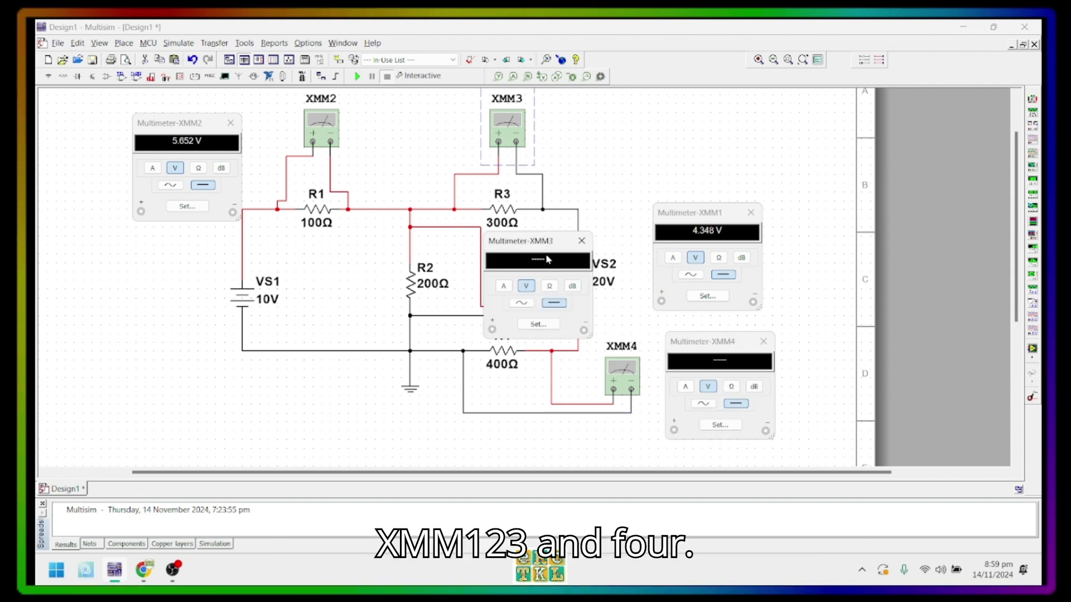
{"action": "left_click_drag", "start_coordinate": [546, 249], "coordinate": [648, 105]}
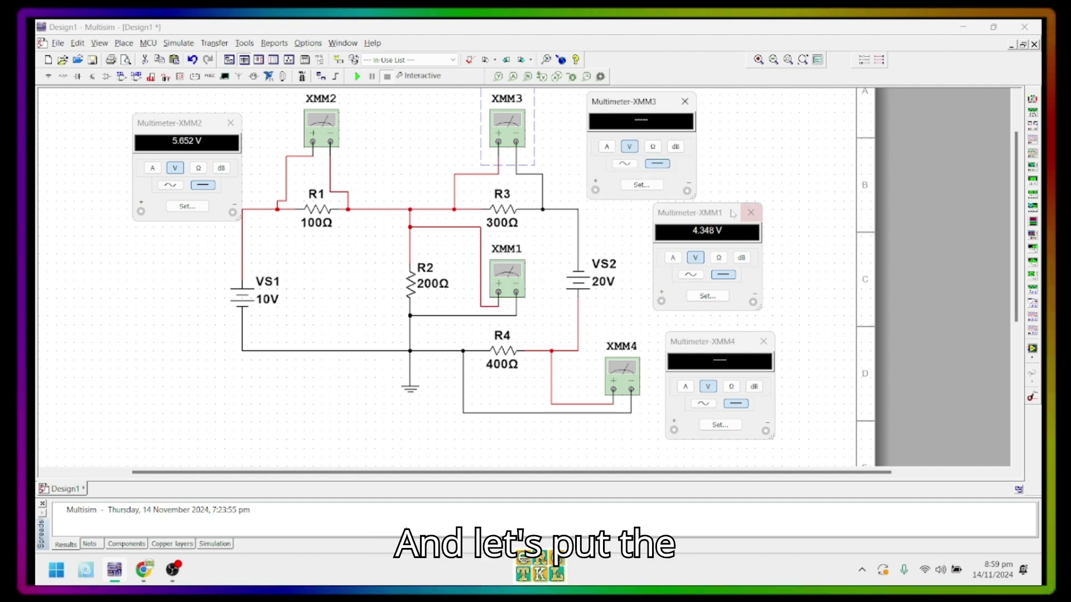
{"action": "left_click_drag", "start_coordinate": [732, 213], "coordinate": [746, 225]}
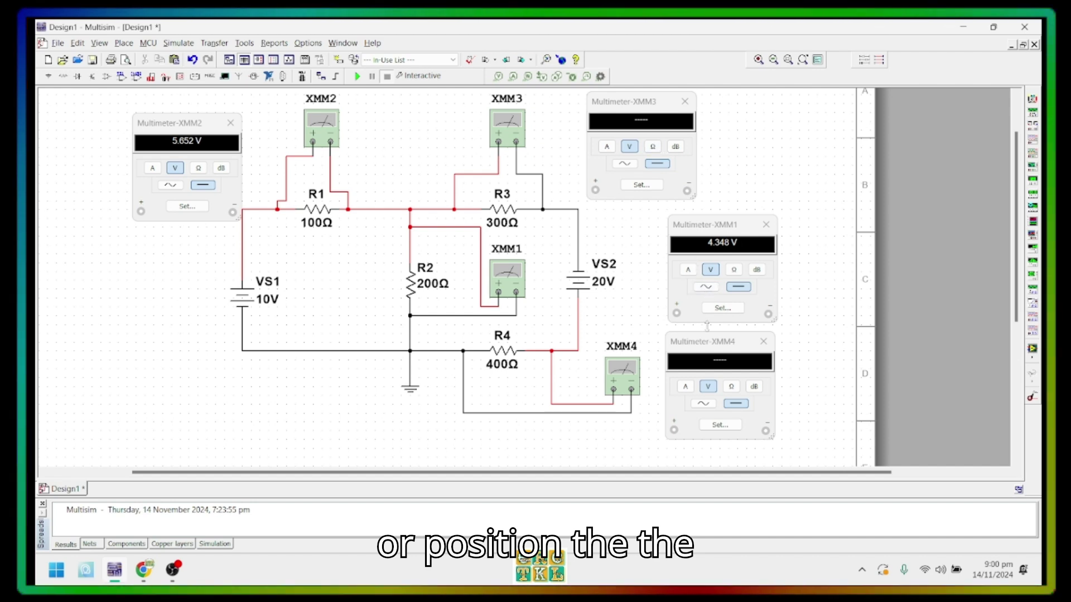
{"action": "left_click", "coordinate": [356, 77]}
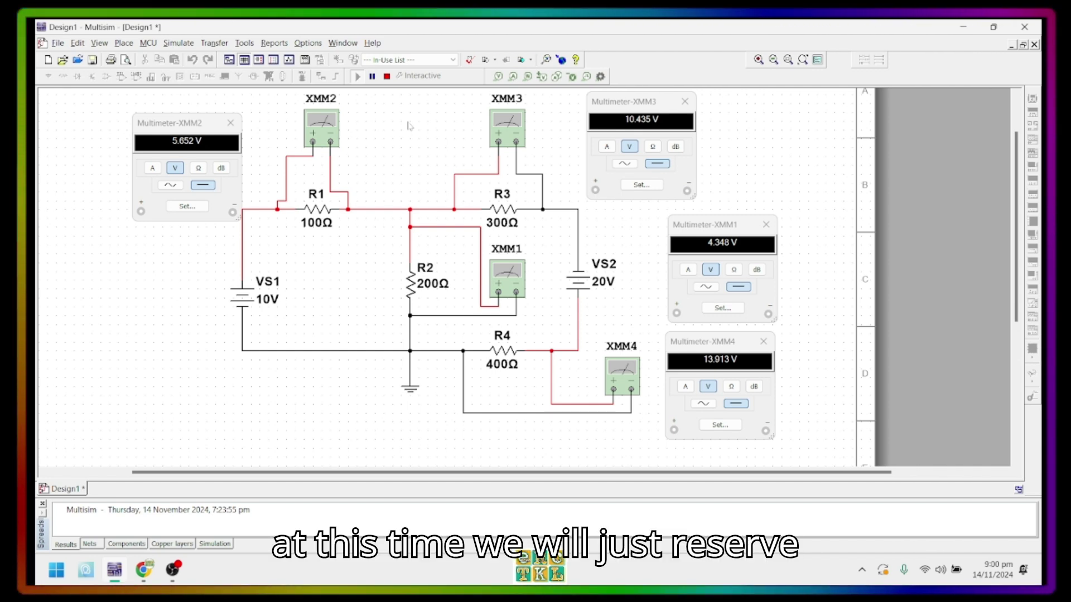
{"action": "left_click", "coordinate": [511, 268]}
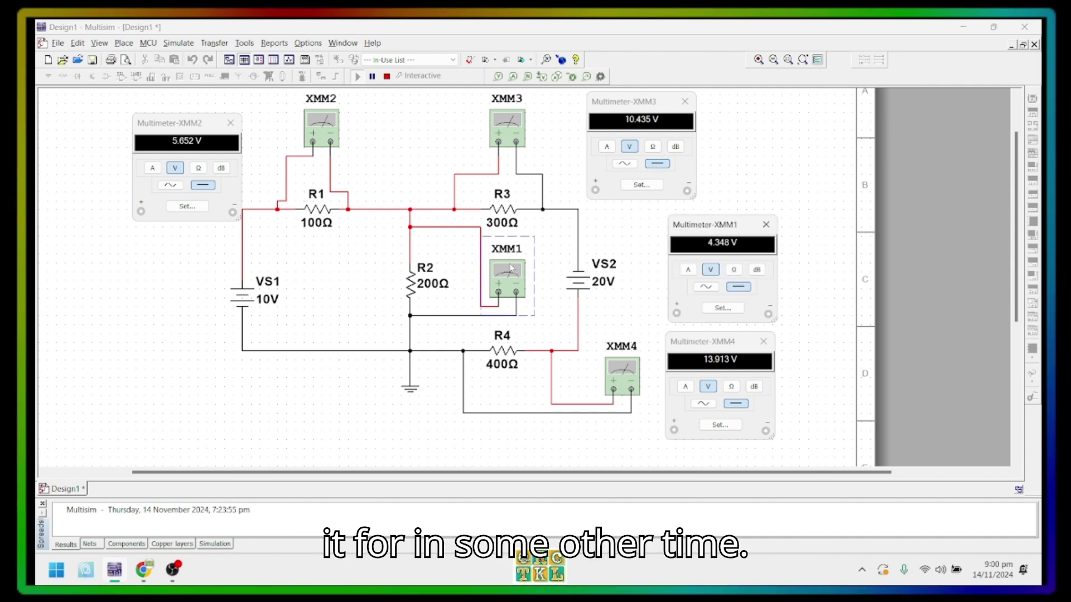